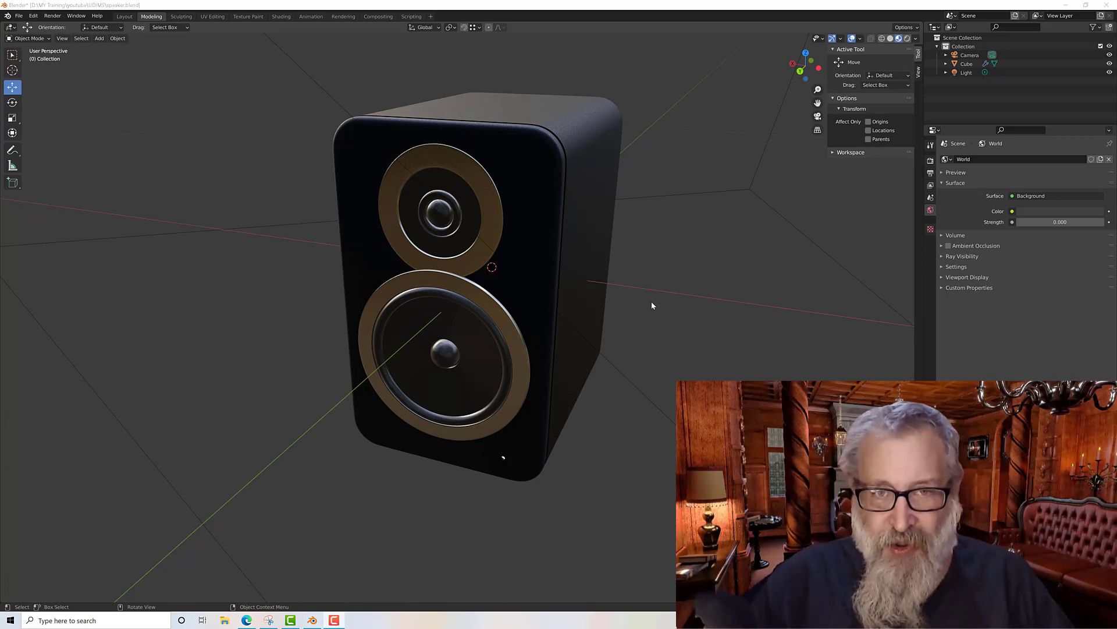
mouse_move(651, 305)
middle_mouse_down()
mouse_move(621, 292)
mouse_move(666, 322)
middle_mouse_up()
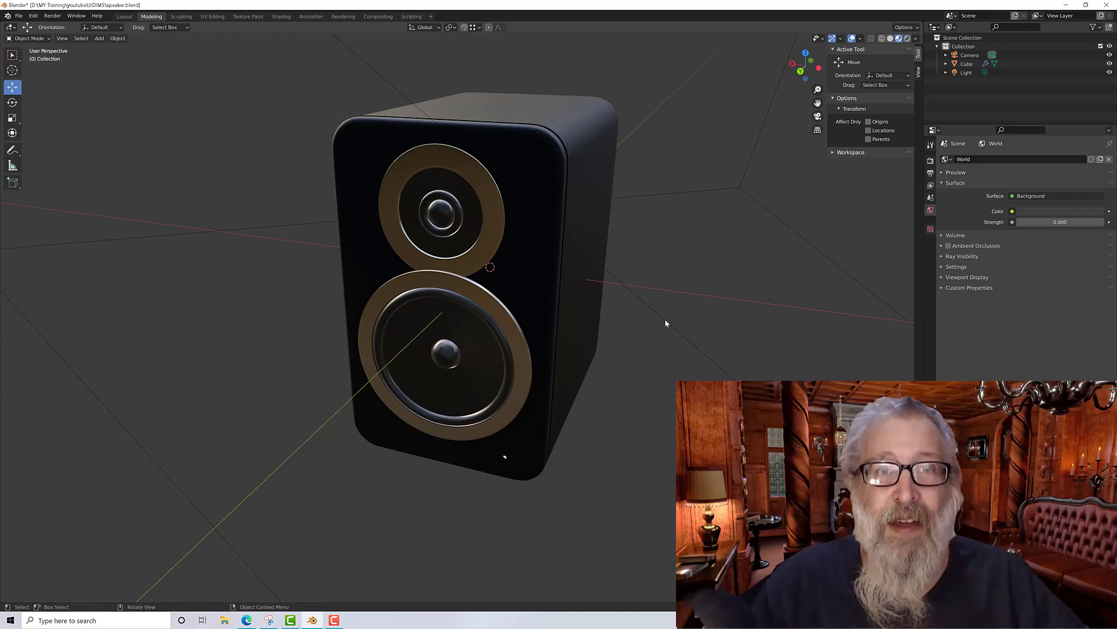
middle_click_drag(679, 251, 710, 267)
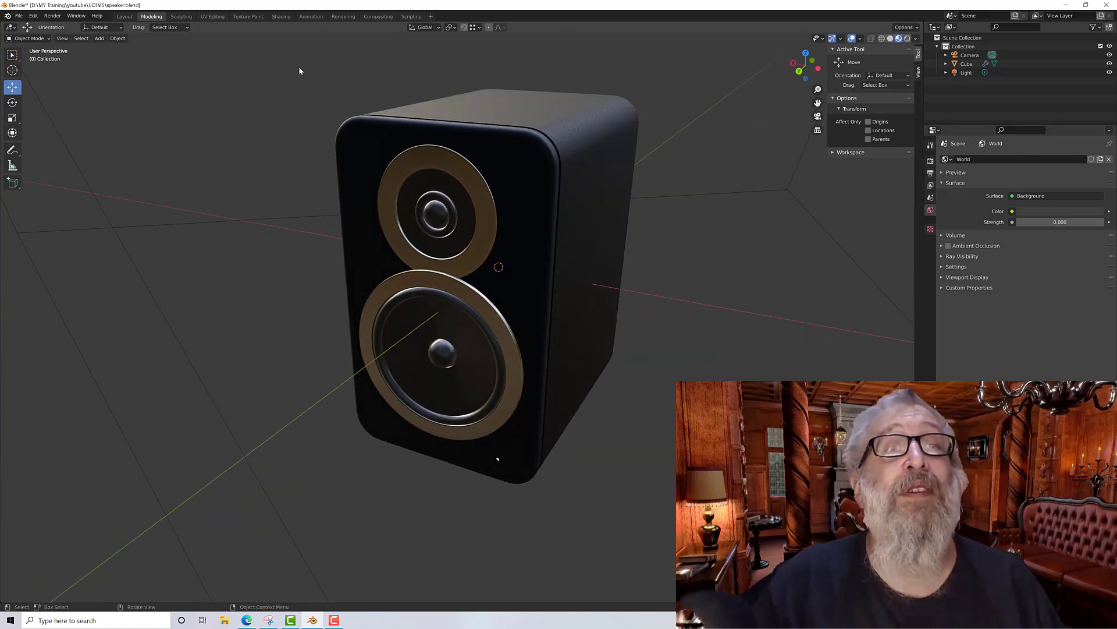
left_click(343, 16)
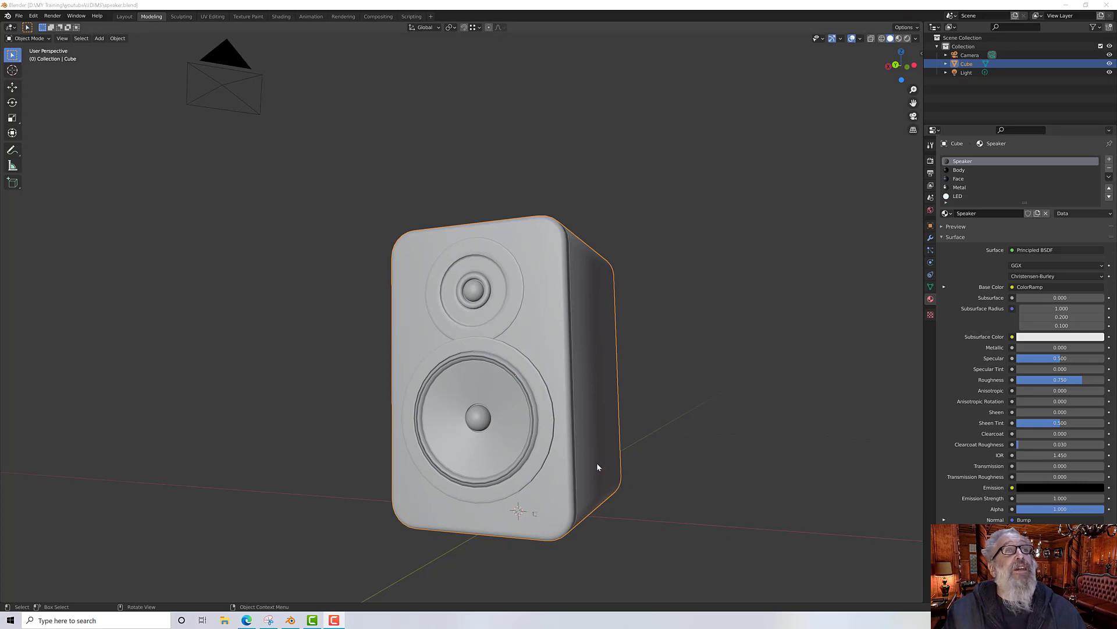
Step: Add a plane mesh to the scene as the floor under the speaker
left_click(99, 39)
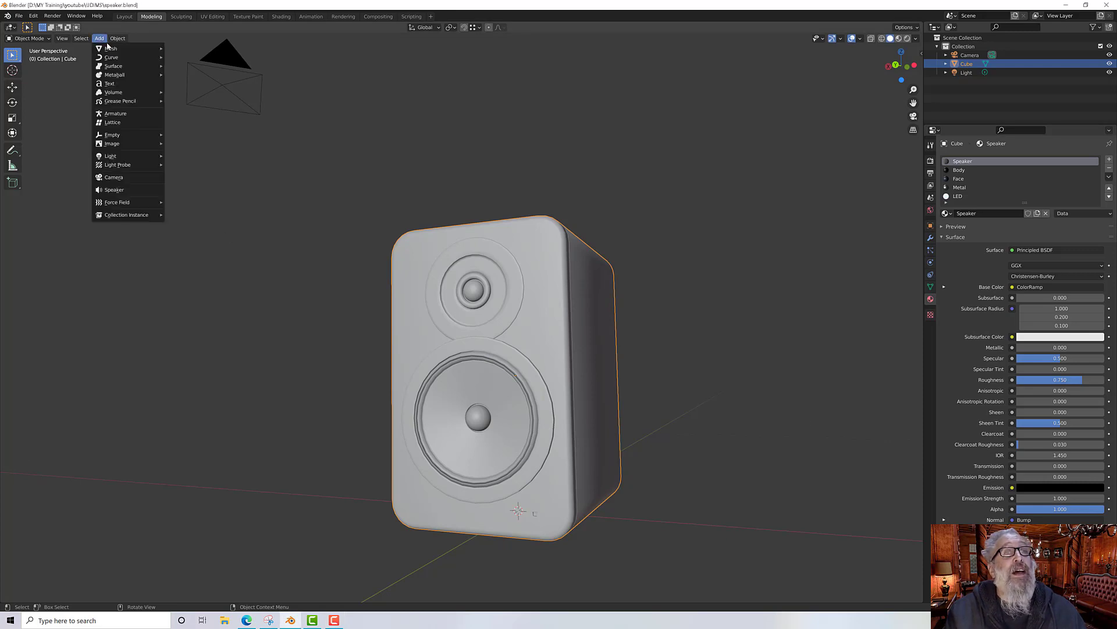
mouse_move(116, 48)
left_click(185, 49)
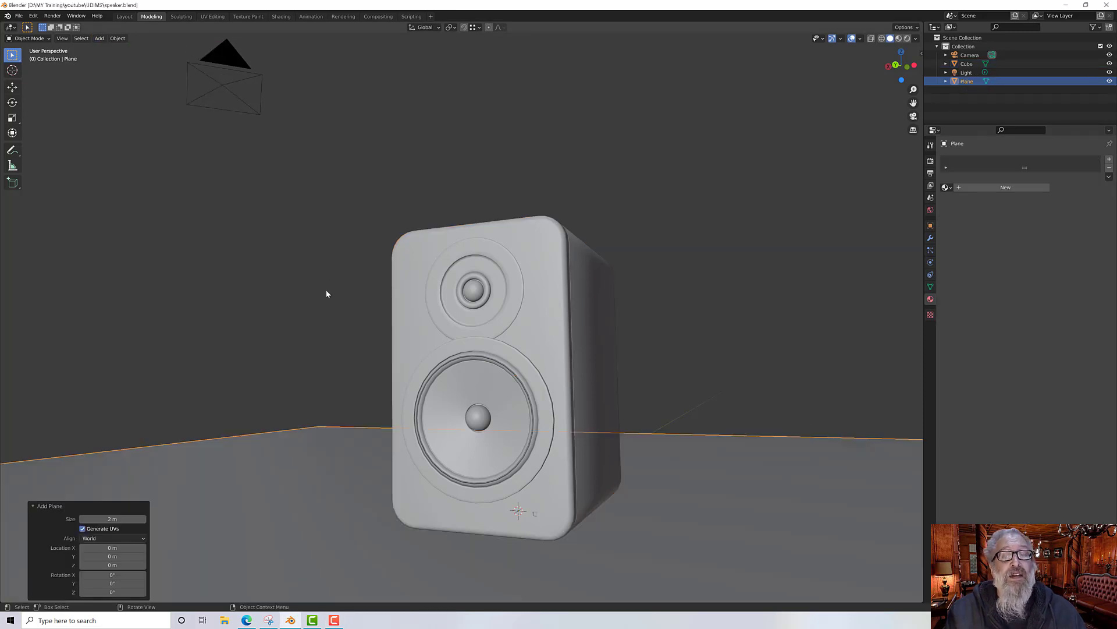
scroll(326, 294, "down", 4)
middle_click_drag(325, 297, 295, 294)
scroll(324, 337, "down", 3)
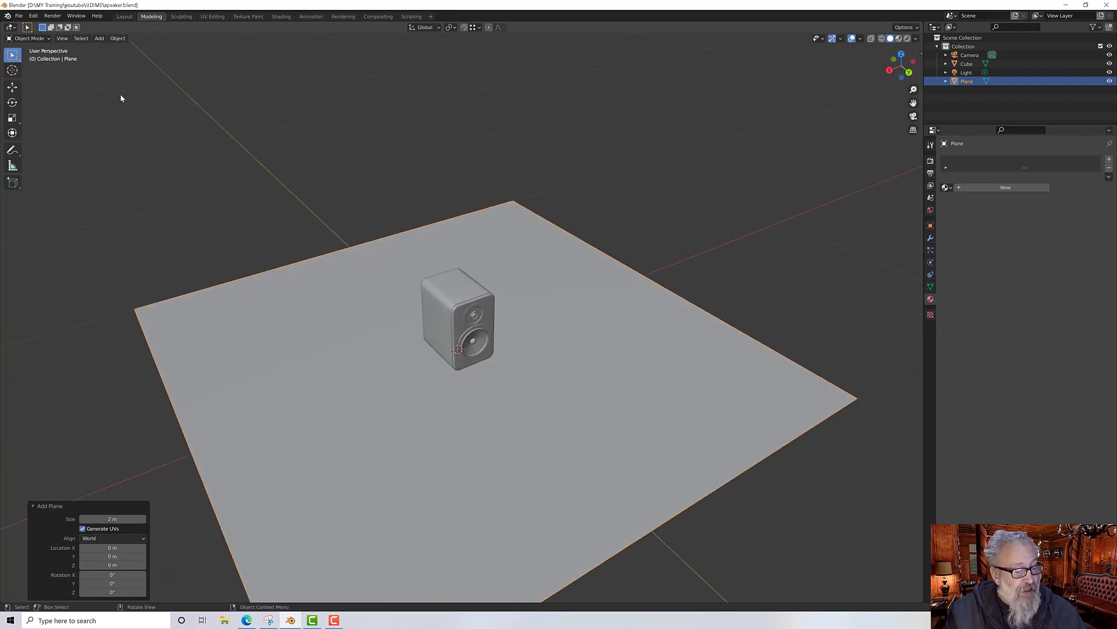
Step: In edge select mode, extrude the plane's back edge upward about 1.61 m to form a backdrop wall
key("Tab")
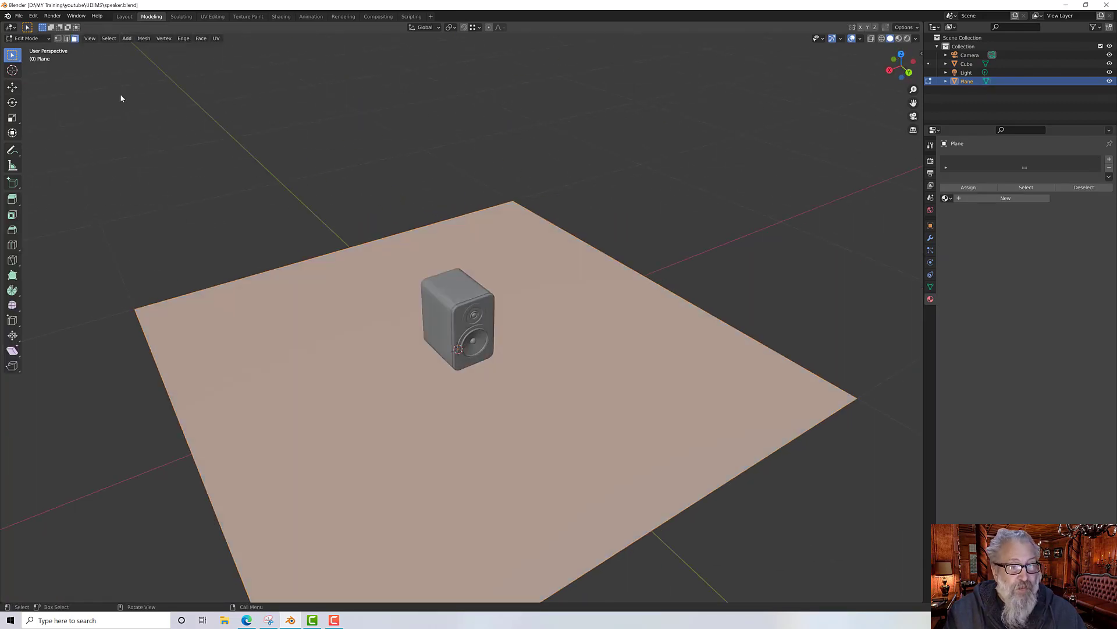
left_click(67, 39)
left_click(291, 255)
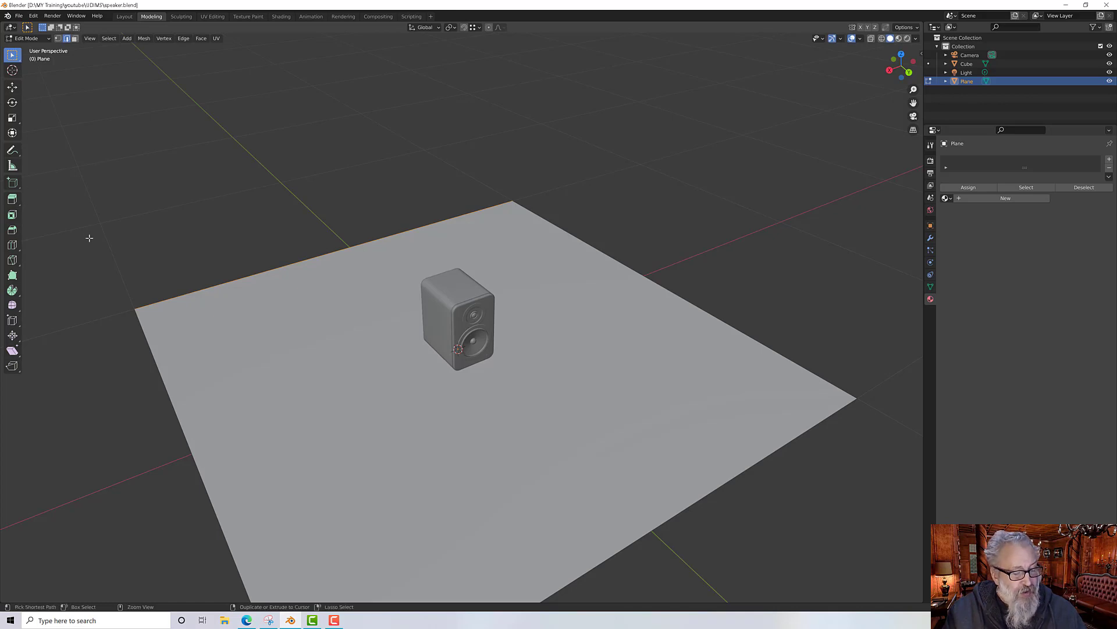
left_click(12, 198)
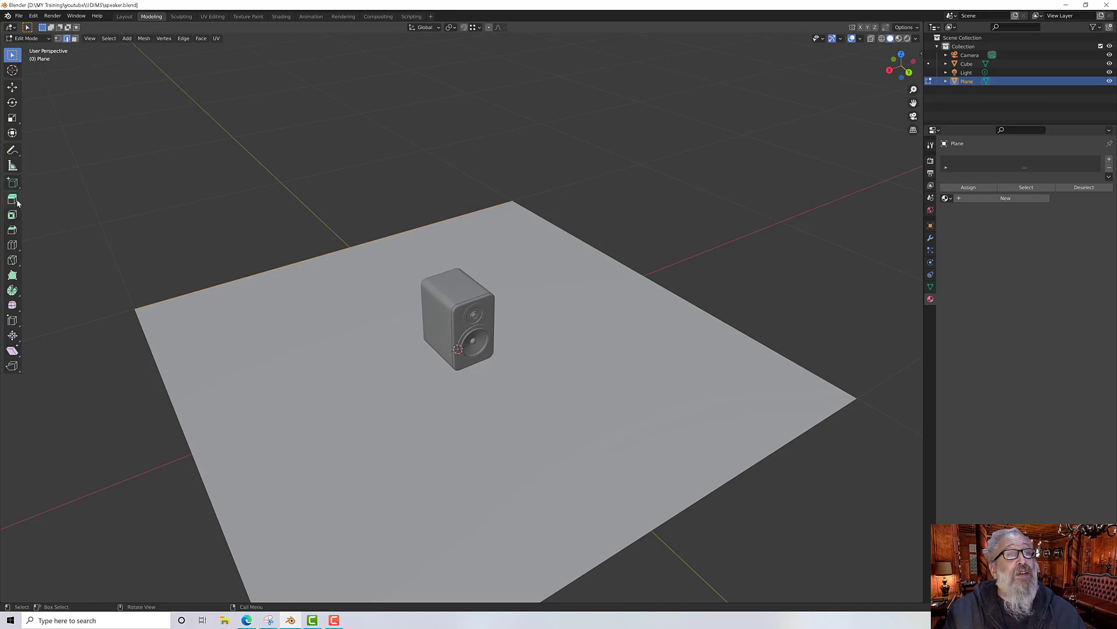
scroll(263, 224, "down", 2)
left_click_drag(374, 234, 327, 590)
mouse_move(389, 492)
middle_mouse_down()
mouse_move(392, 461)
mouse_move(414, 479)
mouse_move(404, 495)
middle_mouse_up()
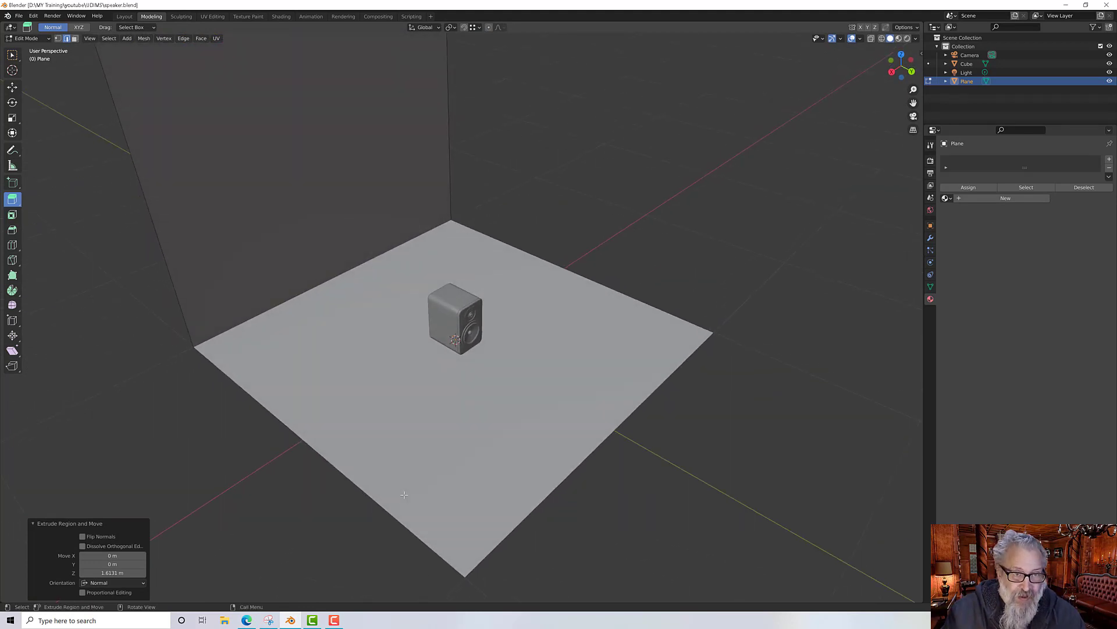
Step: Bevel the corner edge between floor and wall about 0.118 m wide to curve it
middle_click_drag(383, 426, 326, 385)
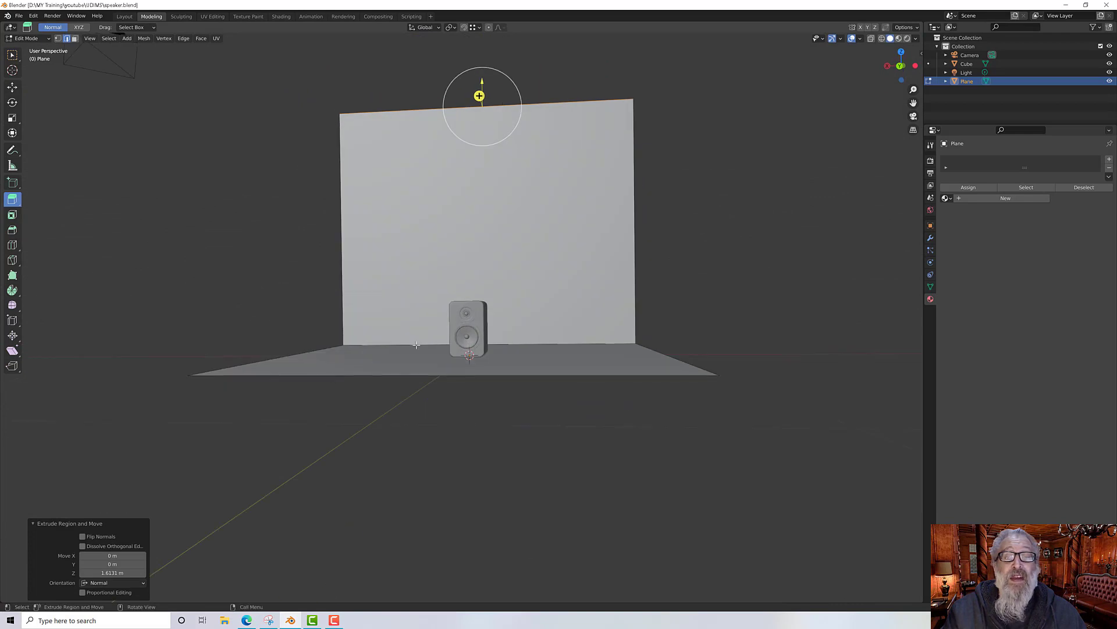
scroll(450, 323, "up", 2)
scroll(450, 324, "up", 3)
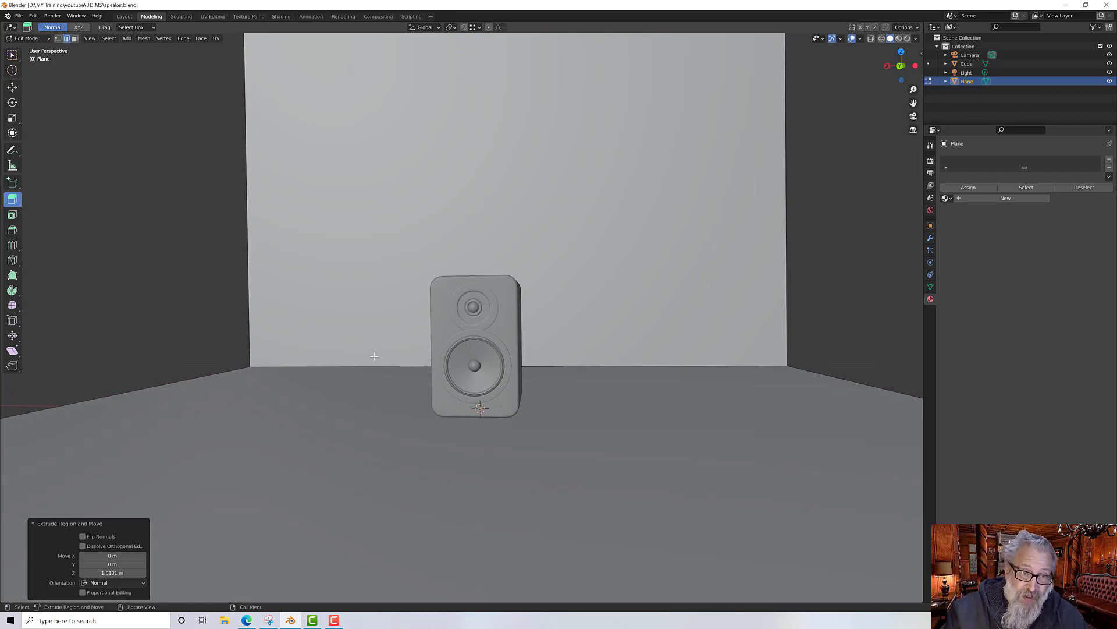
middle_click_drag(402, 360, 332, 370)
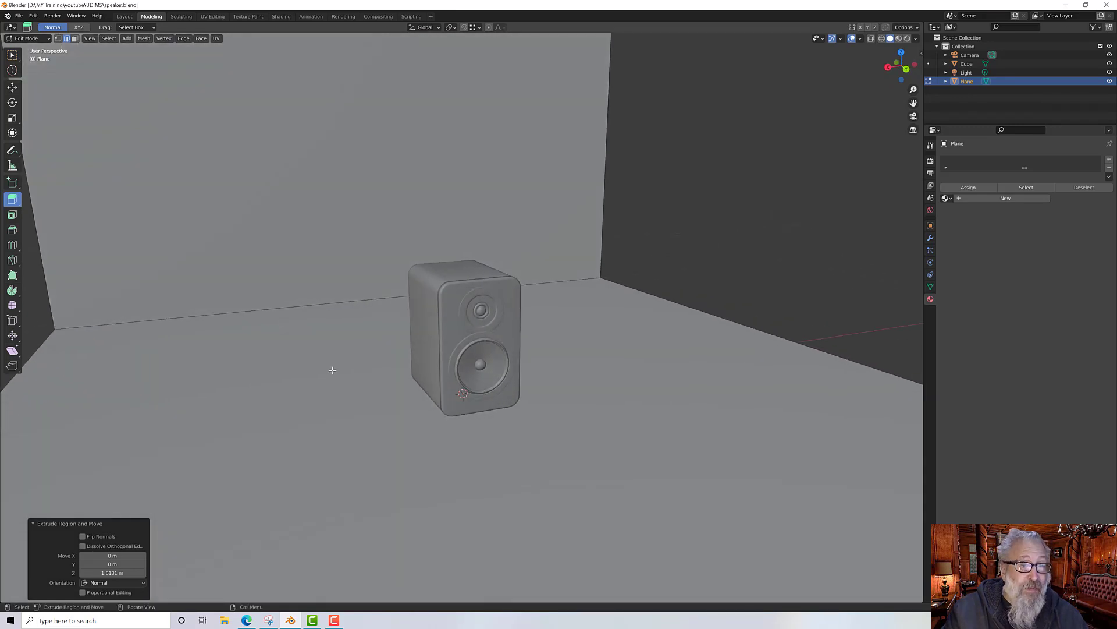
left_click(288, 311)
middle_click_drag(294, 314, 339, 335)
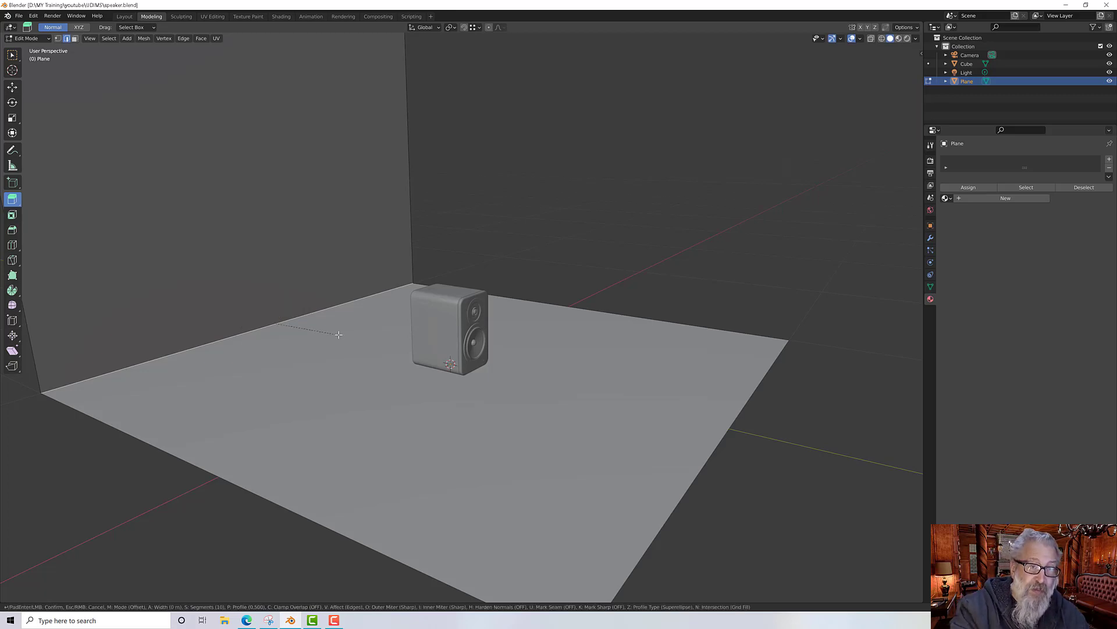
key("ctrl+b")
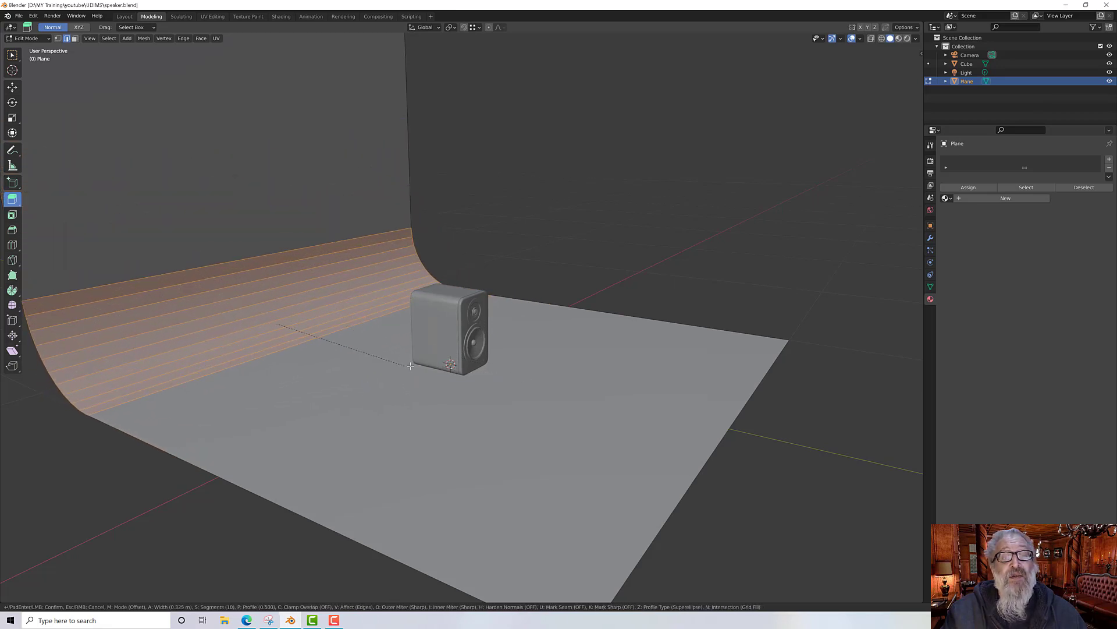
left_click(358, 361)
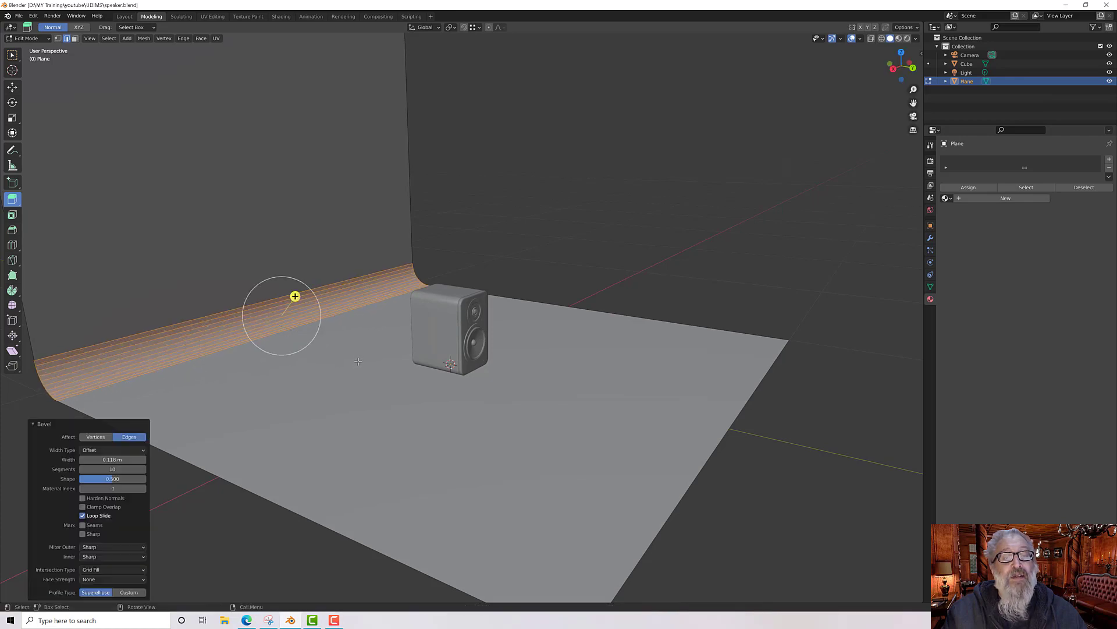
middle_click_drag(357, 361, 352, 376)
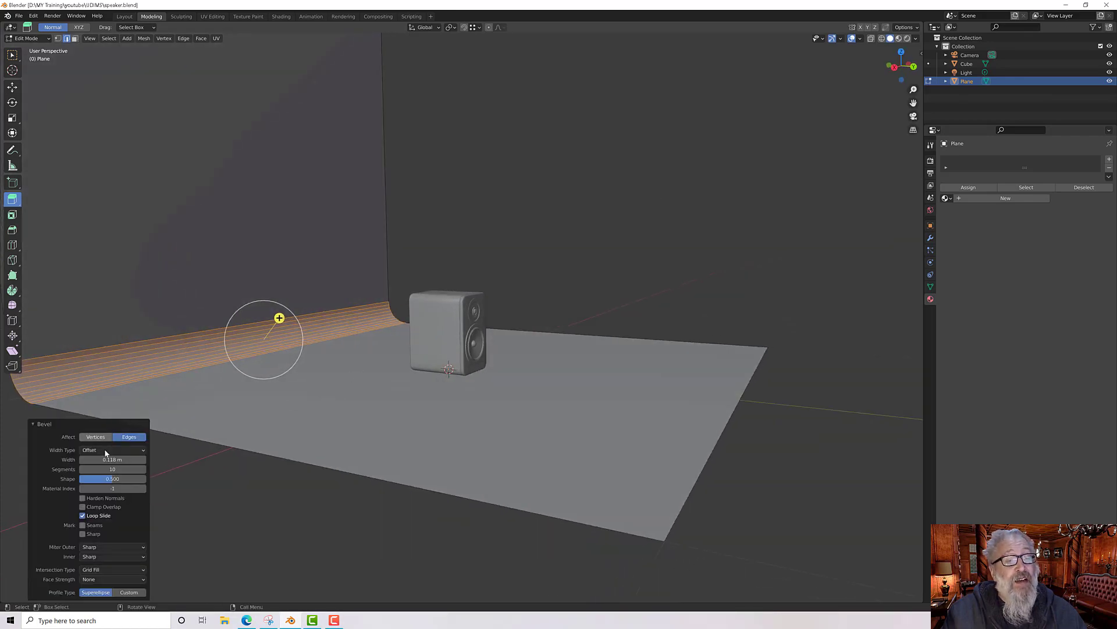
Step: Set the bevel's segments to 10
left_click(112, 469)
type("1")
key("Return")
mouse_move(112, 469)
left_mouse_down()
mouse_move(134, 469)
mouse_move(125, 469)
left_mouse_up()
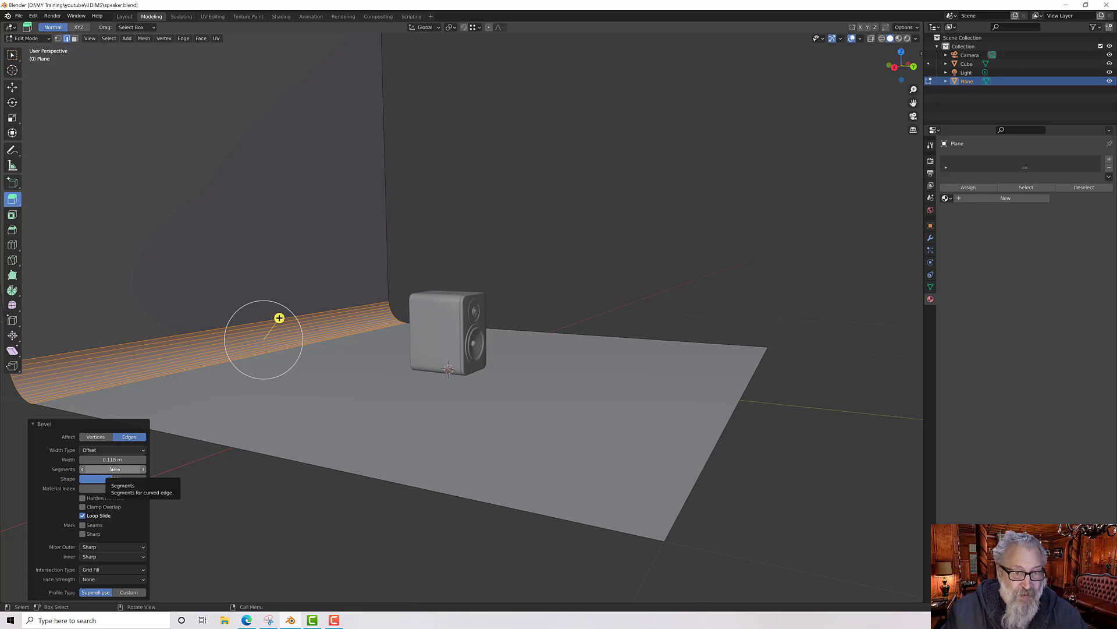
Step: Orbit and zoom around the backdrop to inspect the curved corner behind the speaker
middle_click_drag(326, 448, 435, 437)
left_click(12, 54)
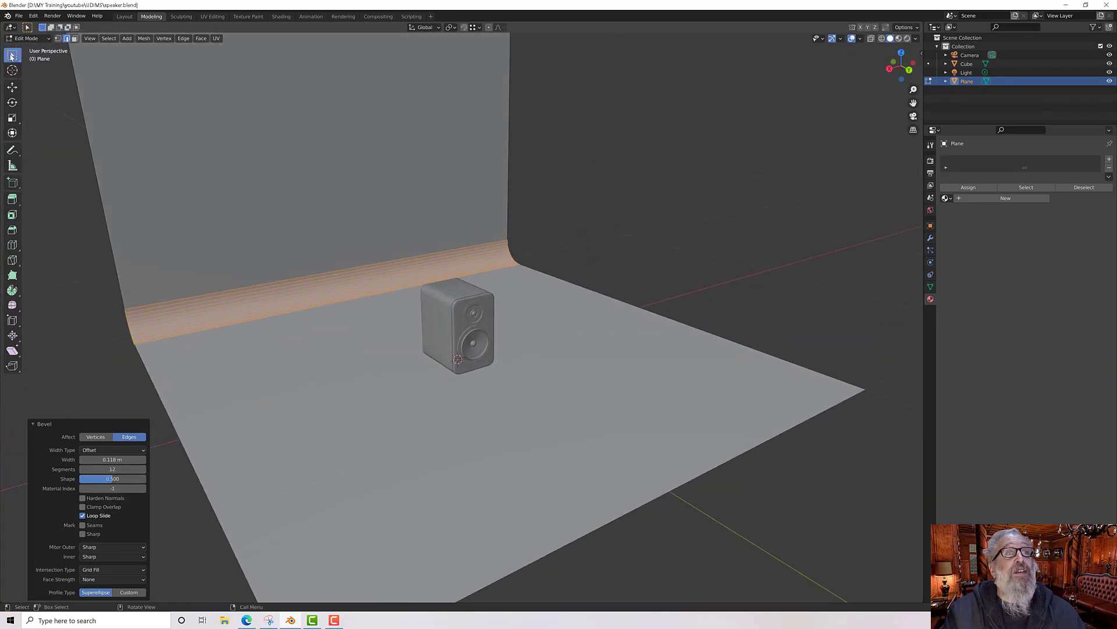
middle_click_drag(366, 391, 493, 353)
scroll(452, 346, "up", 8)
scroll(424, 345, "down", 2)
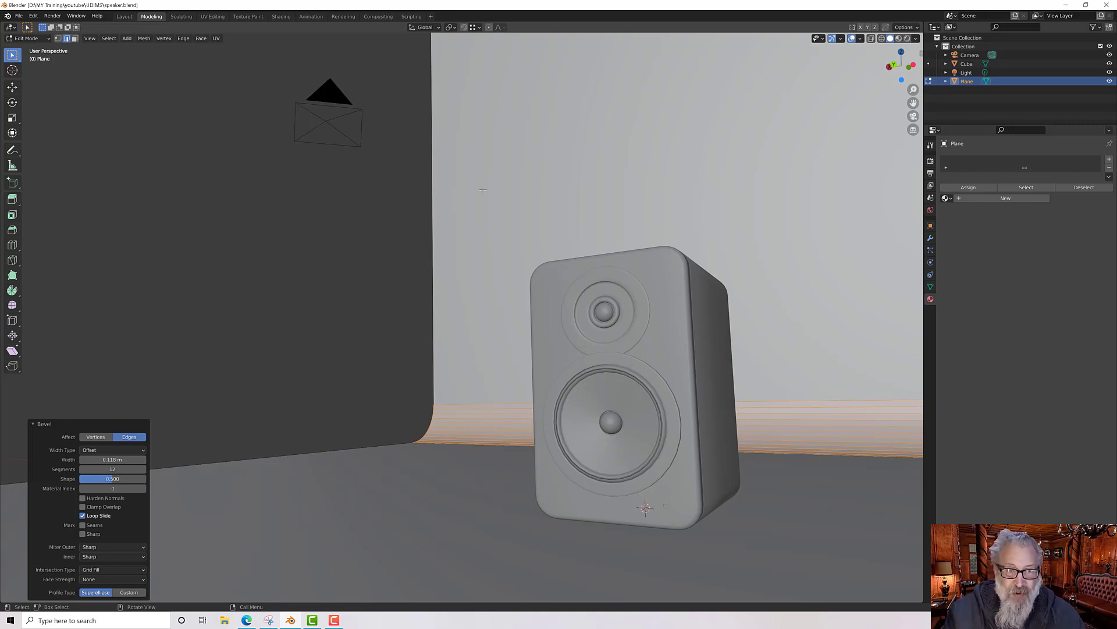
scroll(400, 265, "down", 5)
middle_click_drag(379, 326, 421, 347)
scroll(413, 337, "down", 4)
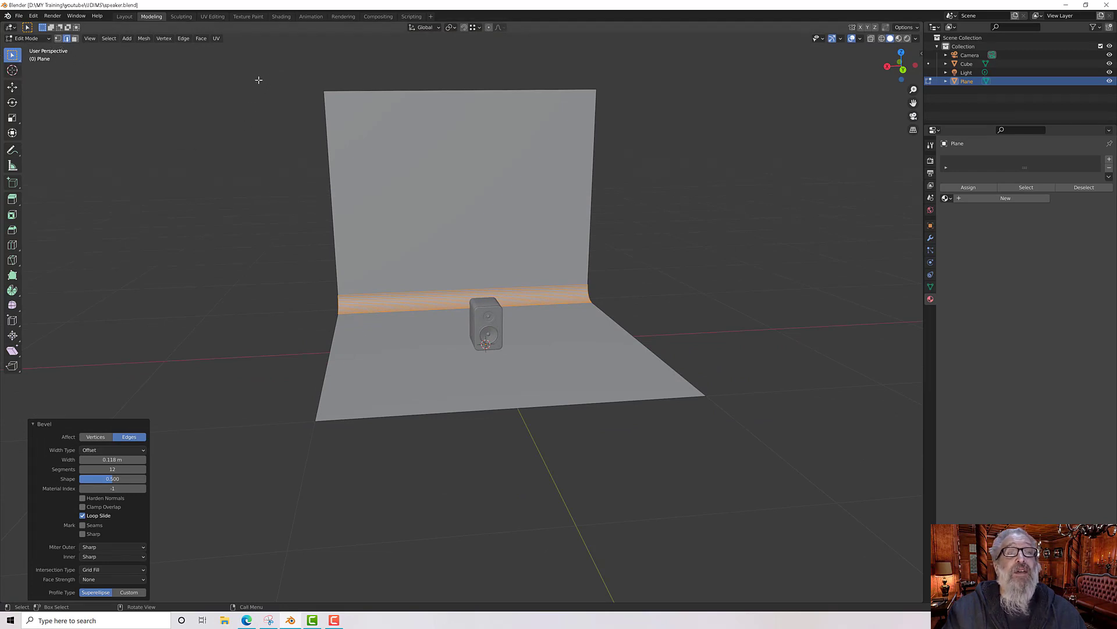
Step: Box-select the backdrop's side edges and move them about 2.42 m along X to widen it
left_click_drag(223, 64, 362, 527)
middle_click_drag(365, 451, 355, 434)
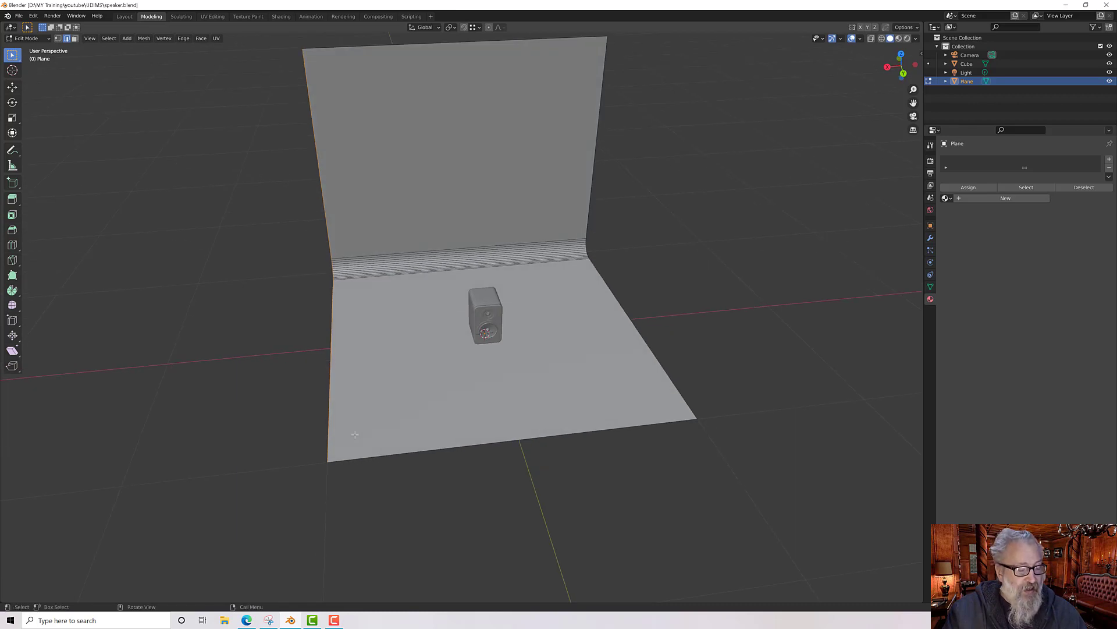
key("g")
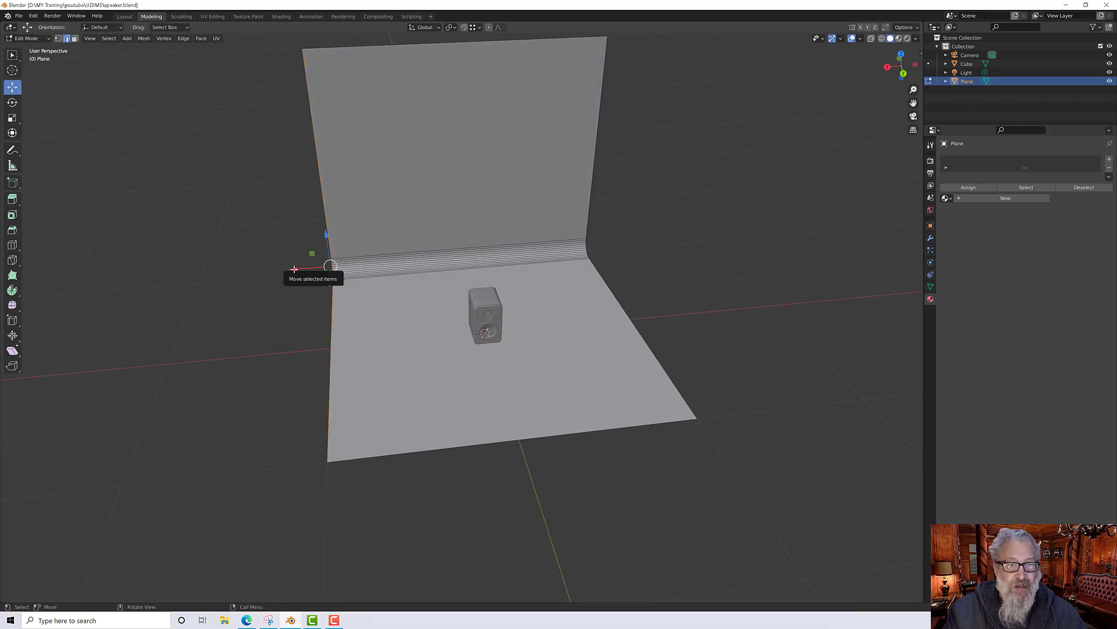
left_click_drag(293, 269, 3, 290)
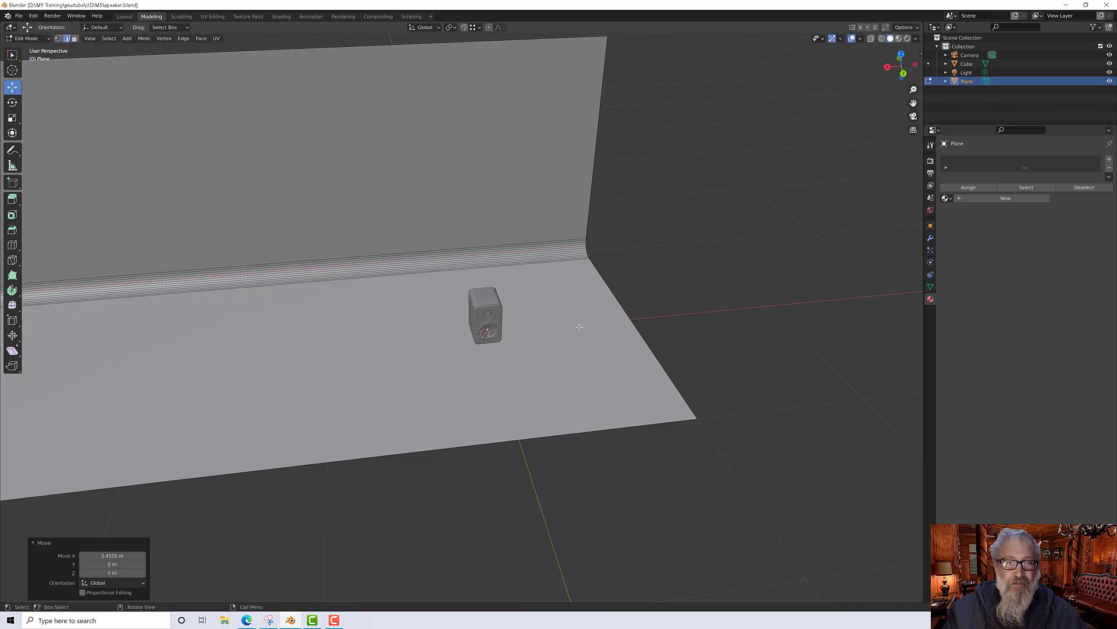
Step: Move the backdrop's side edges further along X, about 6.4 m, to widen it more
scroll(583, 325, "up", 6)
middle_click_drag(589, 324, 563, 254)
scroll(612, 318, "up", 3)
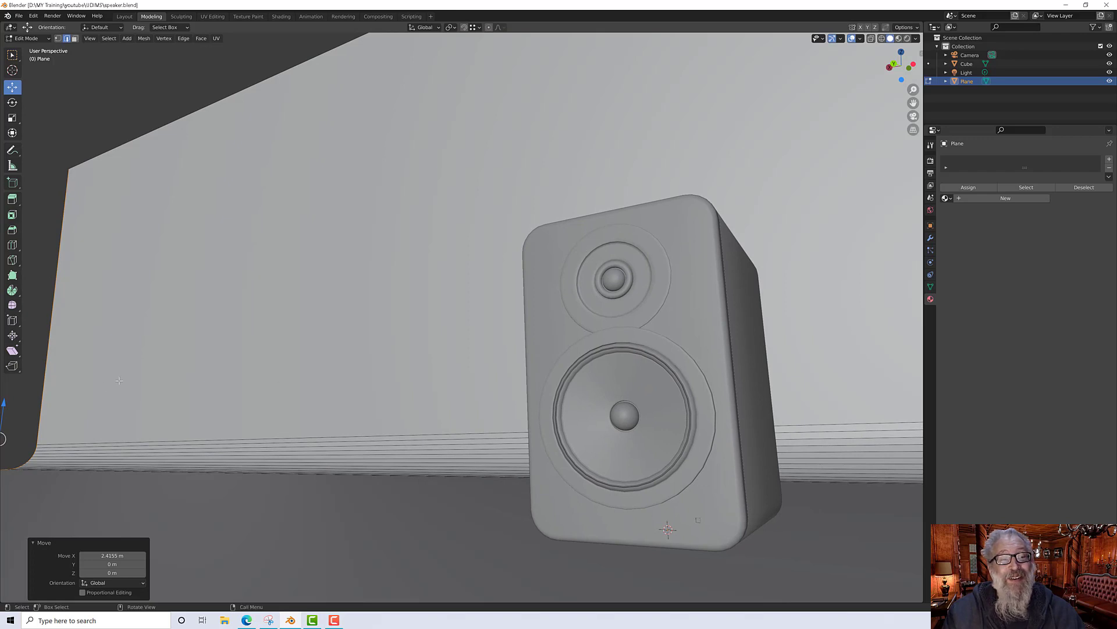
scroll(119, 381, "down", 6)
middle_click_drag(119, 380, 121, 395)
scroll(121, 395, "down", 5)
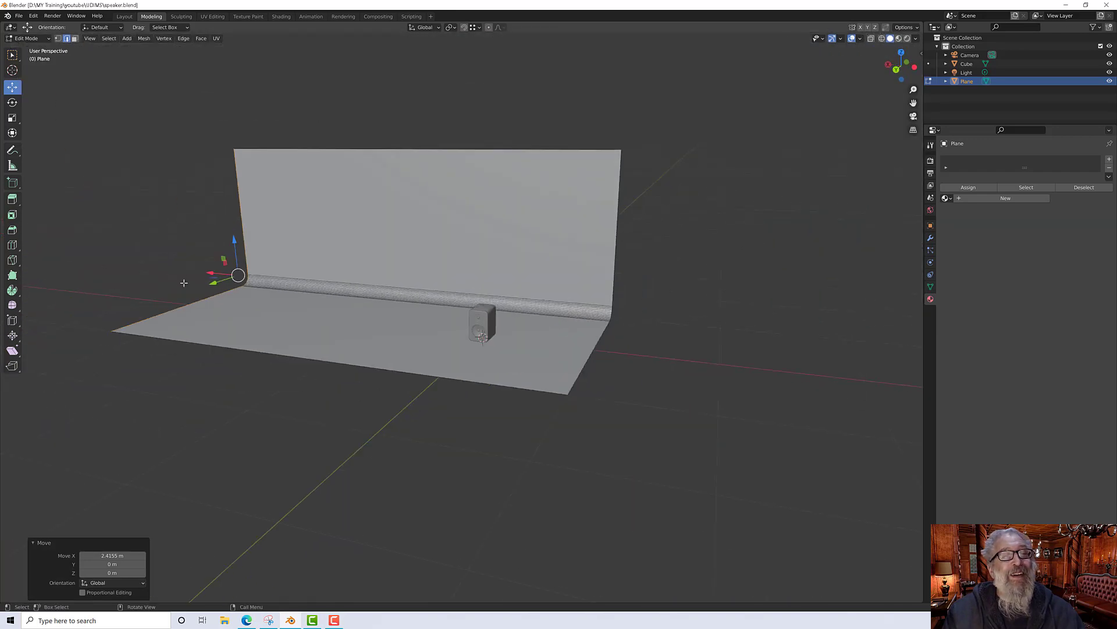
left_click_drag(208, 273, 796, 248)
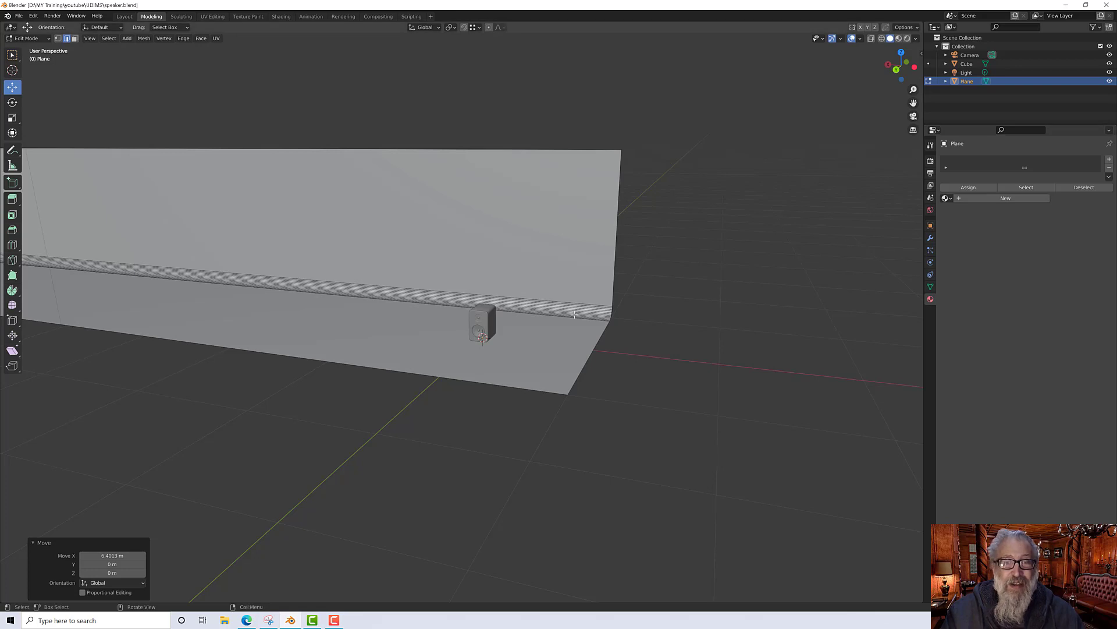
Step: Select the wall's top edge and raise it about 2.36 m along Z
scroll(492, 320, "up", 12)
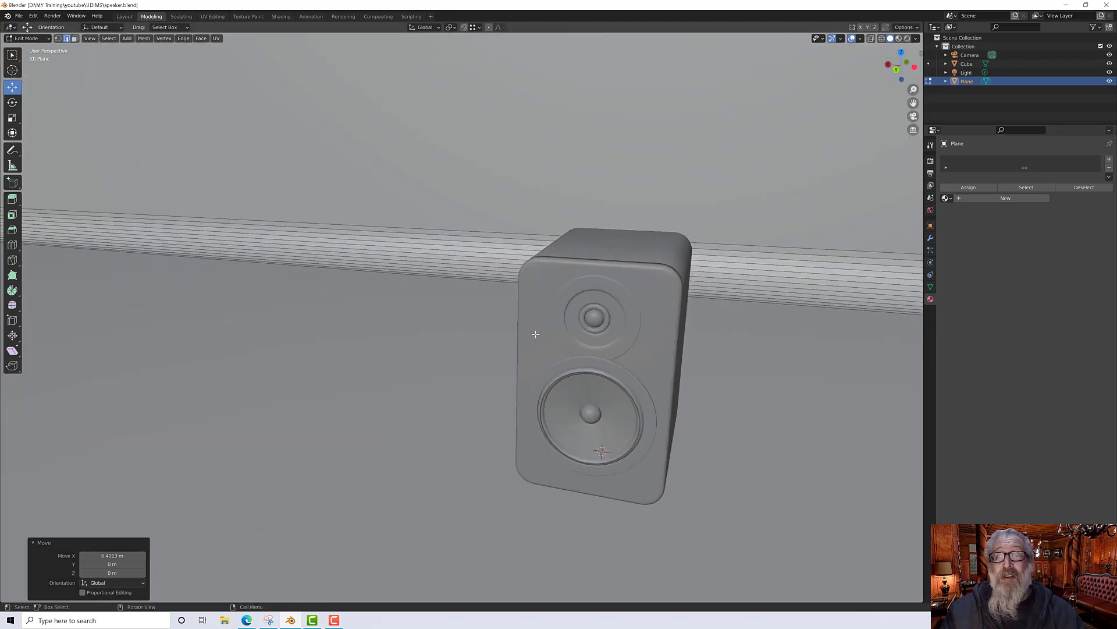
middle_click_drag(534, 328, 523, 289)
scroll(524, 288, "down", 3)
scroll(523, 288, "down", 10)
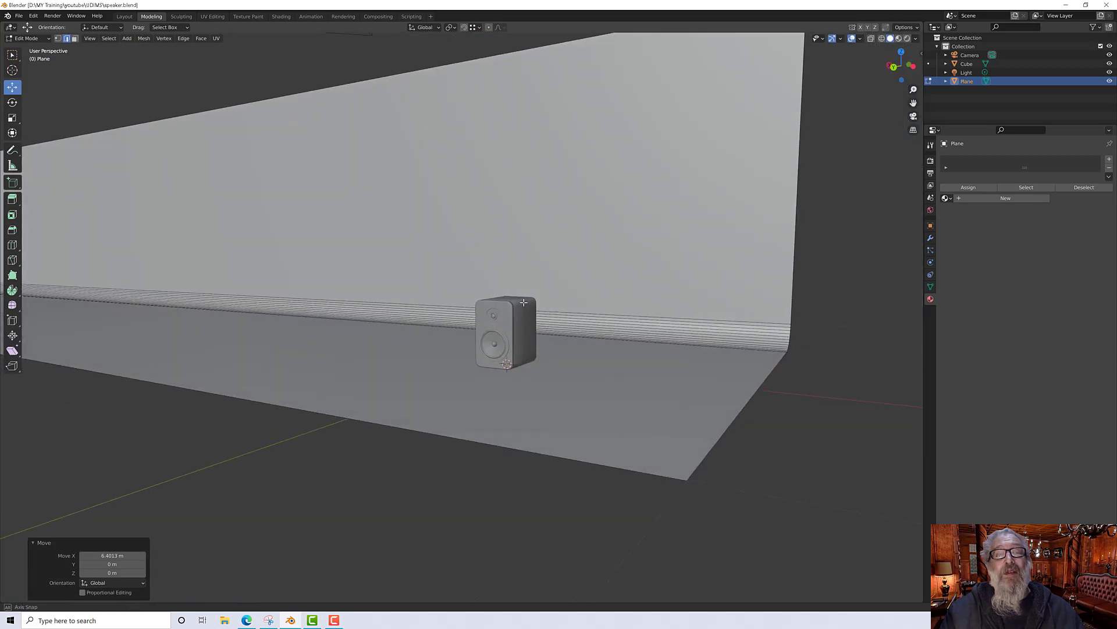
left_click(444, 172)
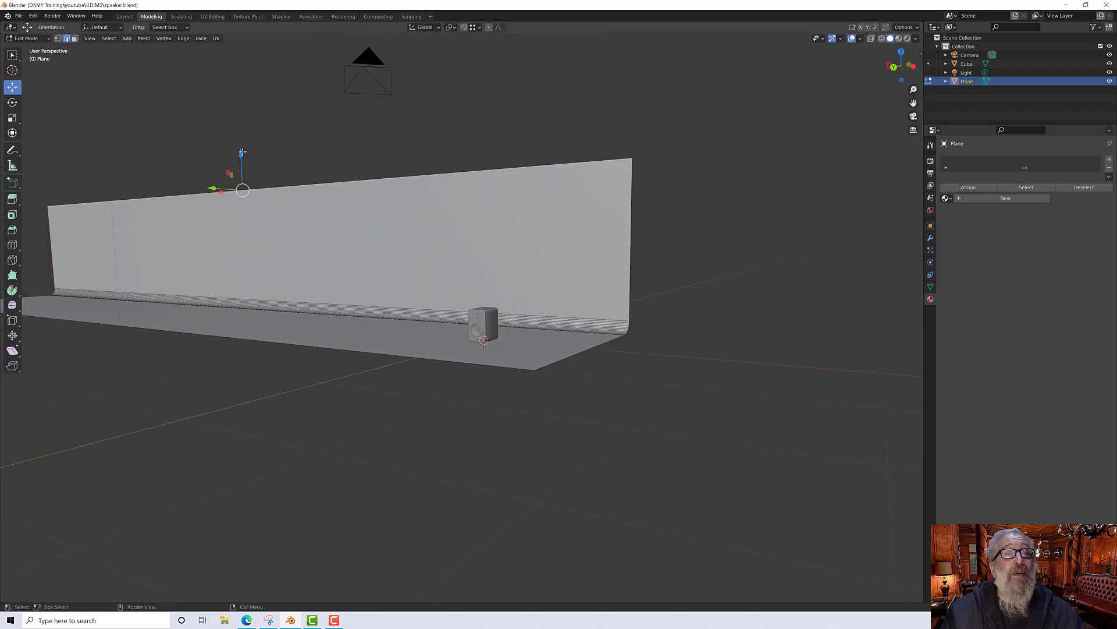
left_click_drag(242, 152, 241, 519)
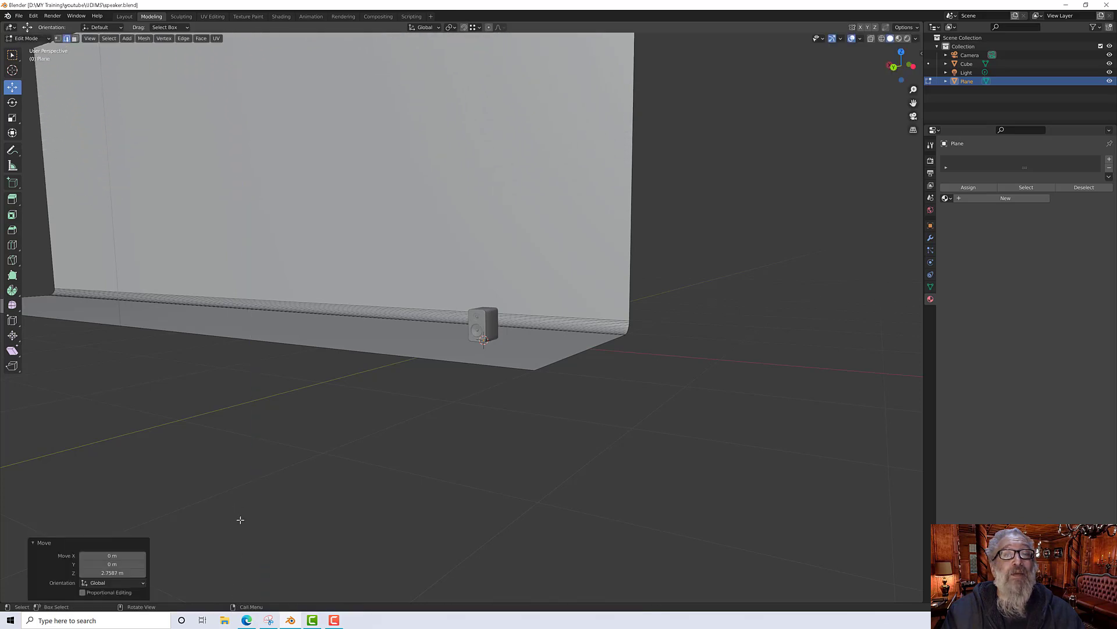
Step: Move the floor's front edge about 1.37 m along Y to deepen the floor
middle_click_drag(497, 380, 209, 325)
left_click_drag(127, 273, 7, 306)
middle_click_drag(274, 352, 304, 329)
scroll(481, 339, "up", 6)
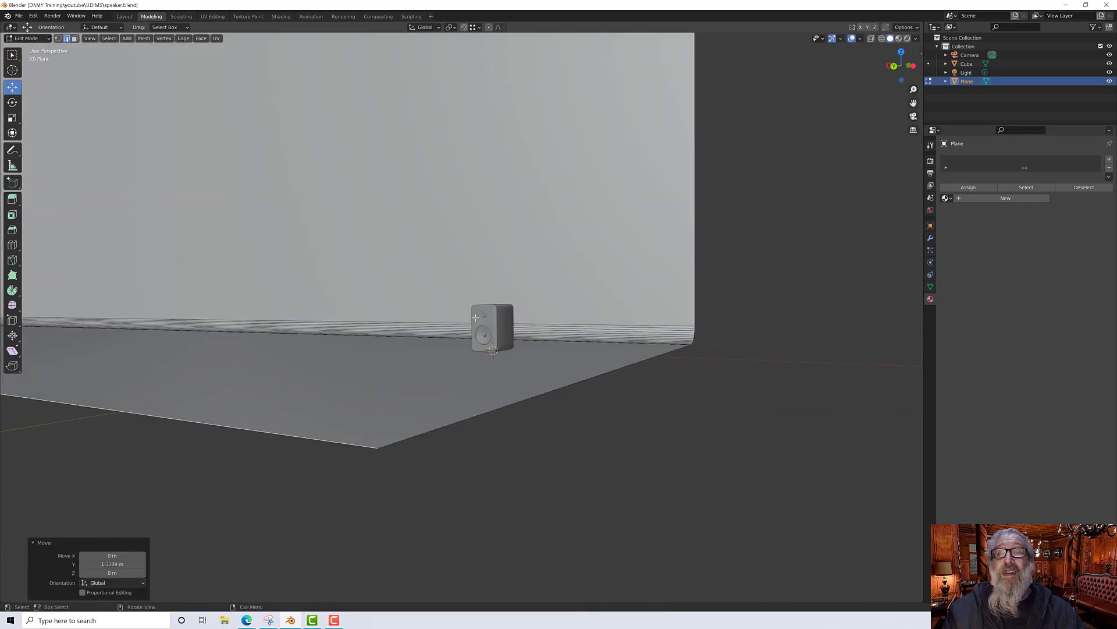
Step: Check the backdrop behind the speaker and return to Object Mode
middle_click_drag(481, 339, 412, 384)
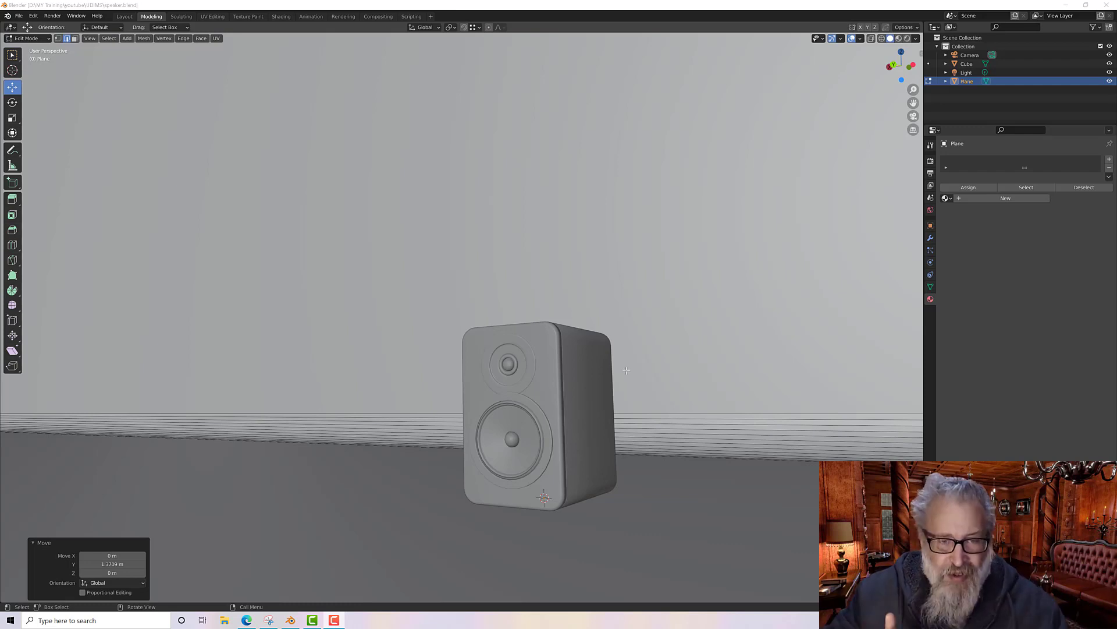
middle_click_drag(599, 387, 527, 345)
scroll(578, 386, "up", 3)
left_click(564, 367)
middle_click_drag(579, 376, 580, 320, "shift")
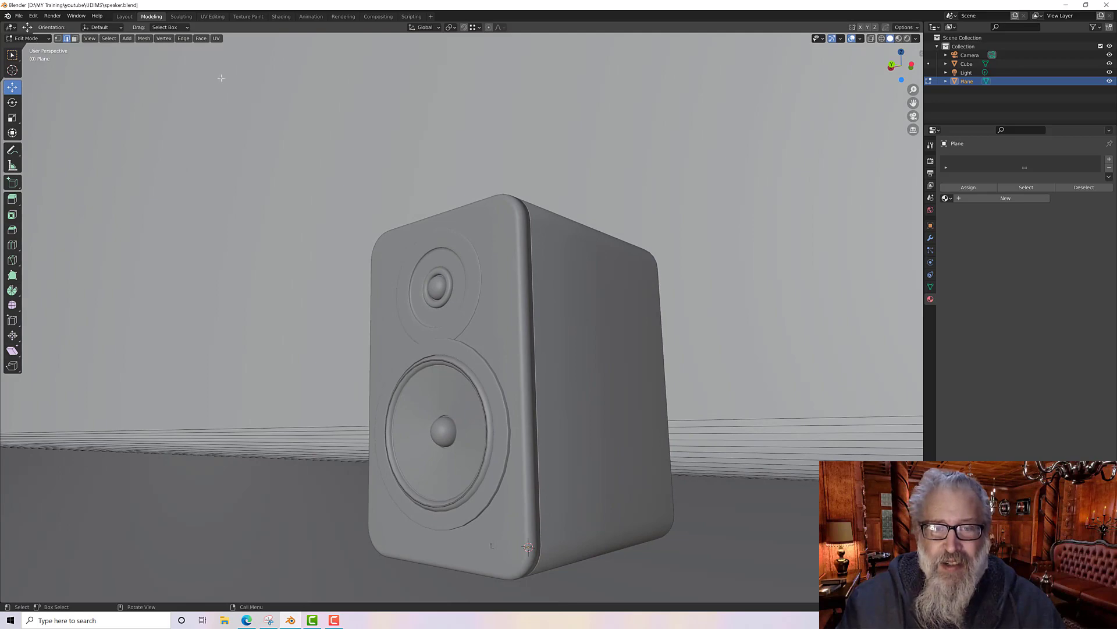
key("Tab")
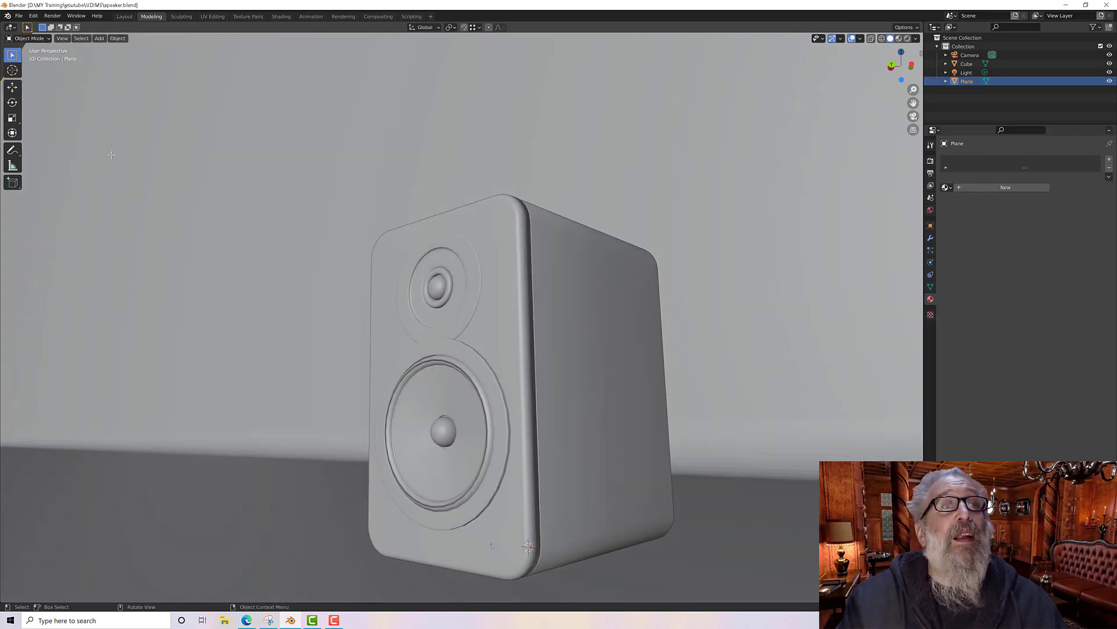
Step: Select the speaker and move it about 0.2 m along X on the backdrop floor
left_click(493, 286)
middle_click_drag(493, 286, 511, 319)
scroll(532, 296, "down", 1)
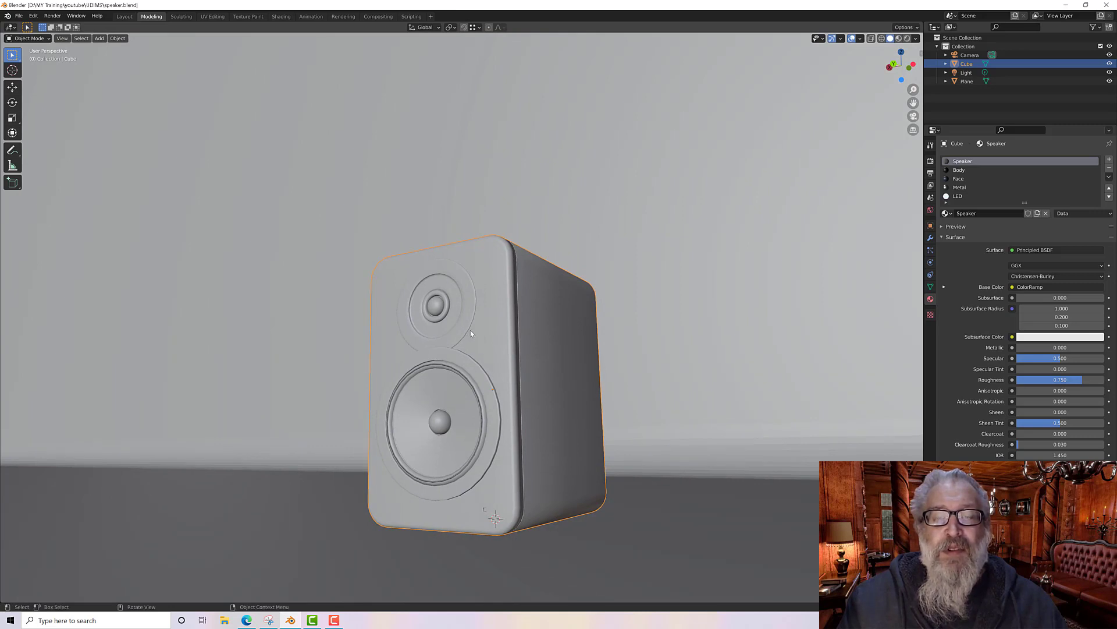
key("shift+space")
key("g")
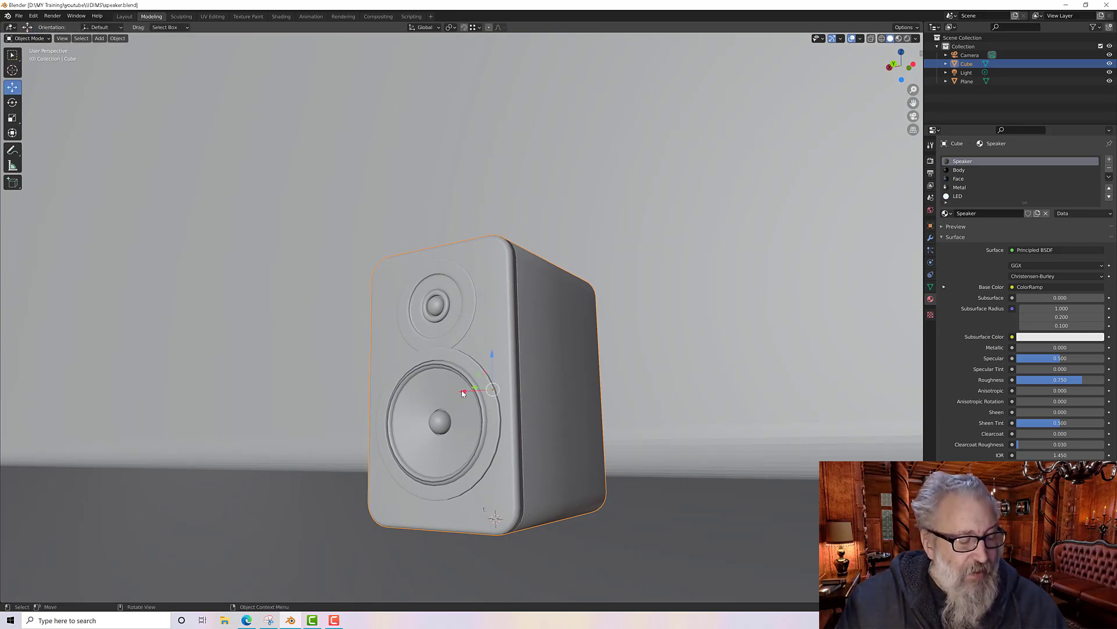
left_click_drag(462, 394, 639, 414)
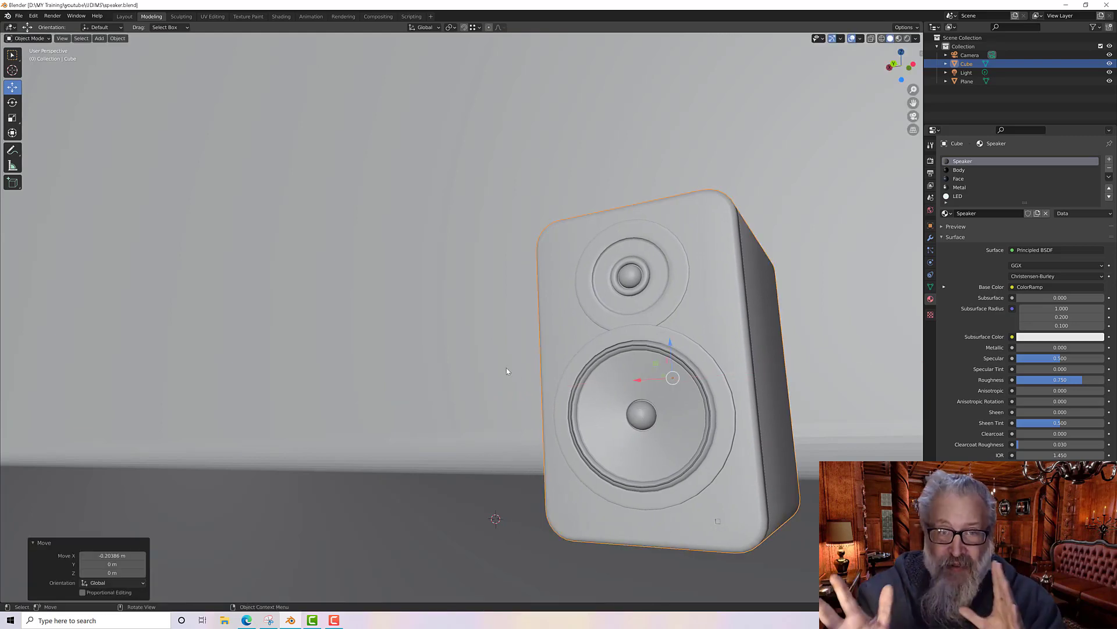
Step: Examine the scene from several angles and through the active camera view
key("ctrl+KP_7")
middle_click_drag(509, 362, 482, 437)
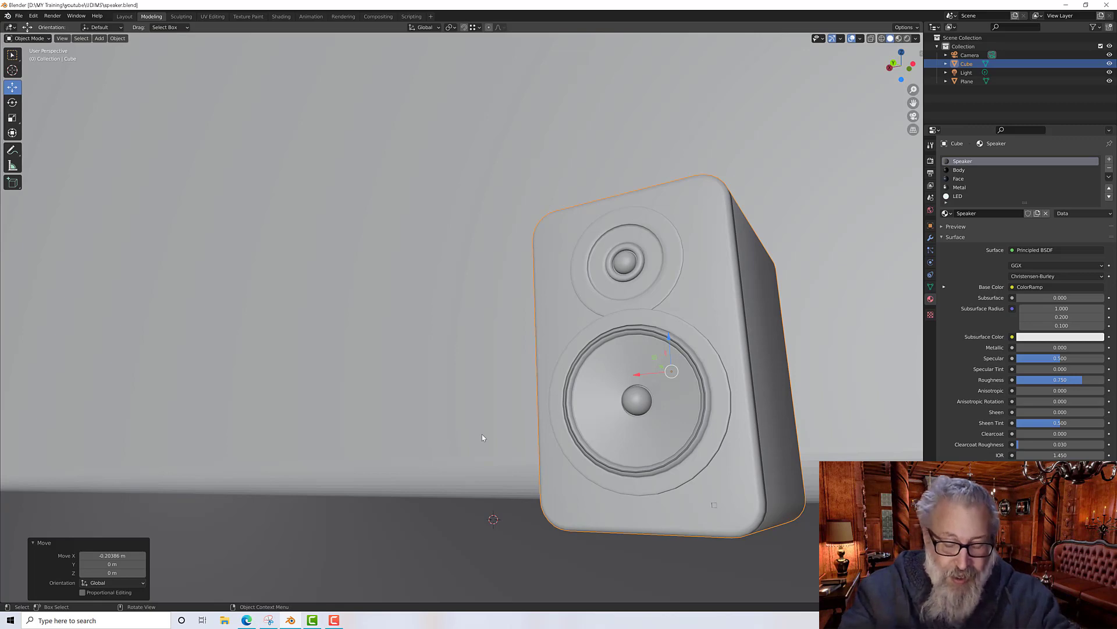
mouse_move(500, 350)
middle_mouse_down()
mouse_move(516, 368)
mouse_move(529, 360)
mouse_move(495, 351)
middle_mouse_up()
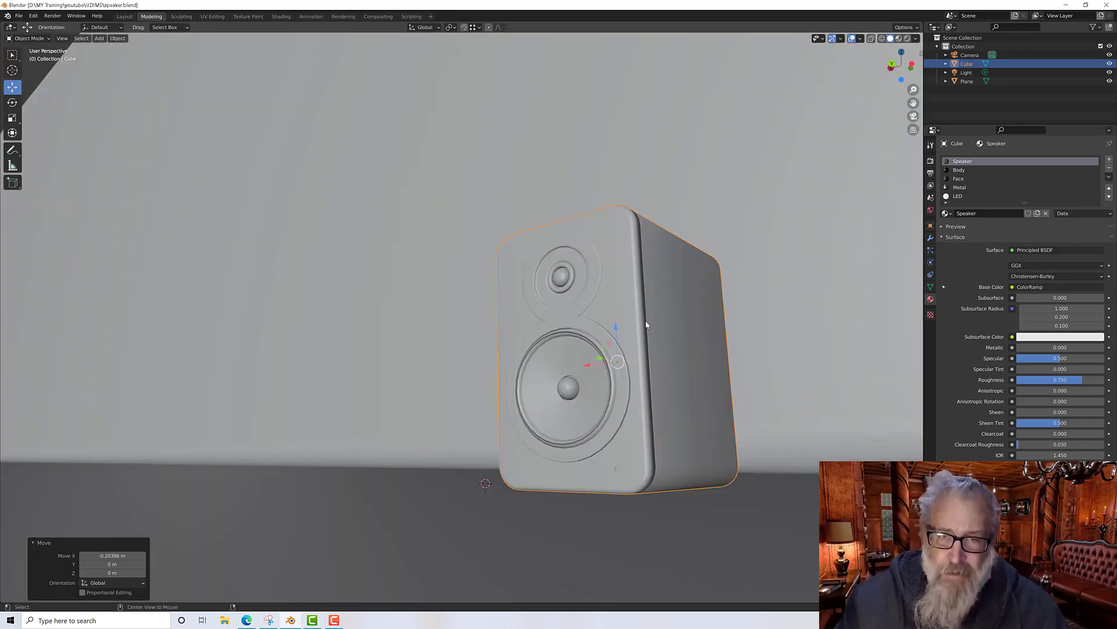
scroll(645, 327, "up", 1)
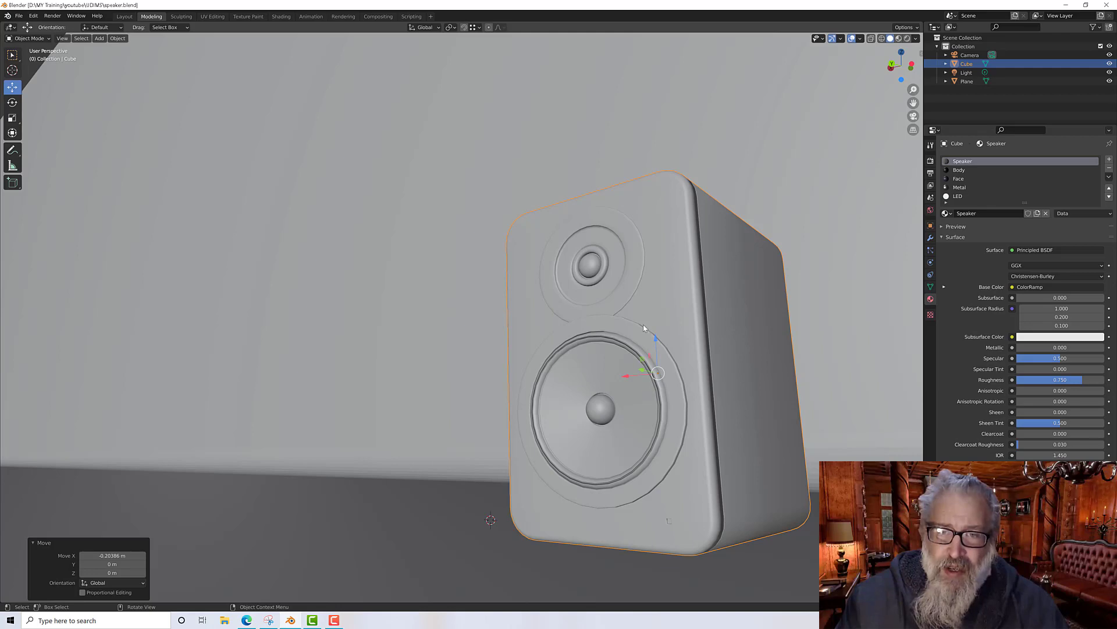
middle_click_drag(639, 323, 607, 396, "alt")
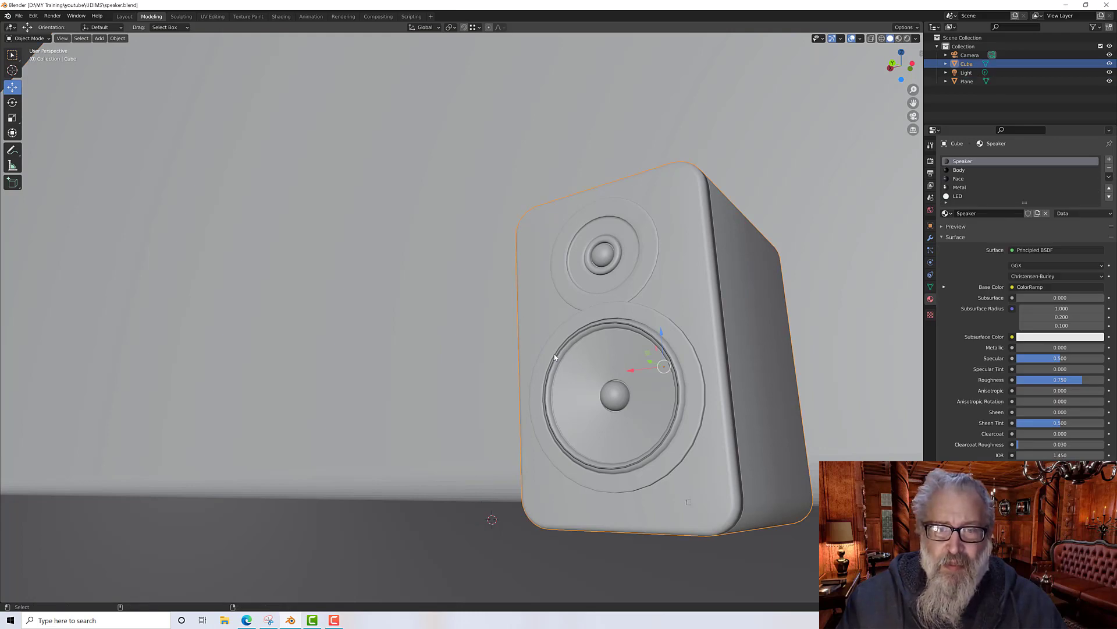
key("KP_0")
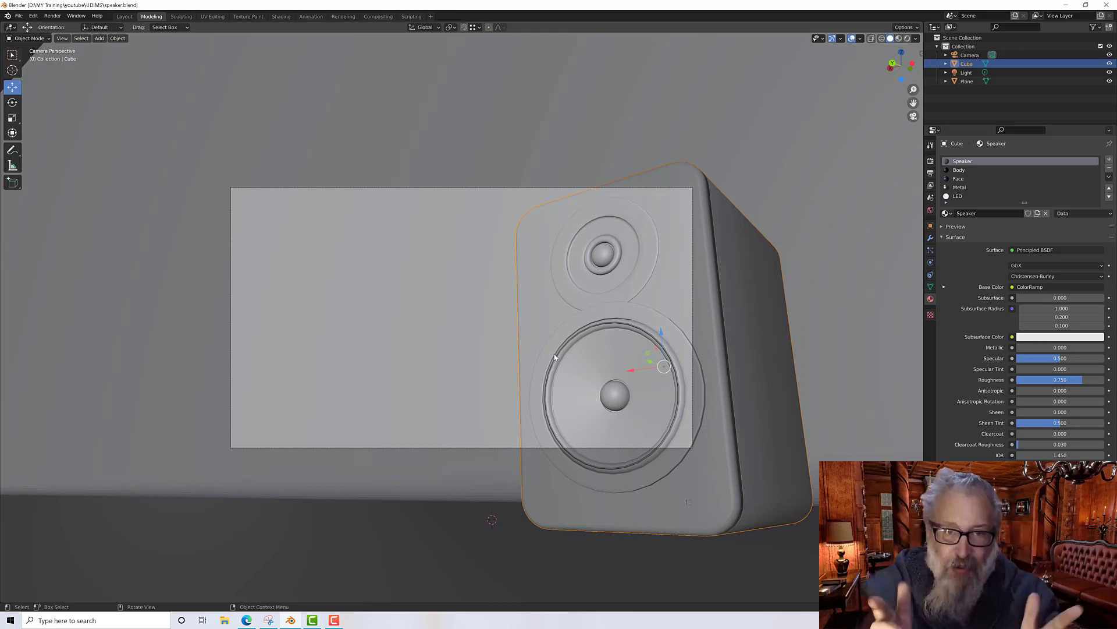
left_click(914, 117)
left_click(913, 117)
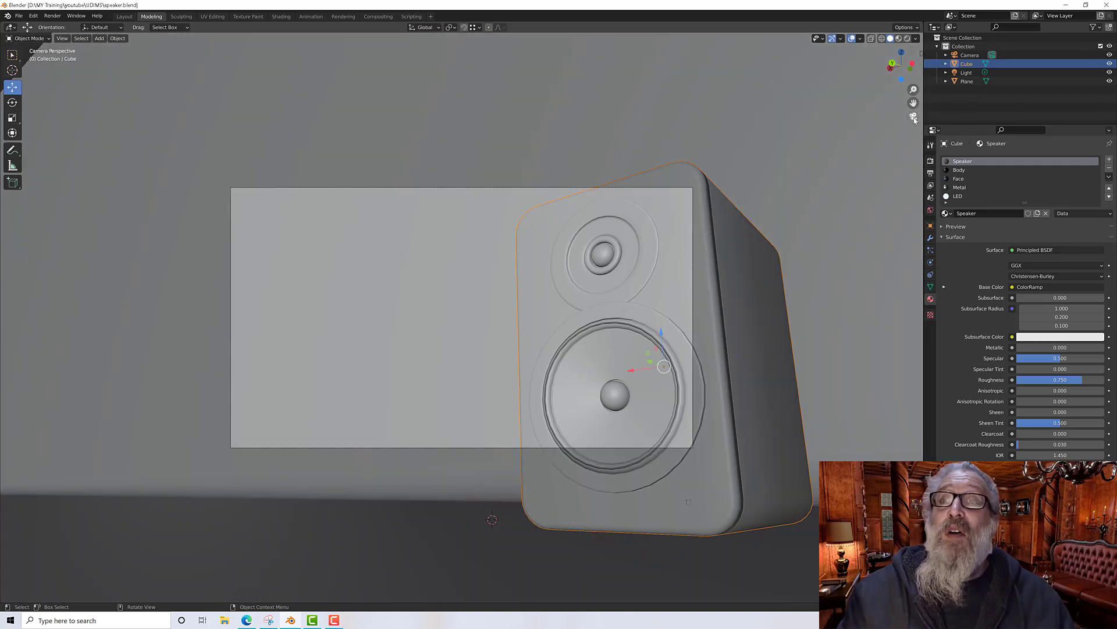
left_click(914, 117)
left_click(913, 117)
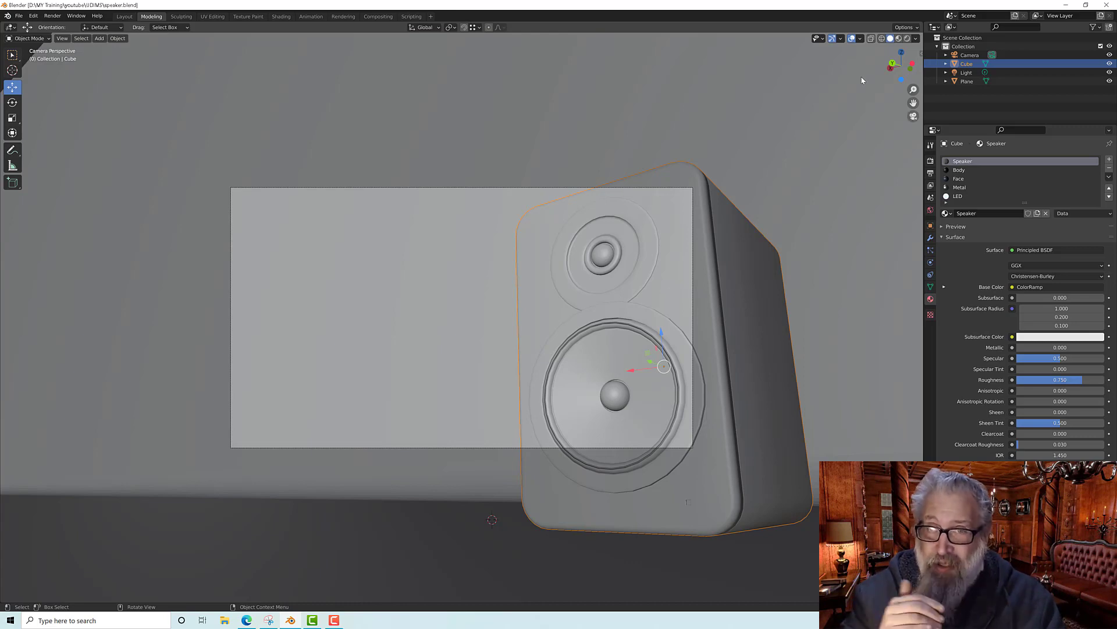
Step: Select the camera and compare Horizontal and Vertical sensor fits, leaving Sensor Fit on Auto
left_click(963, 56)
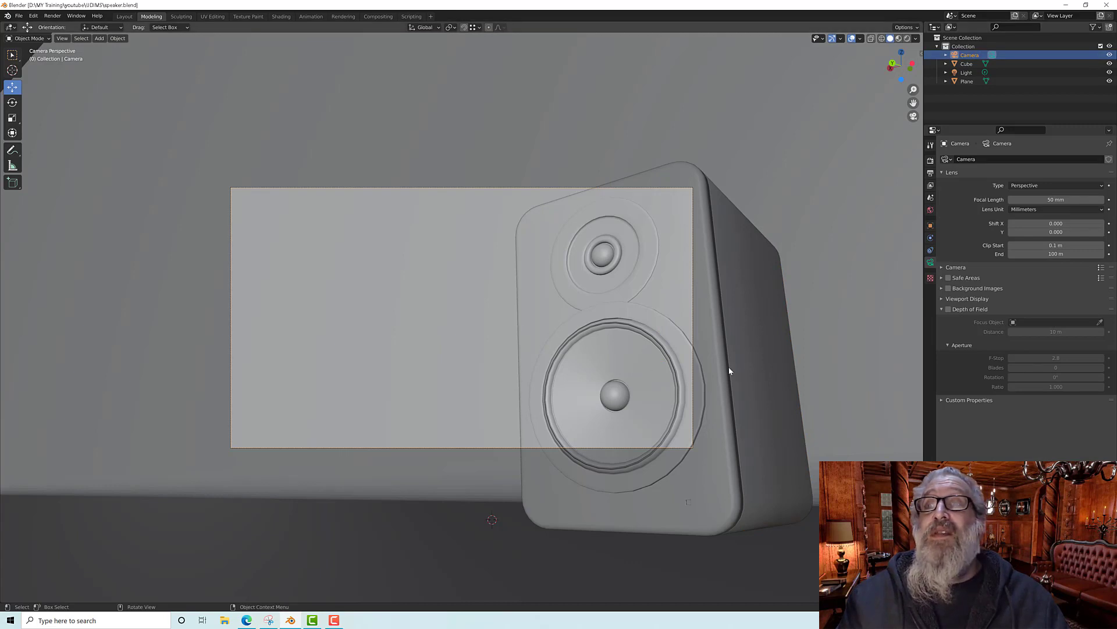
left_click(943, 267)
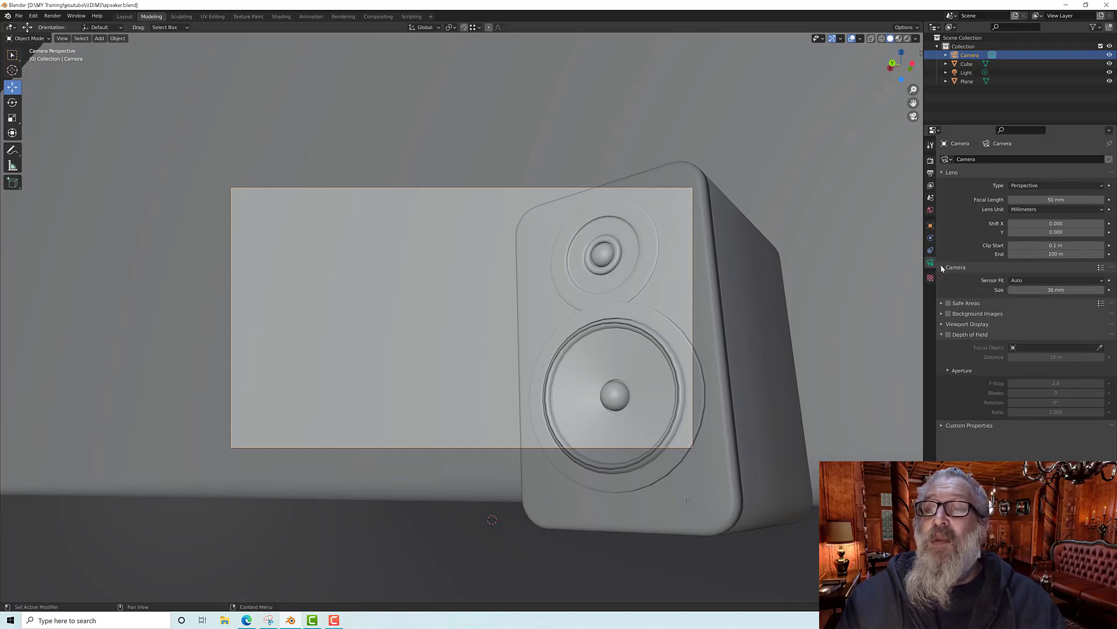
left_click(1042, 281)
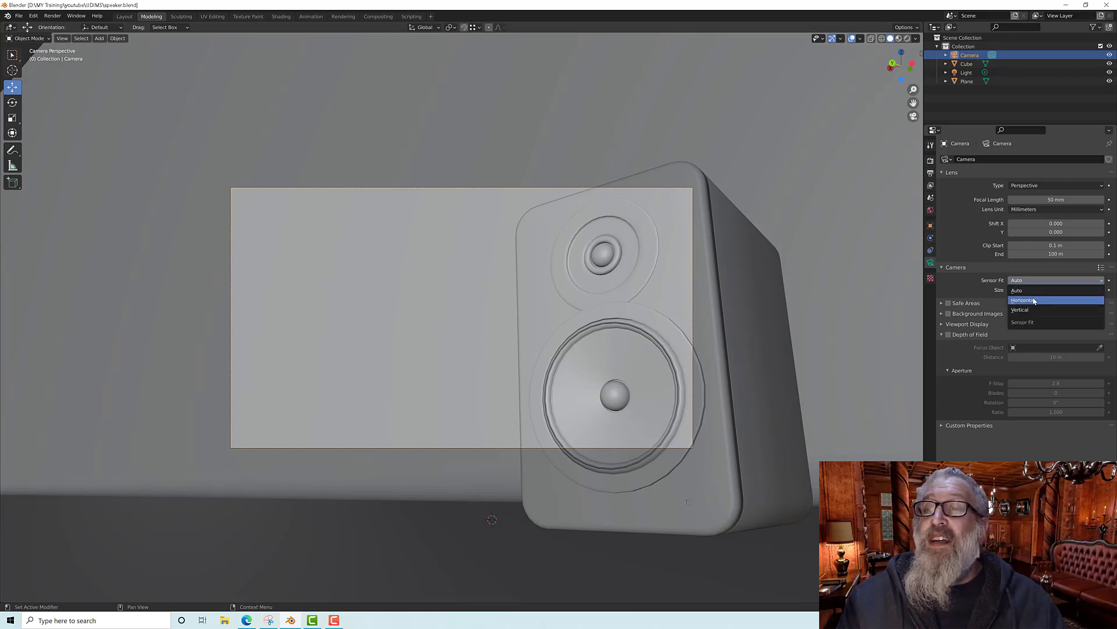
left_click(1035, 300)
left_click(1032, 280)
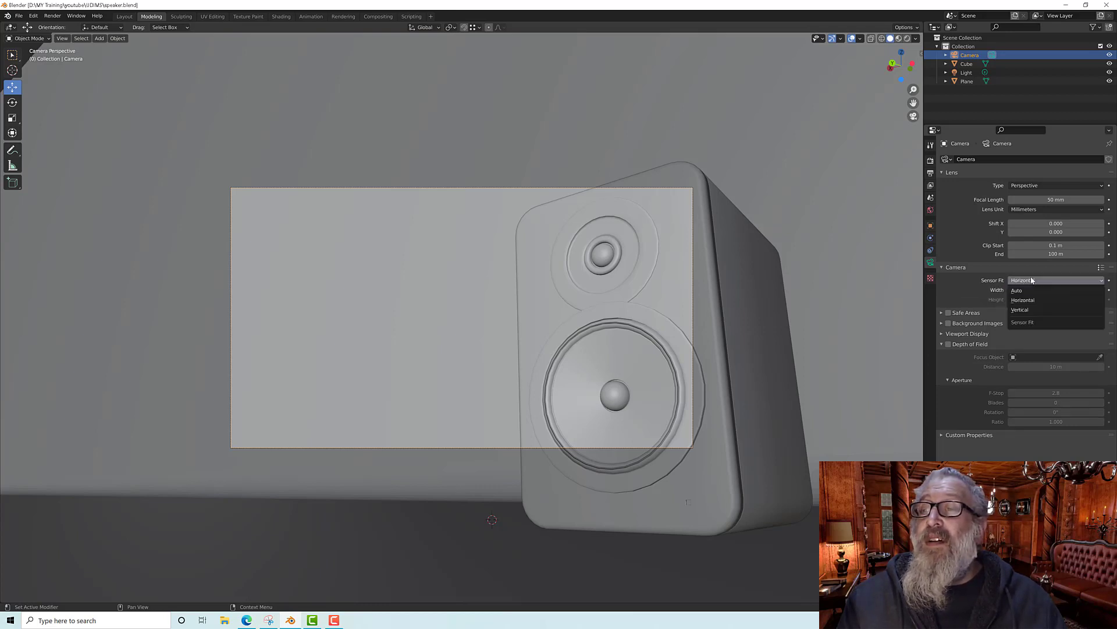
left_click(1029, 310)
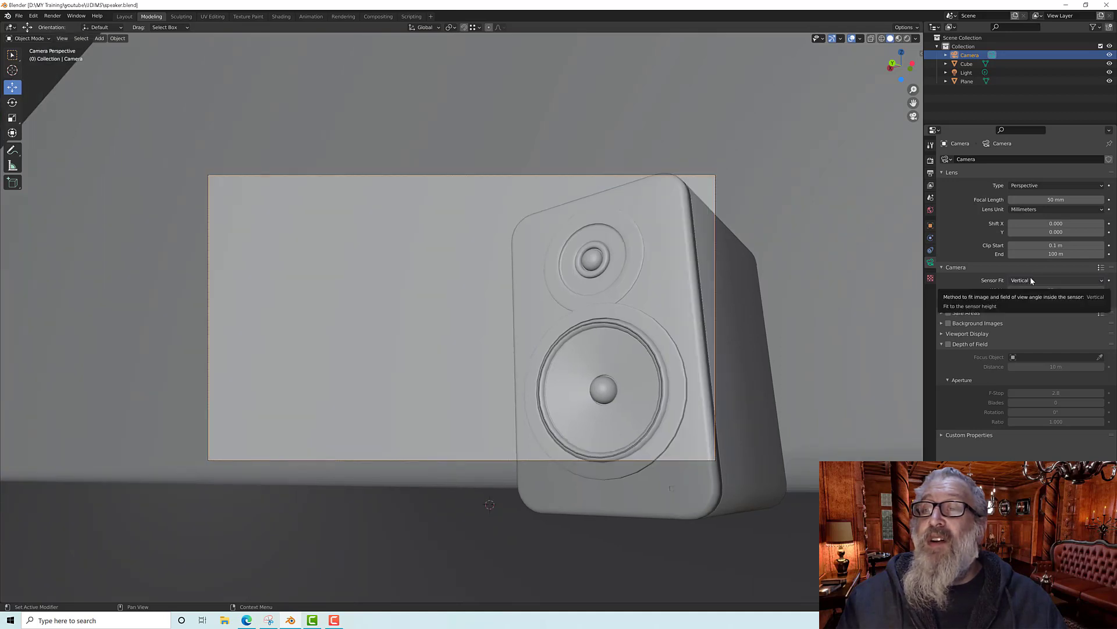
left_click(1031, 280)
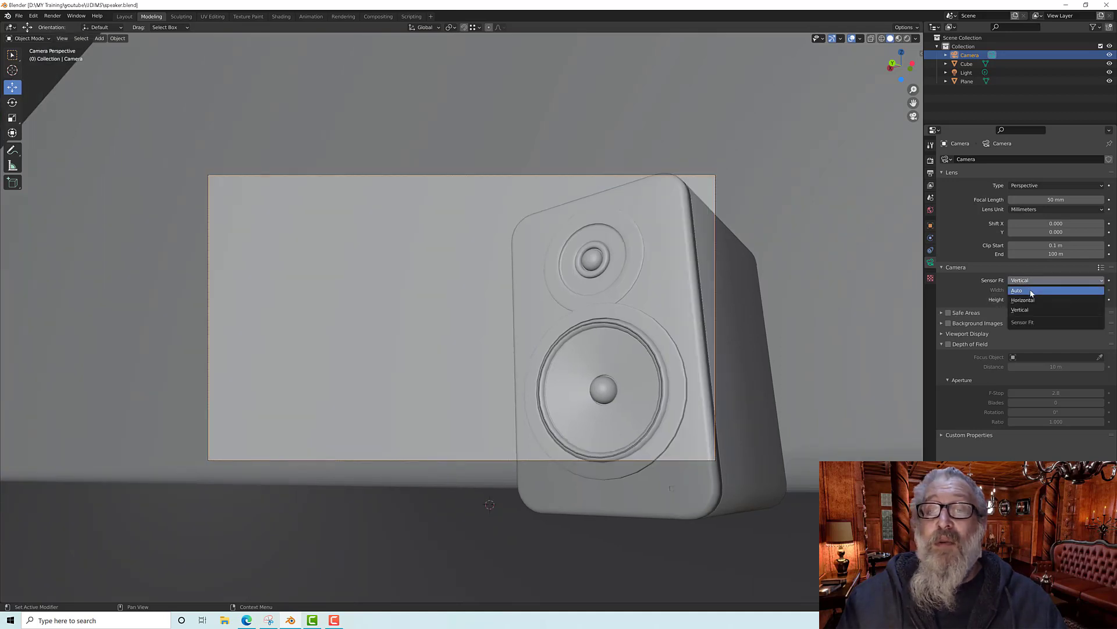
left_click(1031, 291)
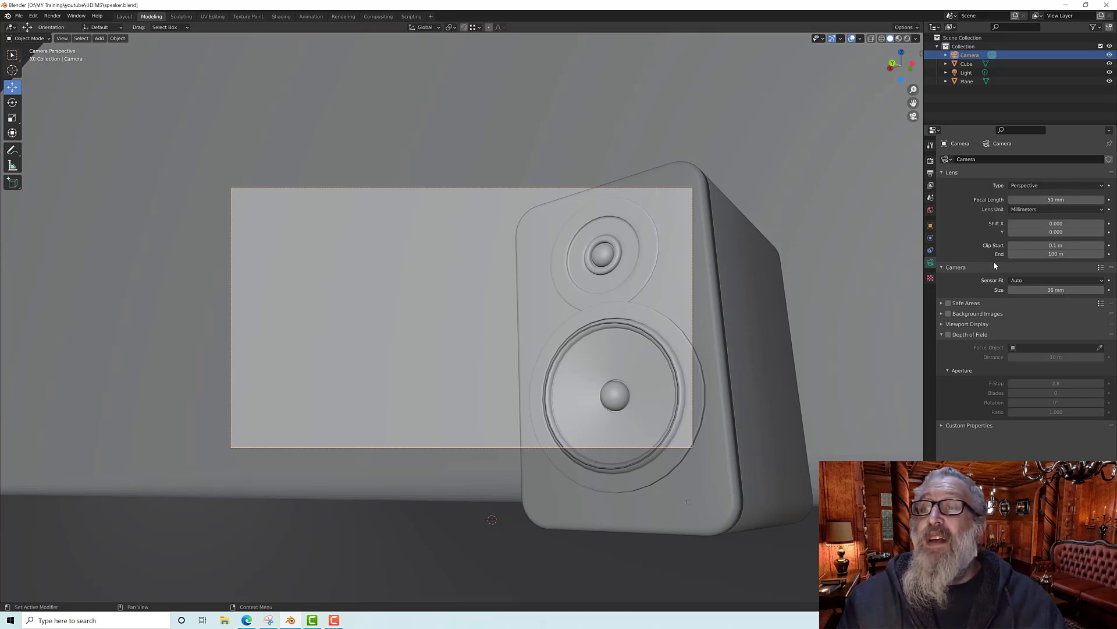
Step: Set the camera's focal length to 35 mm
left_click(1042, 199)
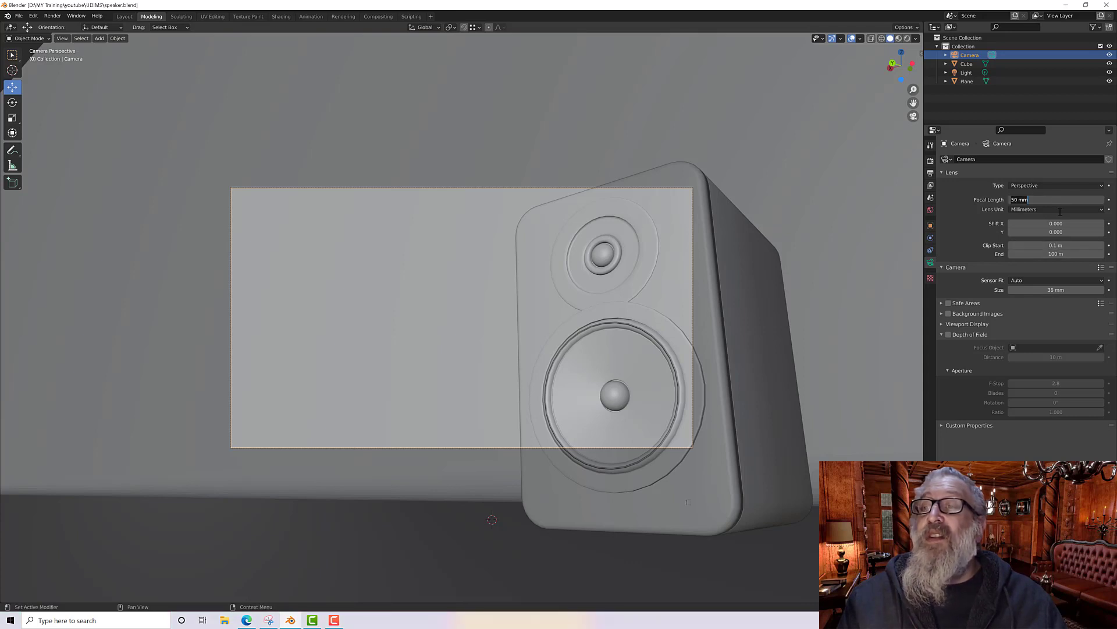
type("35")
key("Return")
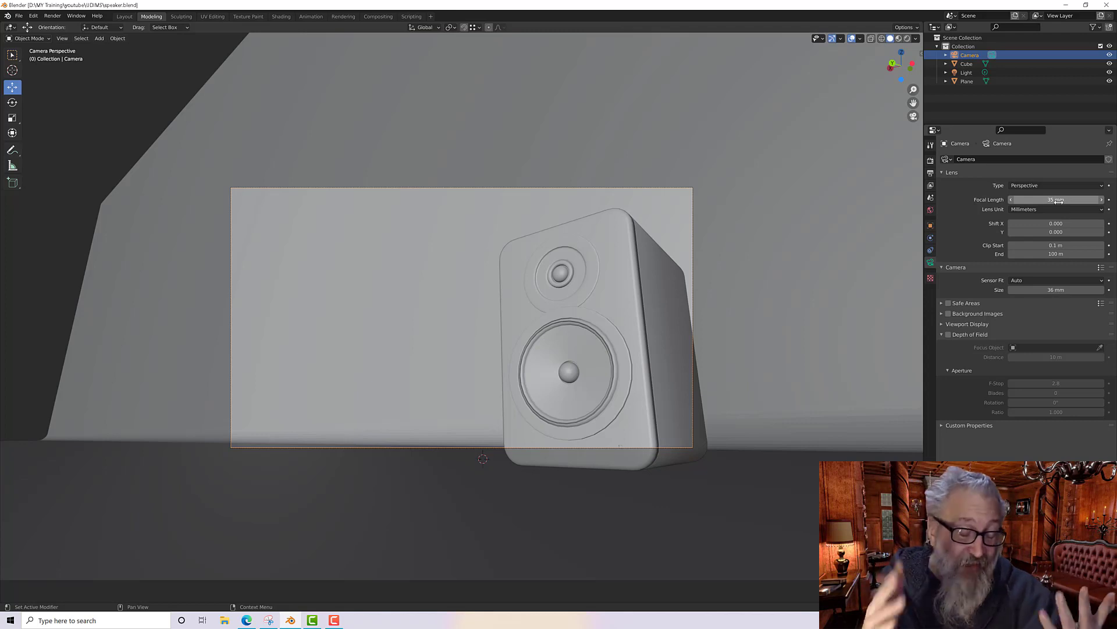
Step: Set the camera's focal length to 40 mm
left_click(1056, 200)
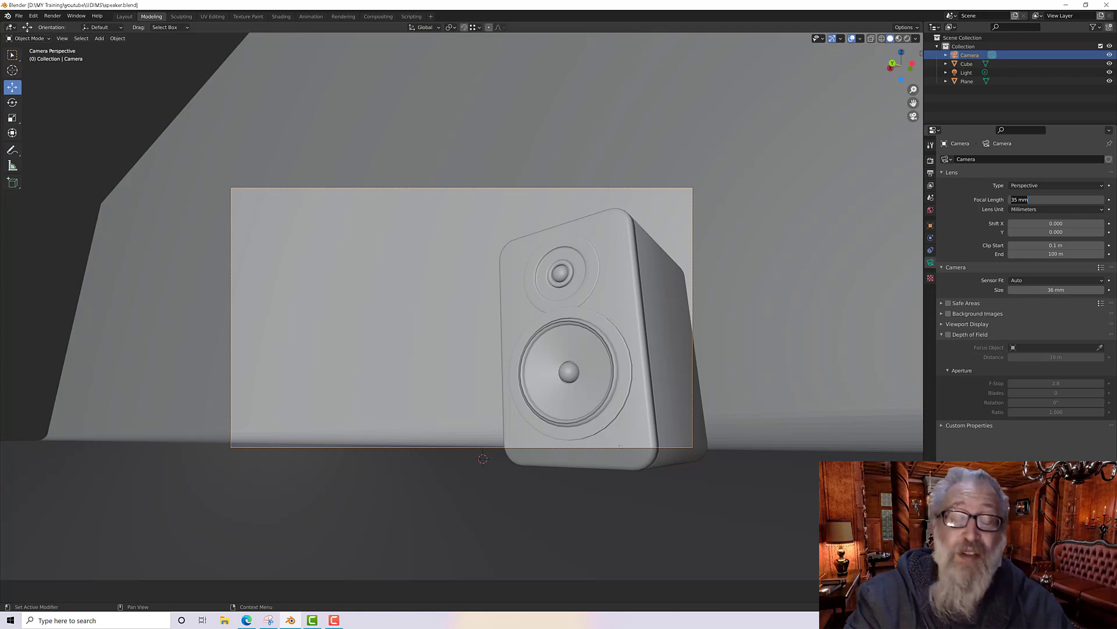
type("40")
key("Return")
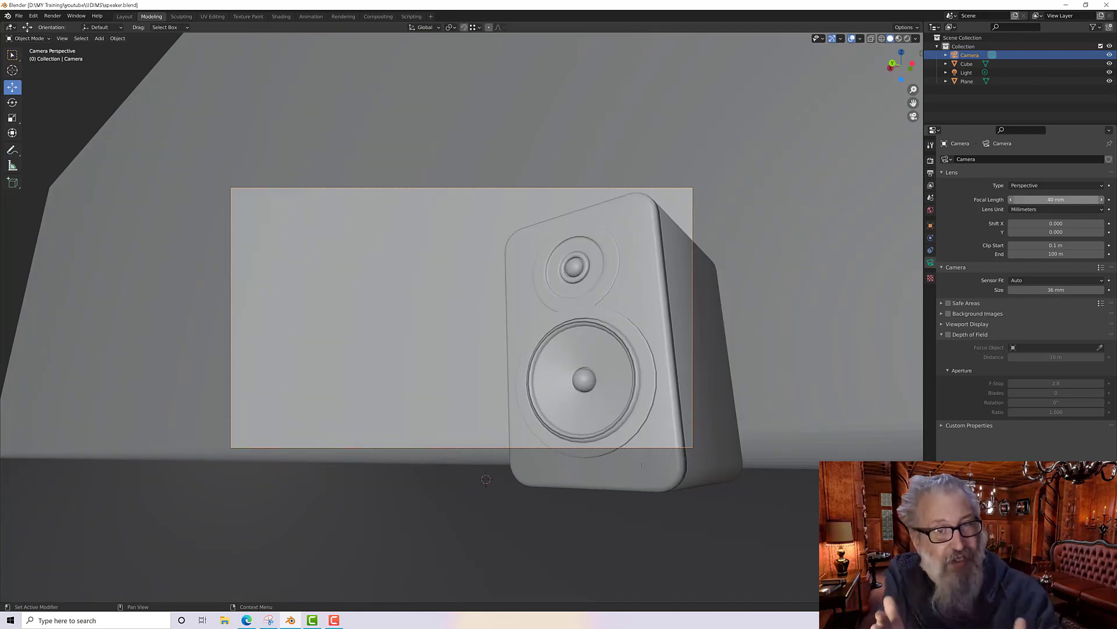
Step: Set the camera's focal length to 10 mm
left_click(1082, 200)
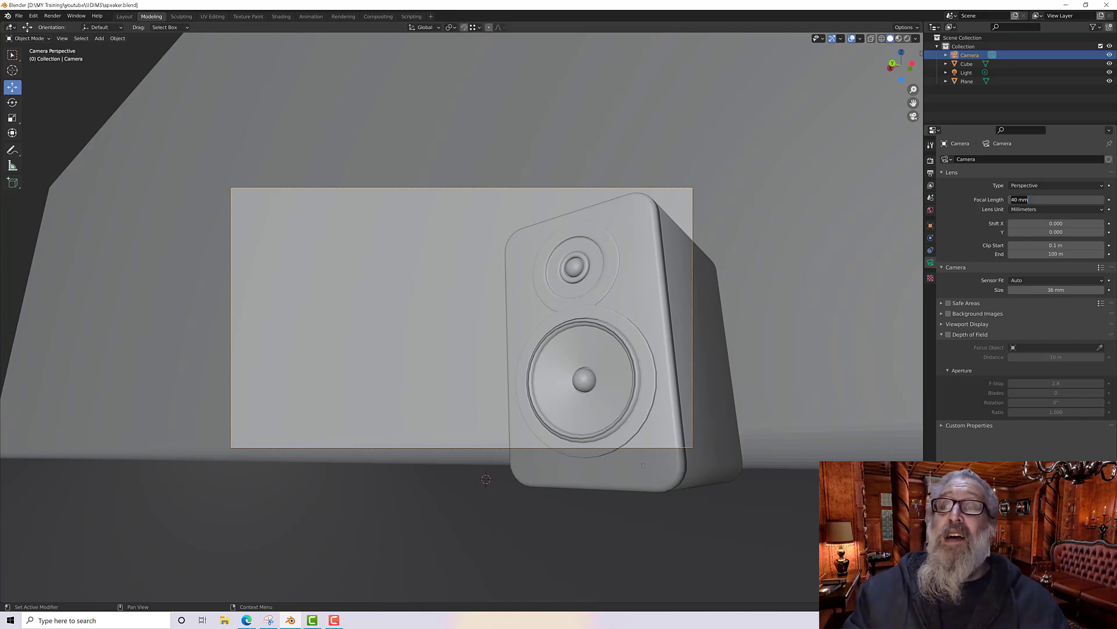
type("10")
key("Return")
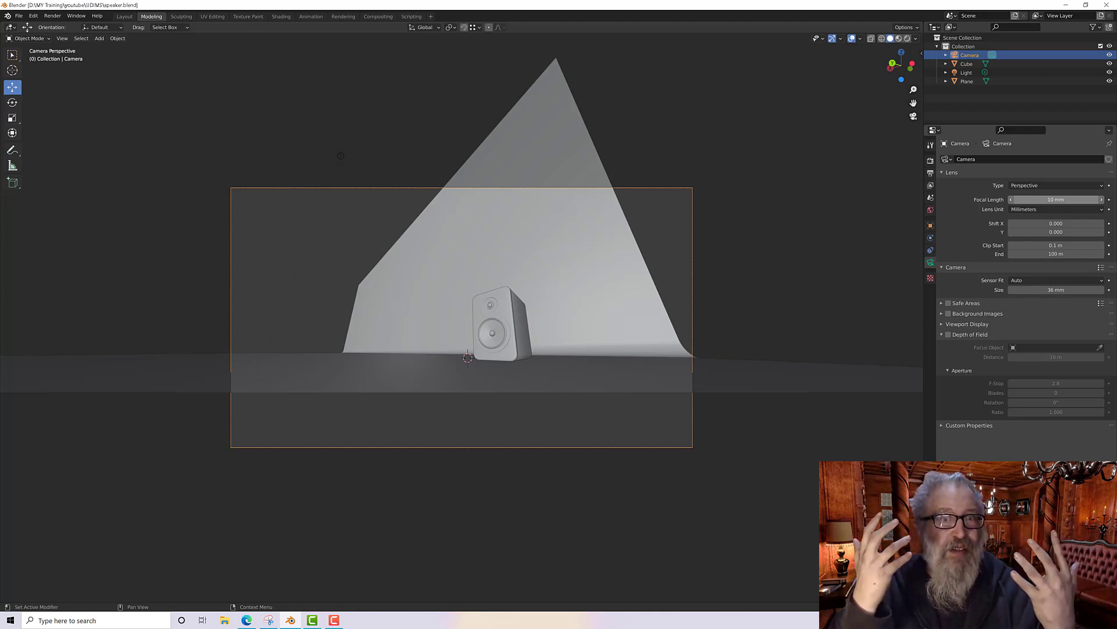
Step: Set the camera's focal length to 180 mm
left_click(1047, 199)
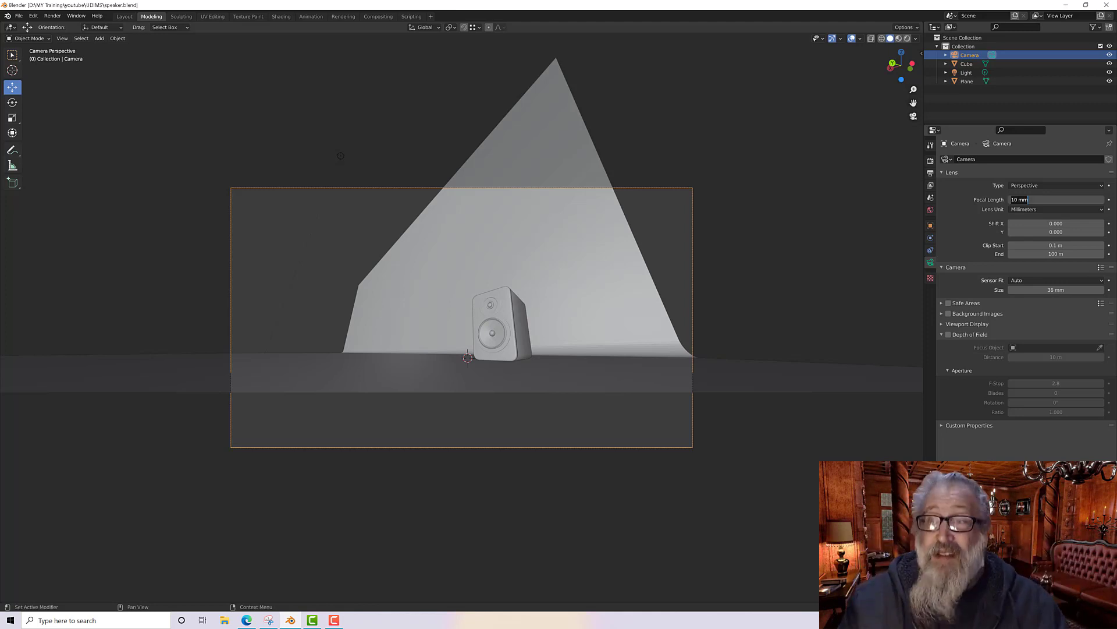
type("180")
key("Return")
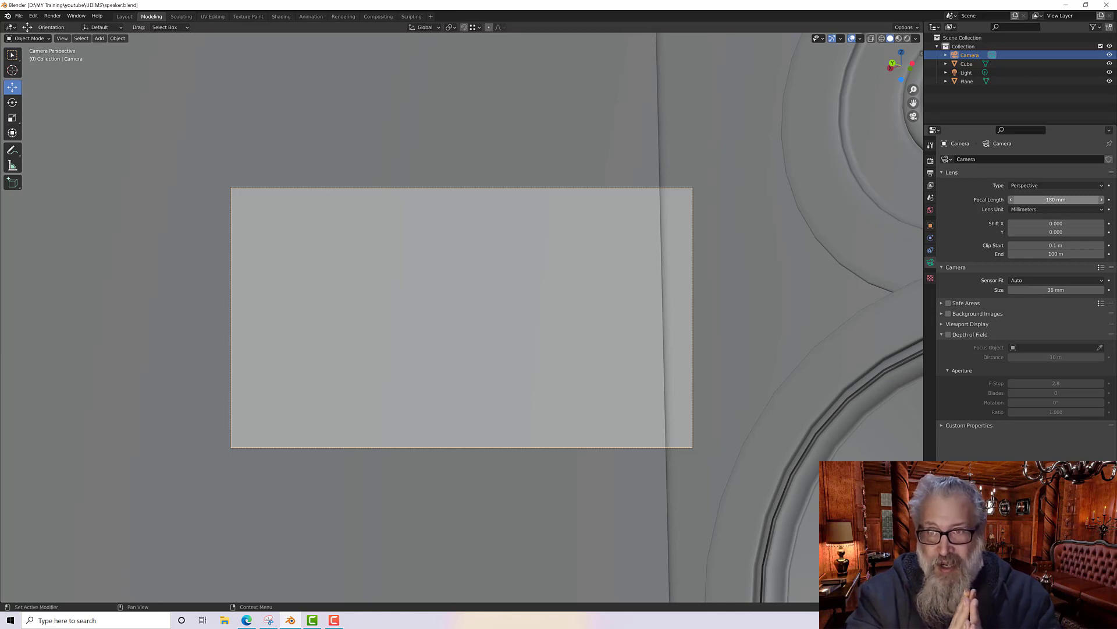
Step: Set the camera's focal length back to 35 mm
left_click(1054, 200)
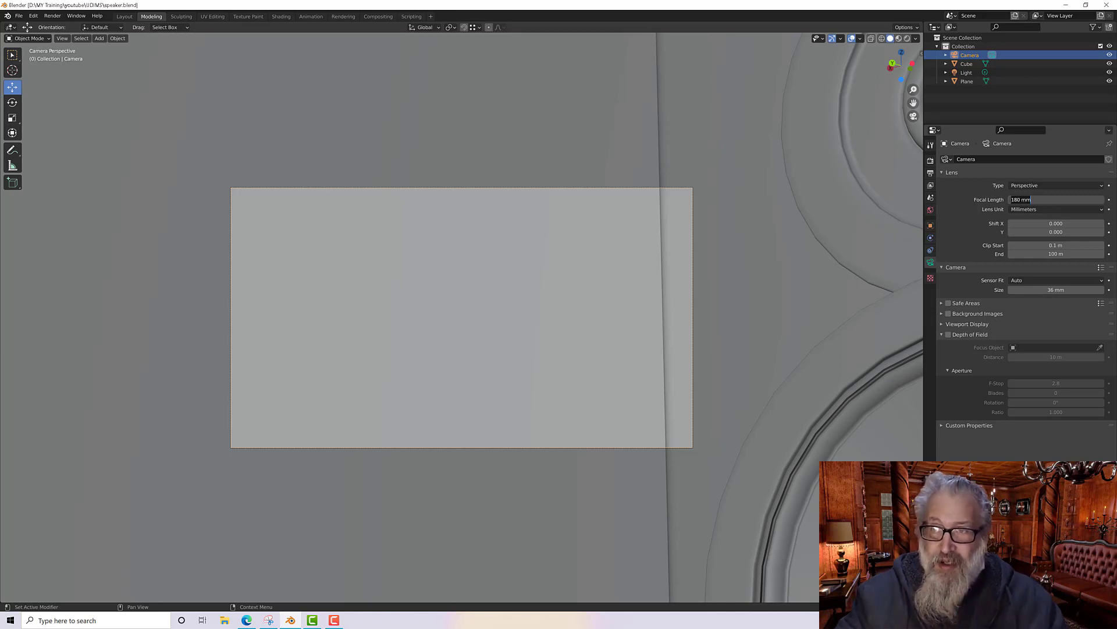
type("35")
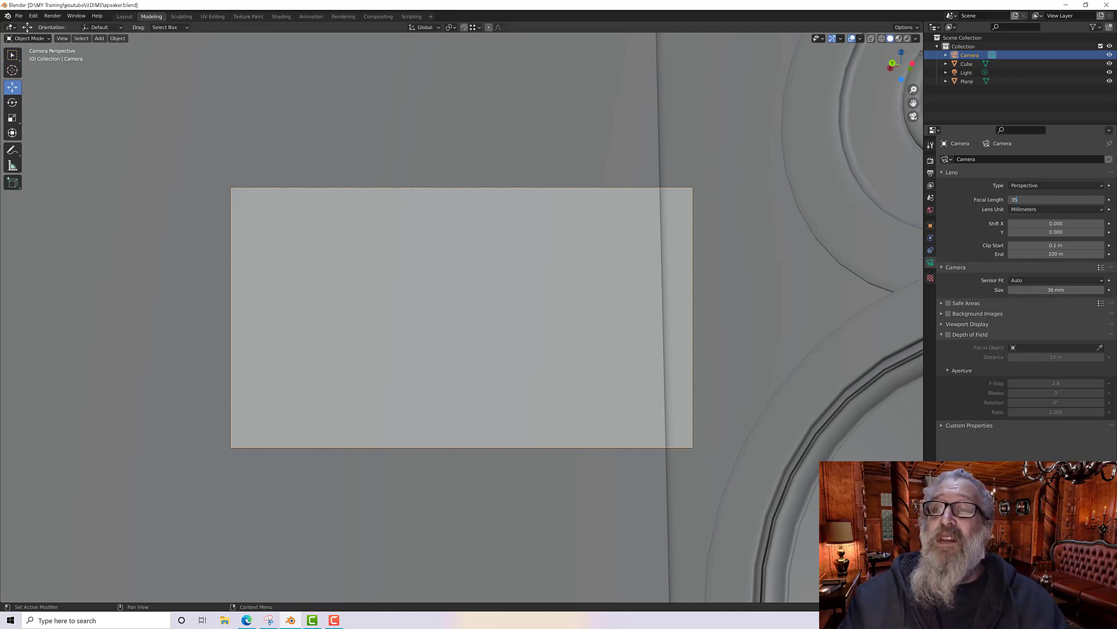
key("Return")
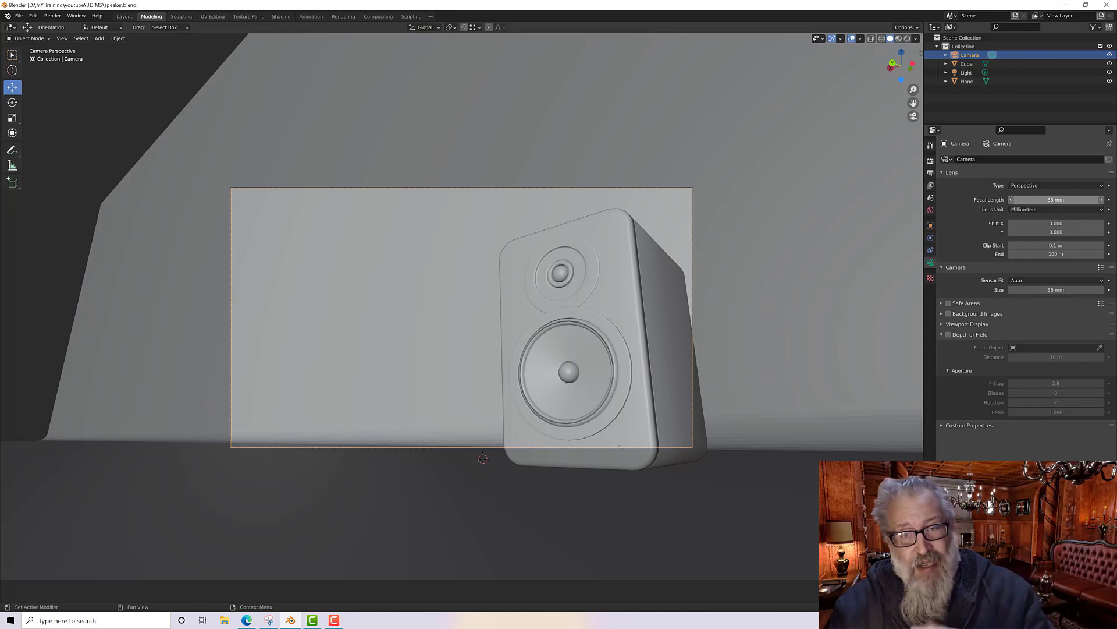
Step: Nudge the camera's transform values to reframe the speaker, with X location about -0.47 m
left_click(931, 226)
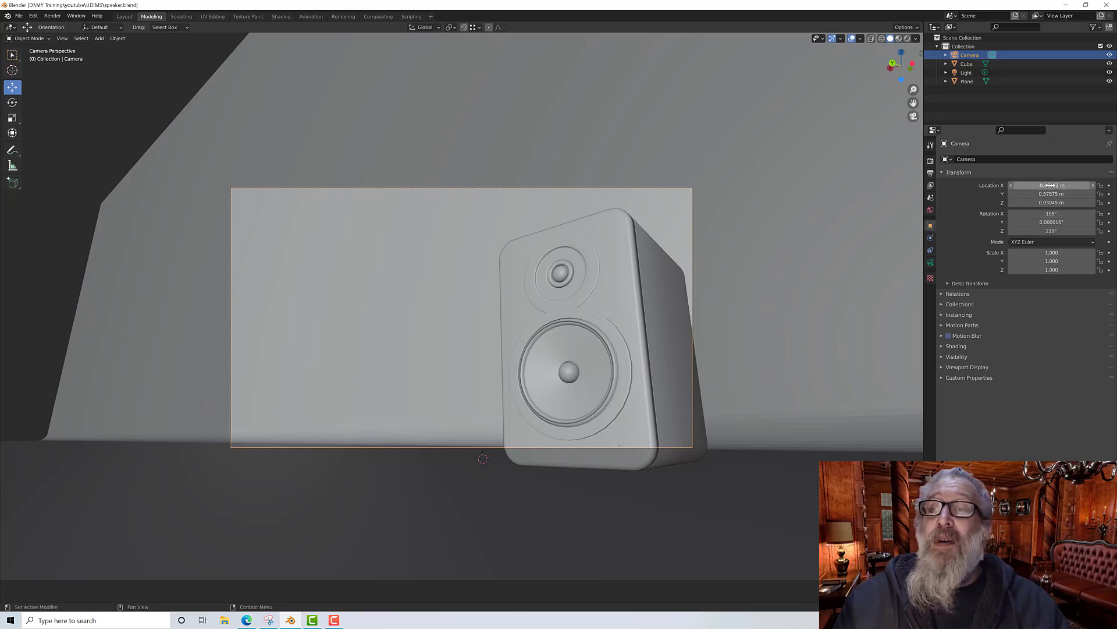
left_click_drag(1048, 185, 1030, 202)
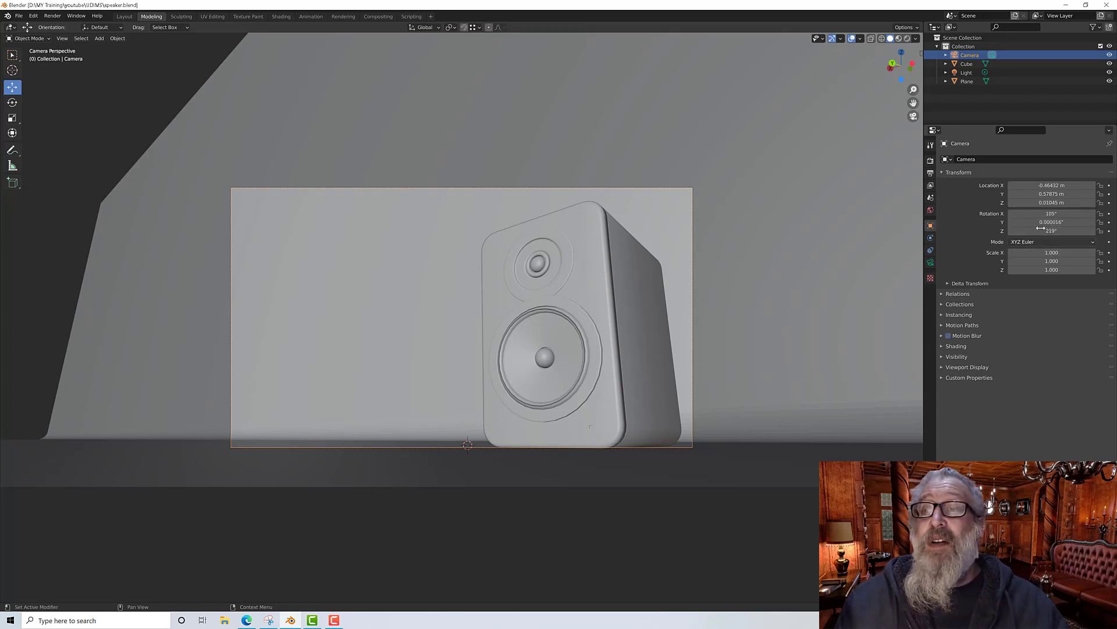
mouse_move(1052, 213)
left_mouse_down()
mouse_move(1052, 185)
mouse_move(1043, 202)
left_mouse_up()
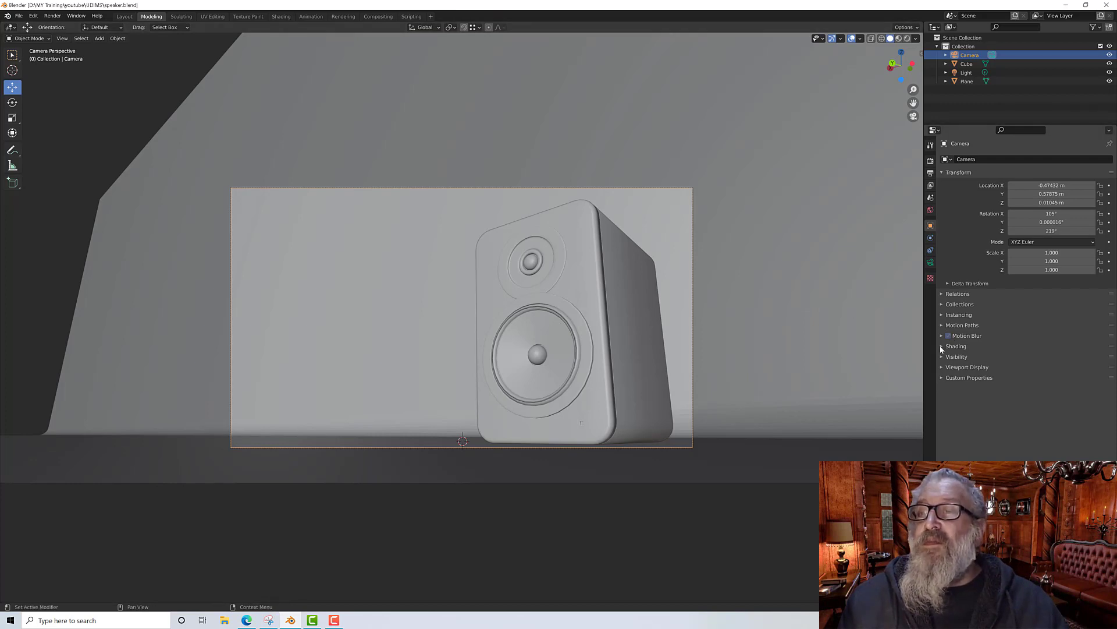
Step: Review the output dimensions and choose Cycles as the render engine
left_click(931, 173)
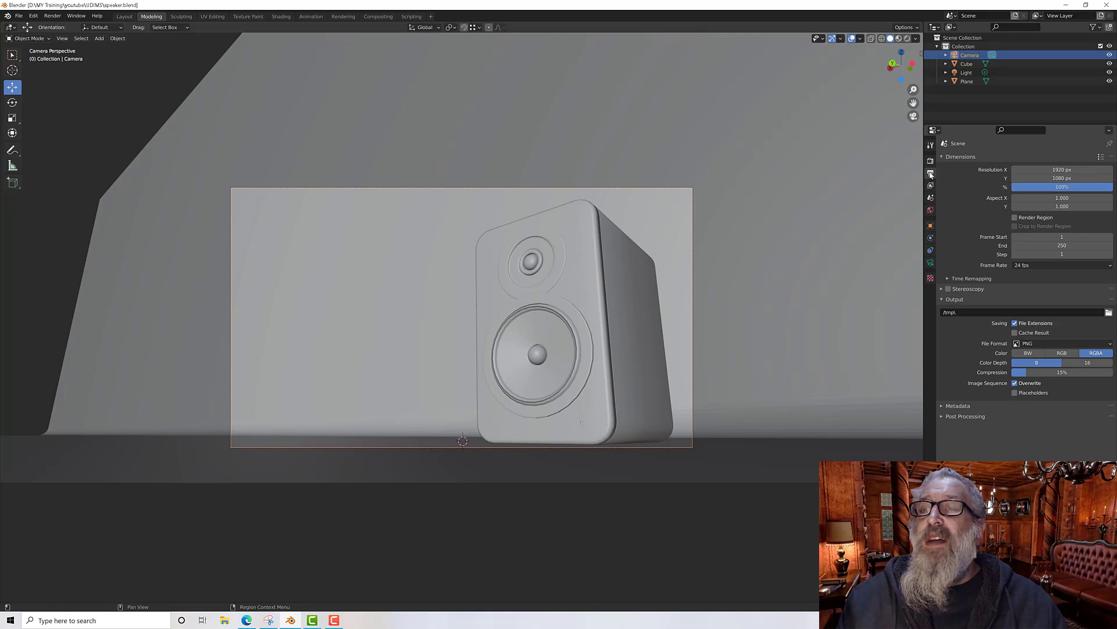
left_click(930, 161)
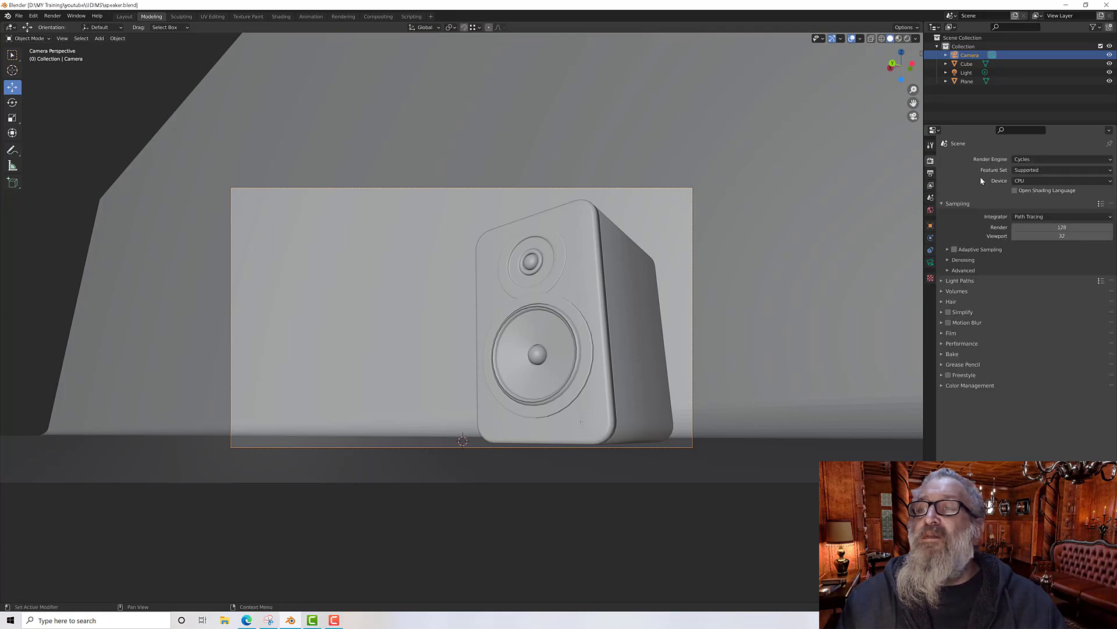
left_click(1029, 159)
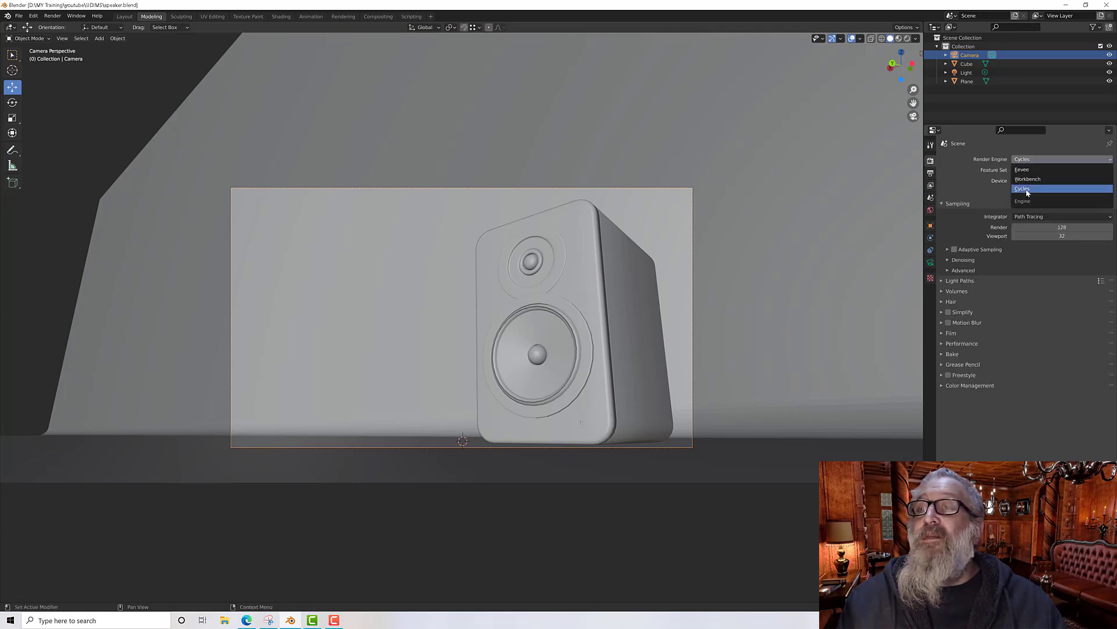
left_click(1025, 189)
left_click(931, 173)
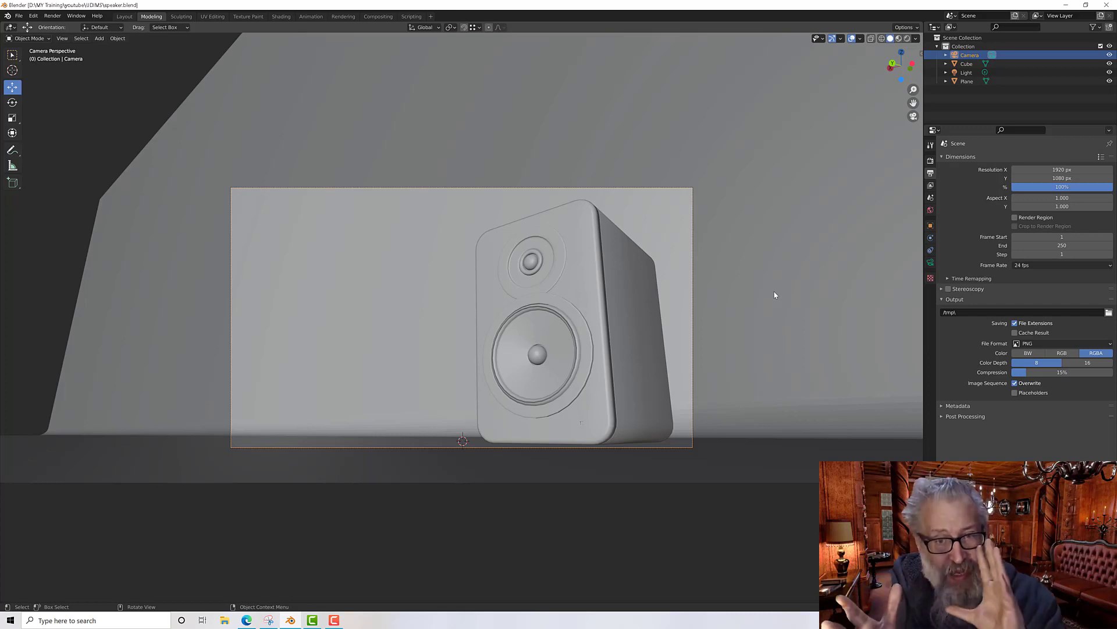
Step: Switch the viewport to rendered shading and open the light's object data properties
left_click(906, 39)
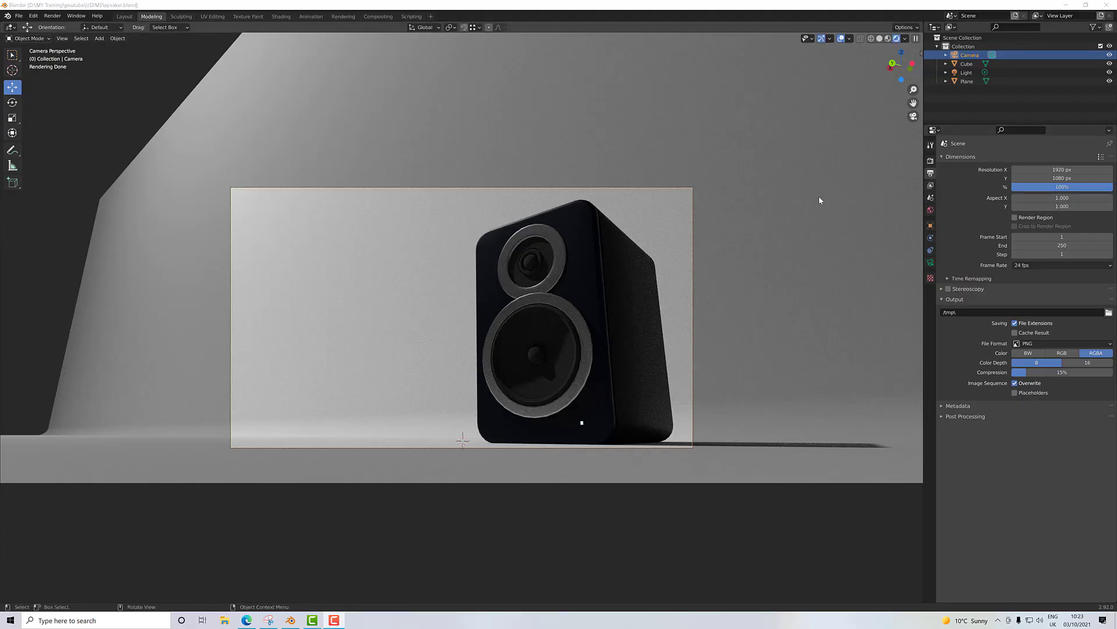
left_click(961, 73)
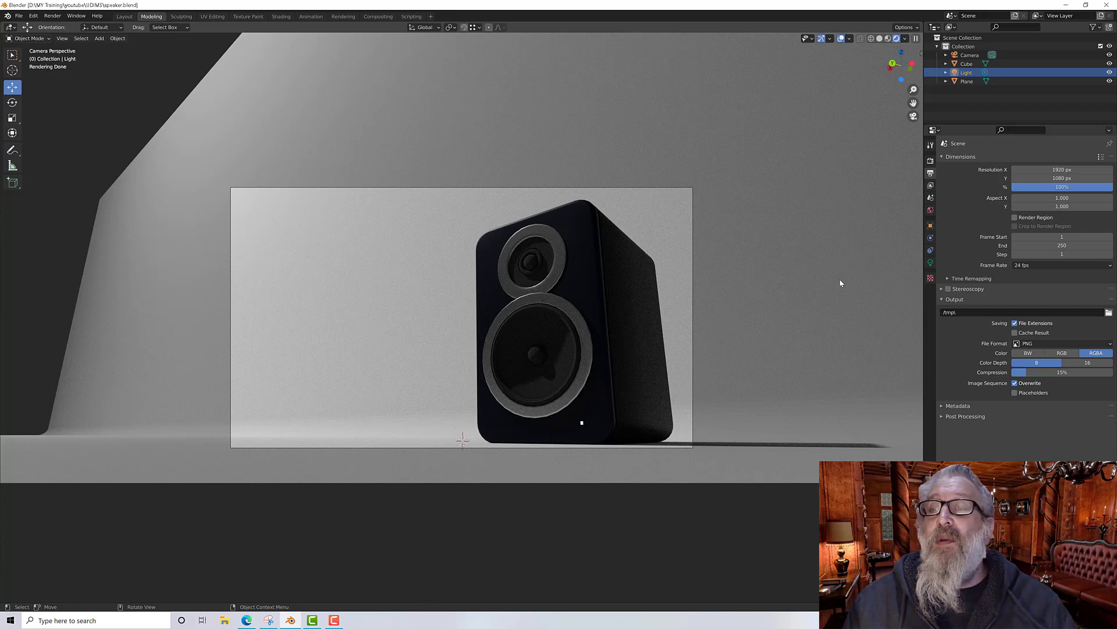
left_click(931, 263)
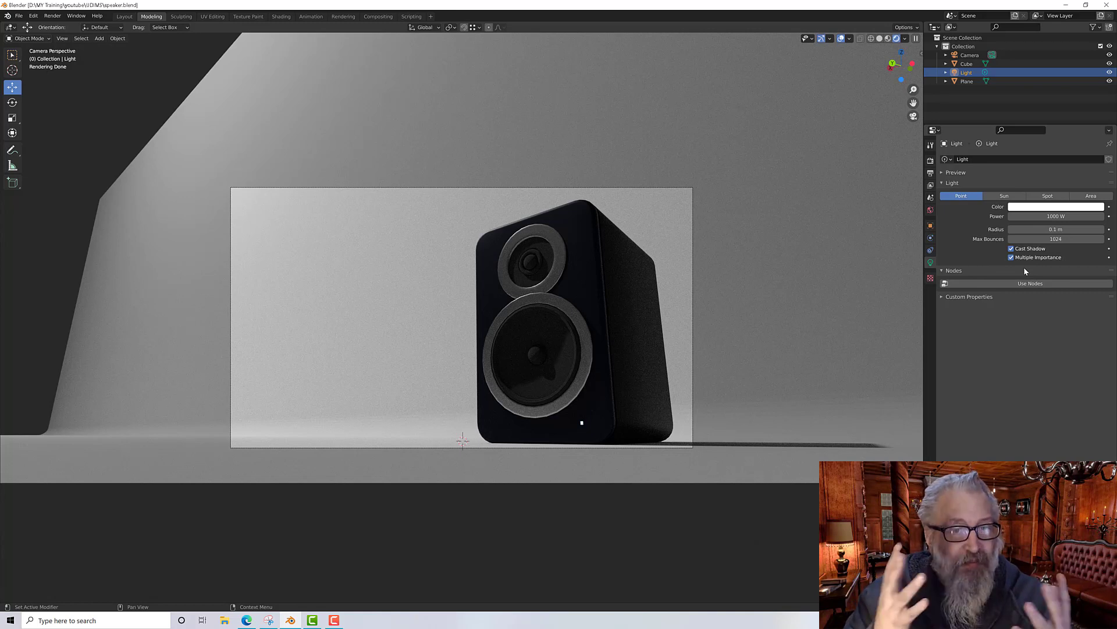
Step: Set the world background strength to 0
left_click(930, 211)
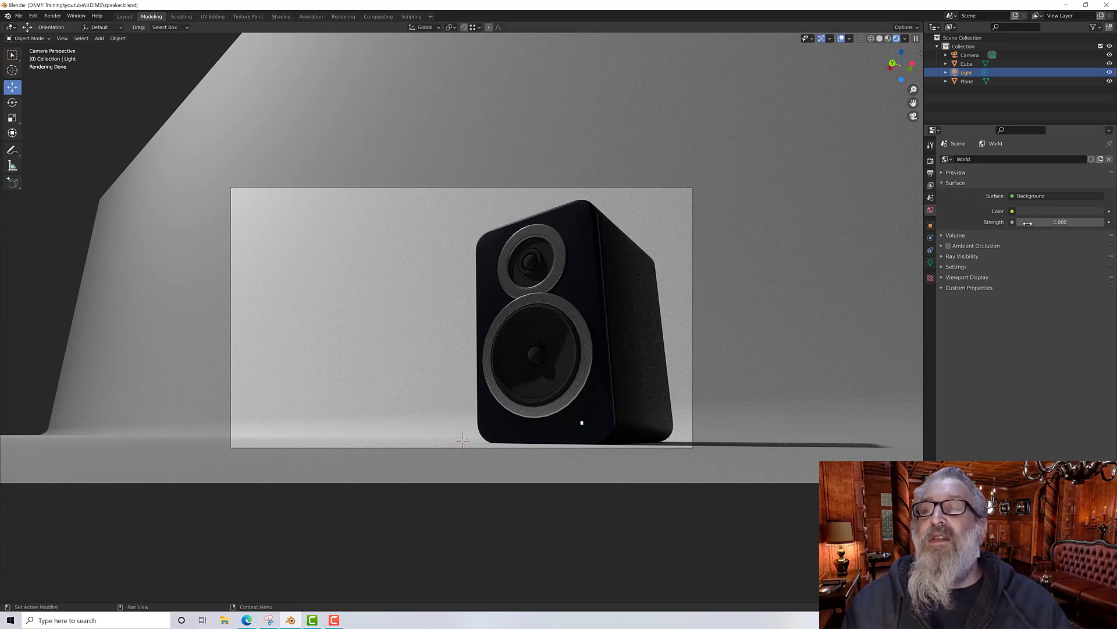
left_click(1054, 223)
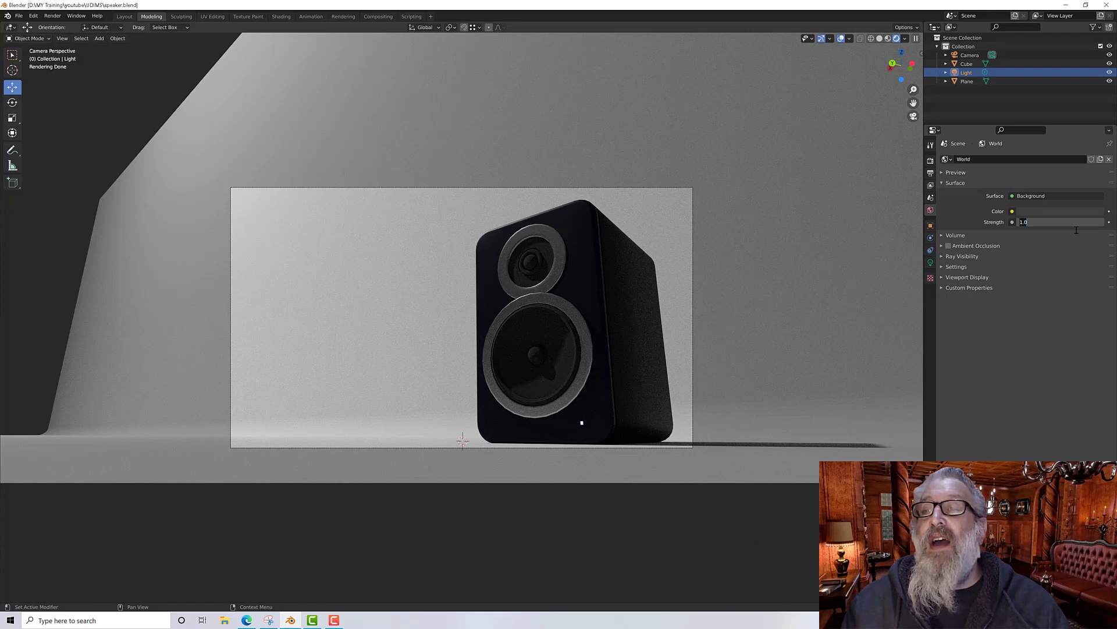
type("0")
key("Return")
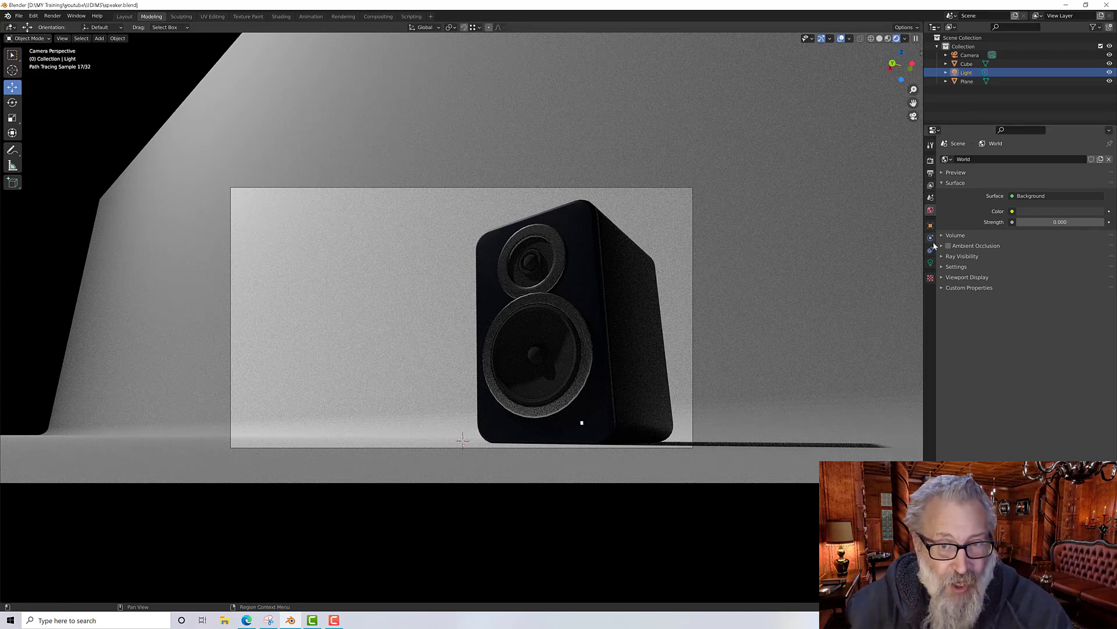
Step: Set the point light's power to 2000 W
left_click(931, 262)
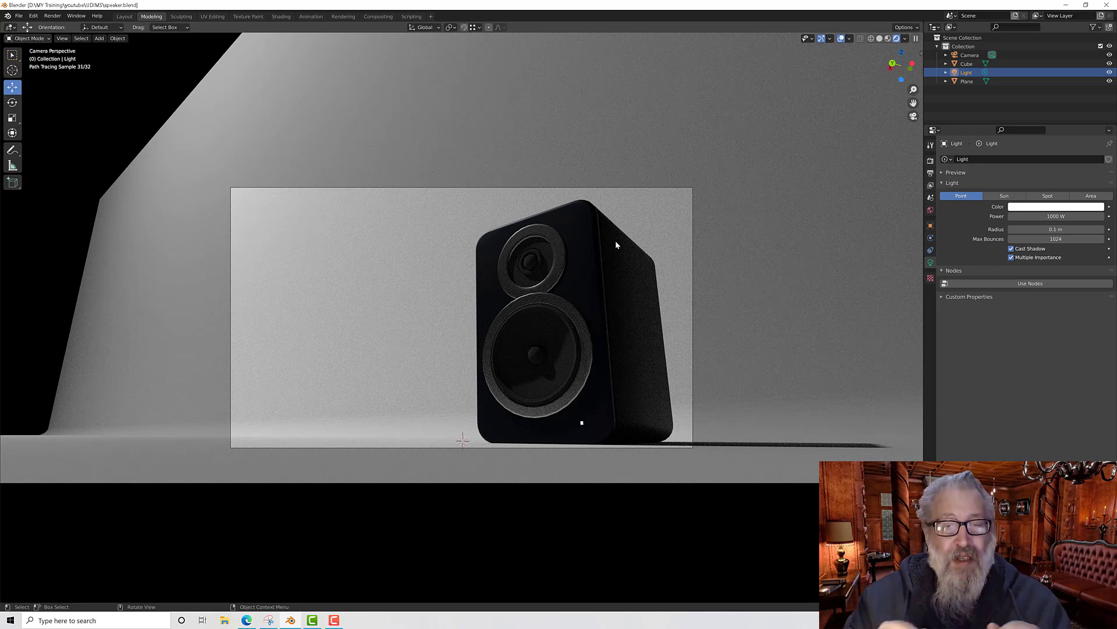
left_click(1053, 216)
type("2")
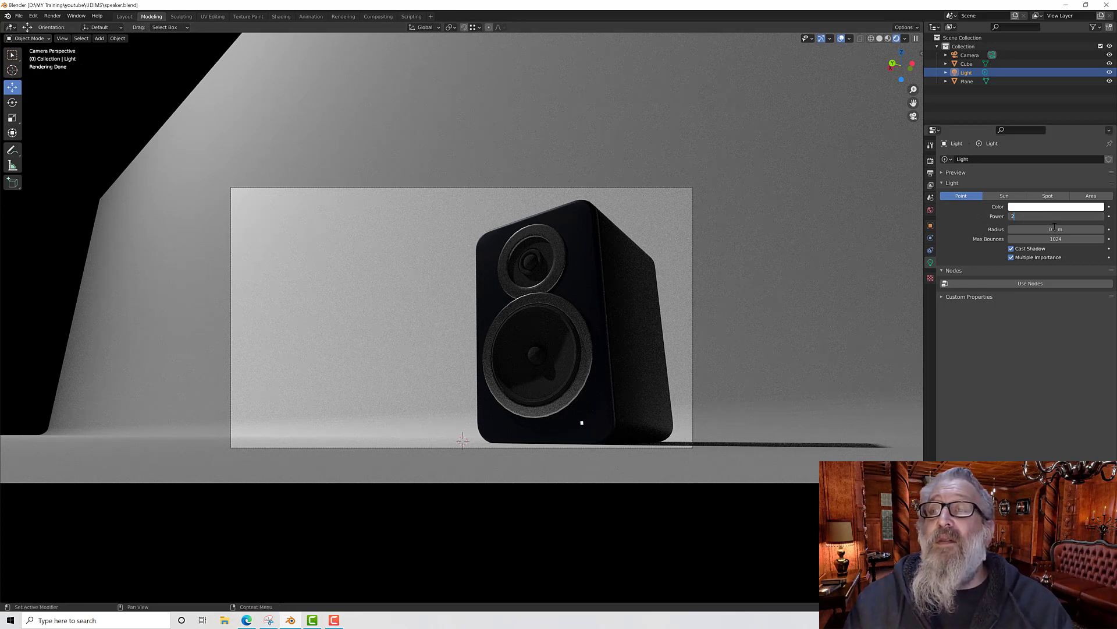
type("000")
key("Return")
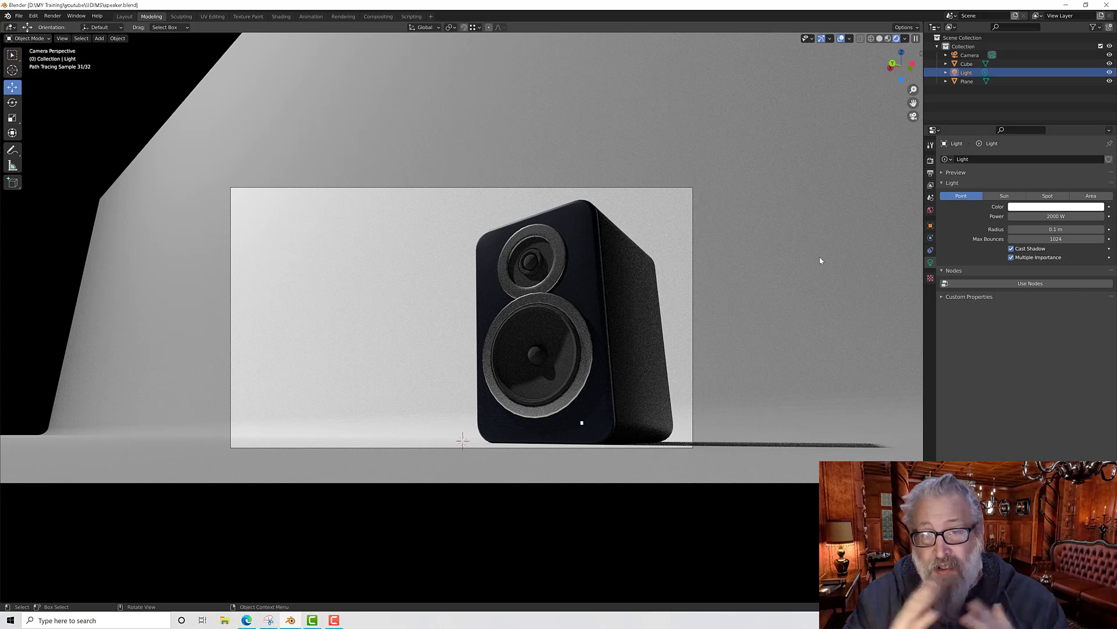
Step: Try the light power at 4000 W, then set it back to 2000 W
left_click(1071, 216)
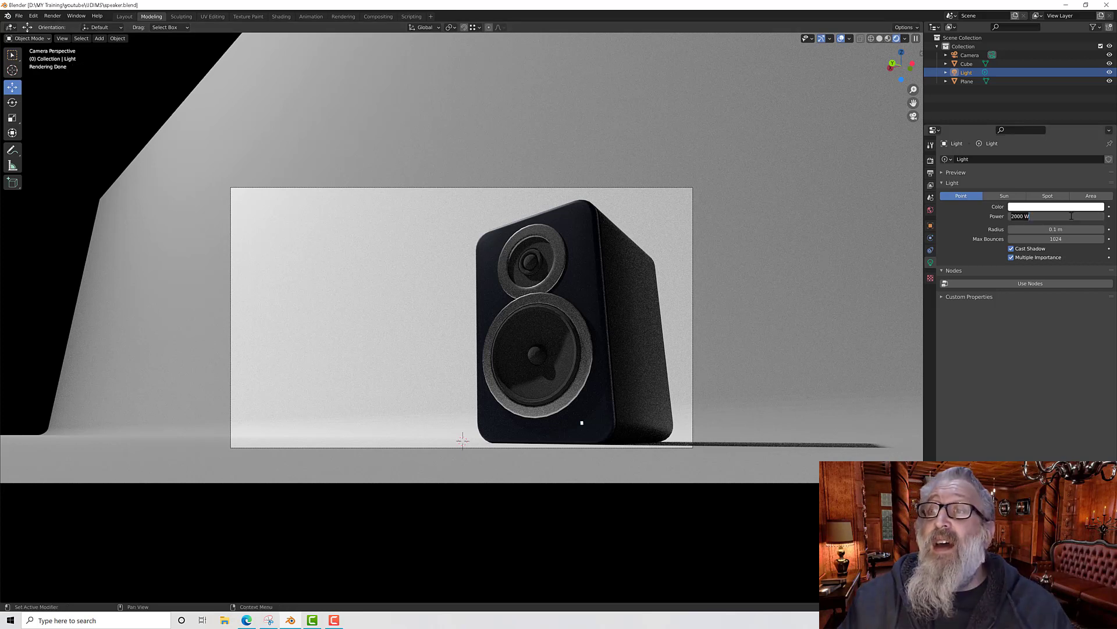
type("4")
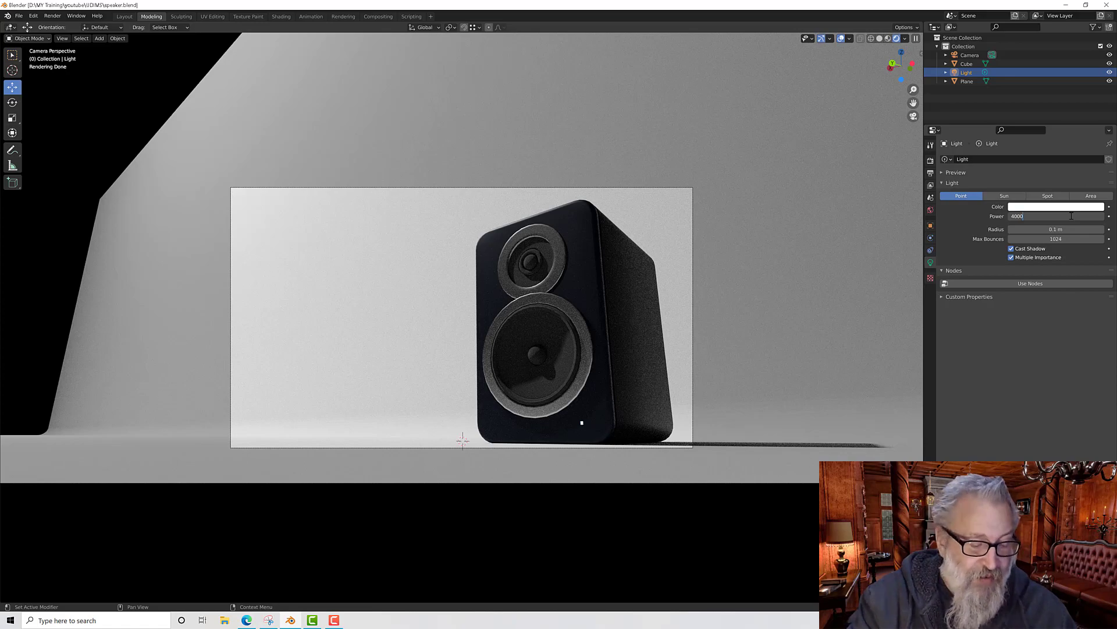
key("Return")
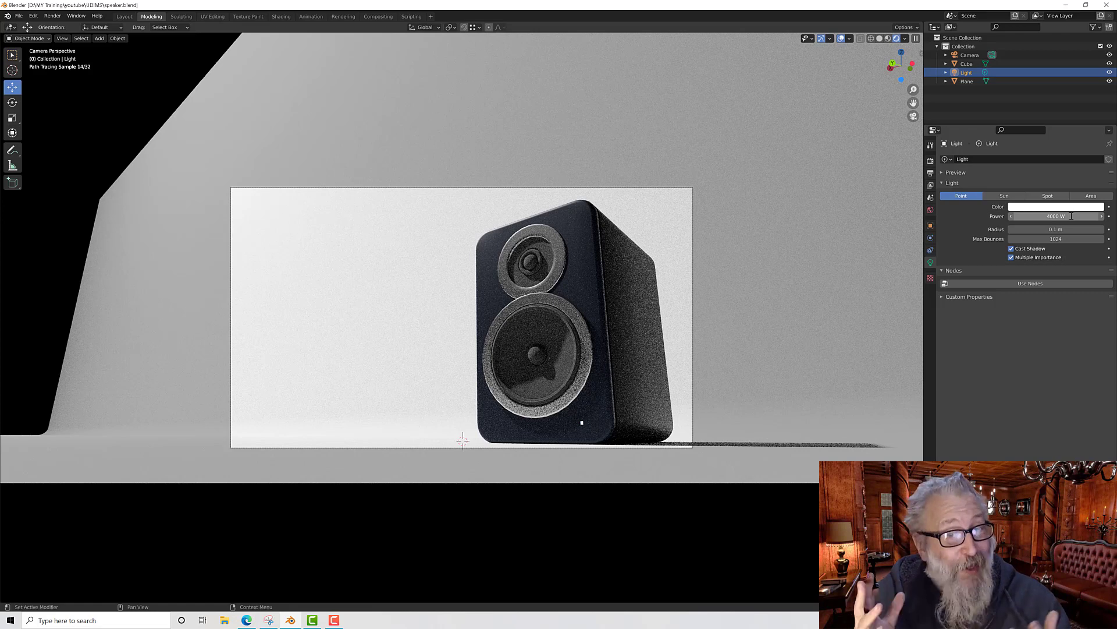
left_click(1062, 218)
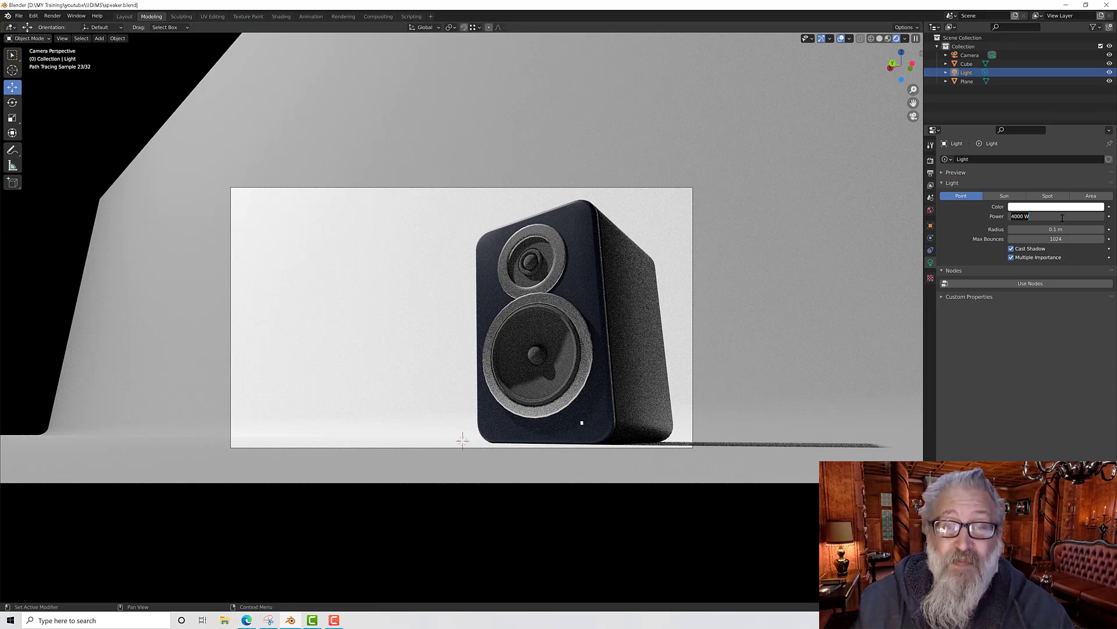
type("200")
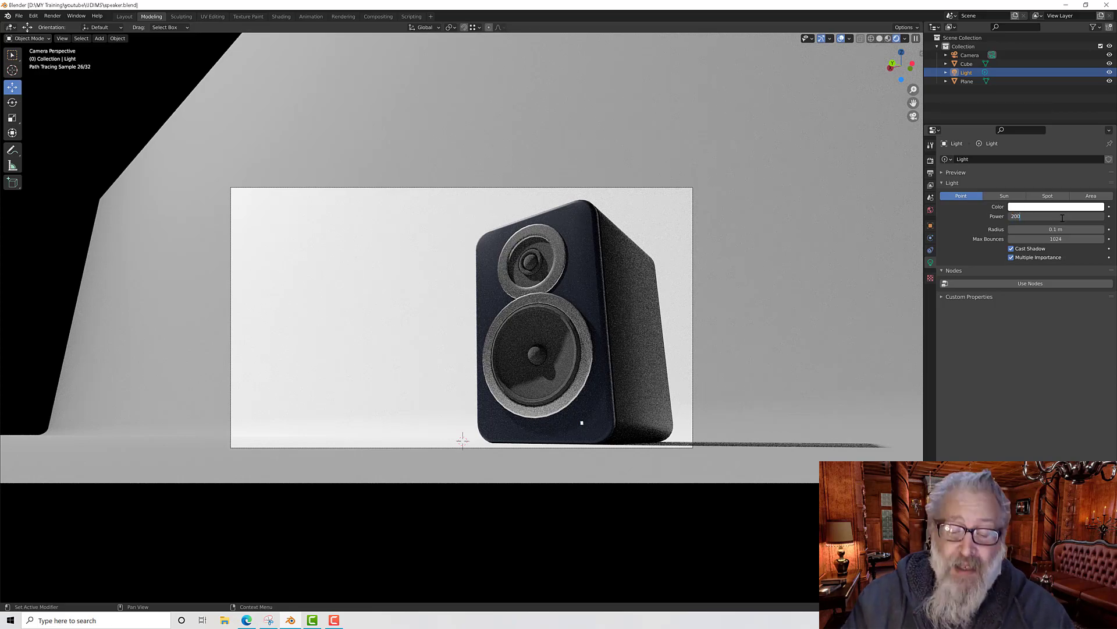
type("0")
key("Return")
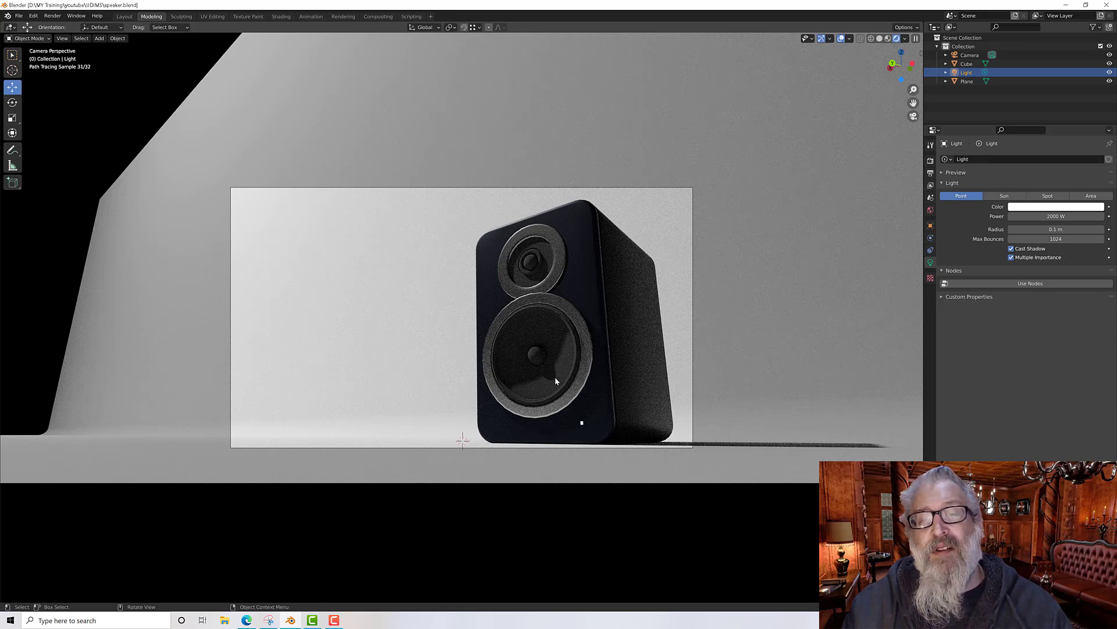
Step: Try larger light radius values of 1 m and then 0.5 m
left_click(1050, 229)
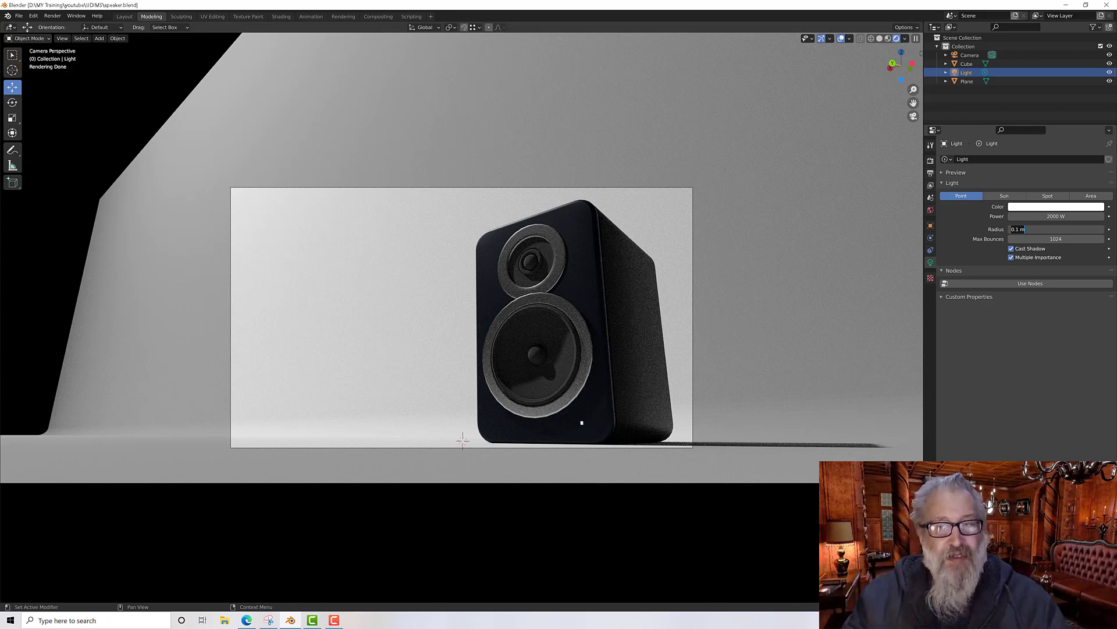
type("1")
key("Return")
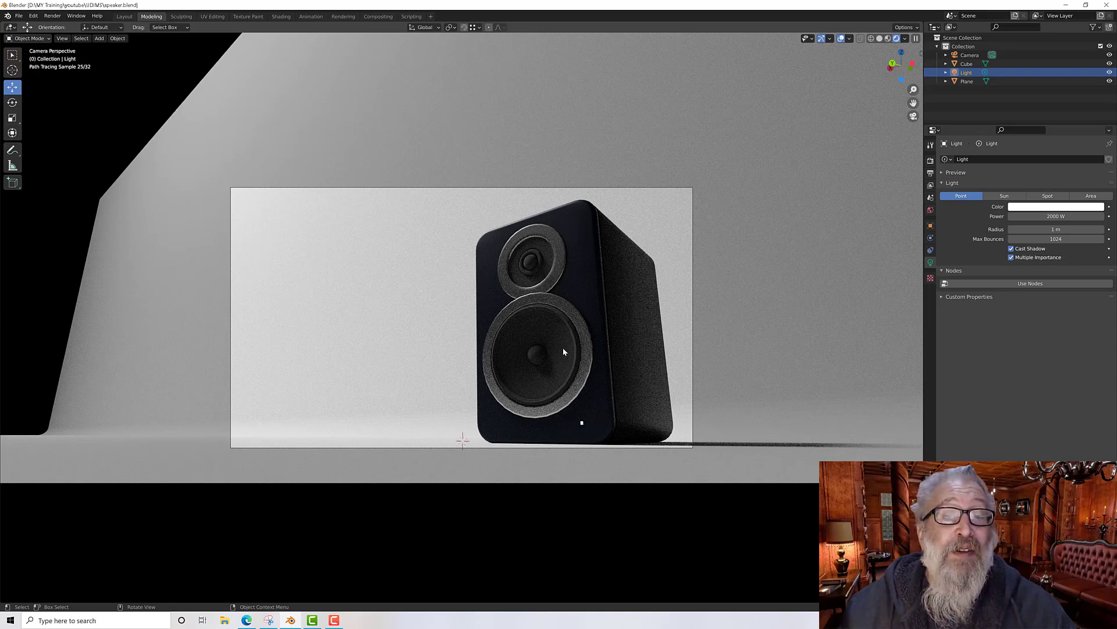
left_click(1041, 230)
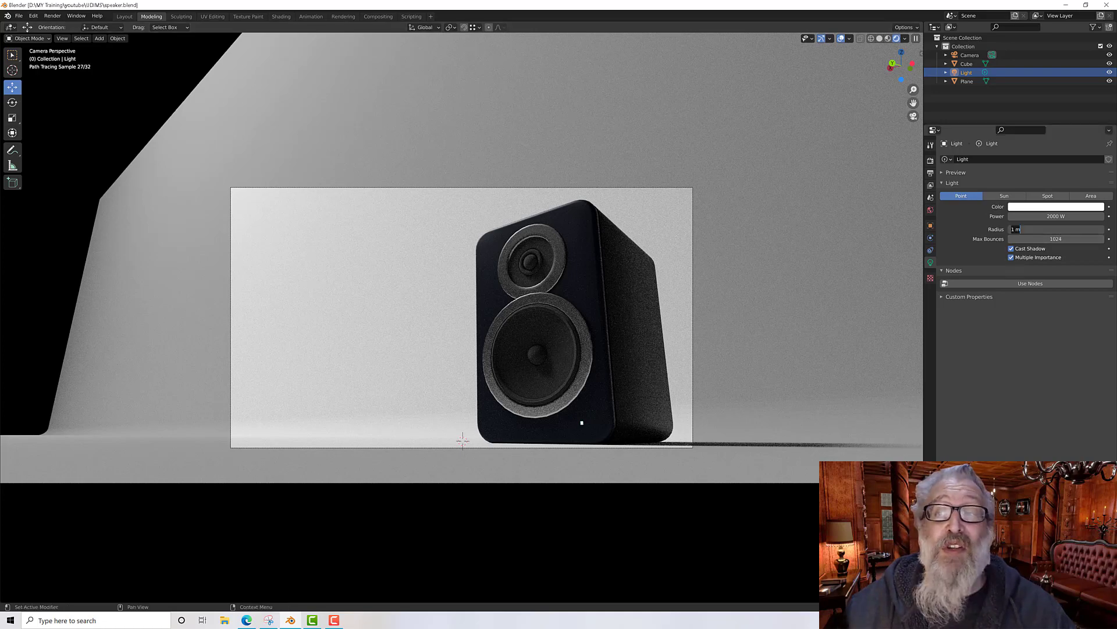
type("0.5")
key("Return")
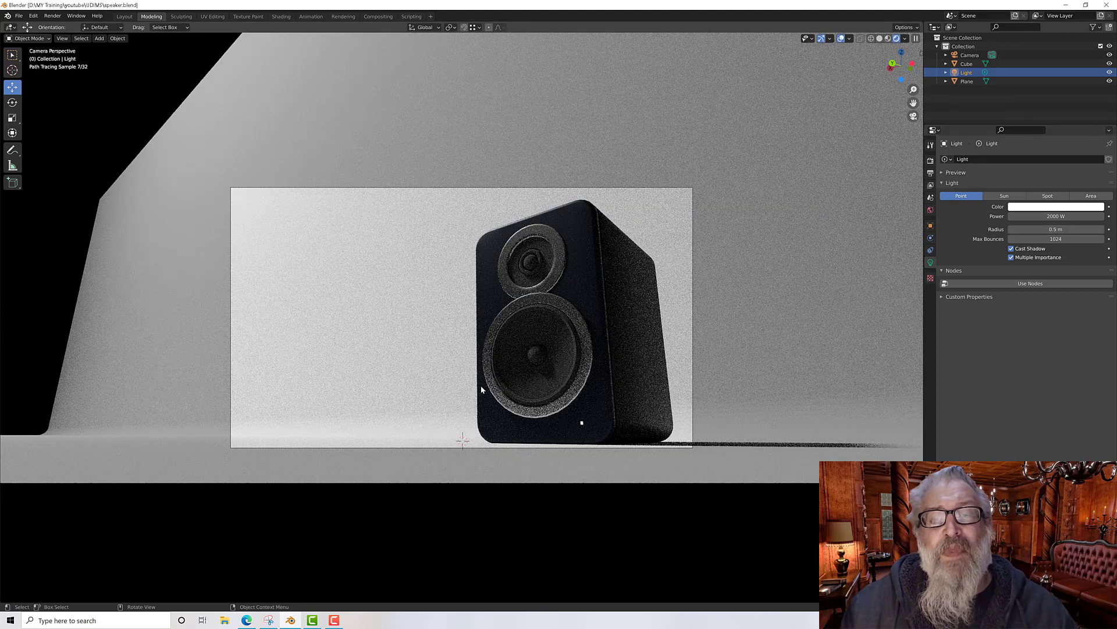
Step: Set the light radius back to 0.1 m
left_click(1042, 229)
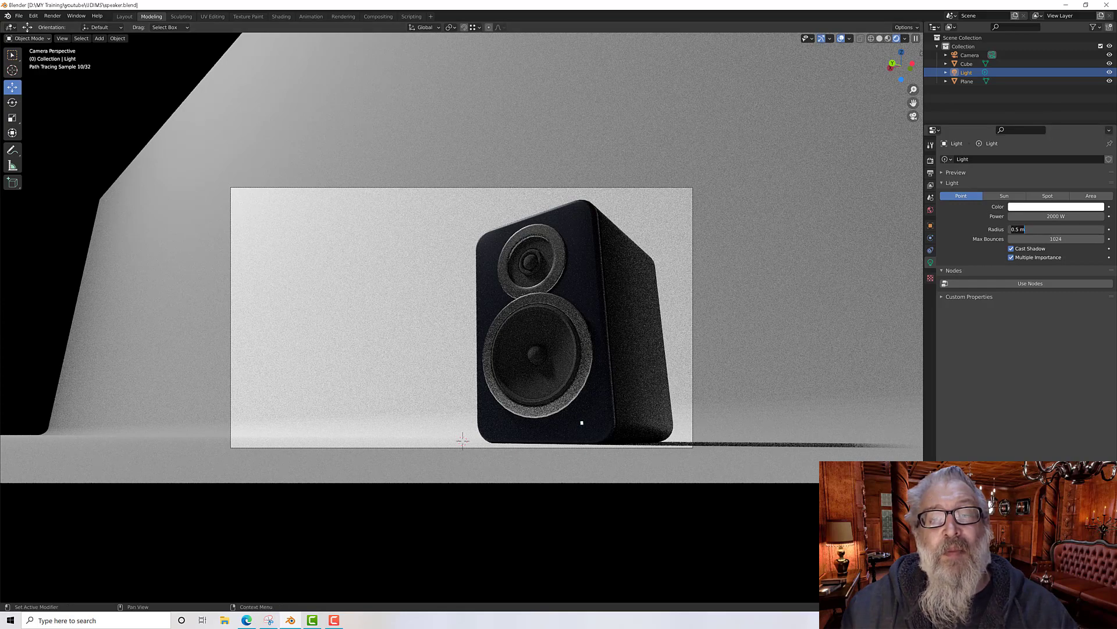
type("0.1")
key("Return")
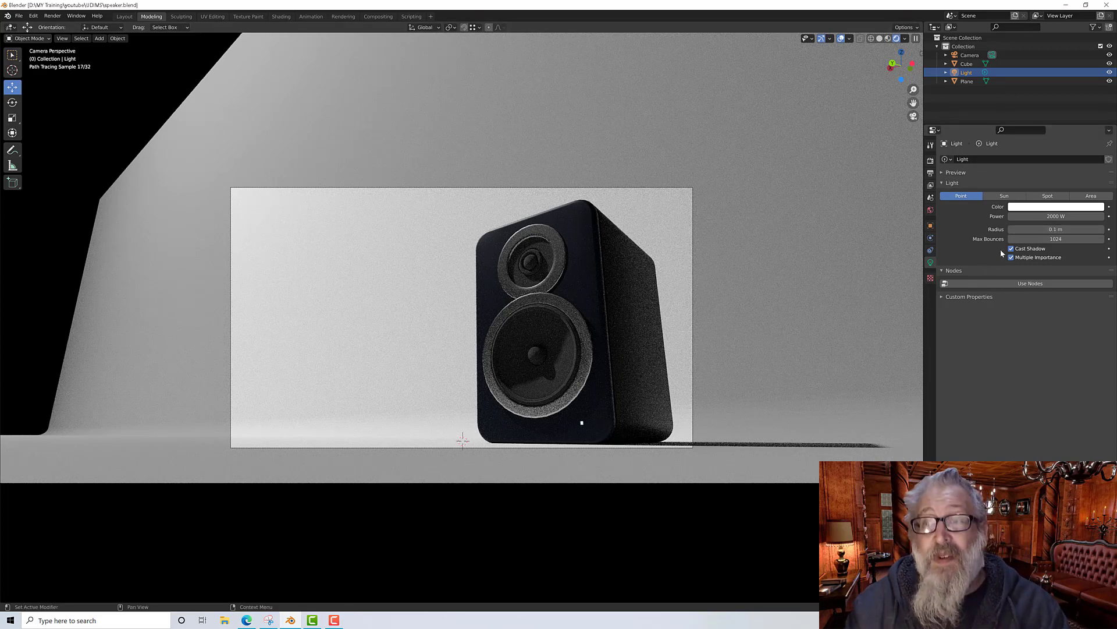
Step: Give the light a slight colour tint using the colour wheel
left_click(1040, 209)
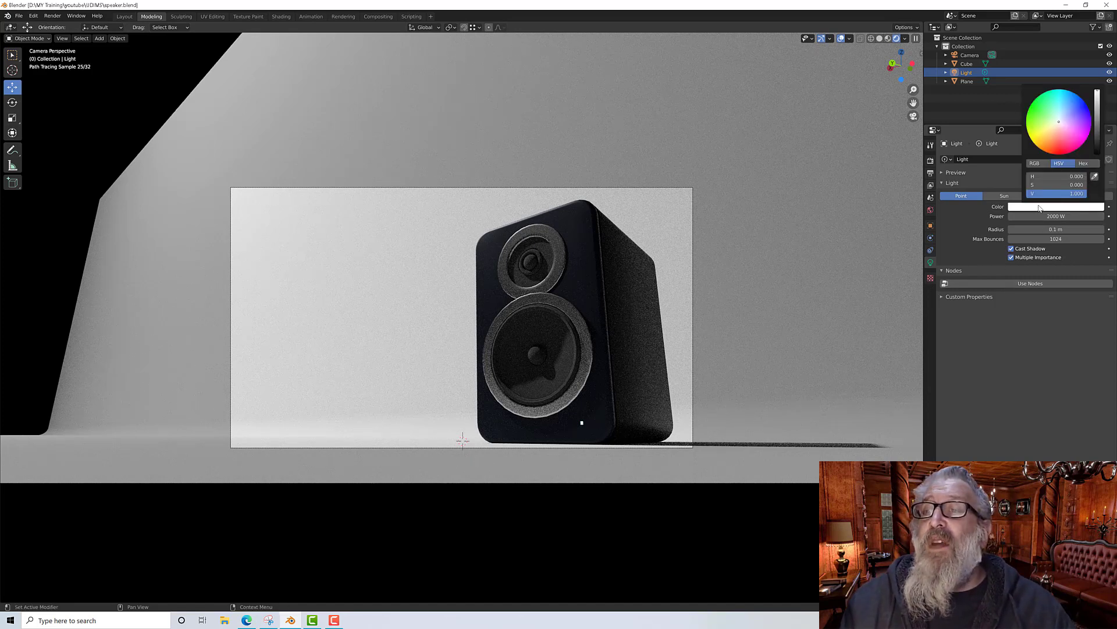
mouse_move(1058, 120)
left_mouse_down()
mouse_move(1050, 133)
mouse_move(1061, 118)
left_mouse_up()
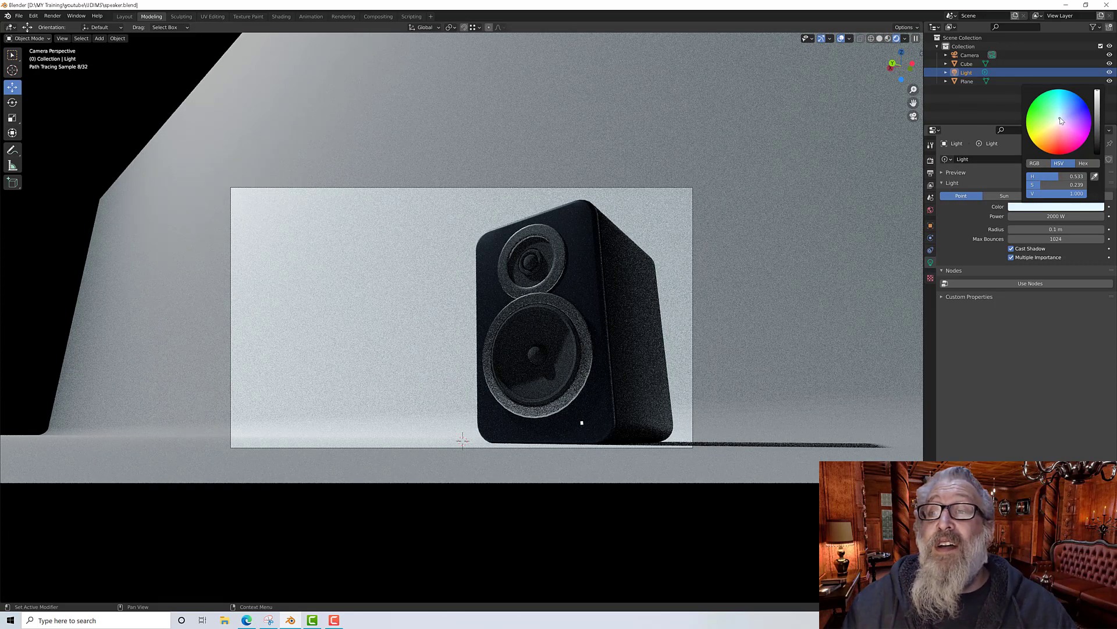
left_click(1060, 119)
left_click_drag(1058, 121, 1058, 124)
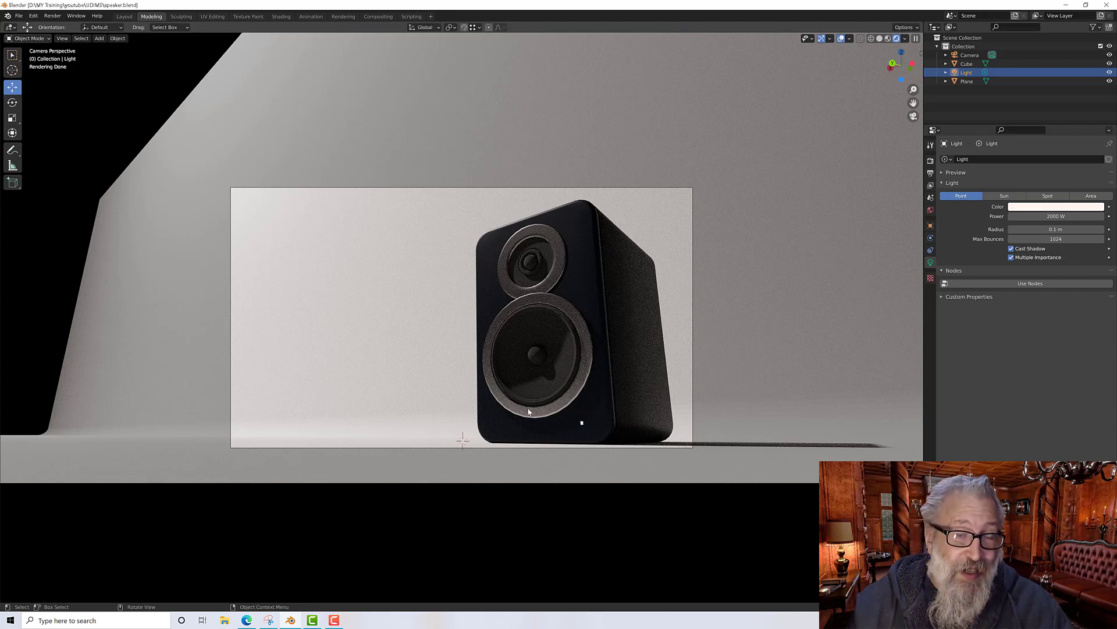
Step: Switch to the Layout workspace and move the camera to about X 2.41 m, Y 2.29 m
left_click(888, 38)
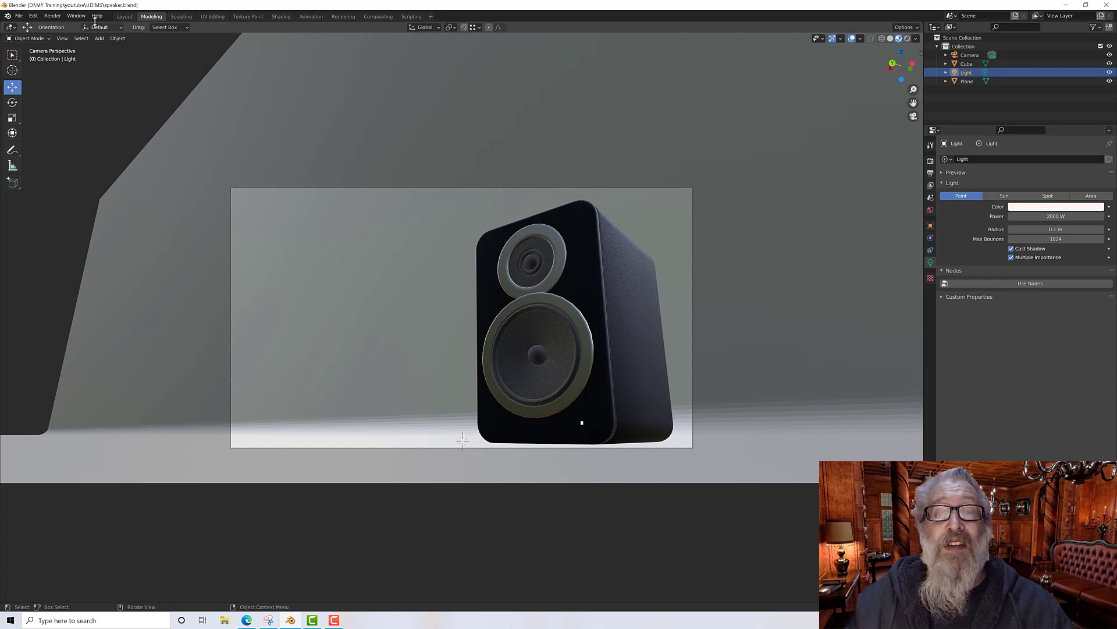
left_click(124, 16)
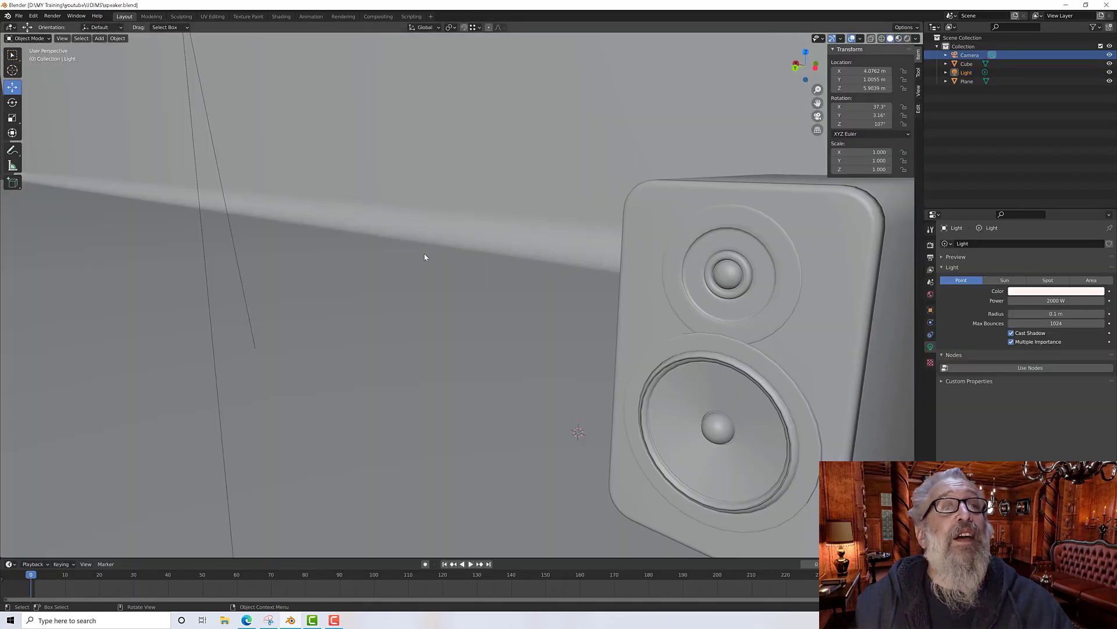
scroll(424, 257, "down", 10)
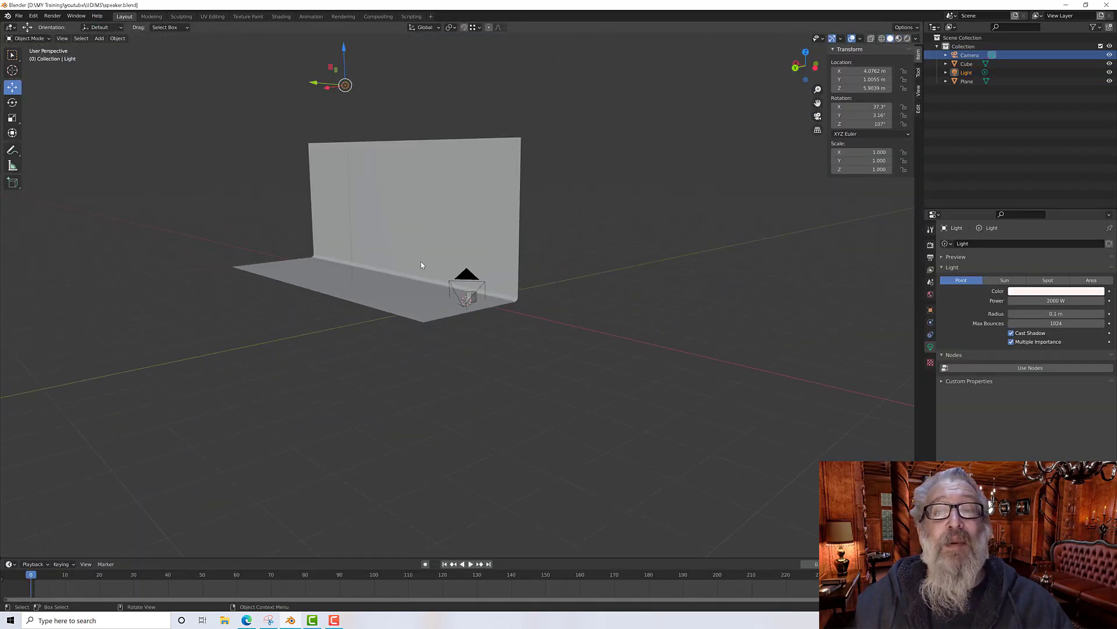
middle_click_drag(421, 265, 387, 242)
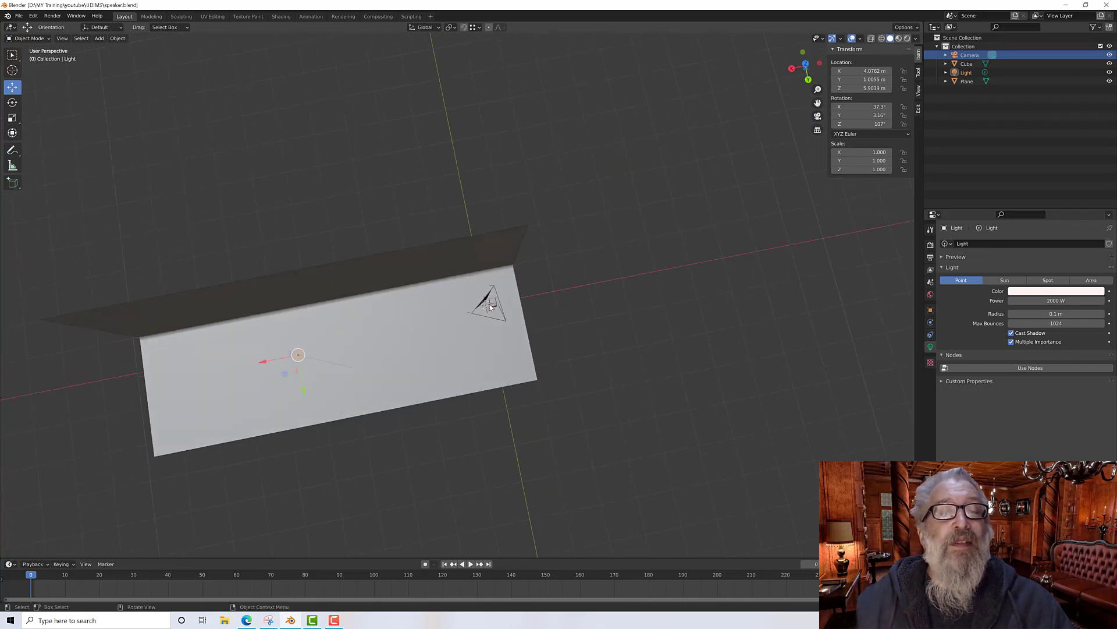
middle_click_drag(376, 345, 375, 319)
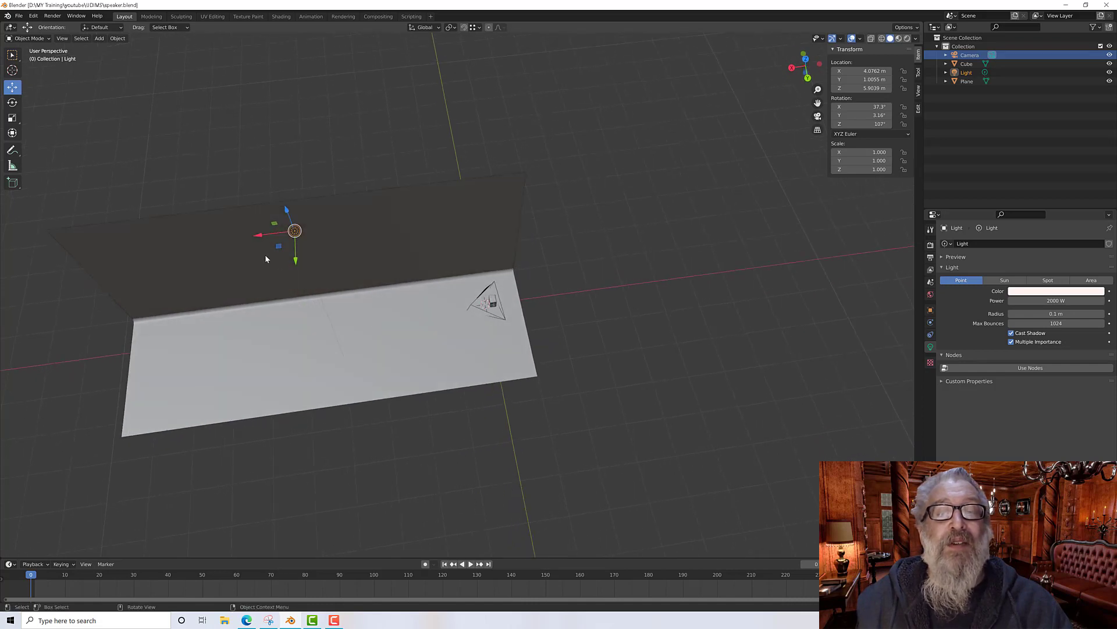
left_click_drag(295, 263, 296, 302)
key("g")
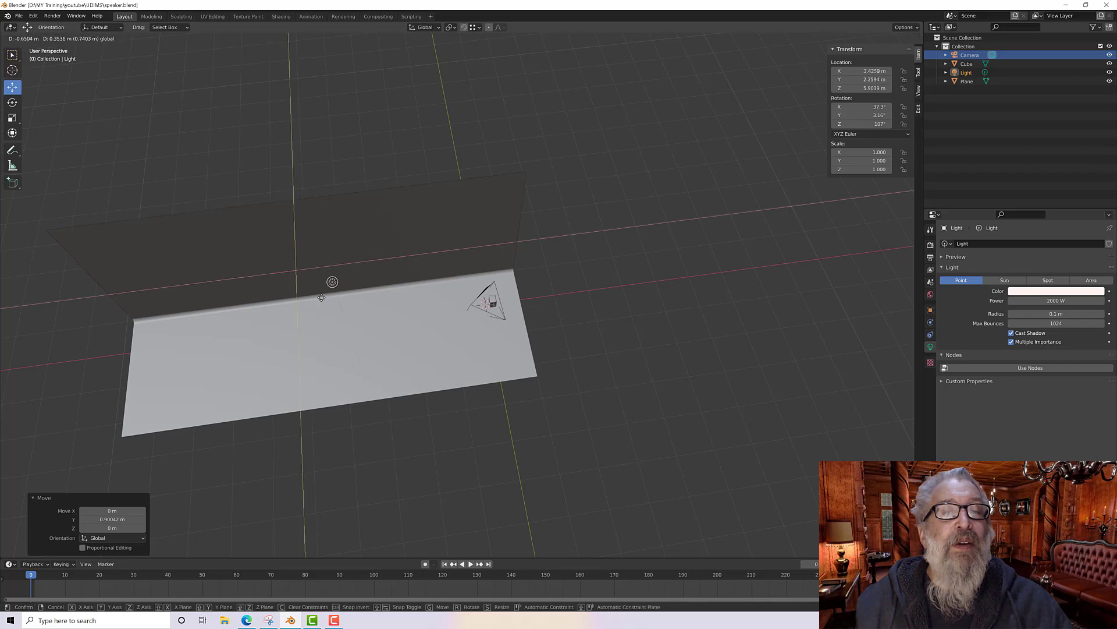
left_click_drag(372, 287, 373, 286)
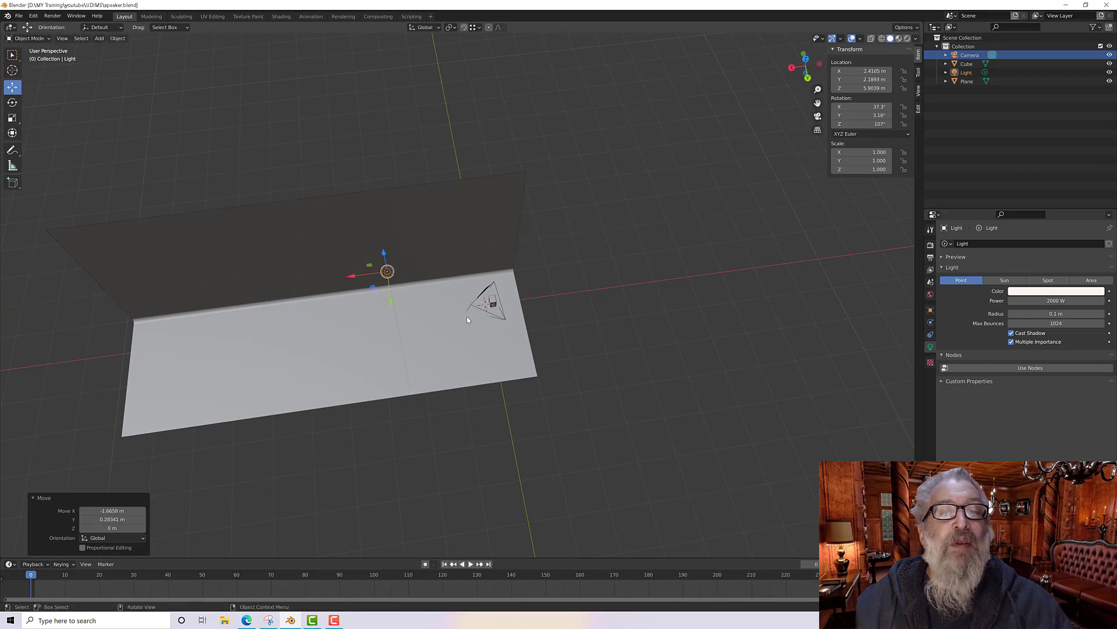
Step: Move the camera down and along Y to about Y 2.34 m and Z 5.32 m
middle_click_drag(466, 316, 363, 256)
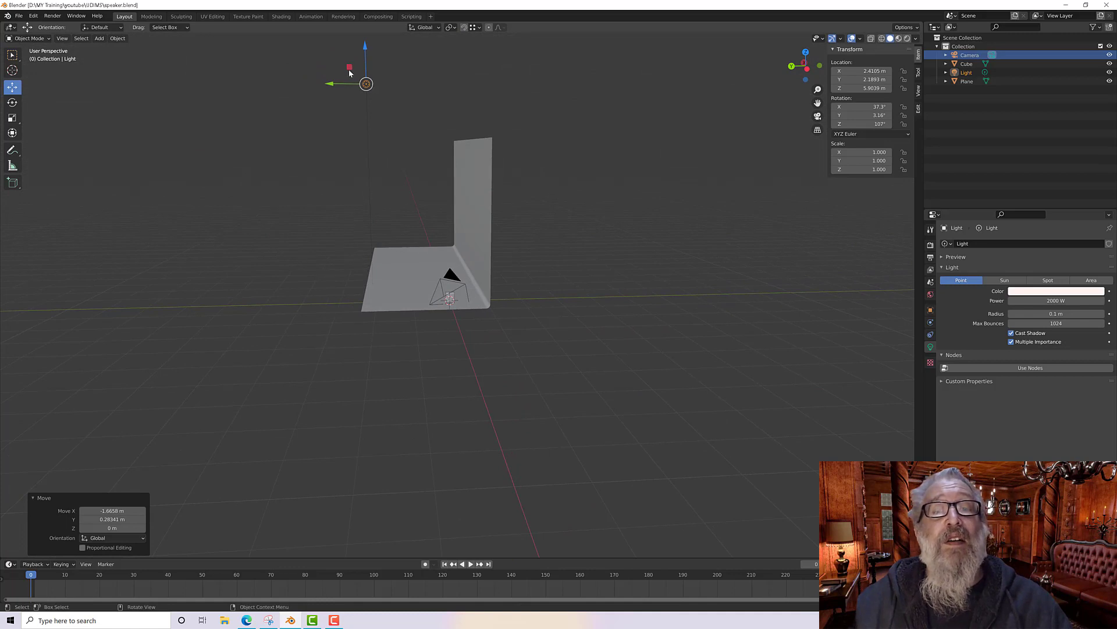
key("g")
left_click(360, 134)
middle_click_drag(361, 135, 449, 145)
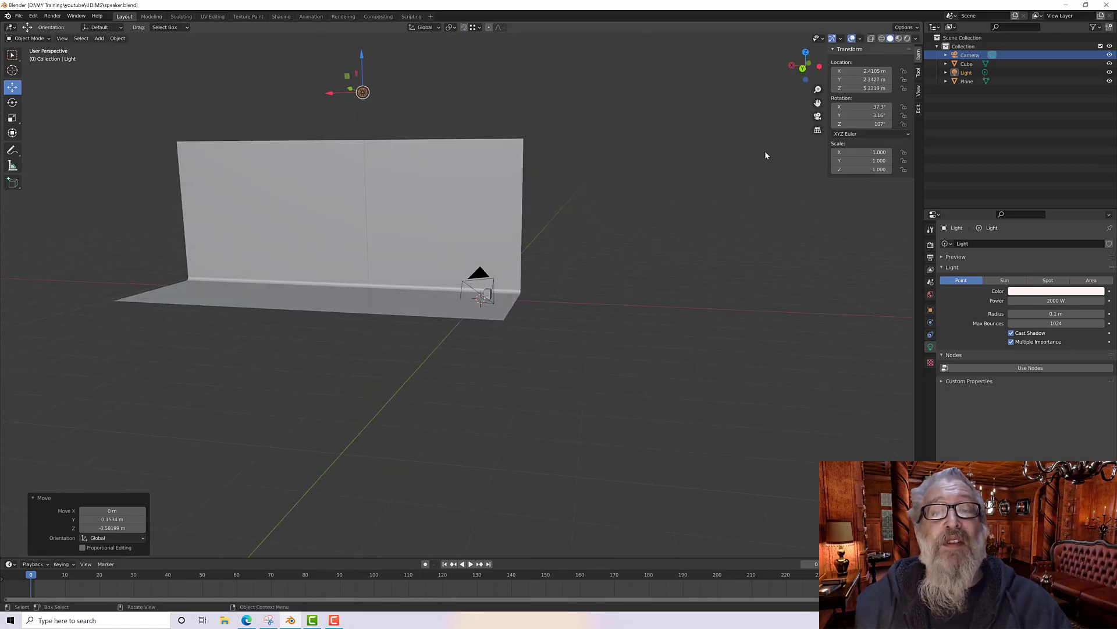
Step: View the scene through the camera in rendered shading
left_click(818, 116)
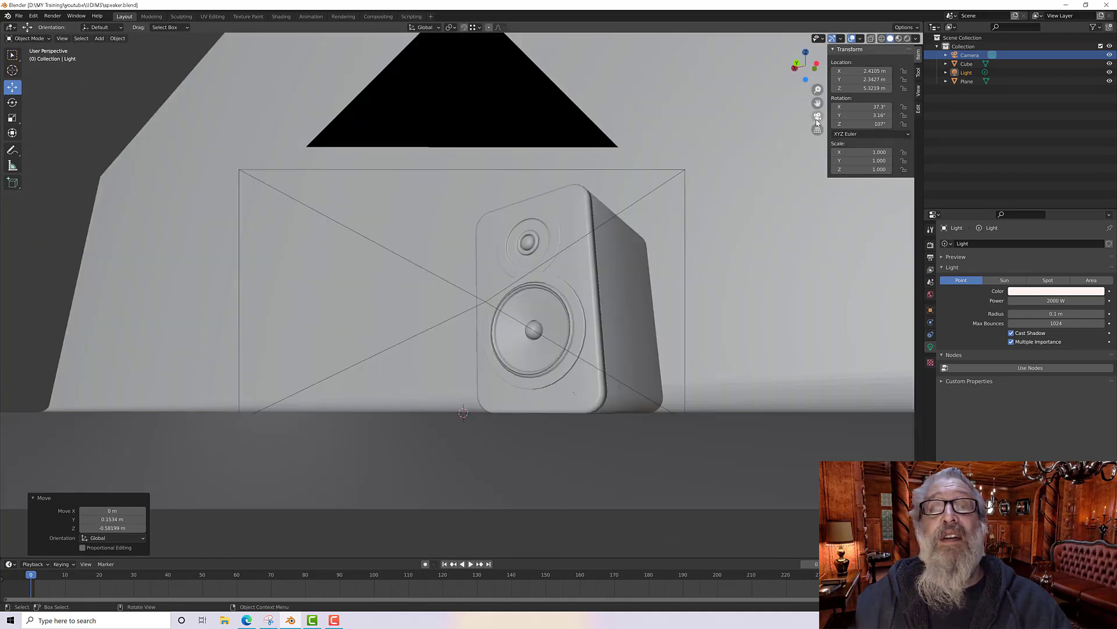
left_click(899, 38)
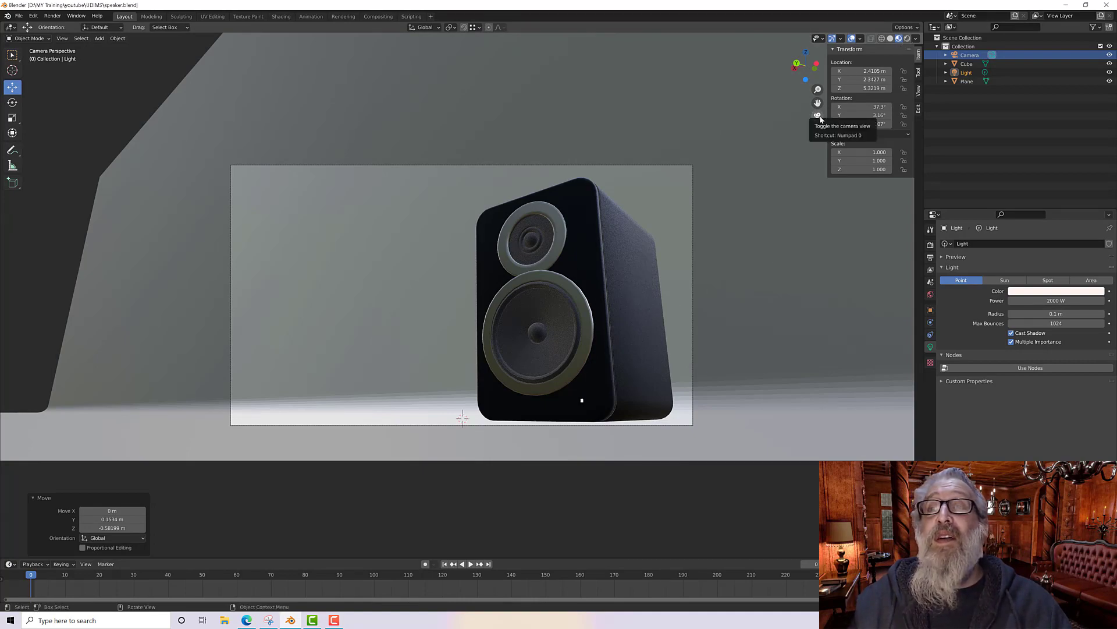
Step: Raise the main light to about Z 6.03 m and check the result through the camera in rendered shading
left_click(908, 39)
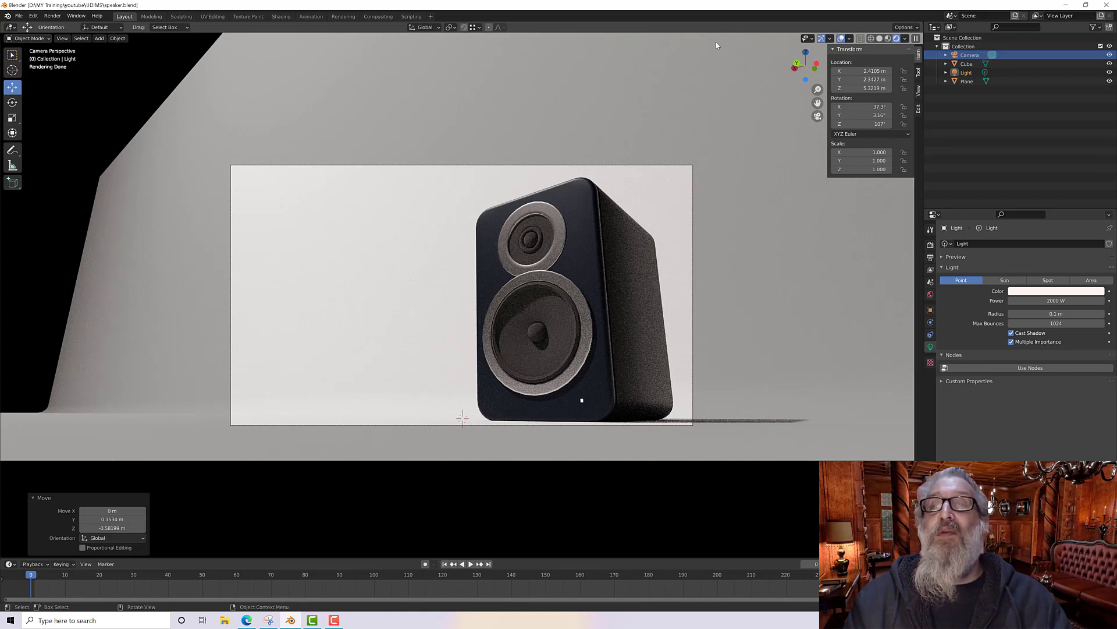
left_click(888, 38)
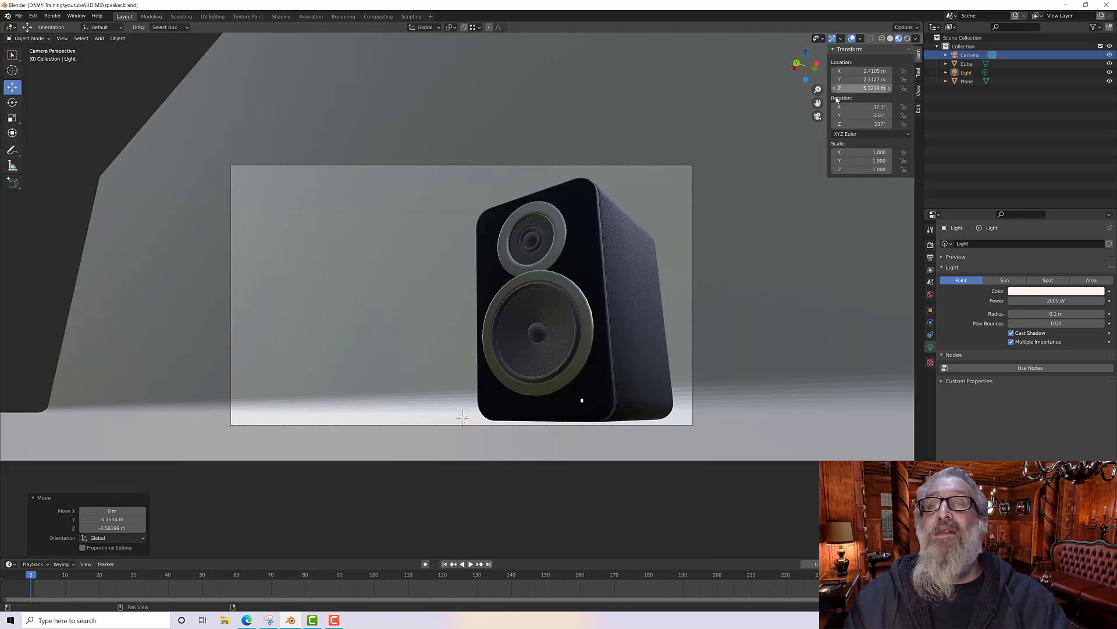
left_click(818, 116)
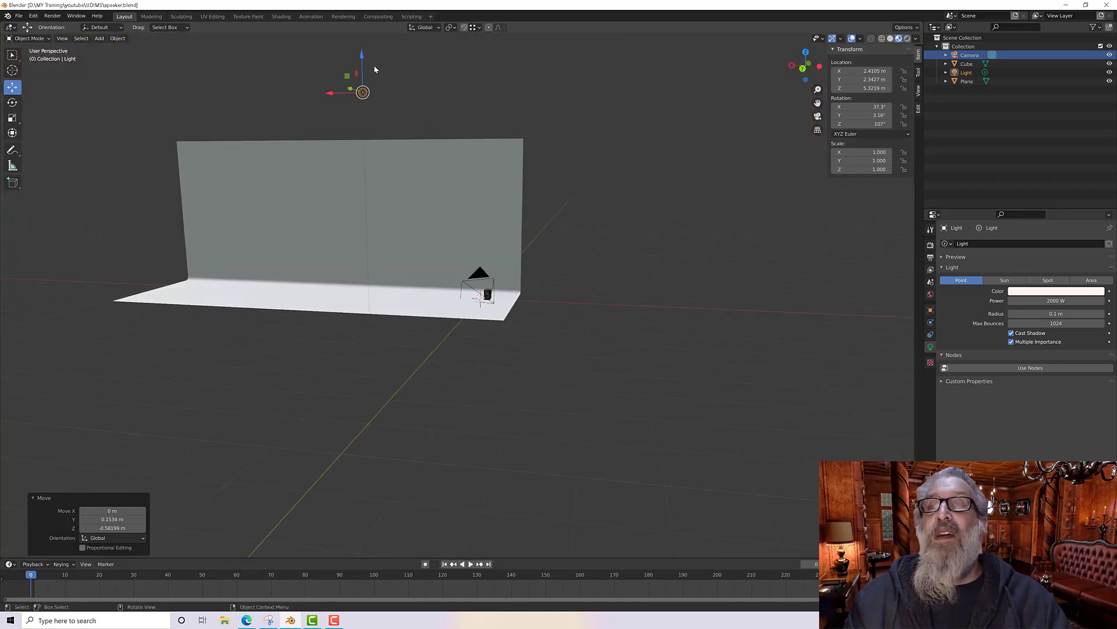
left_click_drag(364, 68, 368, 557)
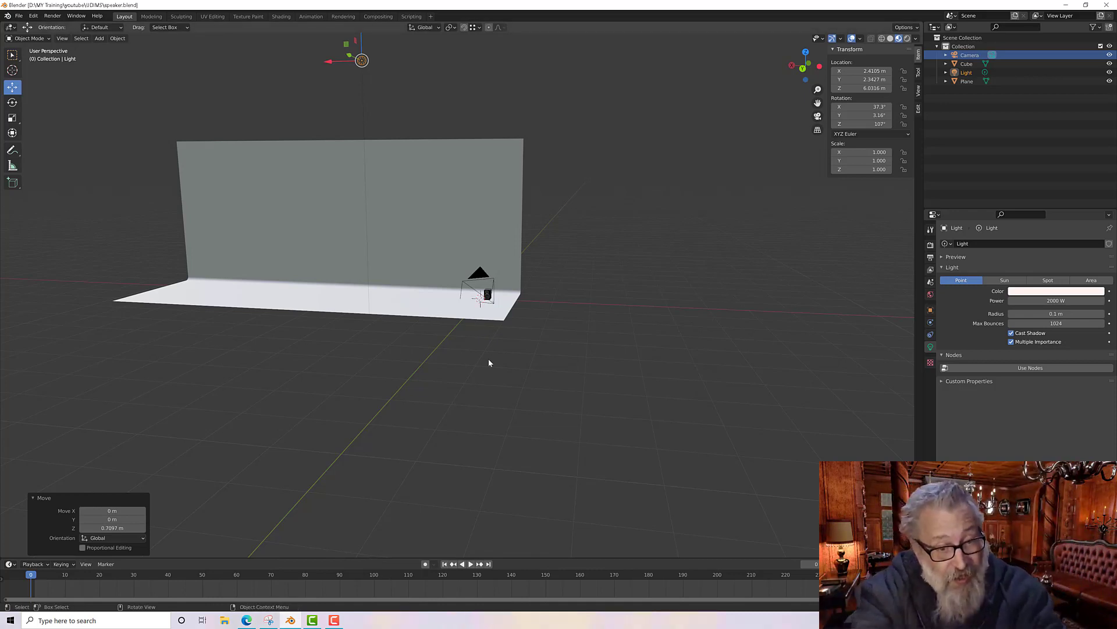
left_click(818, 116)
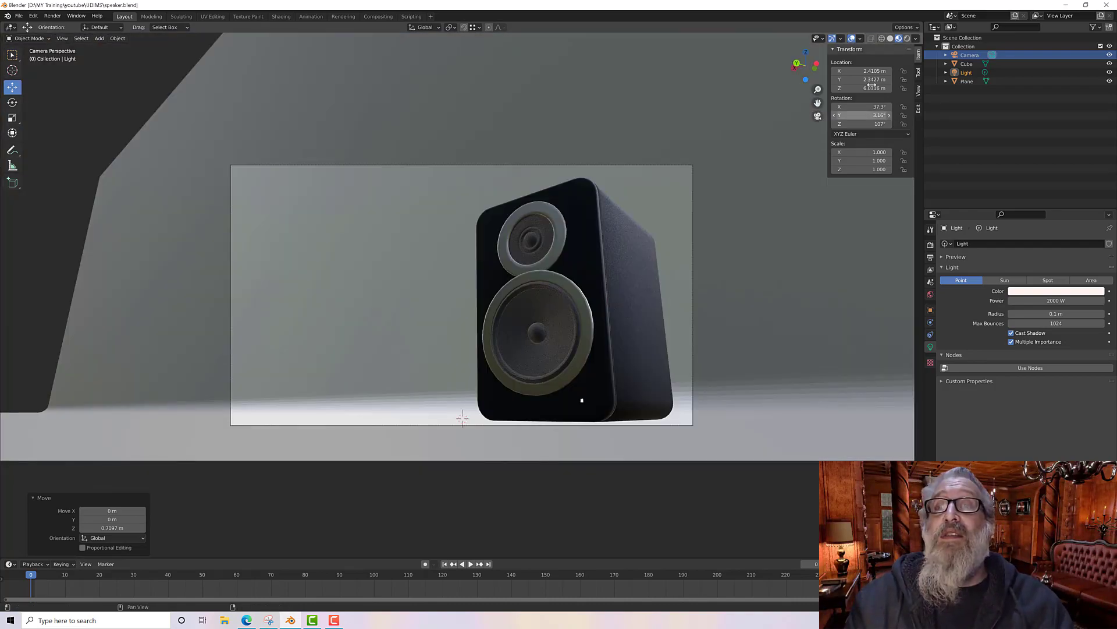
left_click(907, 38)
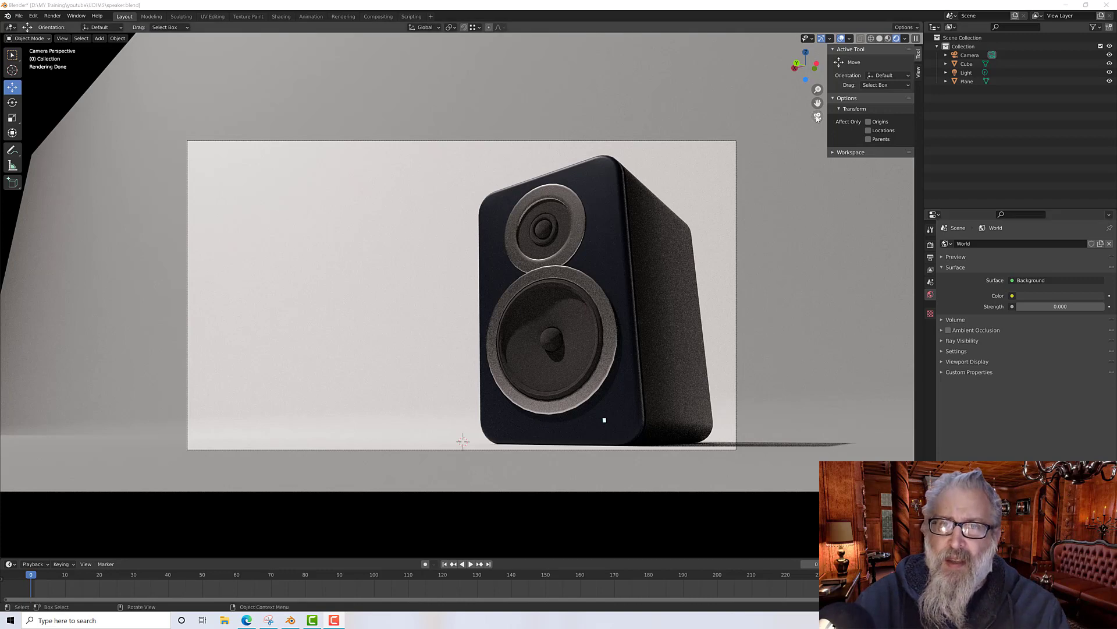
Step: Leave the camera view, switch to solid shading and add a point light to the scene
key("KP_0")
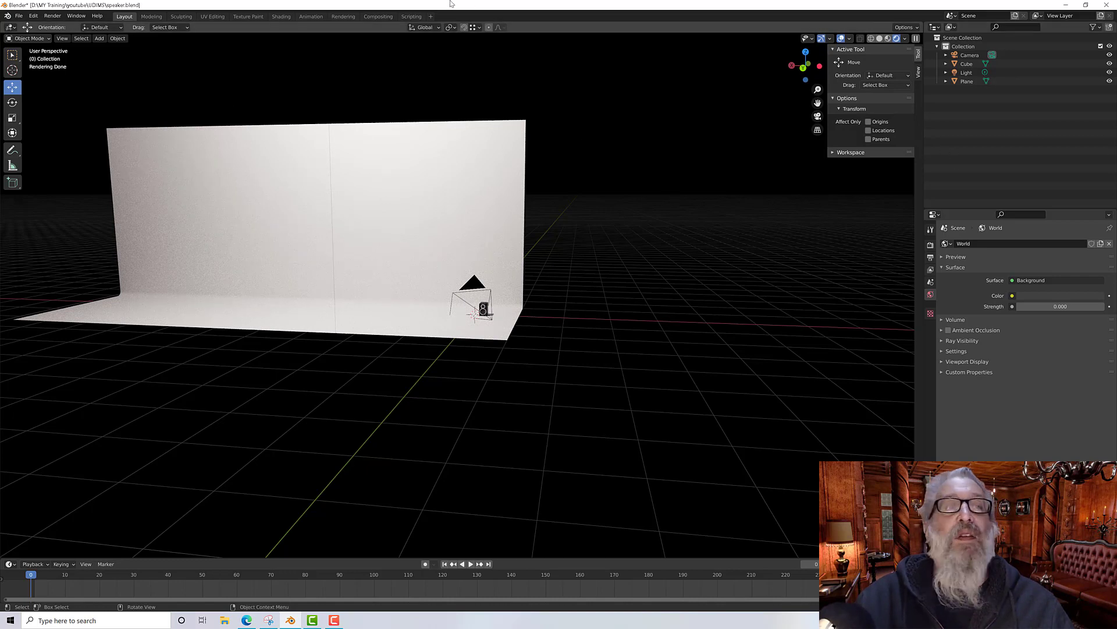
left_click(887, 39)
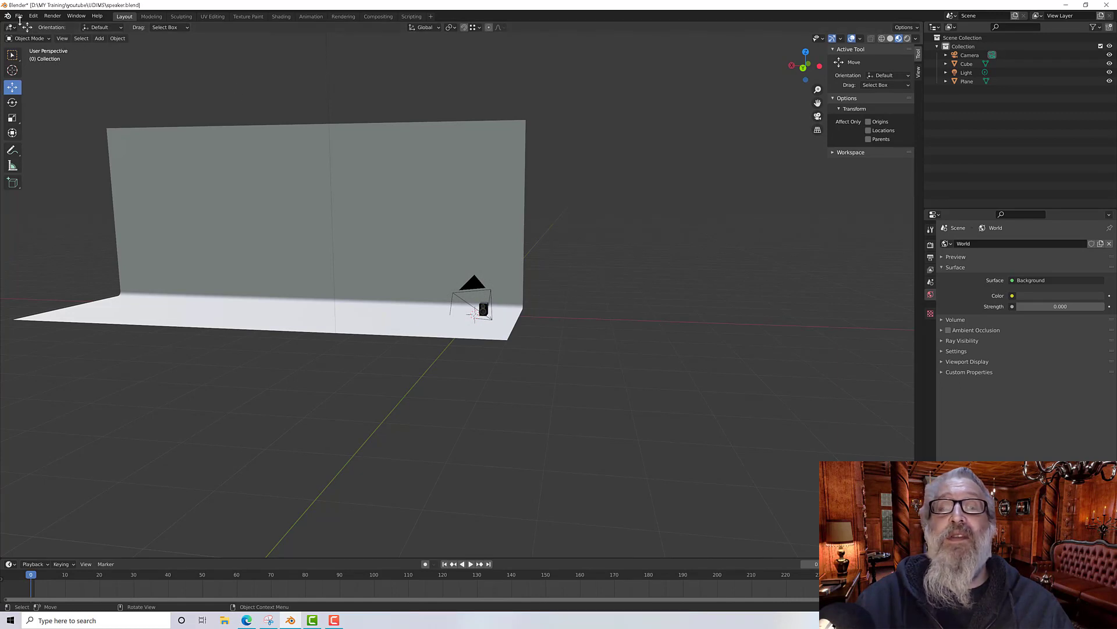
left_click(97, 39)
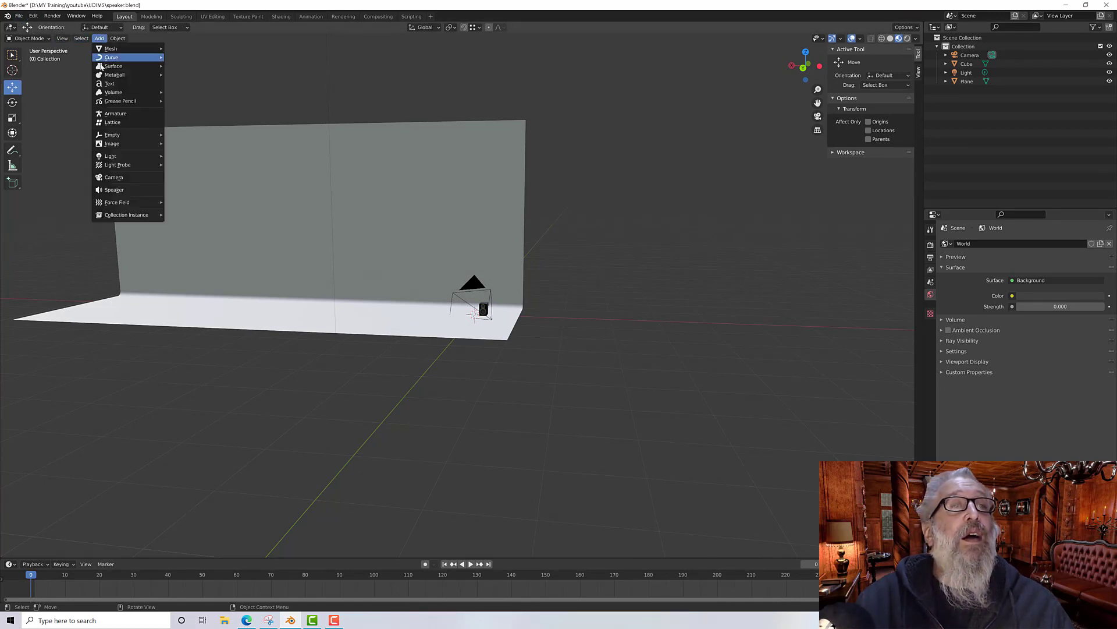
mouse_move(127, 157)
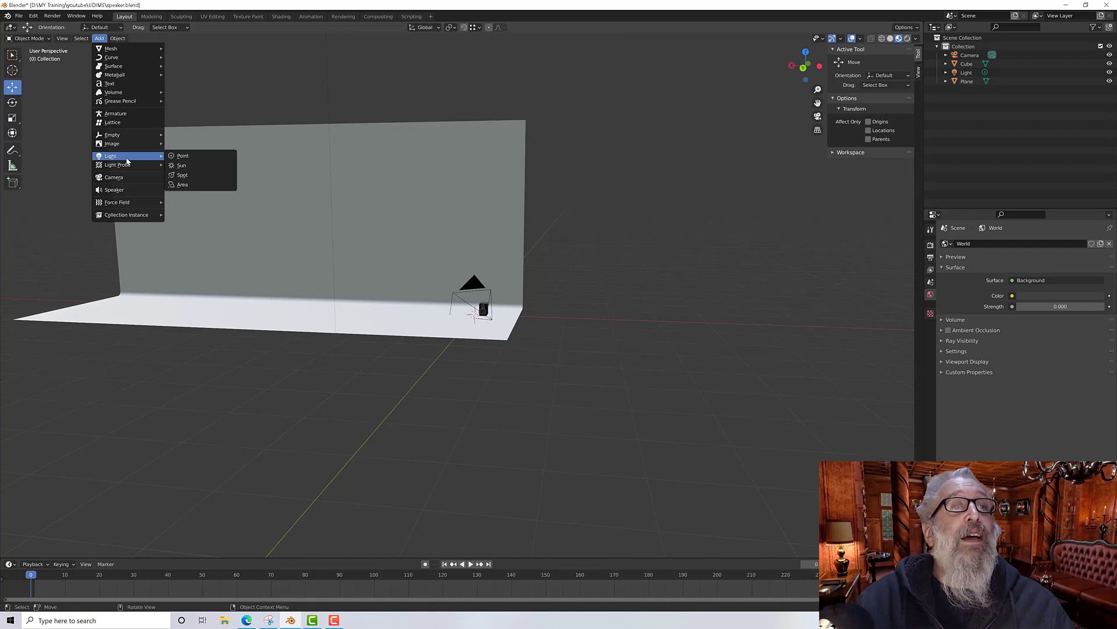
left_click(180, 157)
Step: Move the new point light beside the speaker to about X -1.79 m, Y -1.07 m, Z 0.73 m
scroll(426, 299, "up", 4)
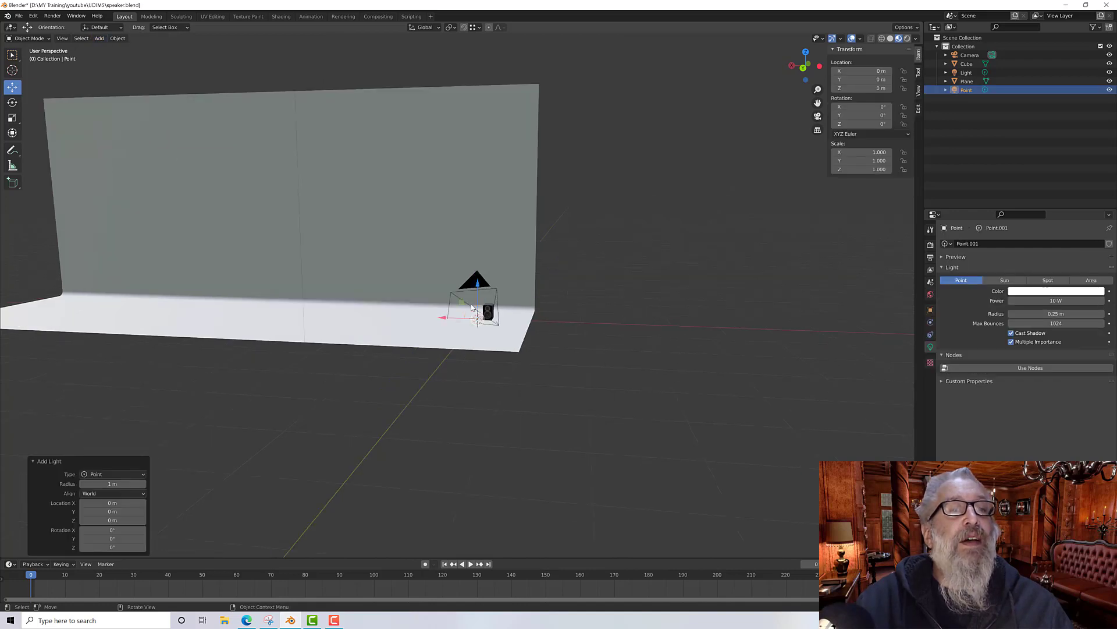
middle_click_drag(623, 285, 607, 338)
key("g")
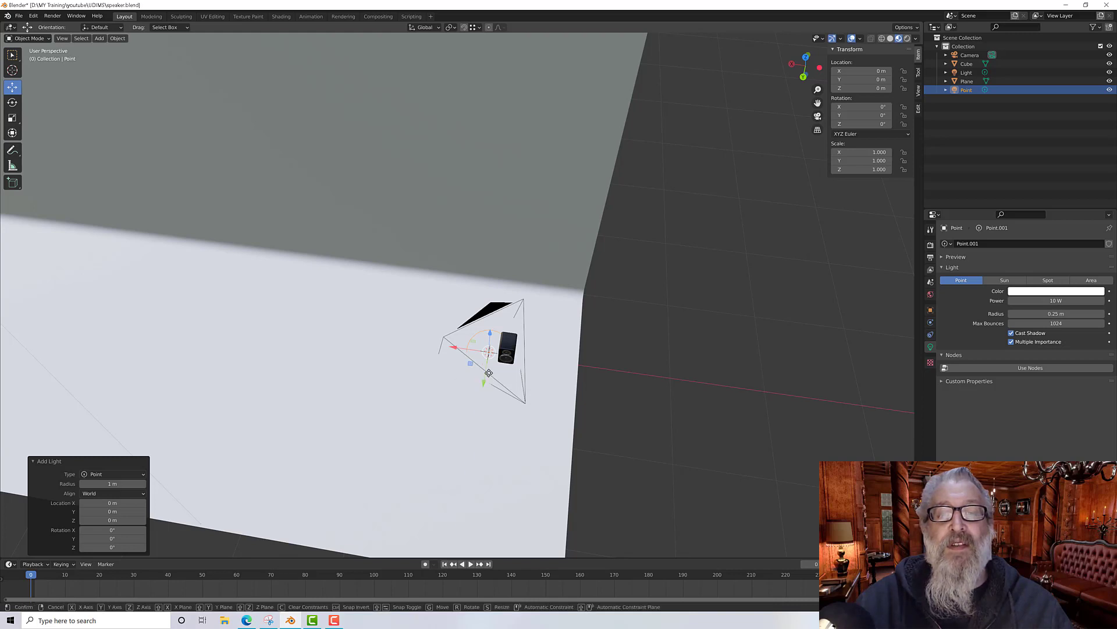
left_click(631, 312)
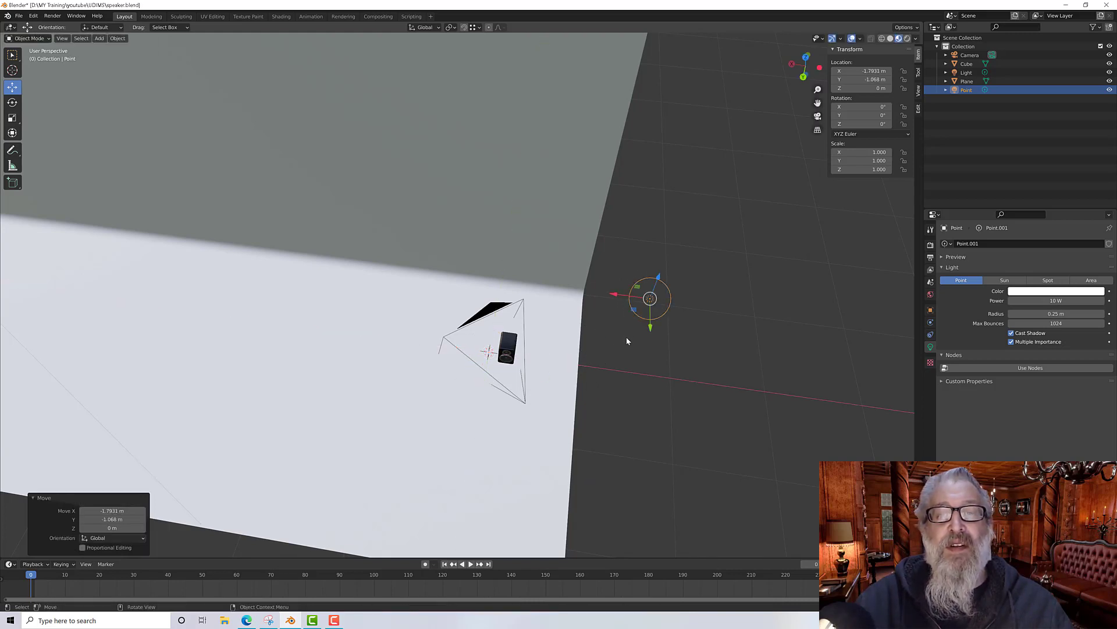
middle_click_drag(626, 336, 625, 288)
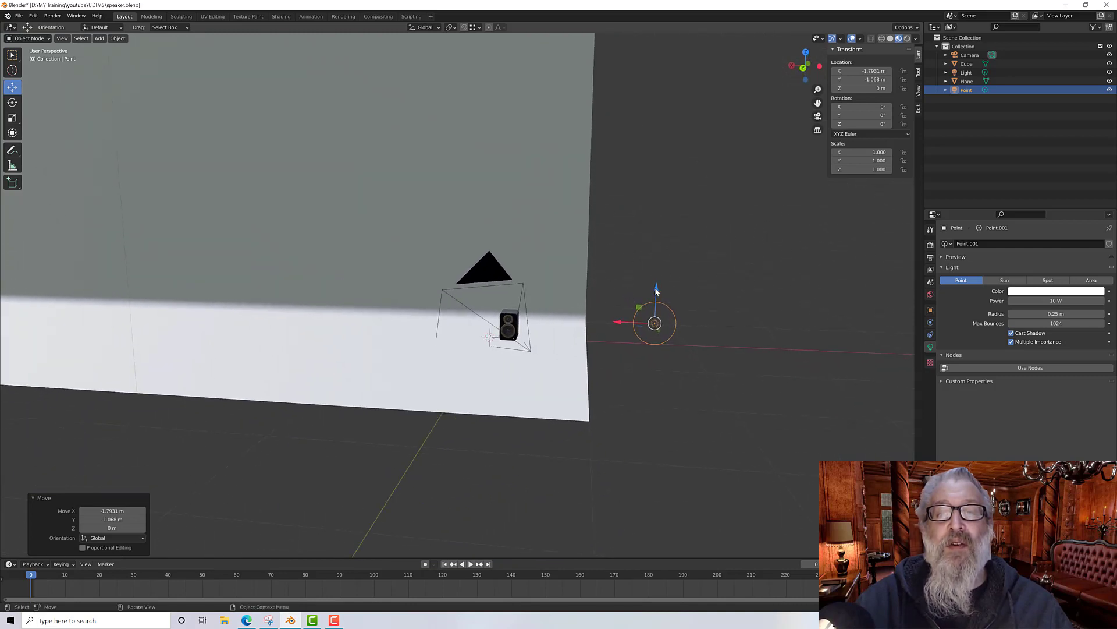
left_click_drag(655, 289, 652, 223)
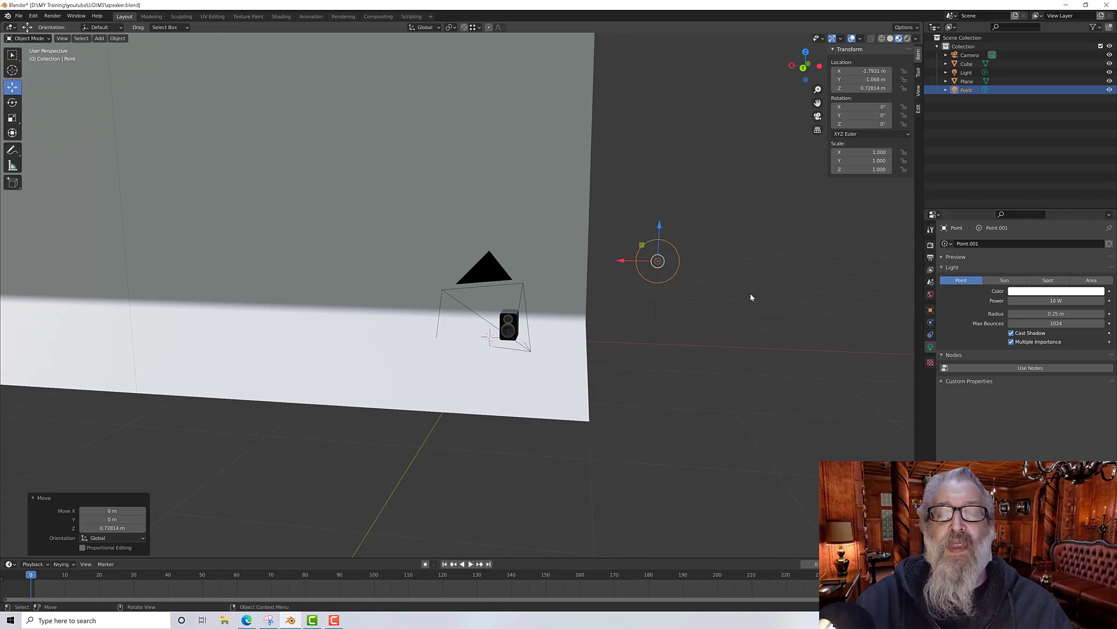
Step: Set the point light's colour to red and view the scene through the camera in rendered shading
left_click(1022, 291)
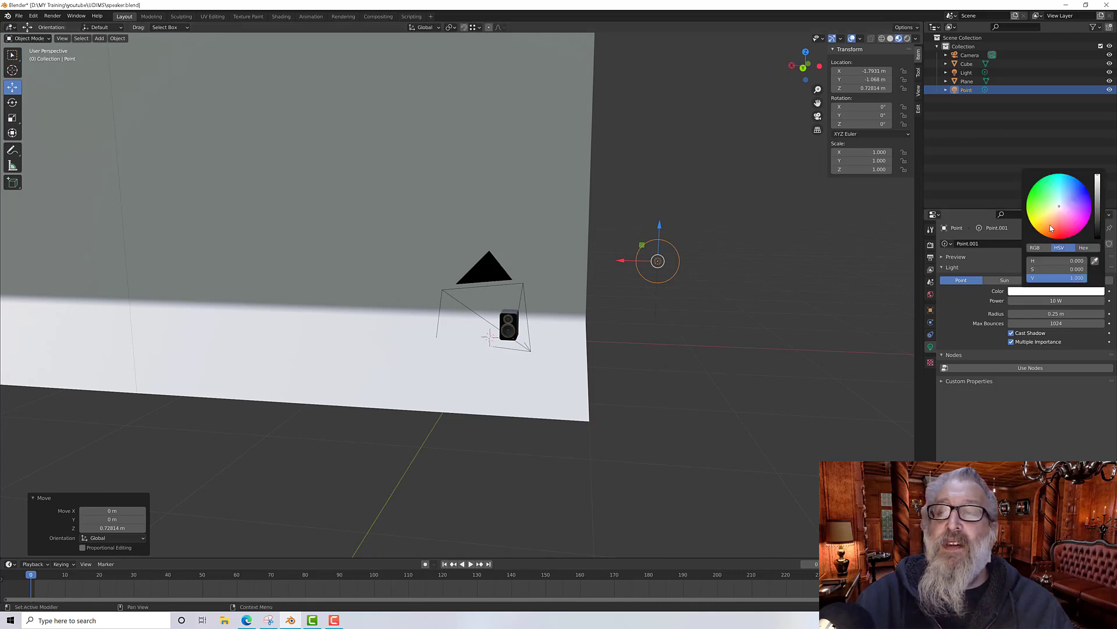
left_click_drag(1059, 206, 1061, 238)
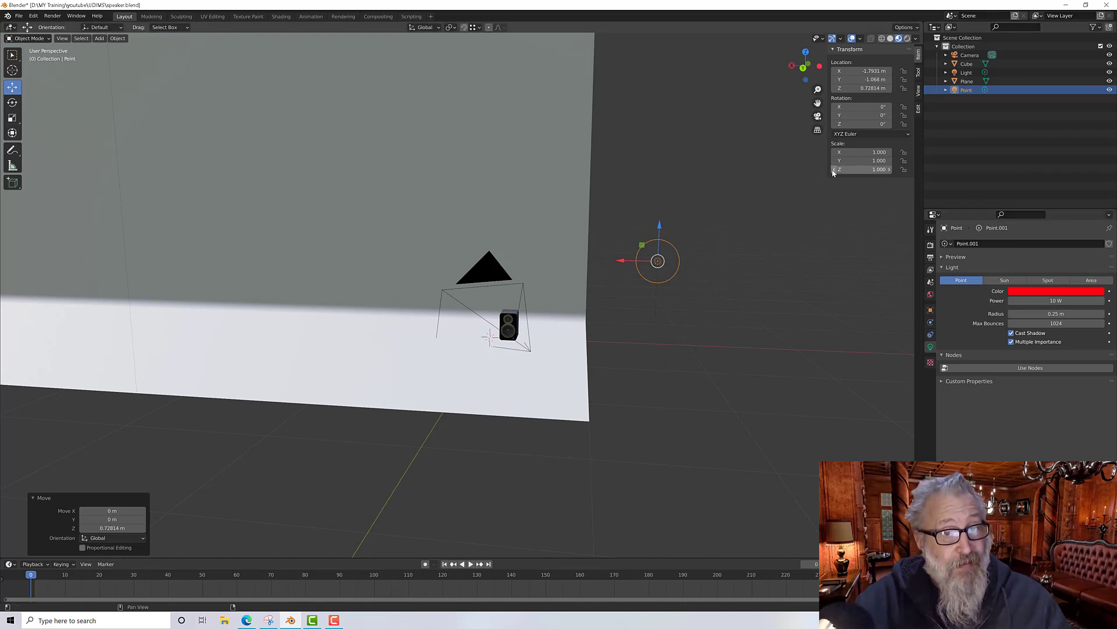
left_click(817, 116)
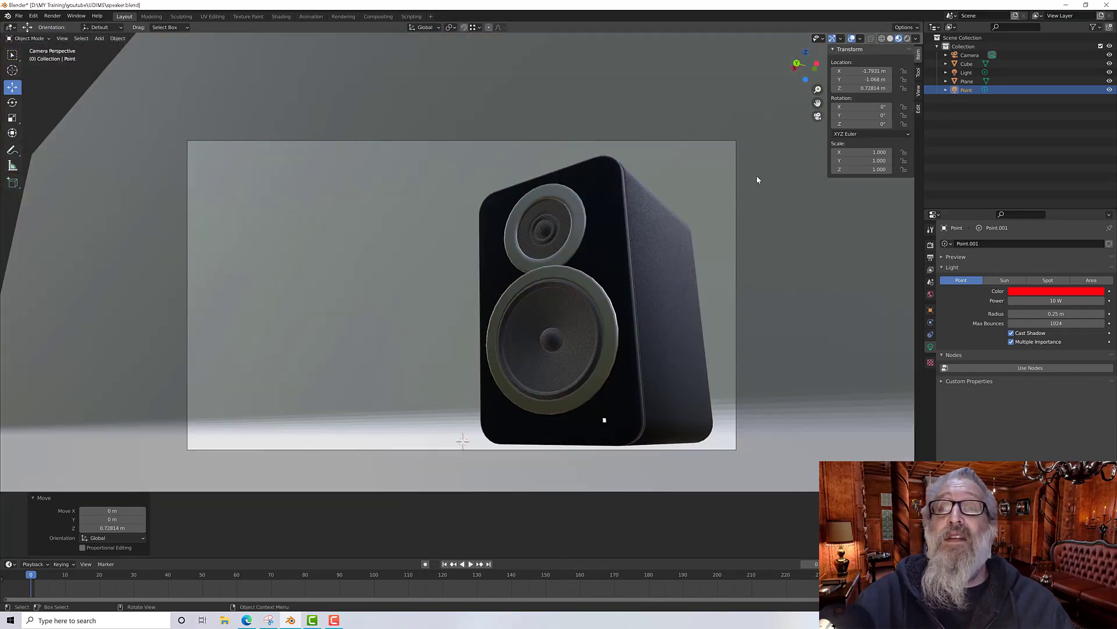
left_click(908, 38)
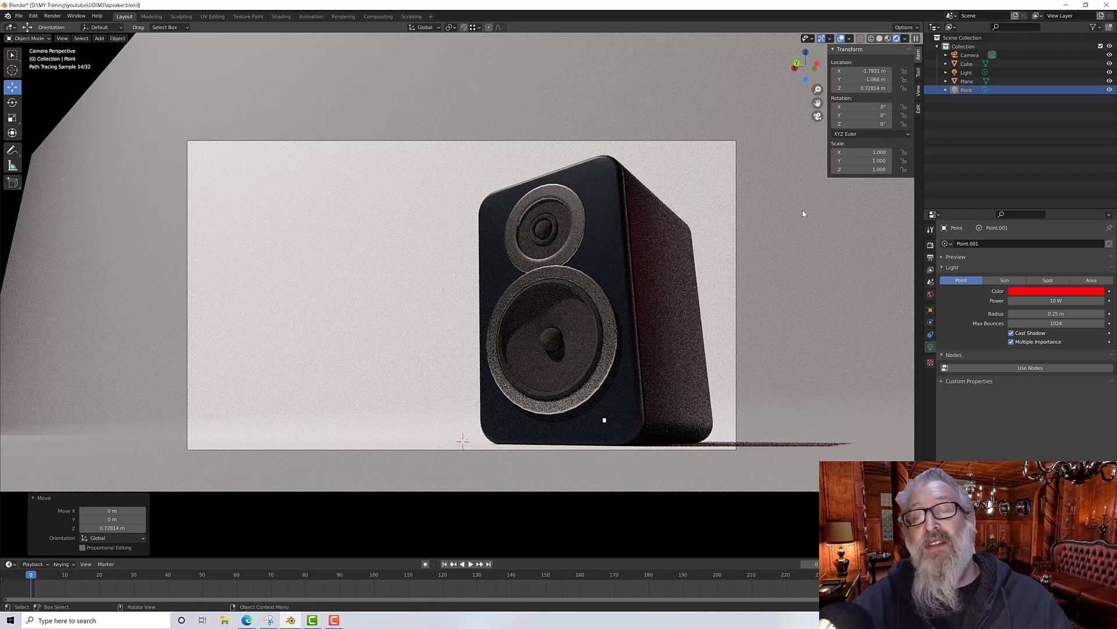
Step: Set the point light's power to 500 W
left_click(1056, 301)
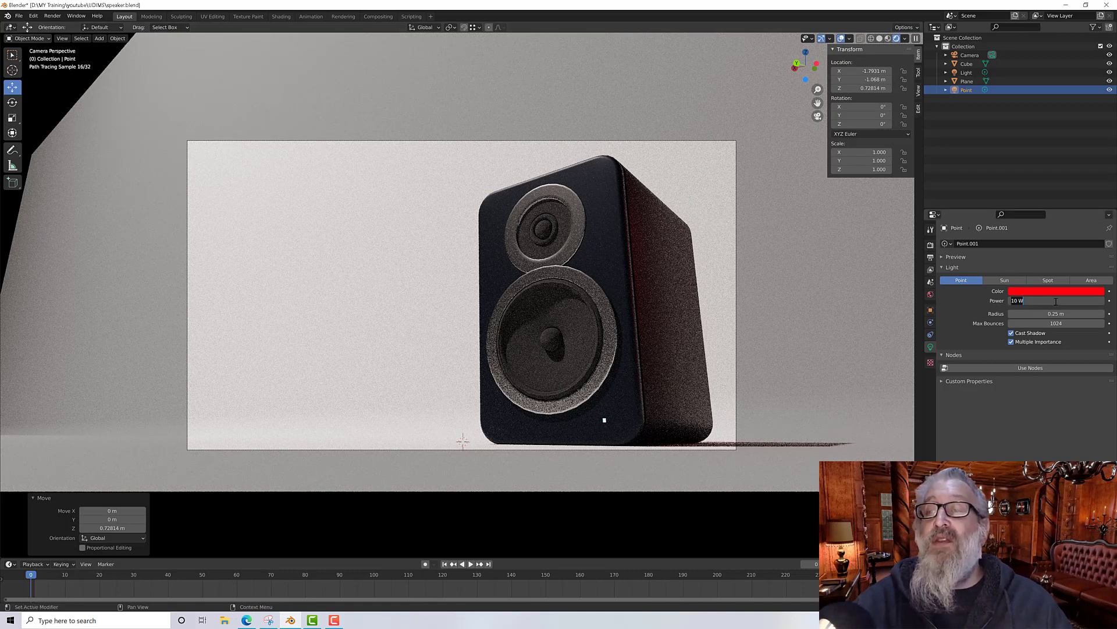
type("5")
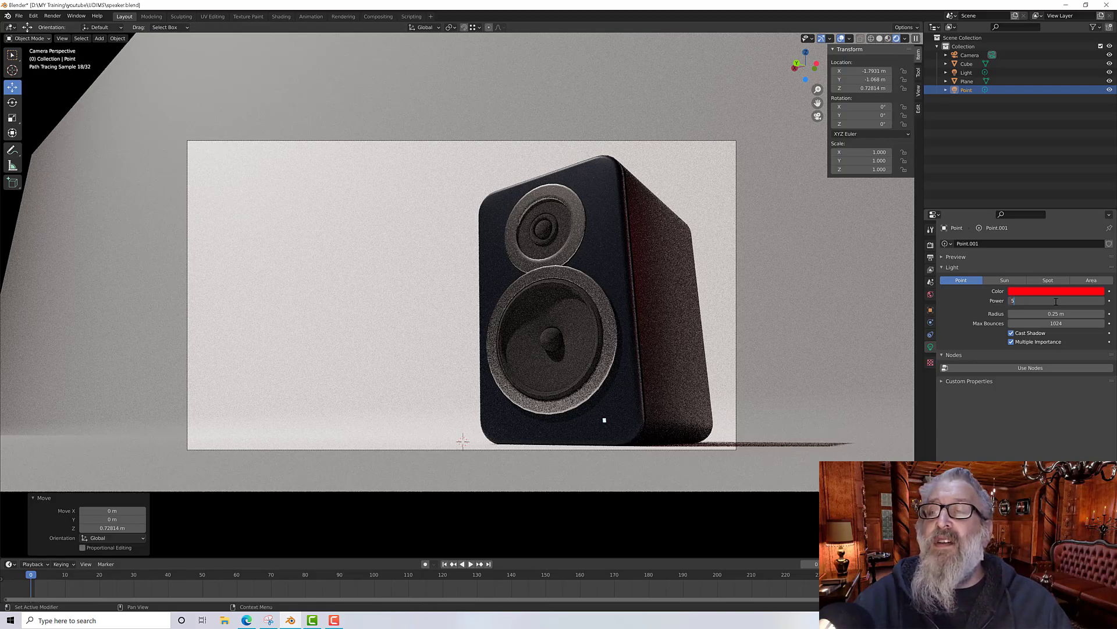
type("00")
key("Return")
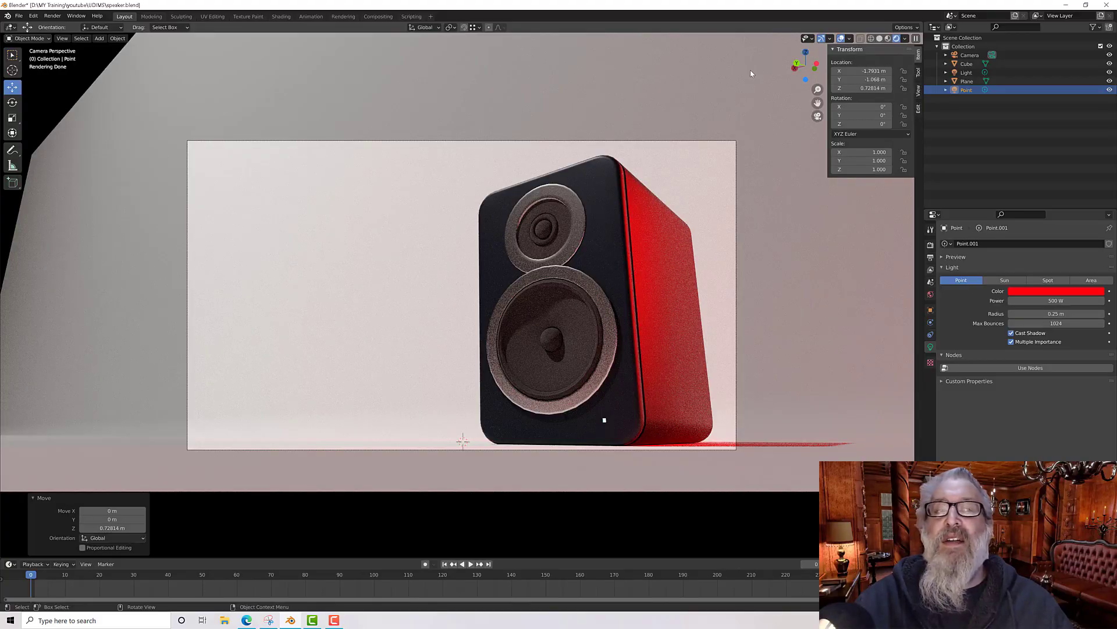
Step: Raise the point light to about Z 1.15 m and return to the camera view
left_click(818, 115)
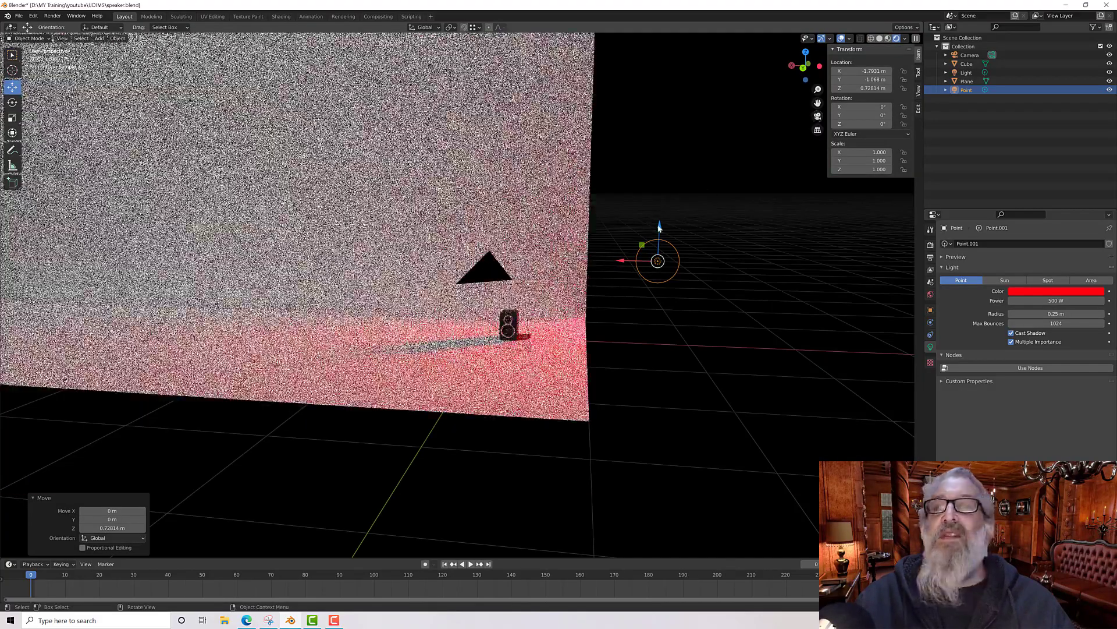
left_click_drag(659, 227, 691, 219)
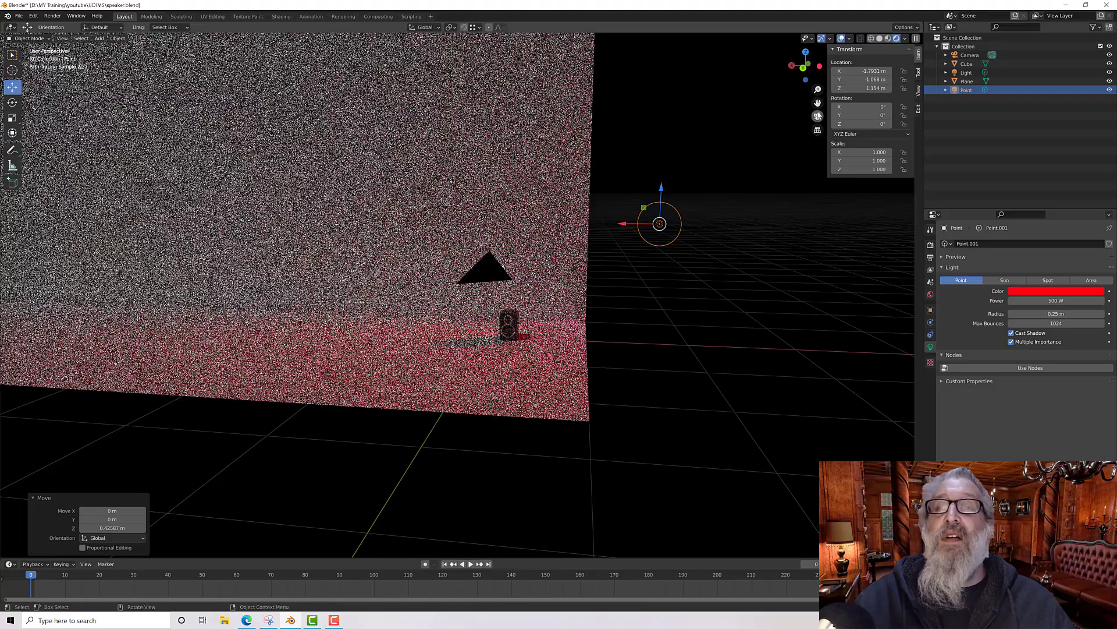
left_click(818, 115)
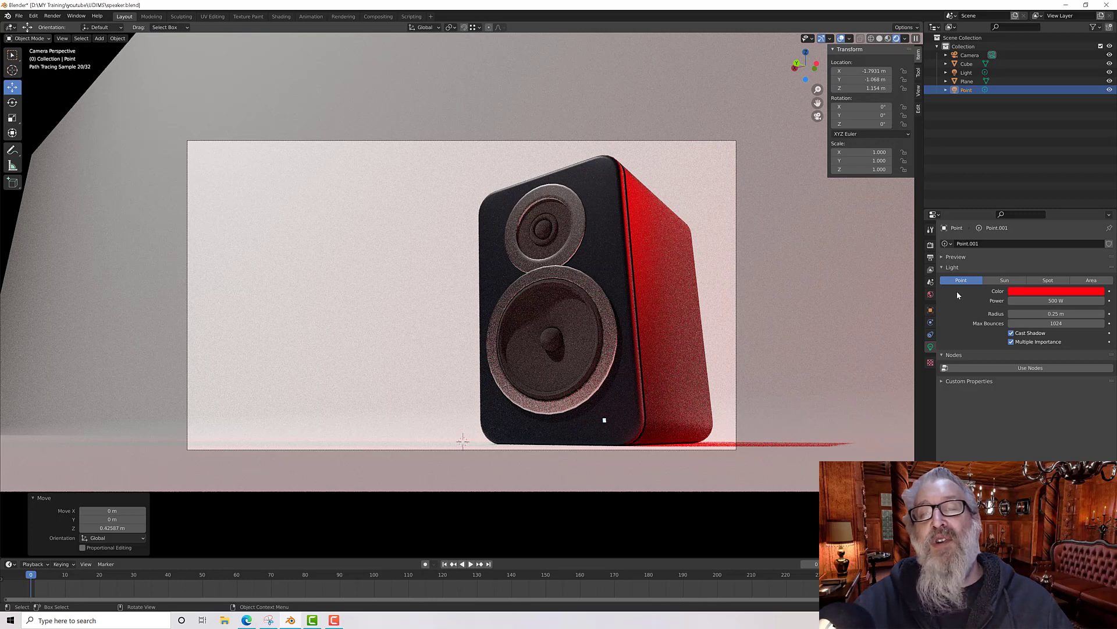
Step: Lower the point light's power to 100 W
left_click(1052, 301)
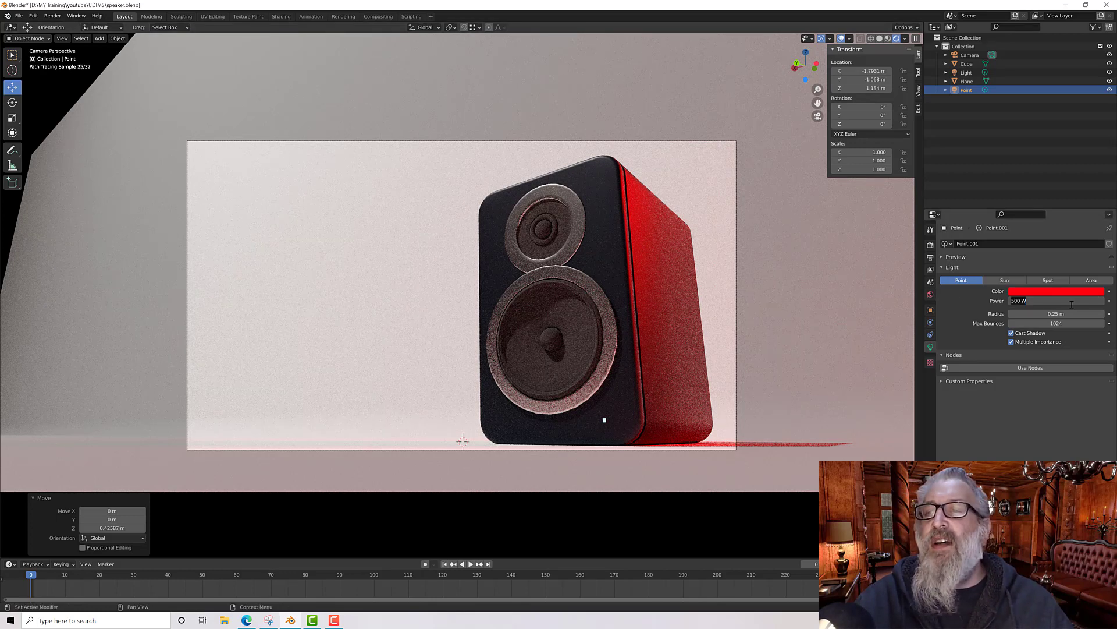
type("200")
key("Return")
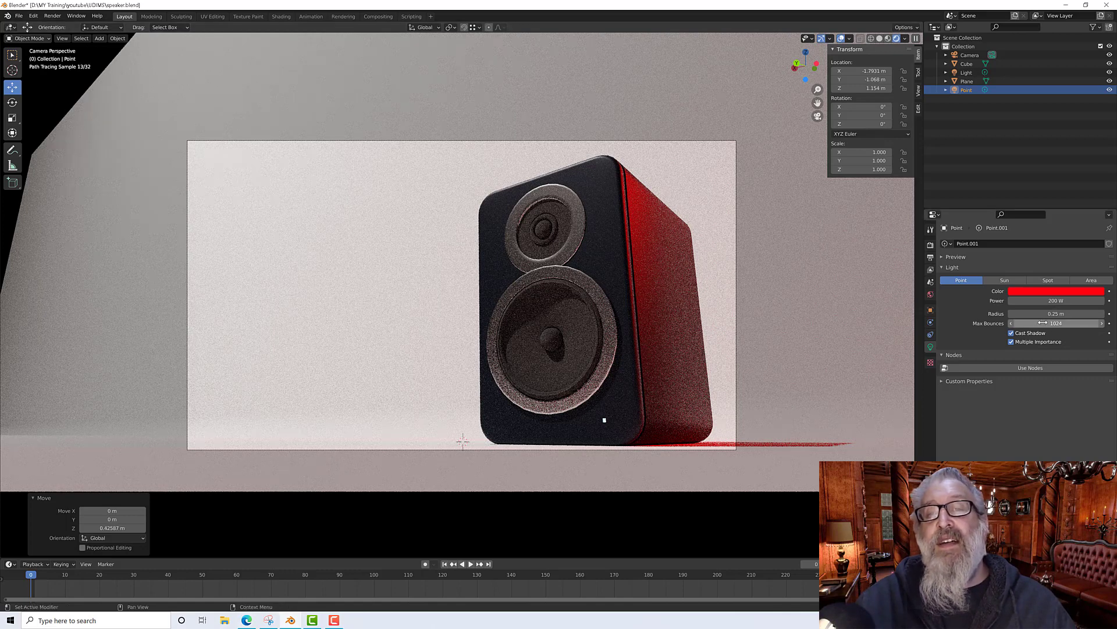
double_click(1057, 301)
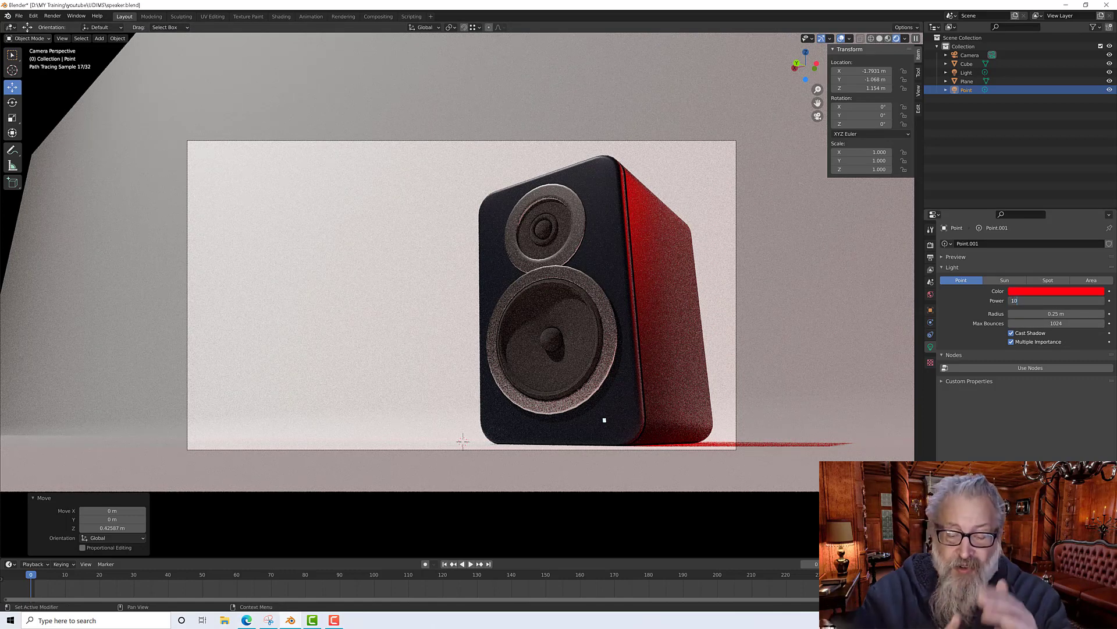
type("100 W")
key("Return")
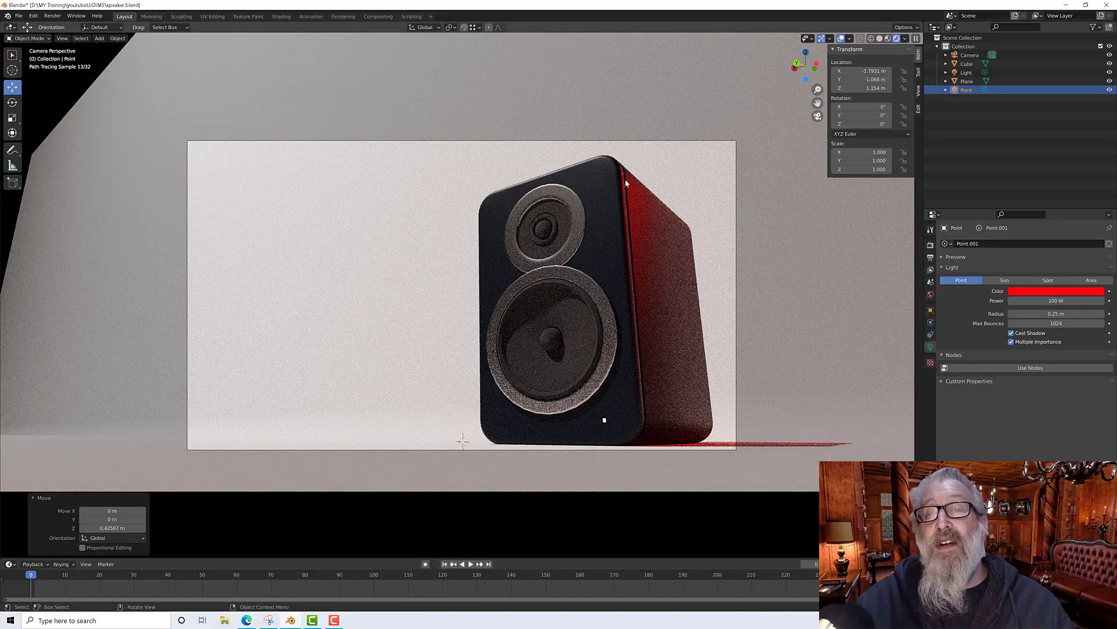
Step: Change the point light's colour to a very pale pink tint using the colour wheel
left_click(1033, 291)
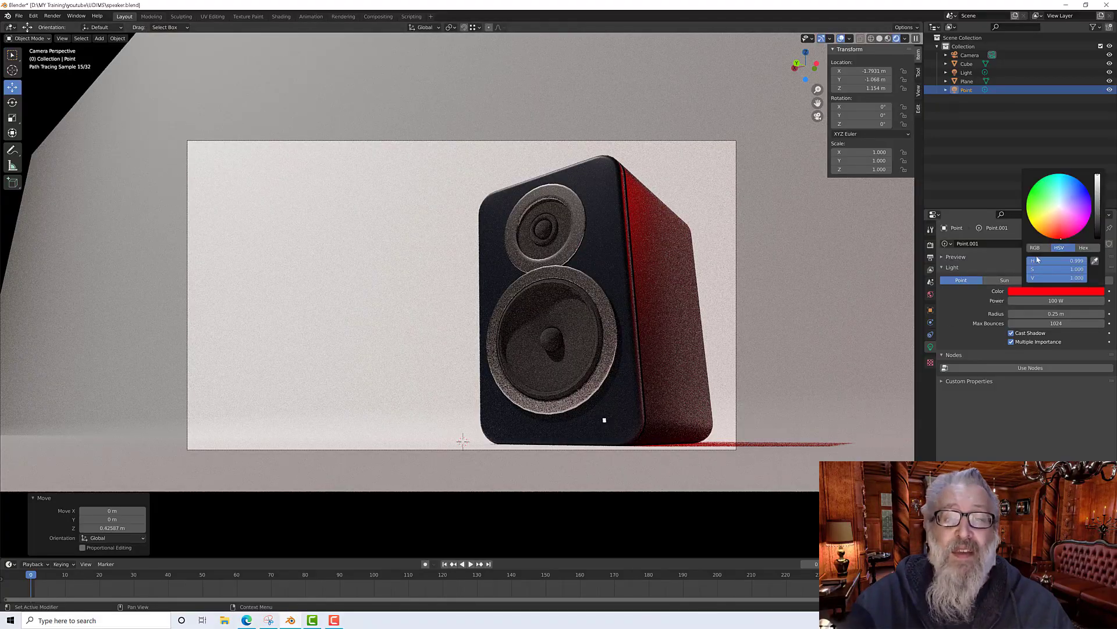
left_click(1061, 209)
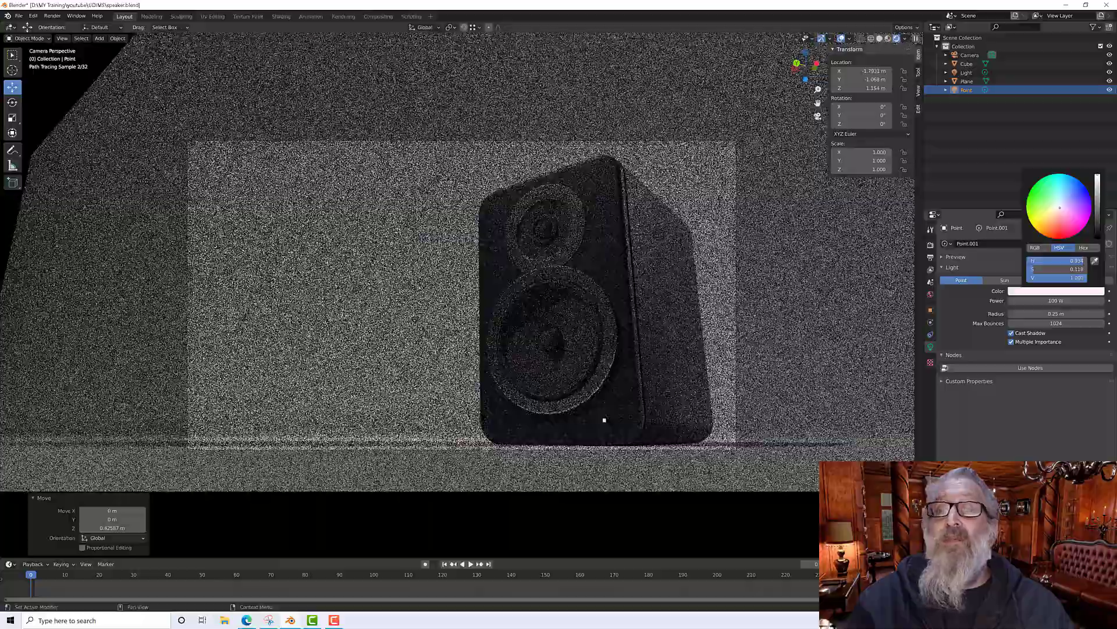
left_click_drag(1060, 208, 1062, 205)
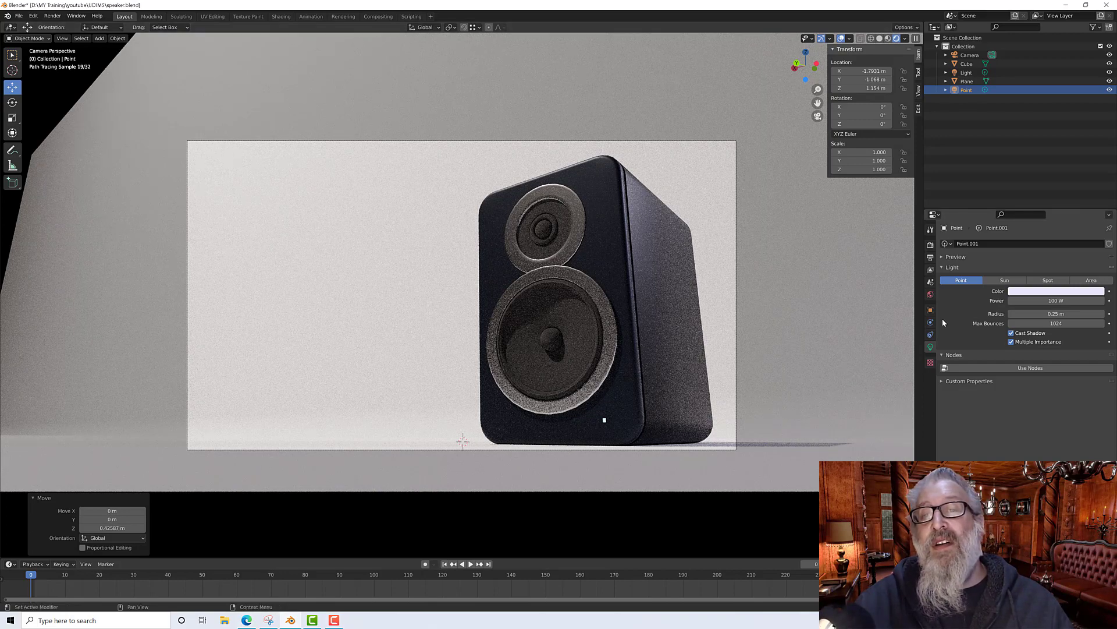
Step: Hide and unhide the point light to compare the render, then select the main light
left_click(1110, 90)
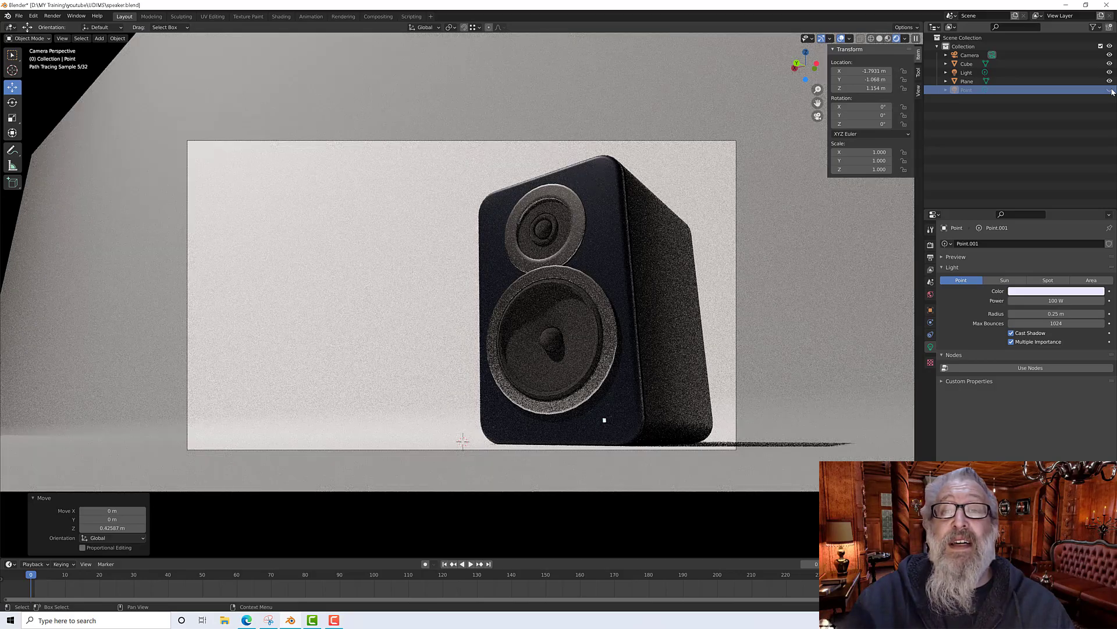
left_click(1110, 90)
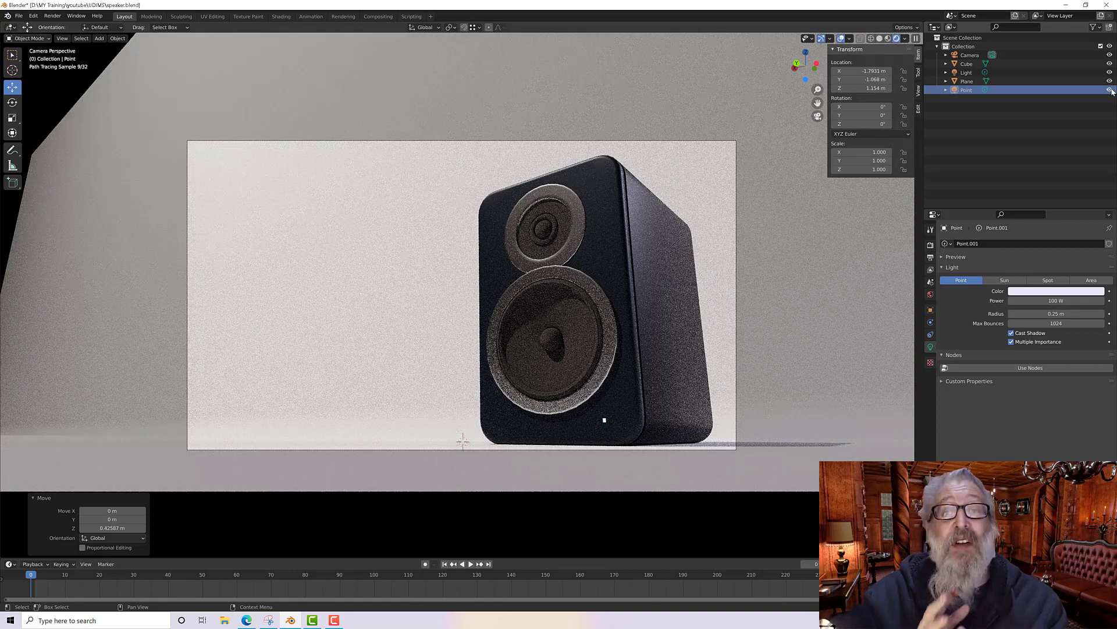
left_click(967, 73)
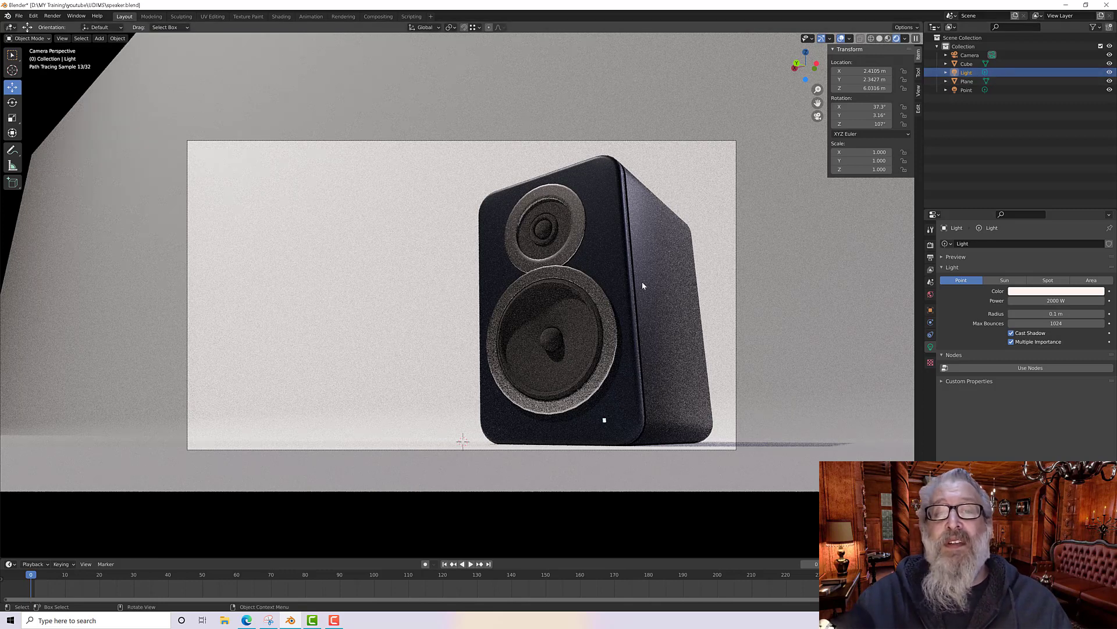
Step: Set the main light's radius to 0.4 m
left_click(1056, 313)
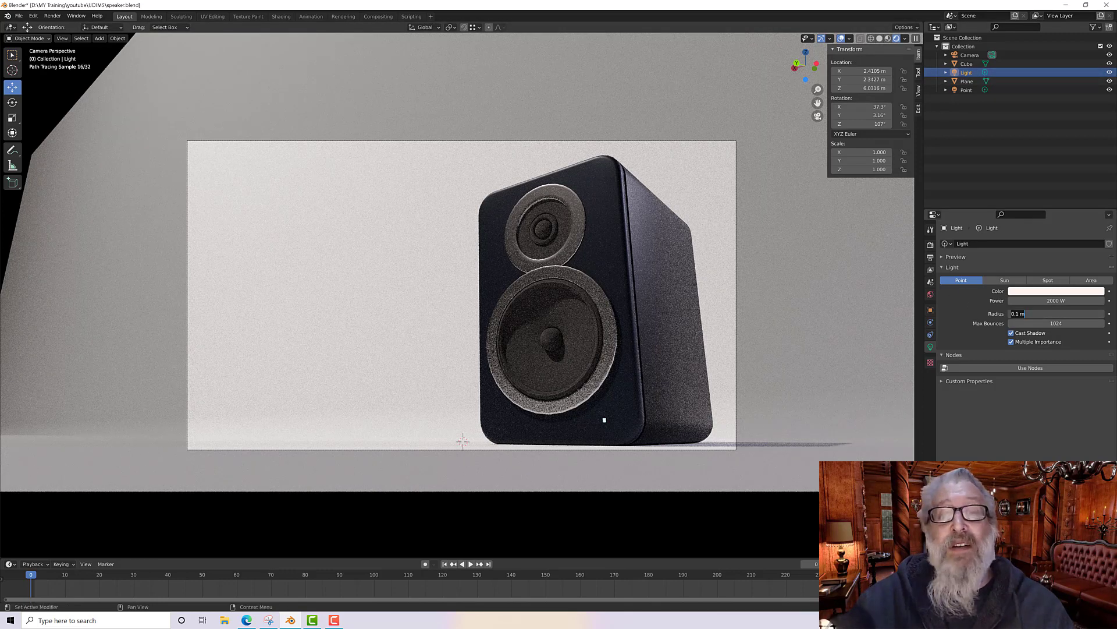
type("0.2")
key("Return")
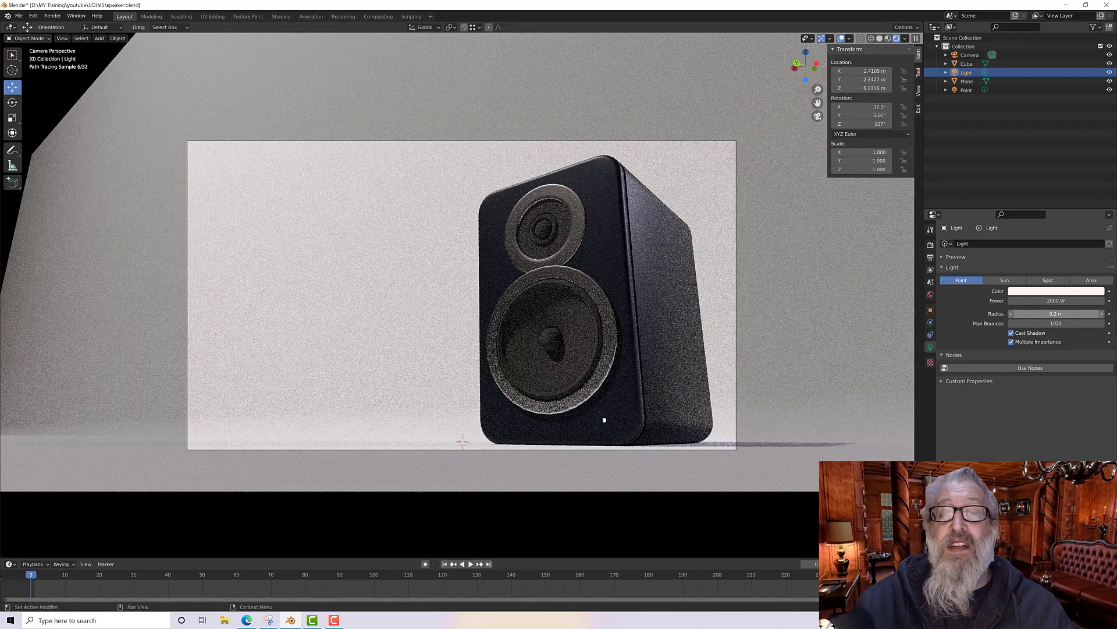
left_click(1057, 314)
type("0")
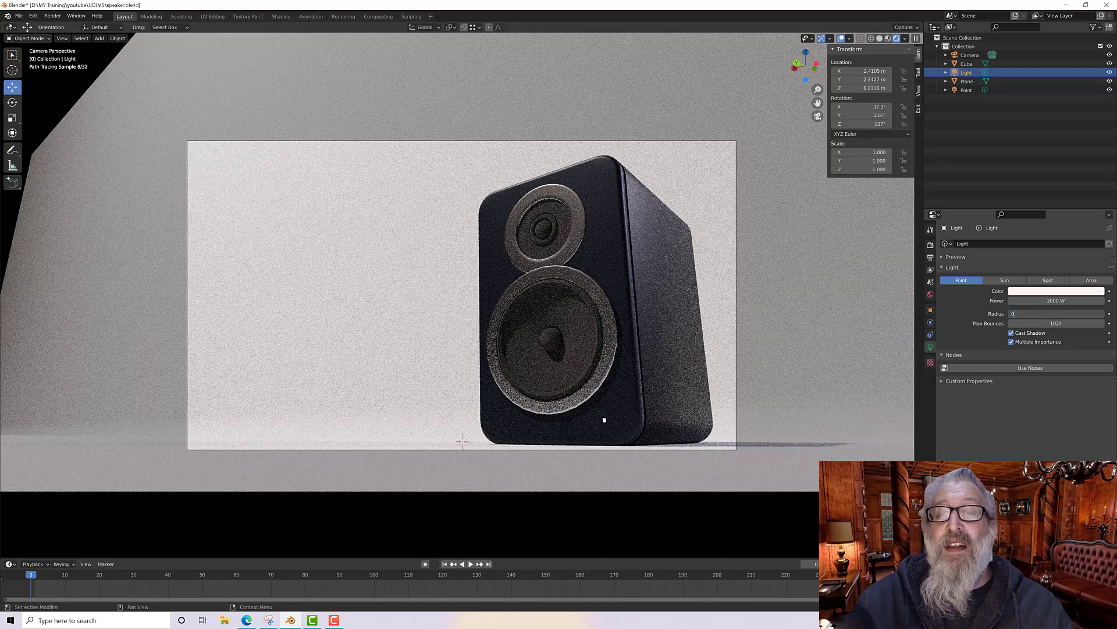
type(".4")
key("Return")
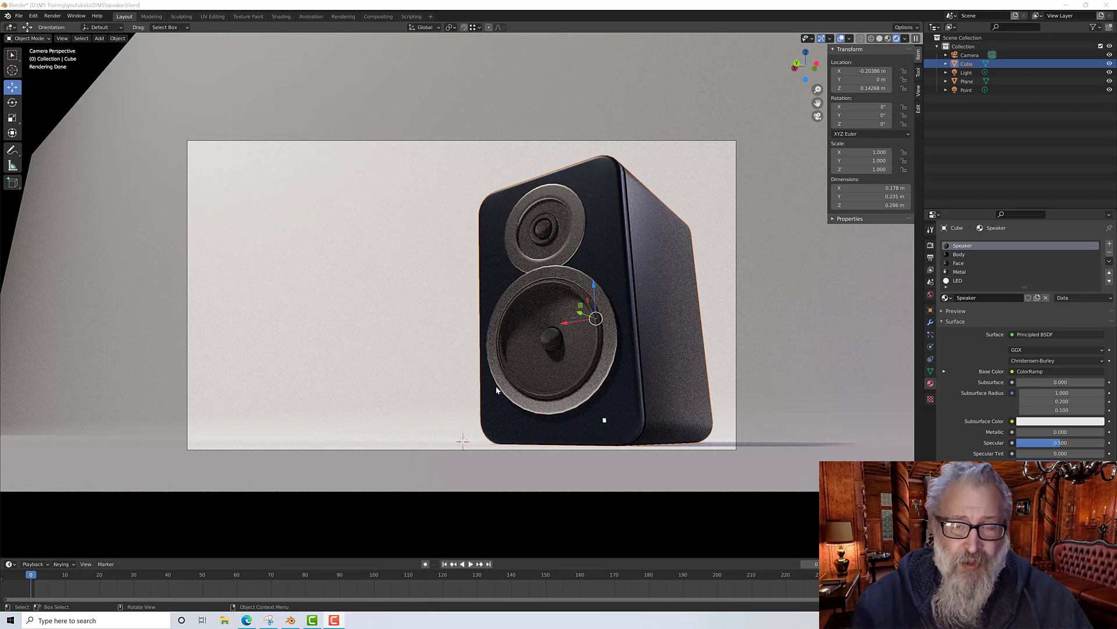
Step: Open the Shading workspace and inspect the speaker grille's material up close in the viewport and node editor
left_click(11, 55)
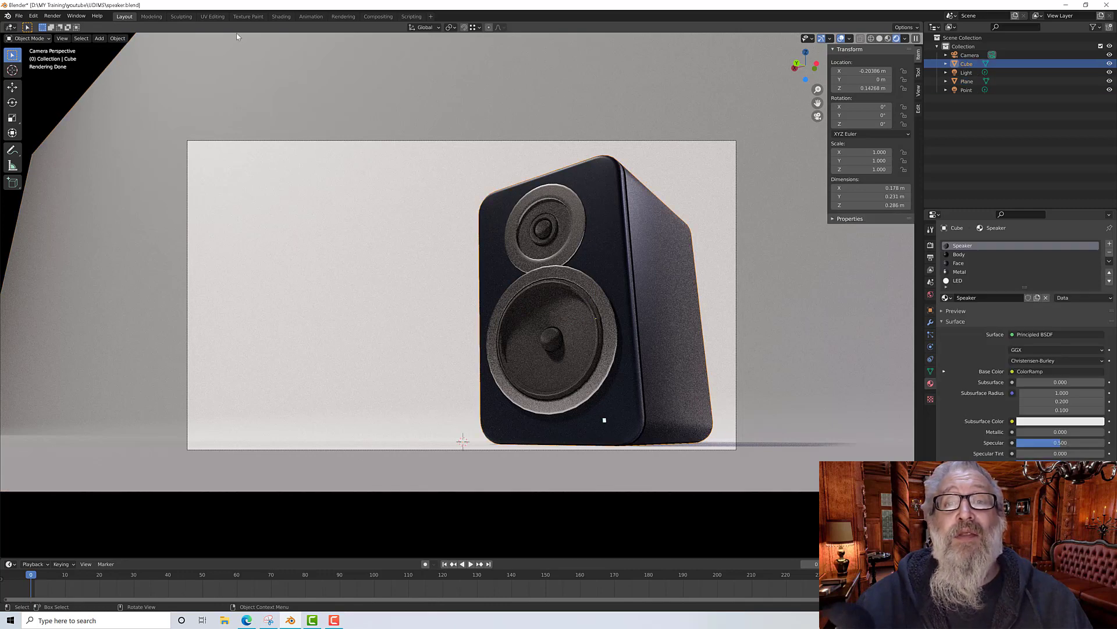
left_click(281, 16)
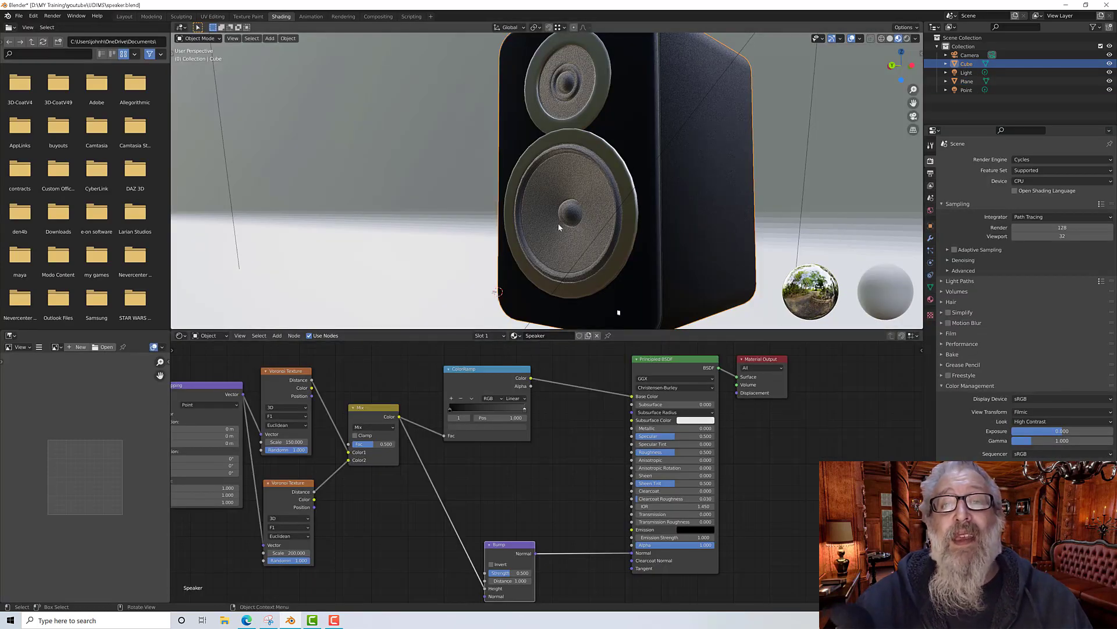
scroll(586, 182, "up", 8)
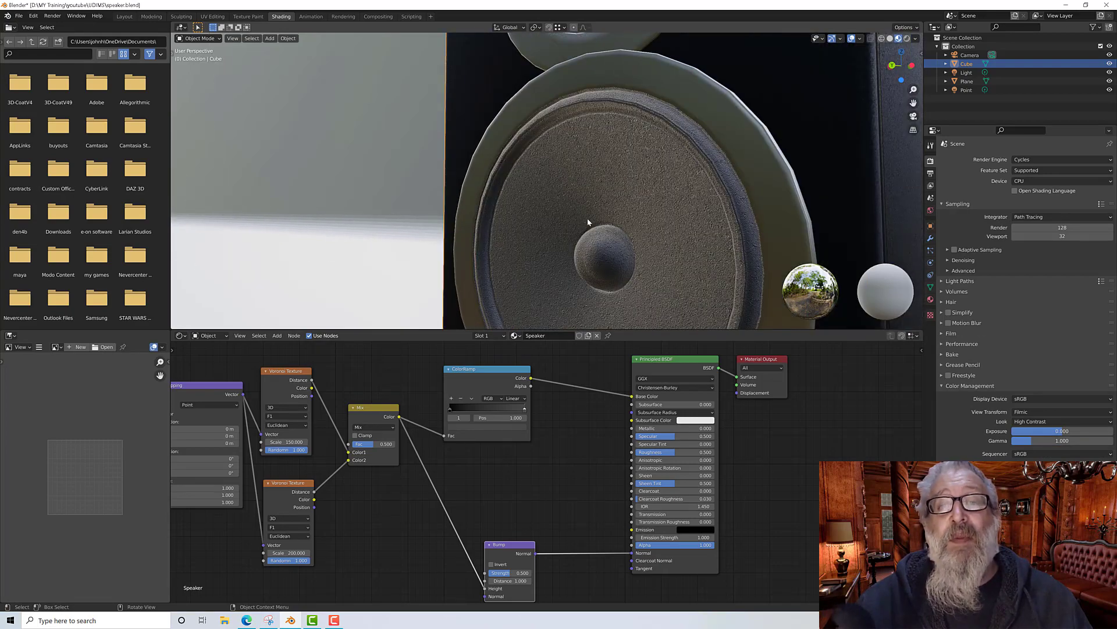
scroll(607, 226, "up", 4)
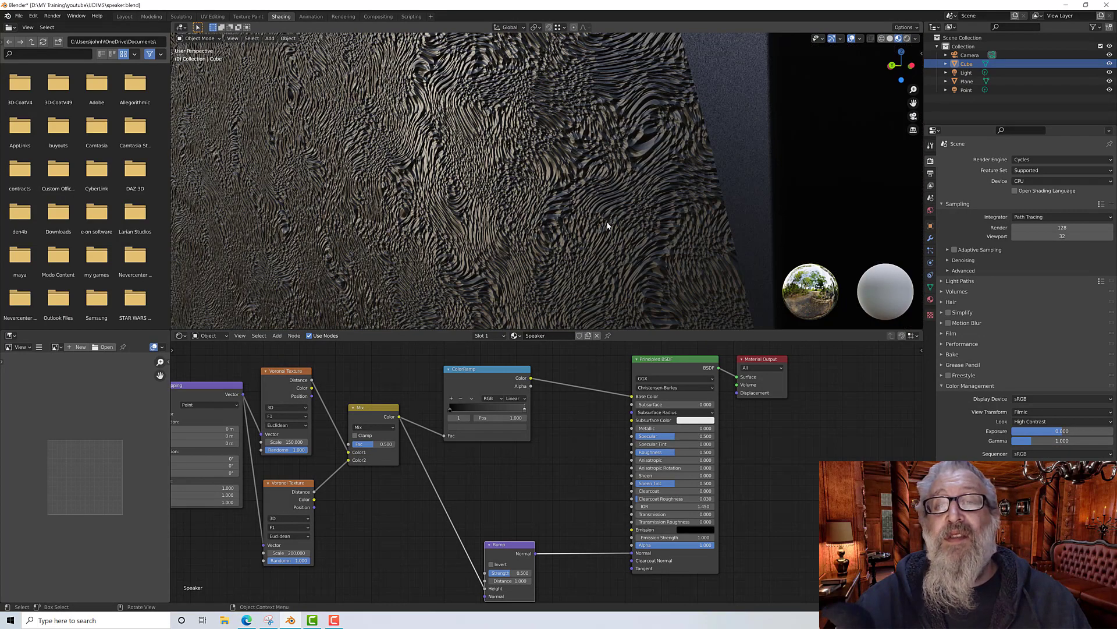
scroll(607, 226, "down", 3)
scroll(383, 497, "down", 1)
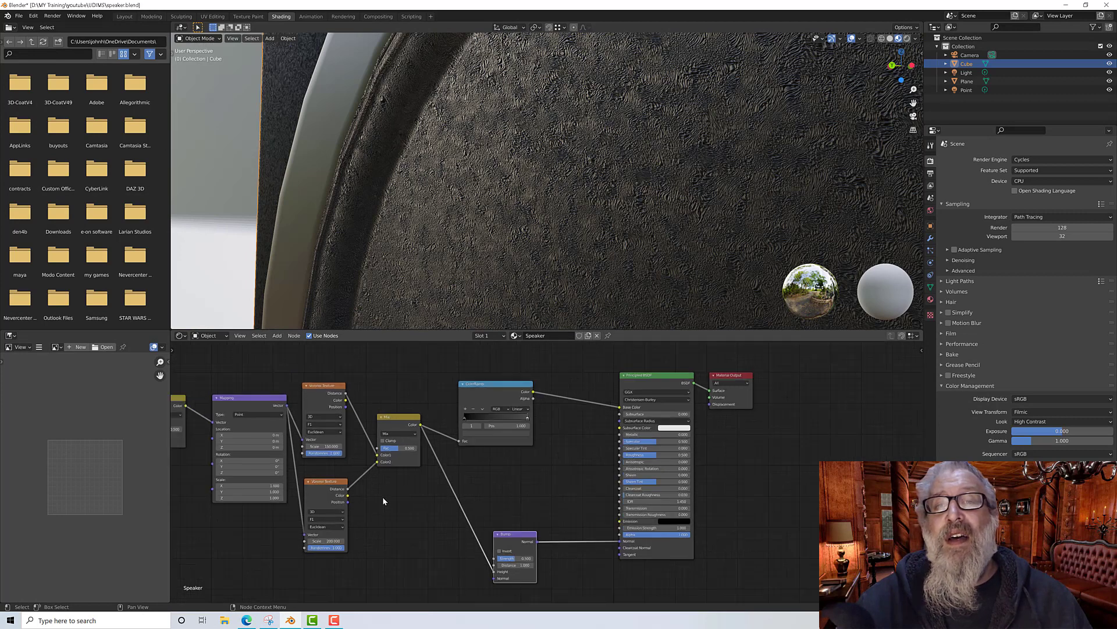
middle_click_drag(382, 497, 413, 471)
scroll(462, 483, "down", 1)
scroll(528, 485, "up", 1)
scroll(519, 408, "up", 1)
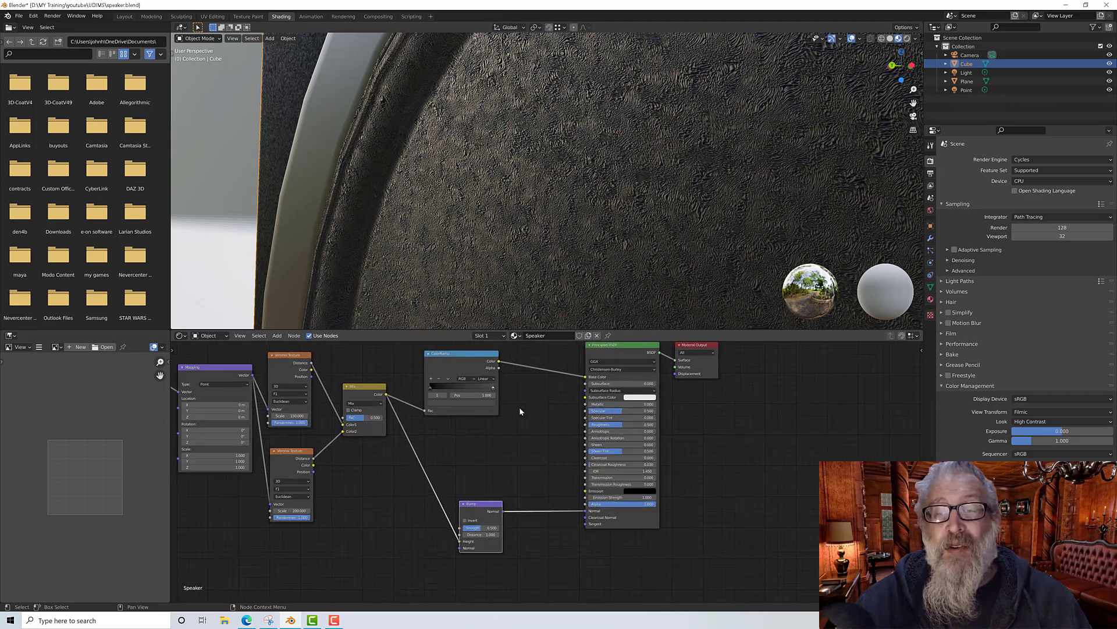
scroll(547, 388, "up", 1)
Step: Reposition the Bump and ColorRamp nodes in the speaker material's node tree
middle_click_drag(547, 388, 552, 429)
middle_click_drag(546, 460, 545, 428)
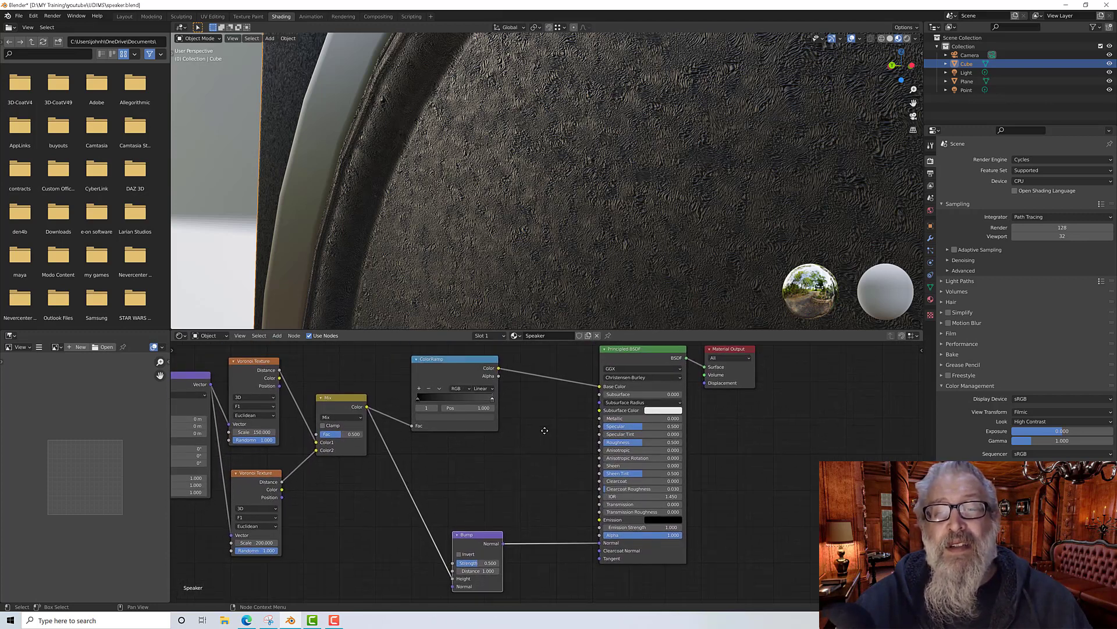
left_click_drag(477, 534, 495, 533)
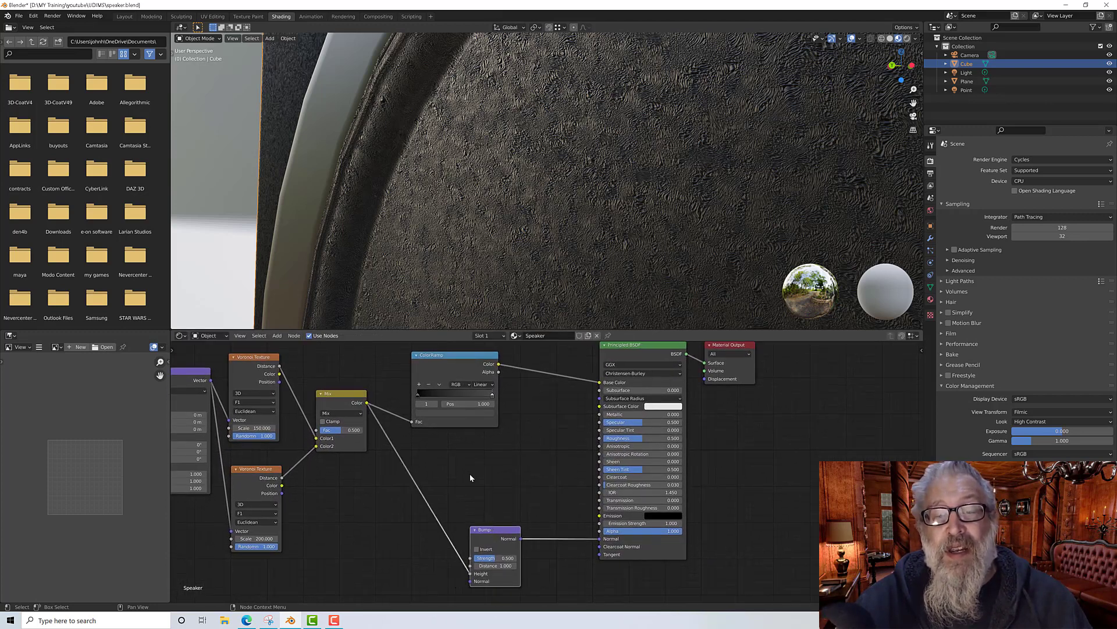
left_click_drag(439, 361, 474, 374)
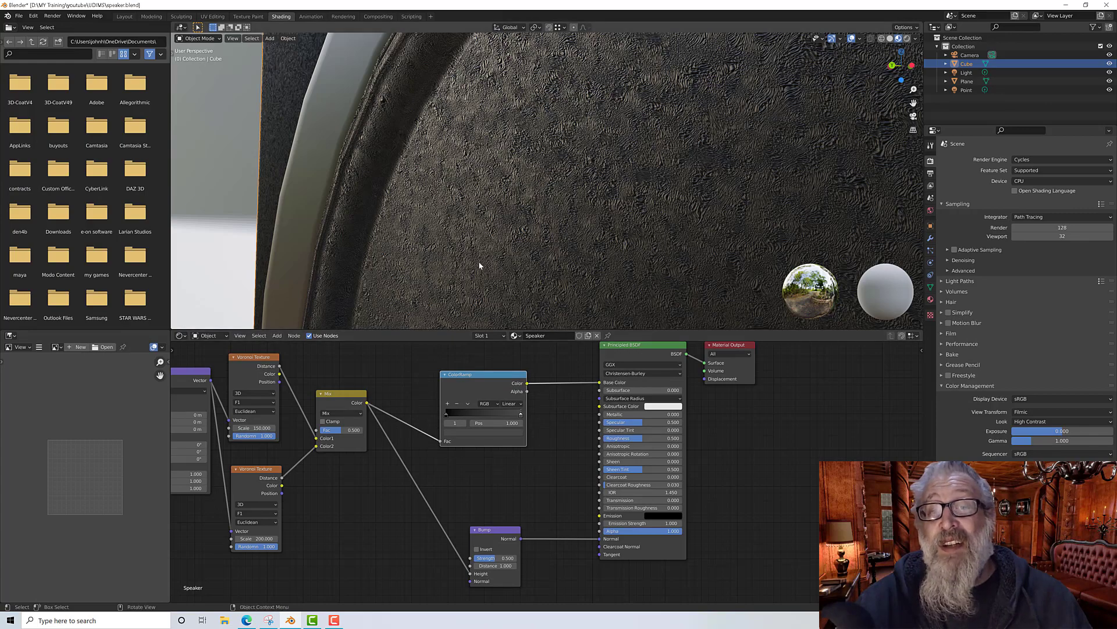
middle_click_drag(478, 261, 474, 262)
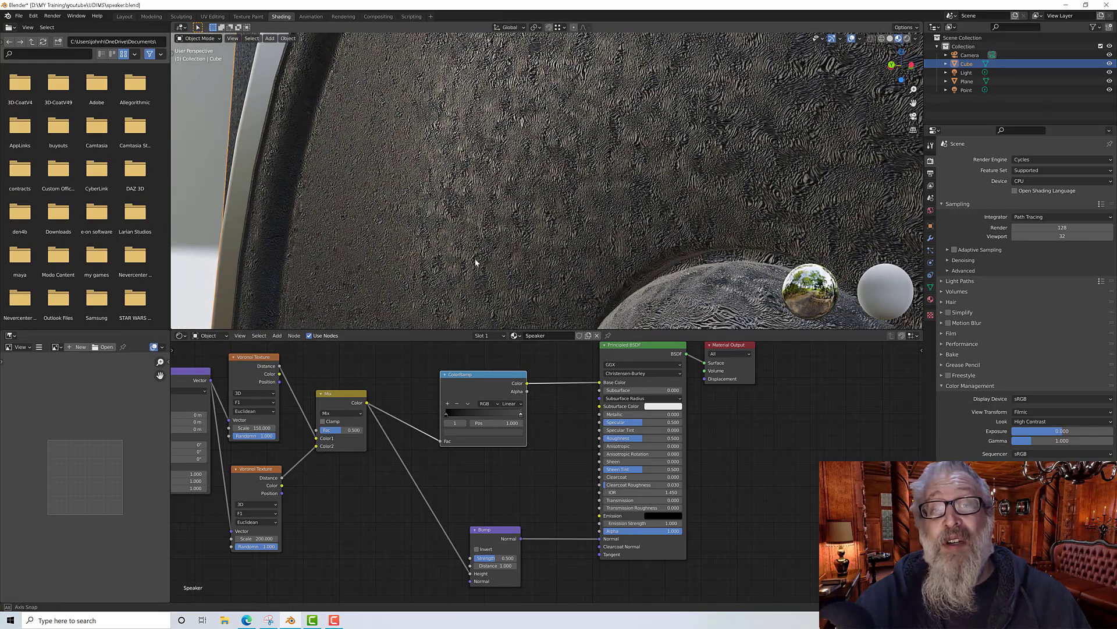
left_click_drag(489, 529, 485, 522)
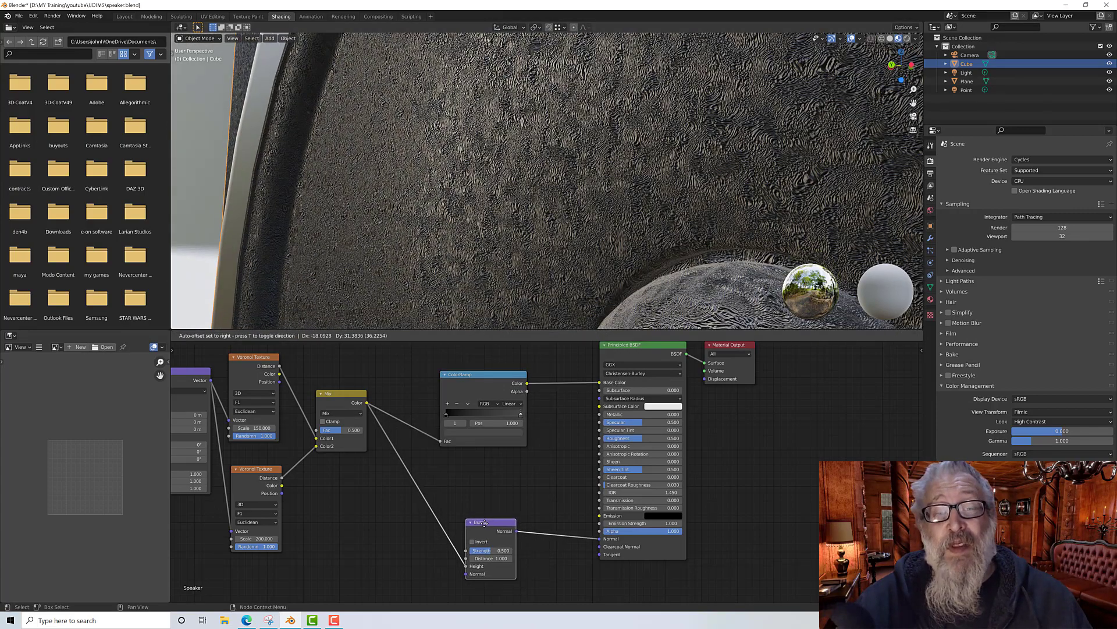
scroll(508, 226, "down", 10)
scroll(508, 225, "up", 4)
scroll(509, 230, "up", 3)
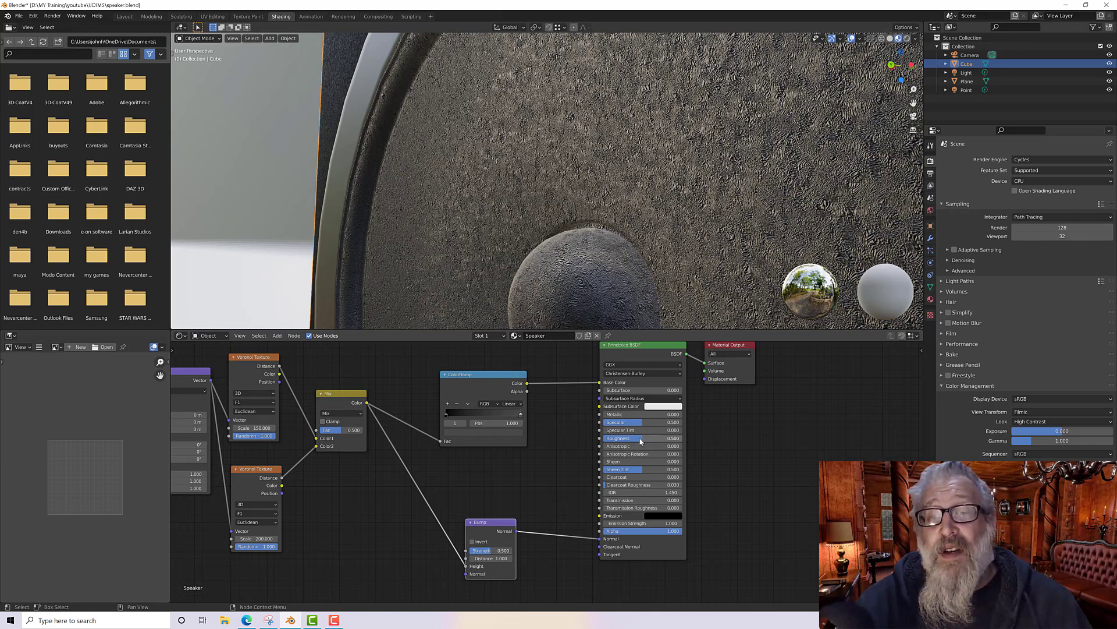
Step: Lower the Principled BSDF roughness to 0.2 and switch the viewport to rendered shading
left_click_drag(642, 438, 619, 438)
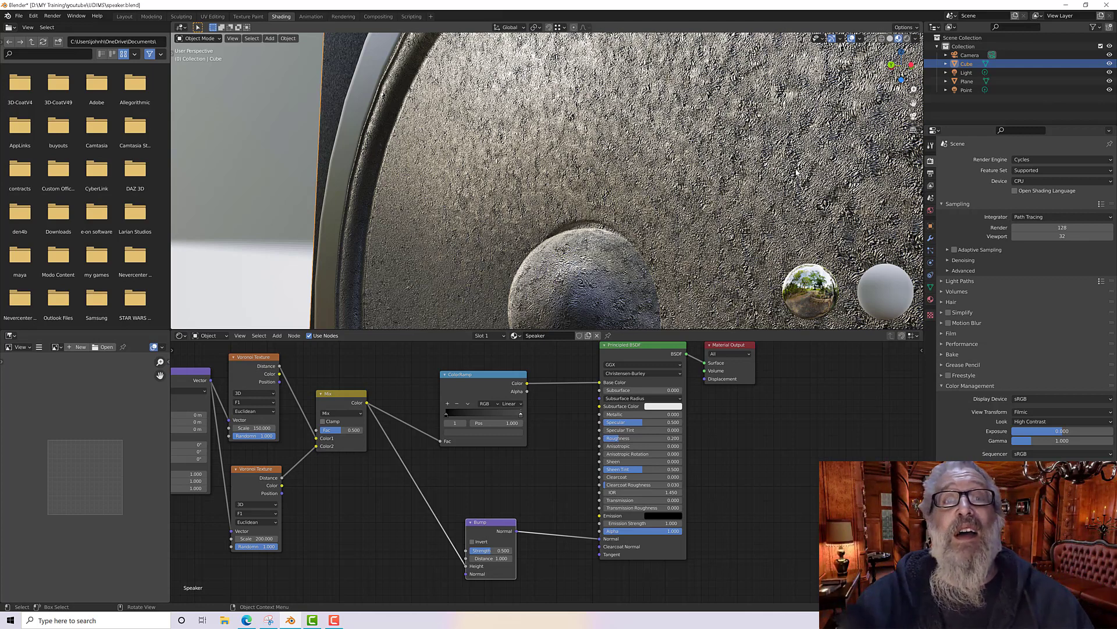
left_click(906, 39)
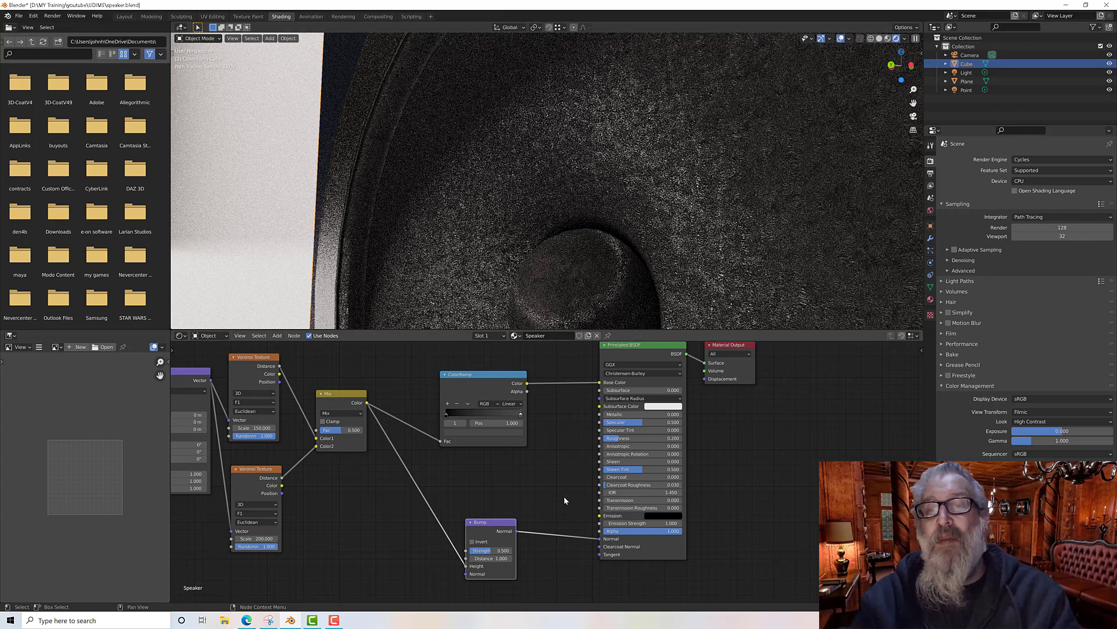
Step: Set the Bump node's strength to 0.4
left_click_drag(495, 522, 508, 525)
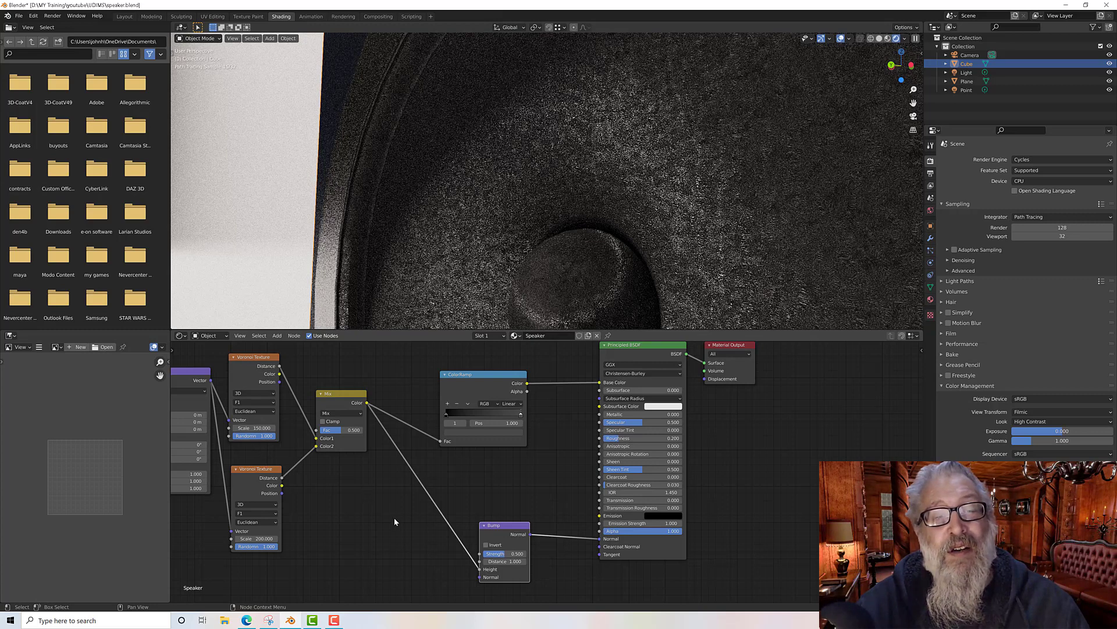
left_click_drag(500, 529, 491, 519)
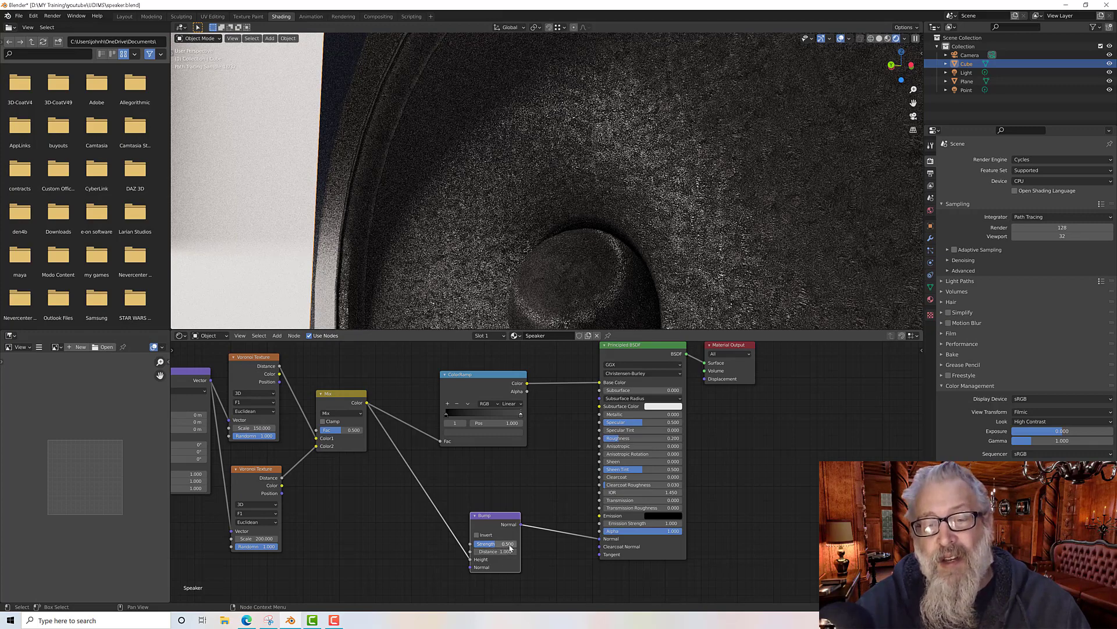
double_click(491, 544)
type("0")
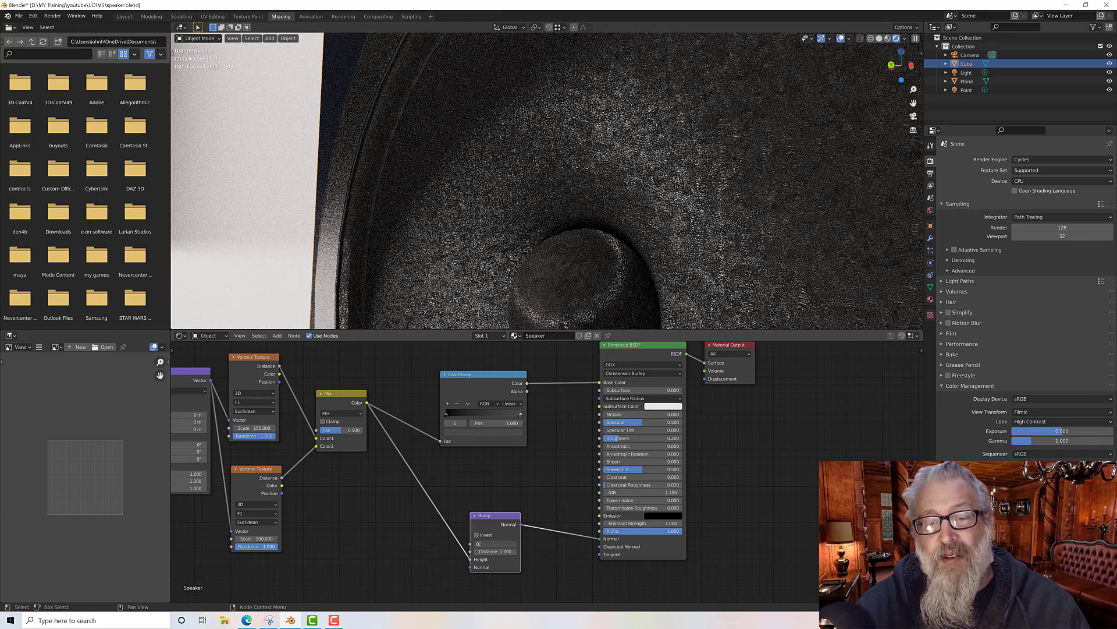
type(".4")
key("Return")
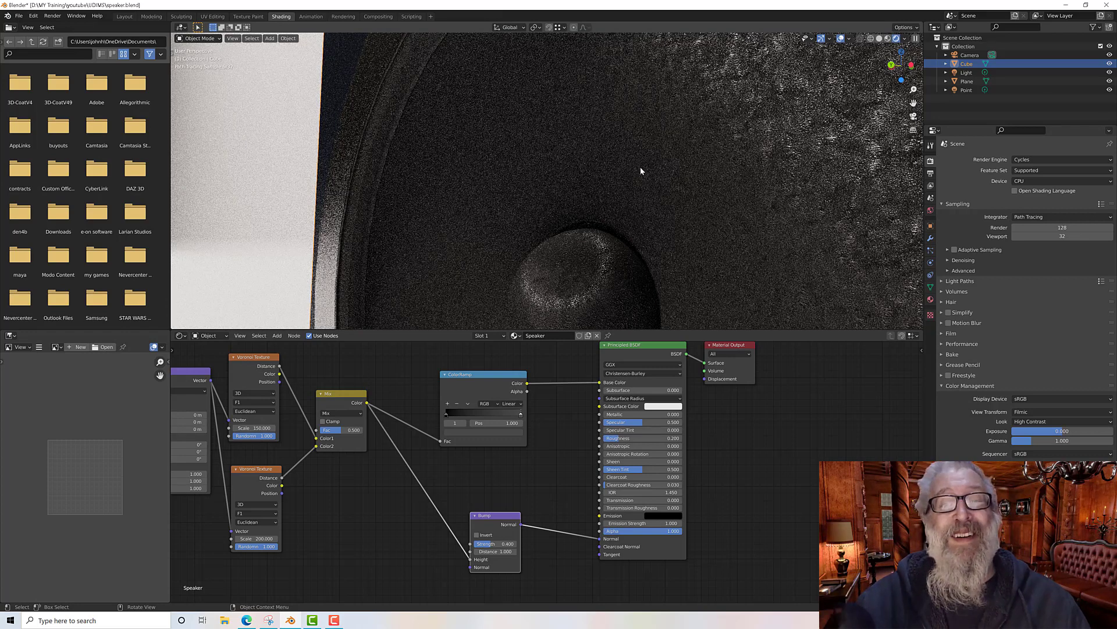
Step: Try Bump node strengths of 0.5 and 0.3
left_click(515, 545)
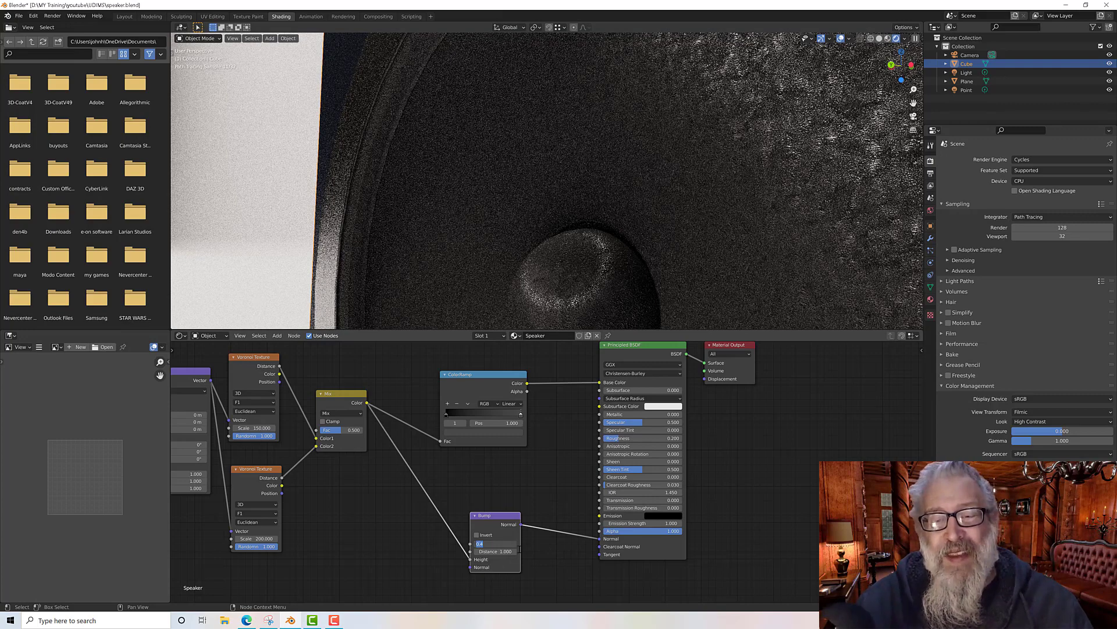
type("0.5")
key("Return")
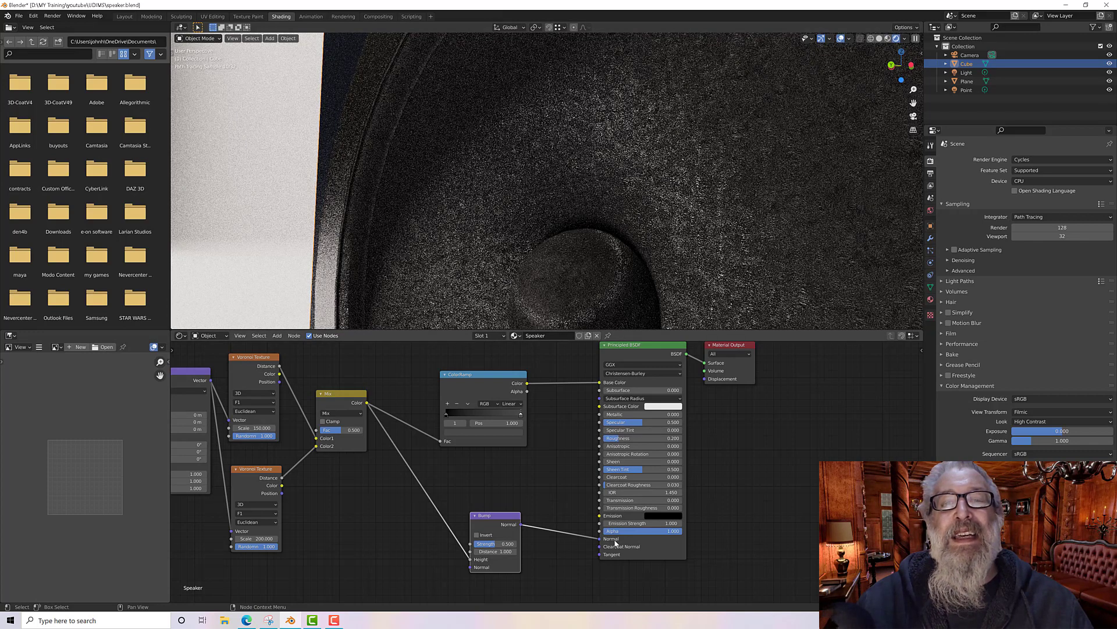
left_click(511, 544)
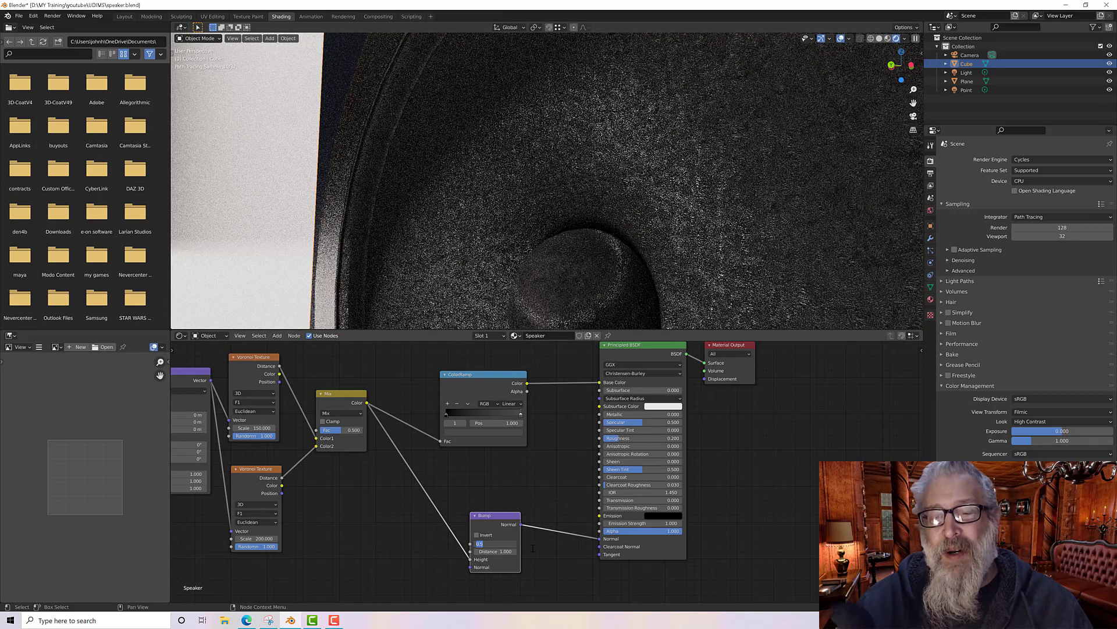
type("0")
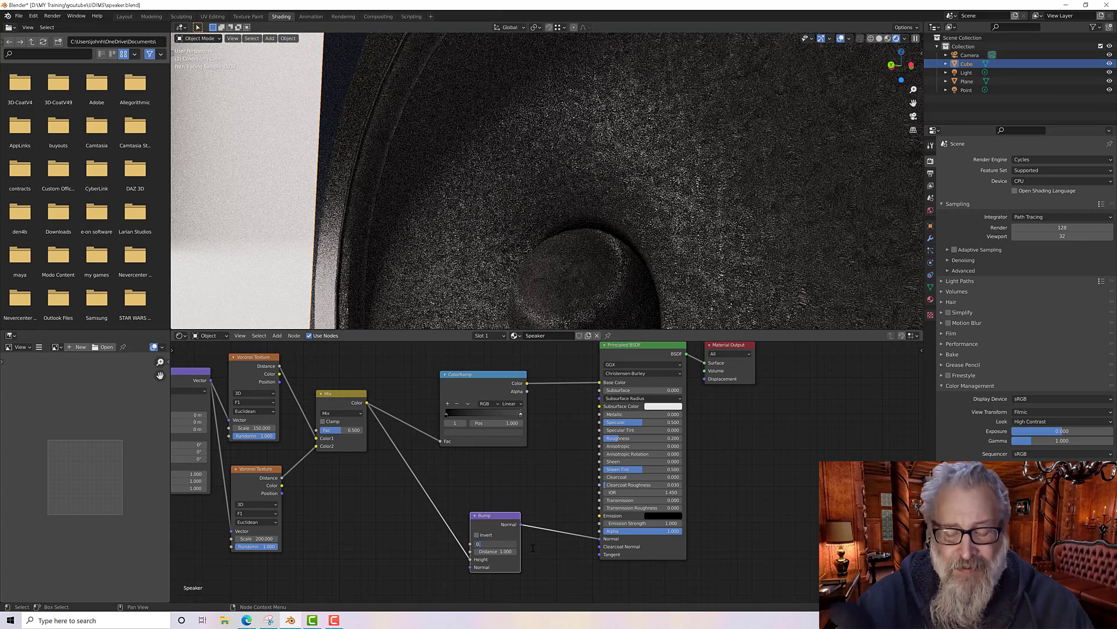
type(".3")
key("Return")
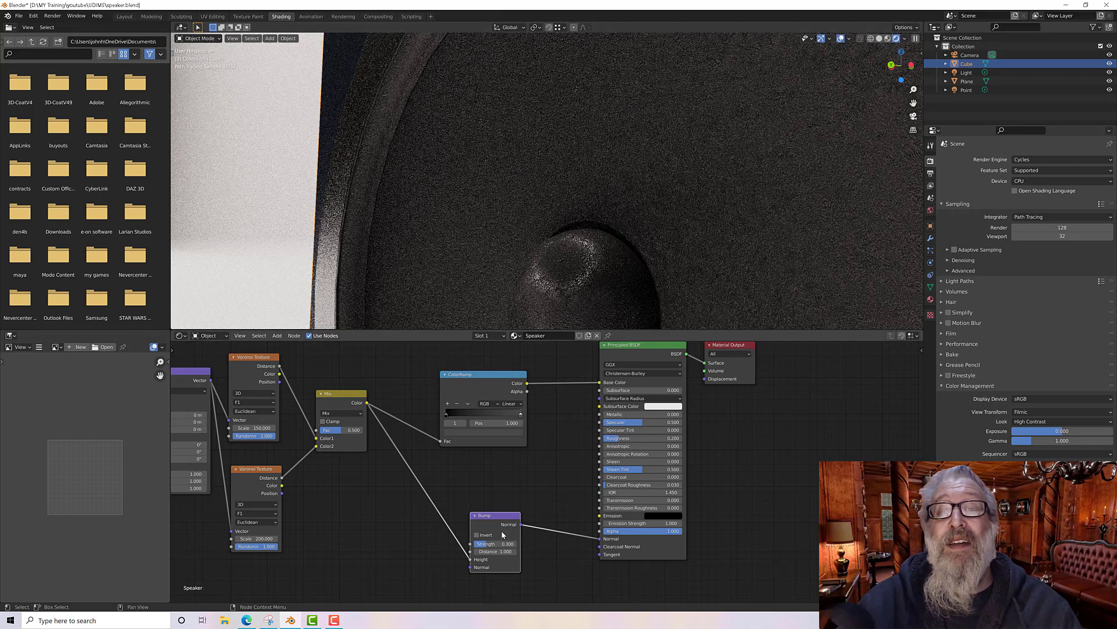
Step: Set the Bump node's strength to 0.1
left_click(508, 544)
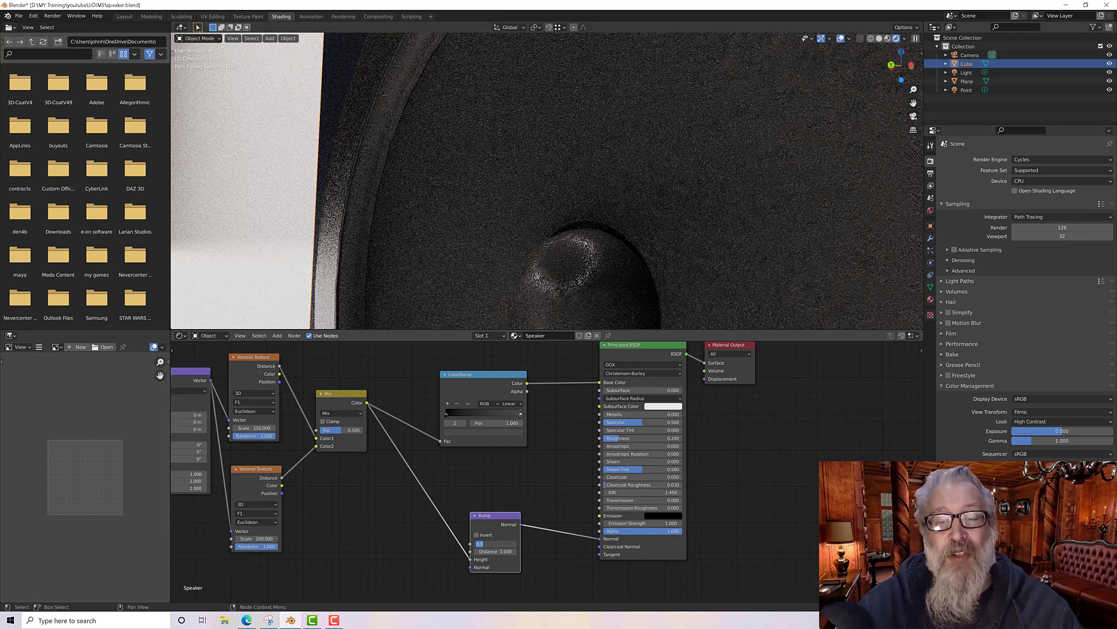
type("0")
key("Return")
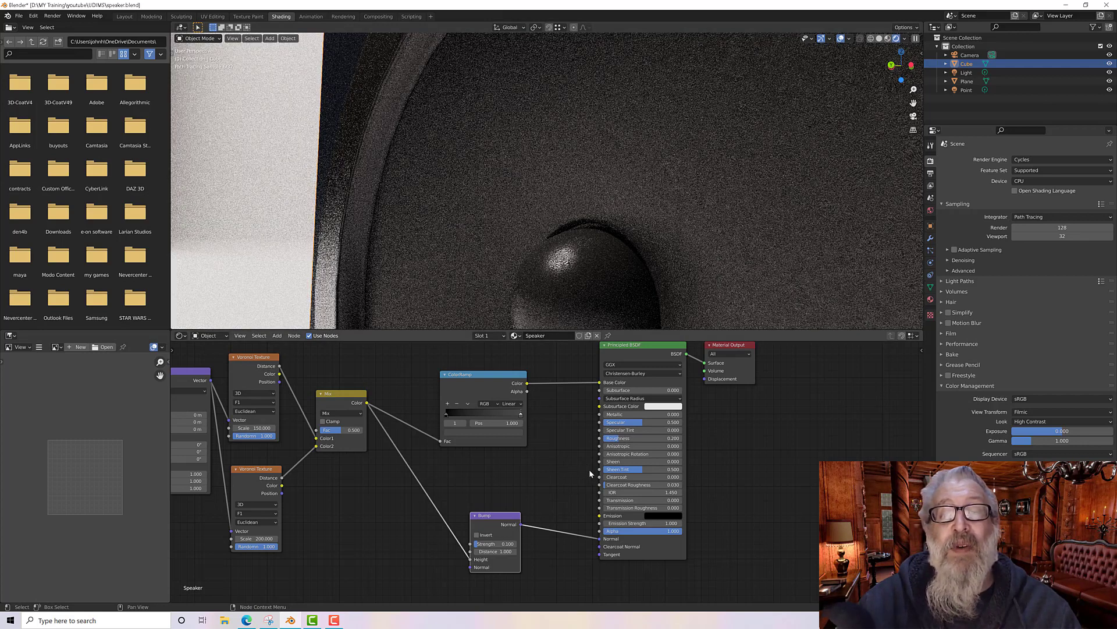
Step: Try a lower Principled BSDF roughness, then restore it to 0.2
left_click(640, 438)
type("0.1")
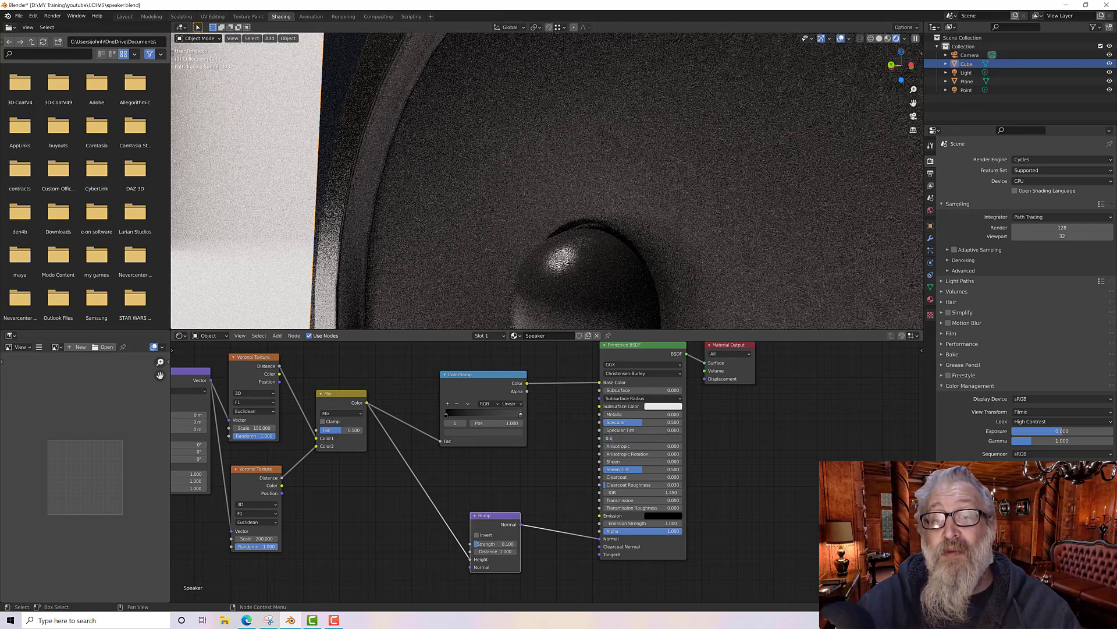
key("Return")
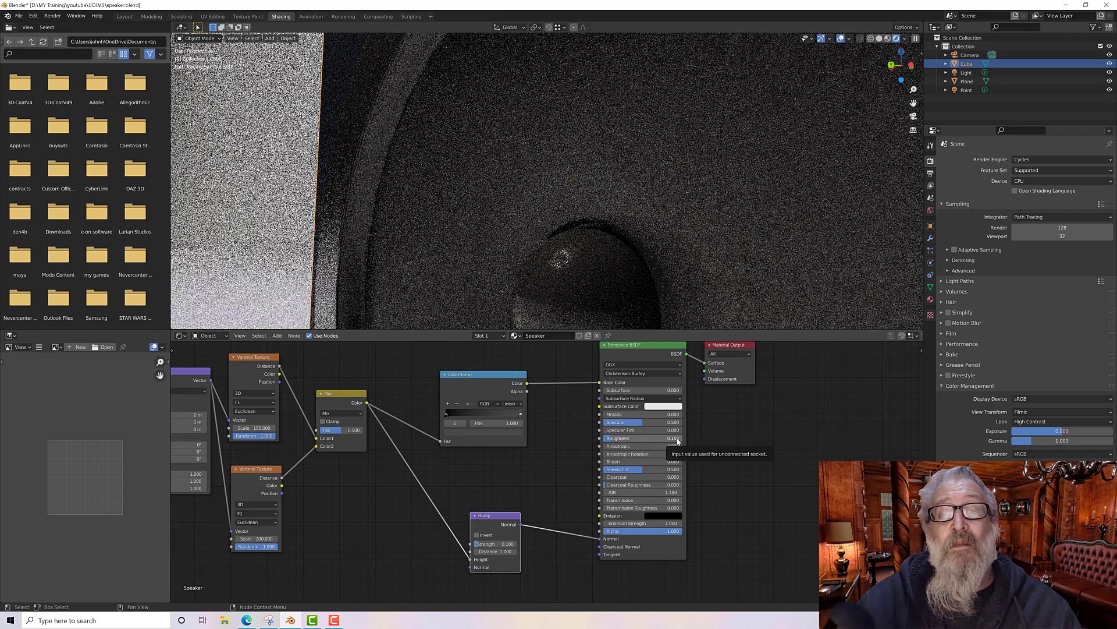
left_click(676, 438)
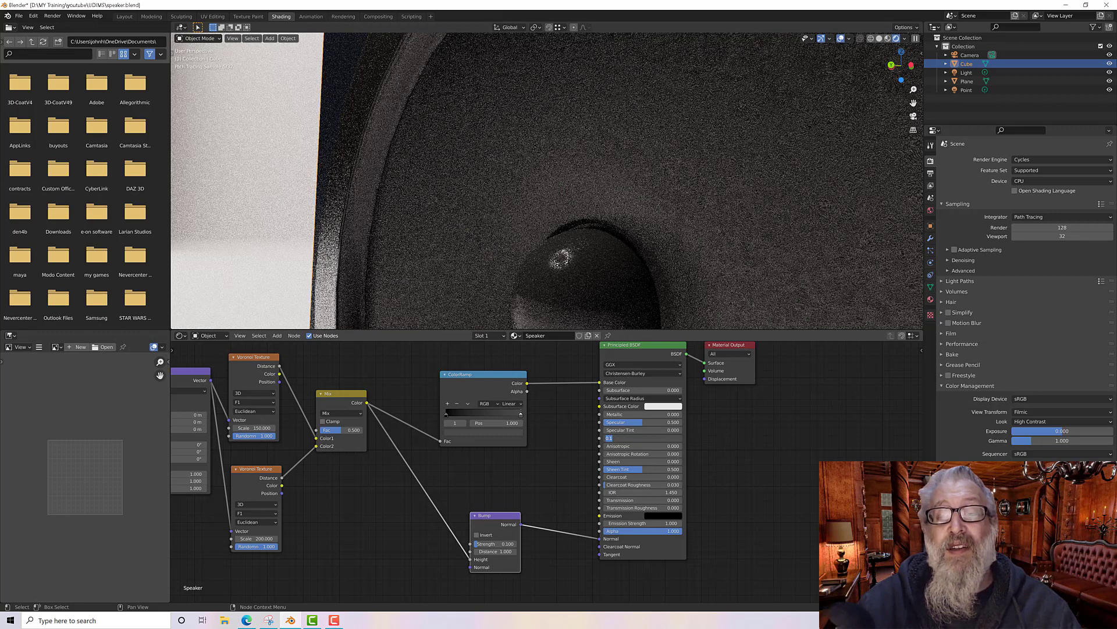
left_click(647, 438)
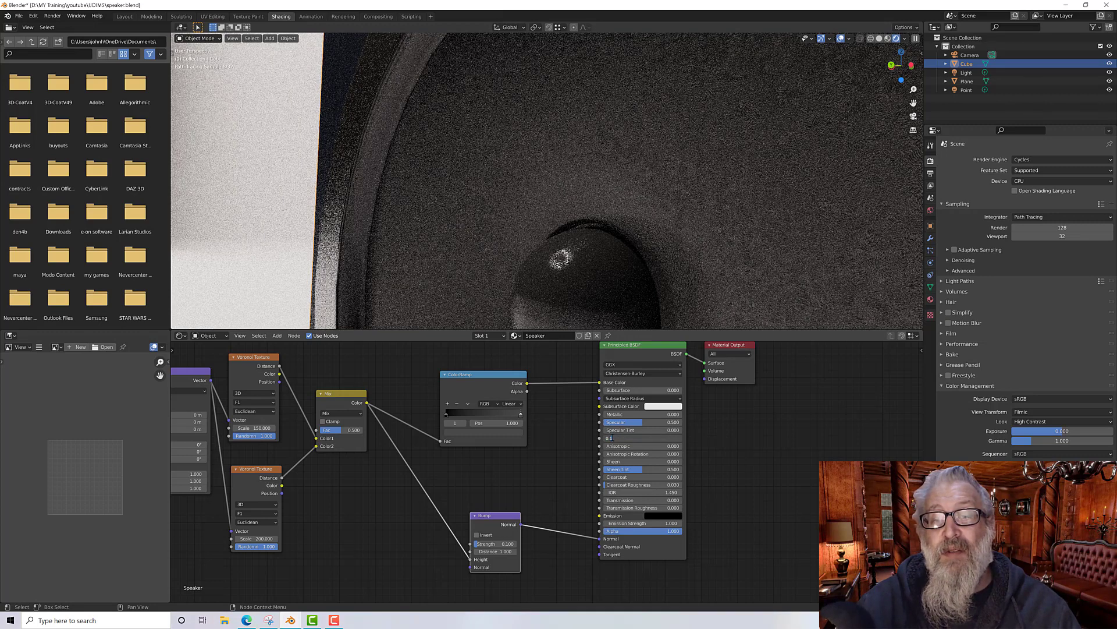
left_click_drag(646, 438, 593, 437)
type("0.2")
key("Return")
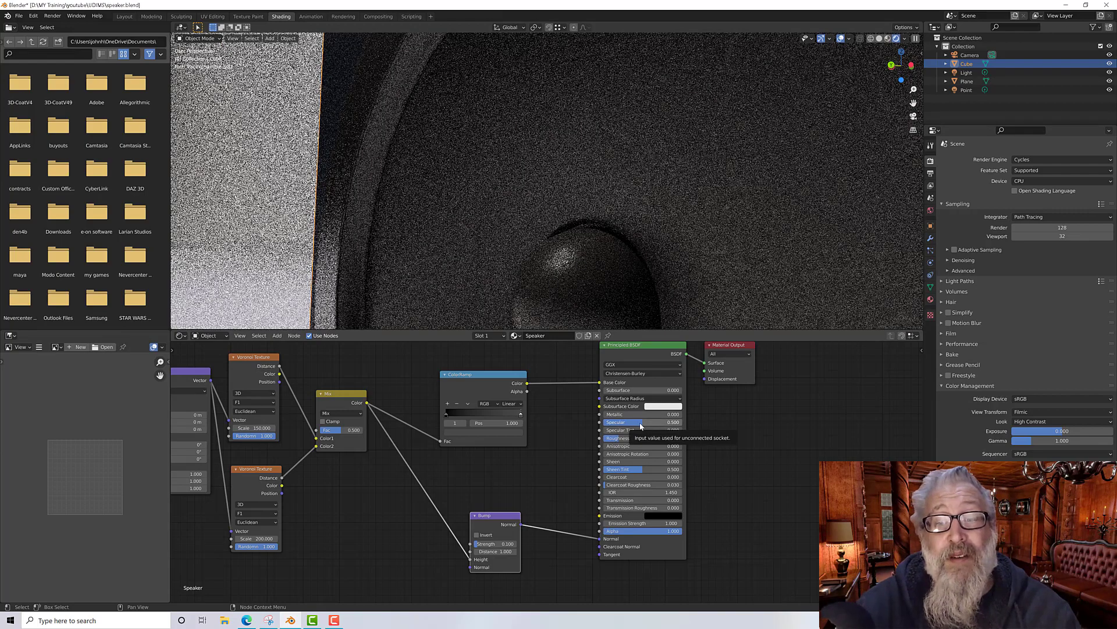
Step: Raise the Principled BSDF specular value to 1.0
left_click_drag(642, 427, 681, 422)
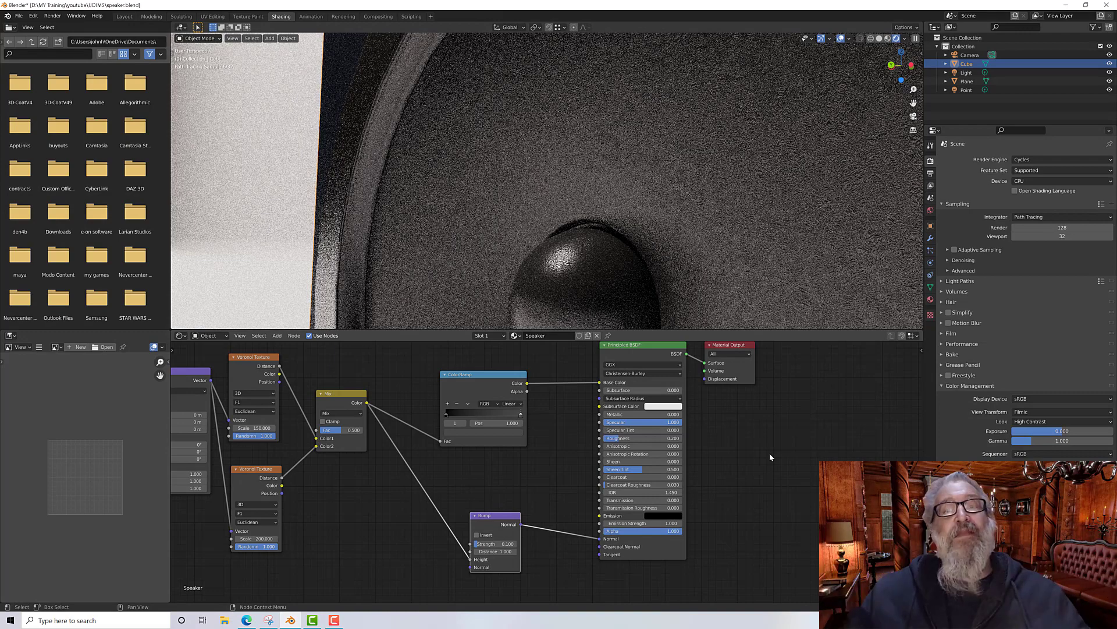
Step: Try Principled BSDF specular values of 0.5 and then 0
double_click(674, 423)
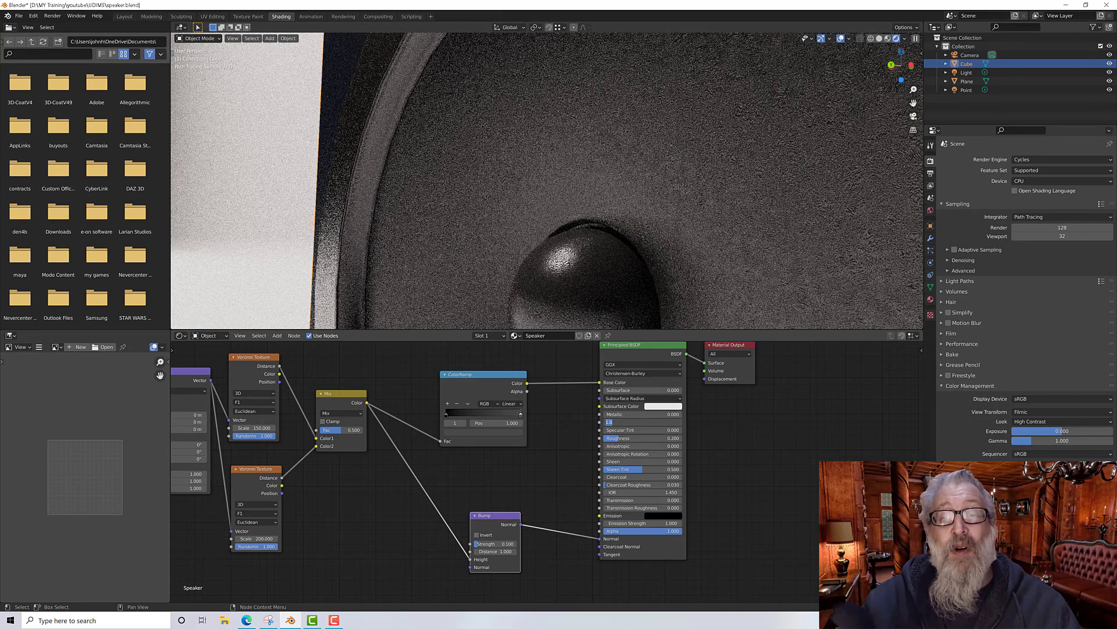
type("0.5")
key("Return")
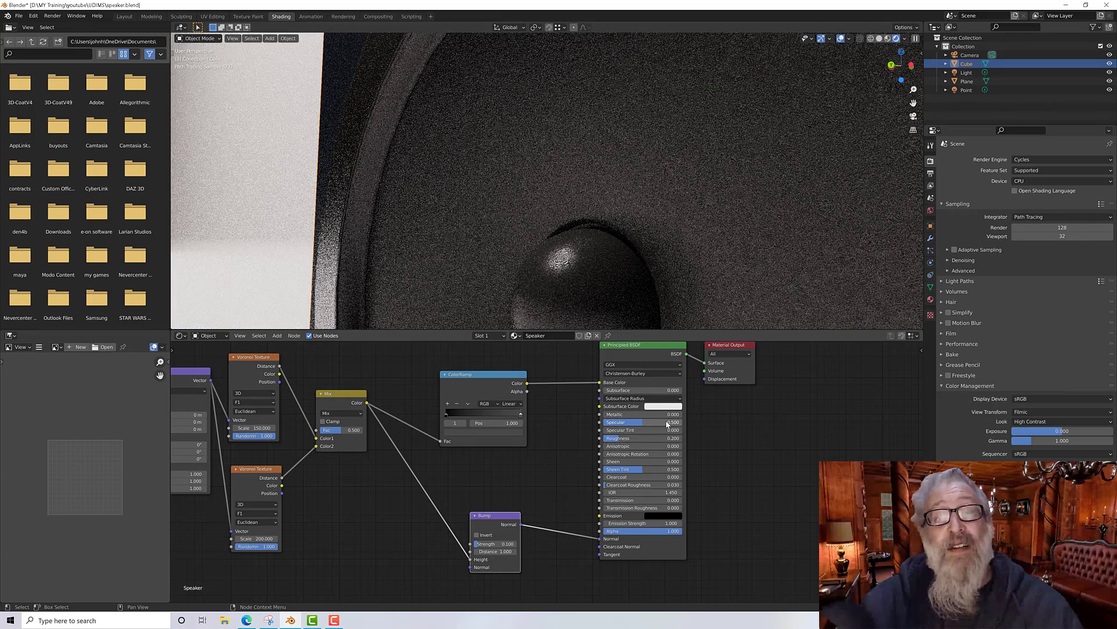
left_click(667, 424)
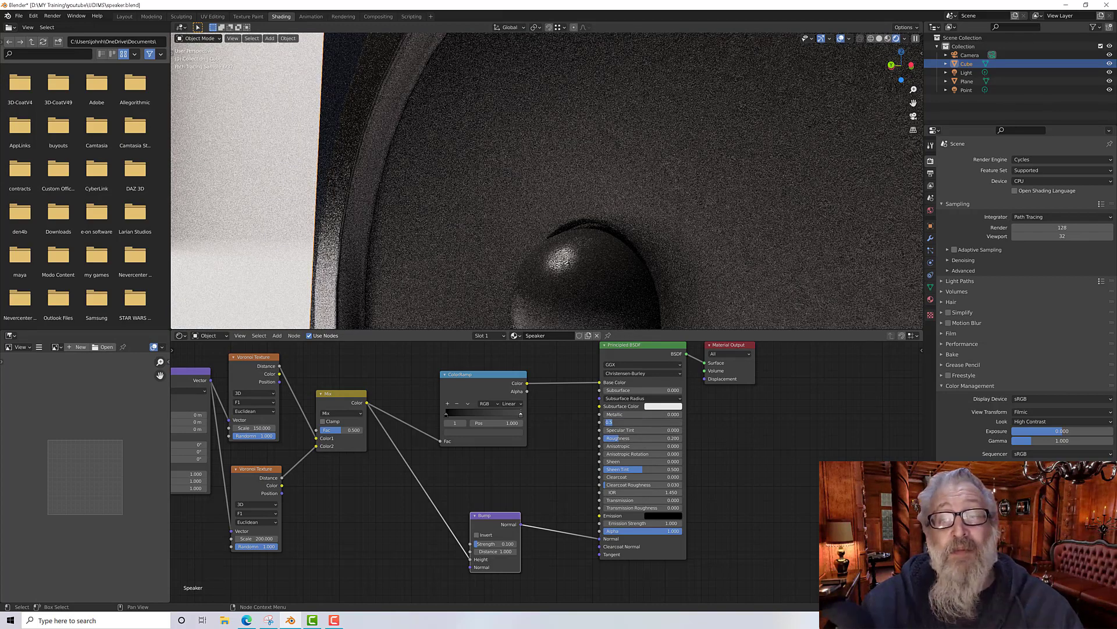
type("0")
key("Return")
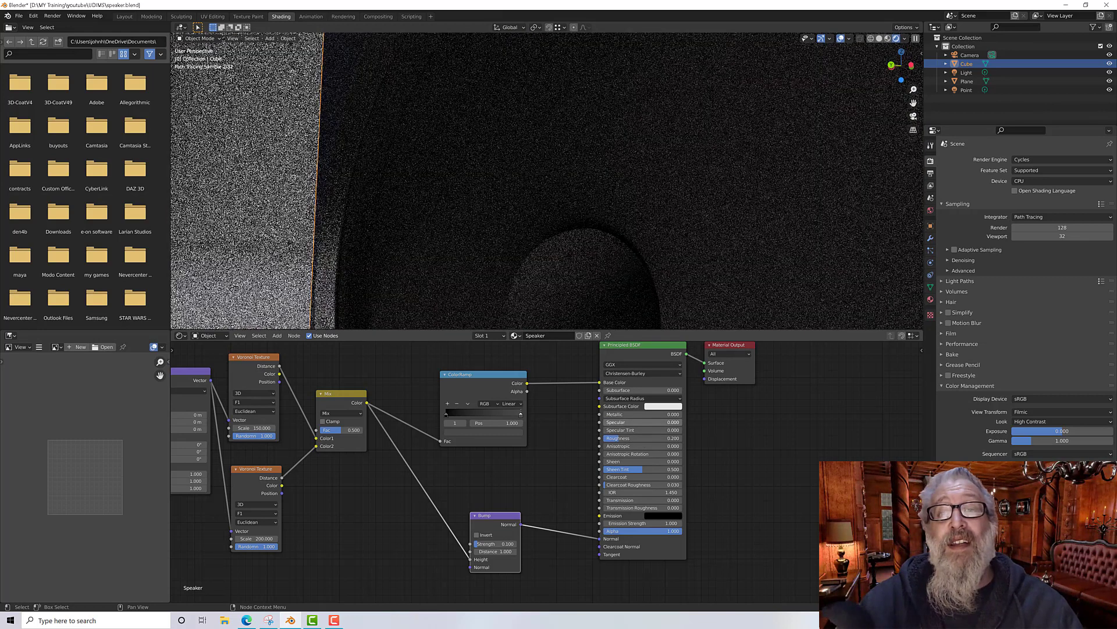
Step: Set the Principled BSDF specular value to 0.75
left_click(679, 422)
type("0.")
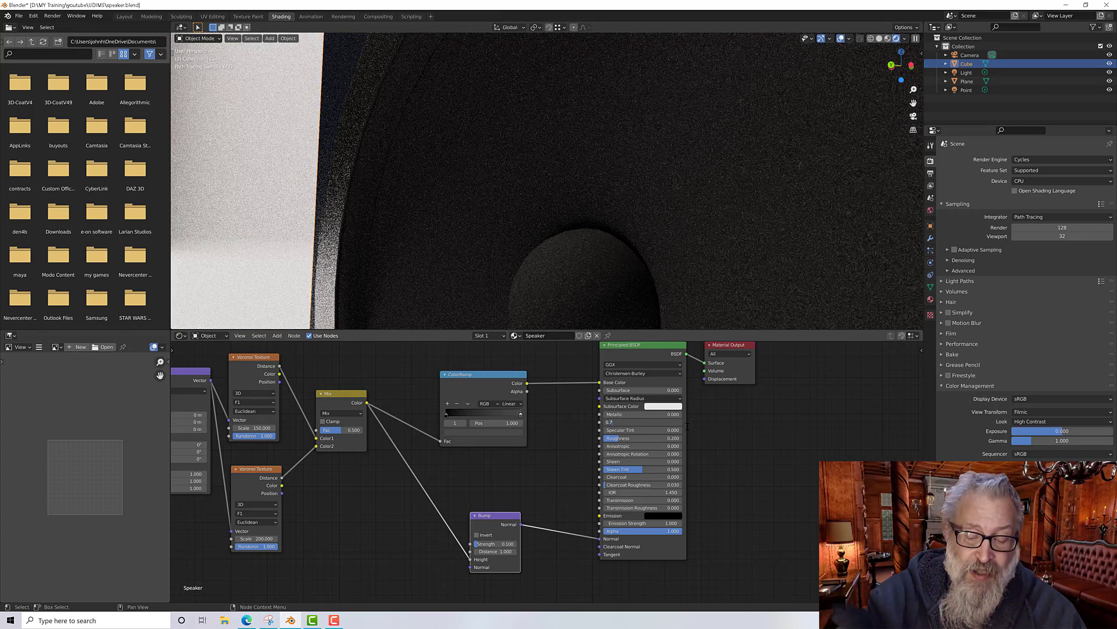
type("75")
key("Return")
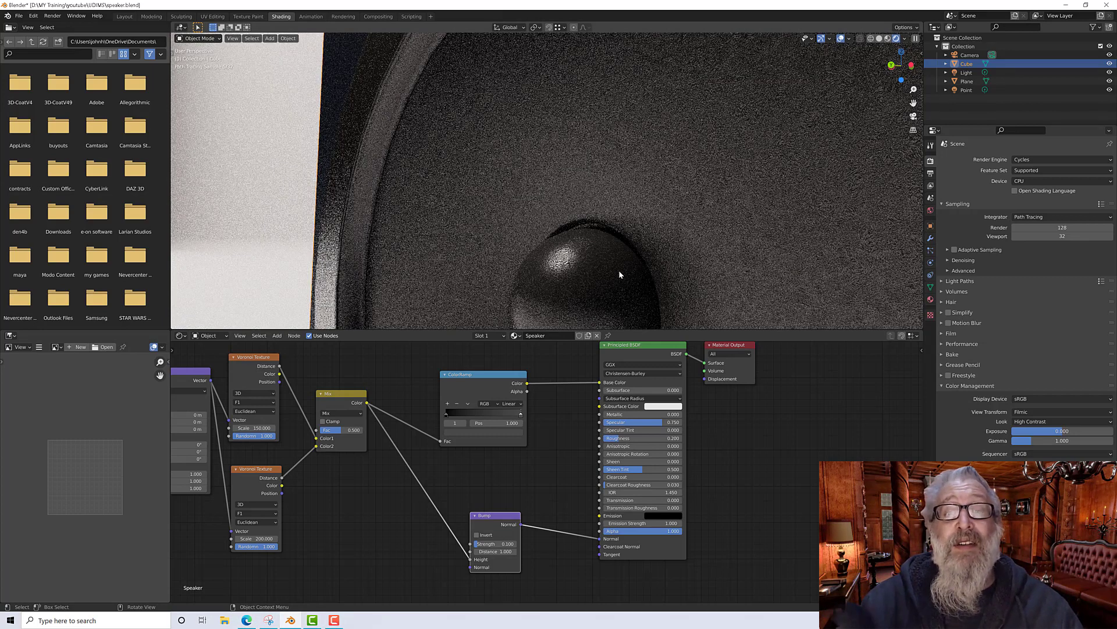
Step: Preview the speaker in Material Preview shading, and switch to the Layout workspace
left_click(888, 39)
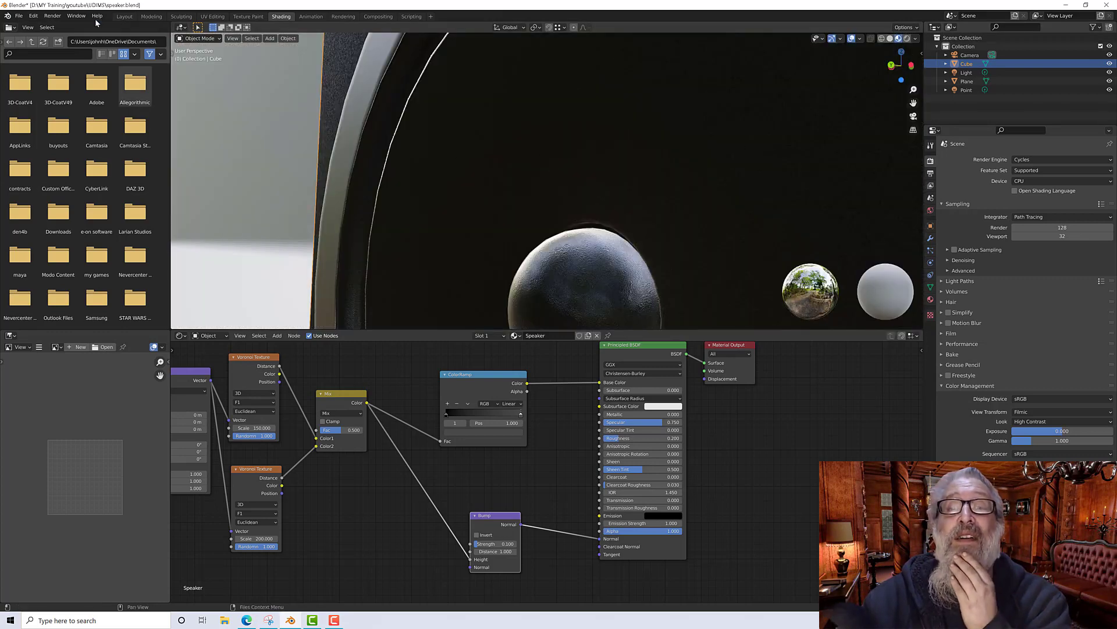
left_click(123, 17)
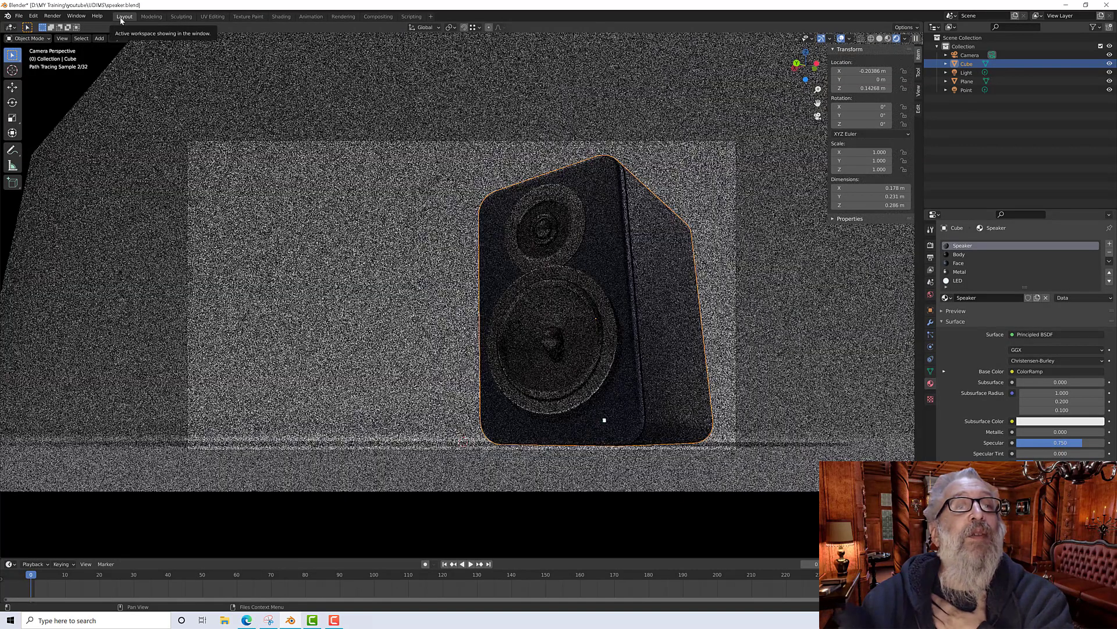
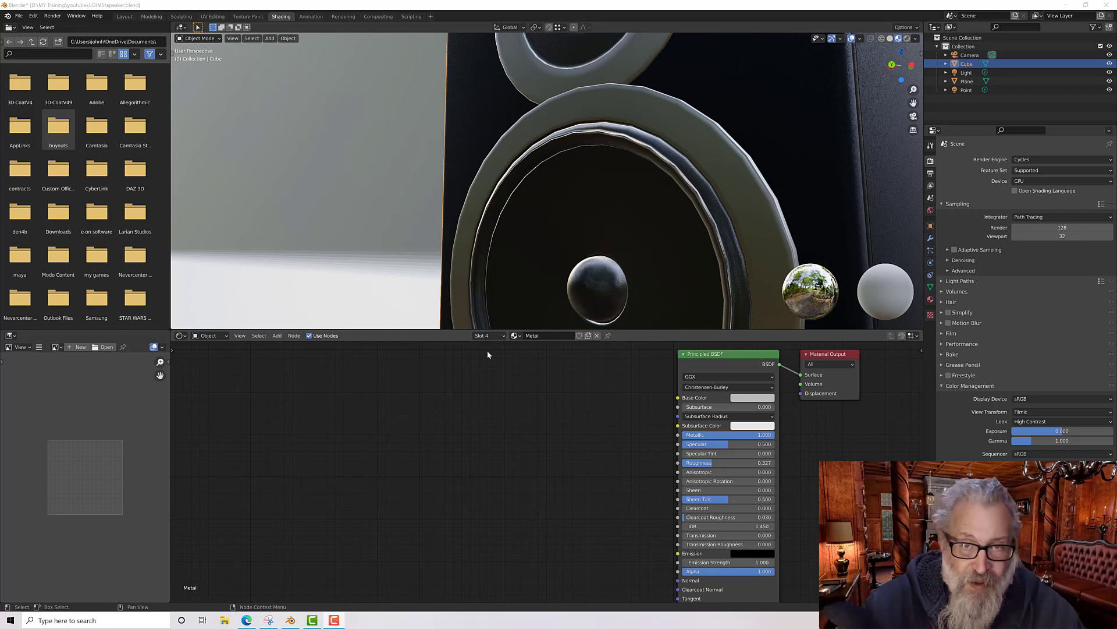
Step: Add a Noise Texture node to the Metal material's node tree
left_click(489, 336)
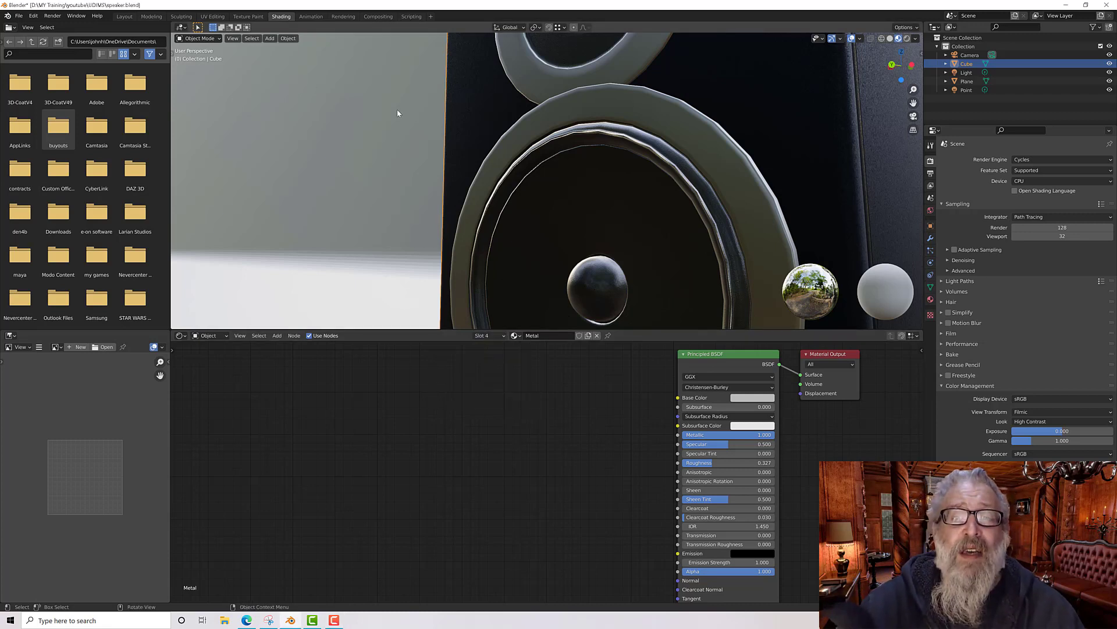
left_click(487, 336)
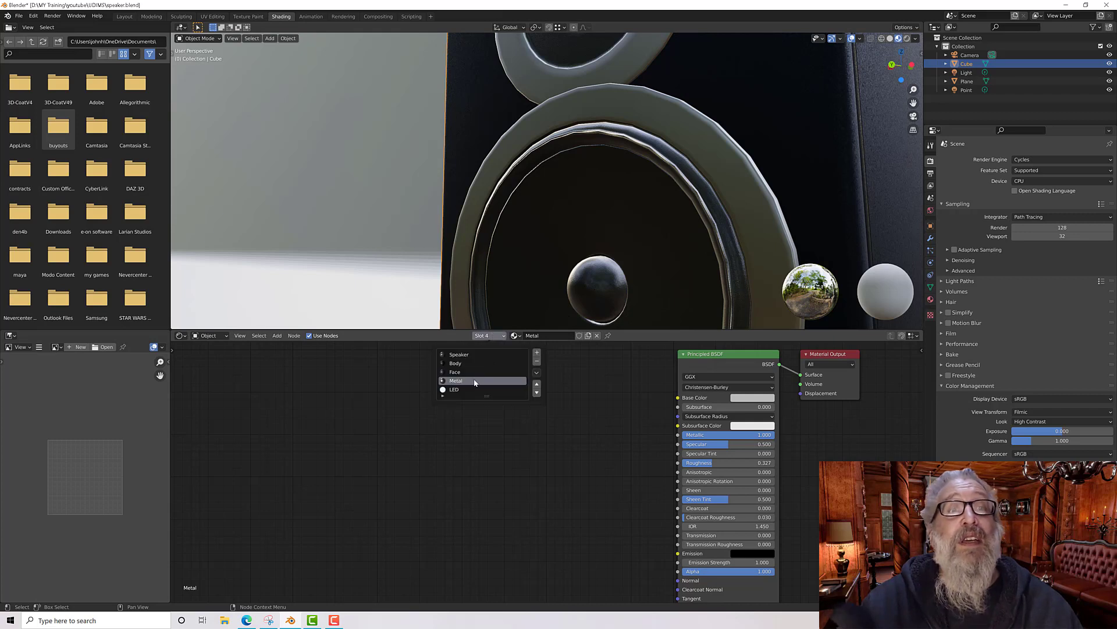
middle_click_drag(626, 412, 565, 417)
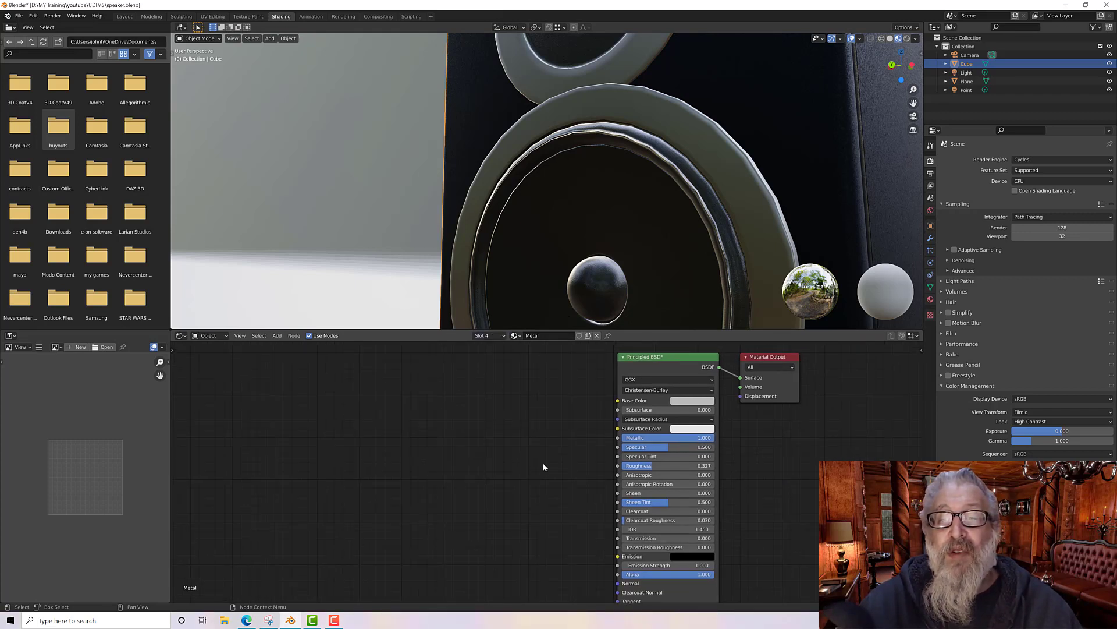
scroll(542, 466, "down", 1)
middle_click_drag(541, 467, 544, 456)
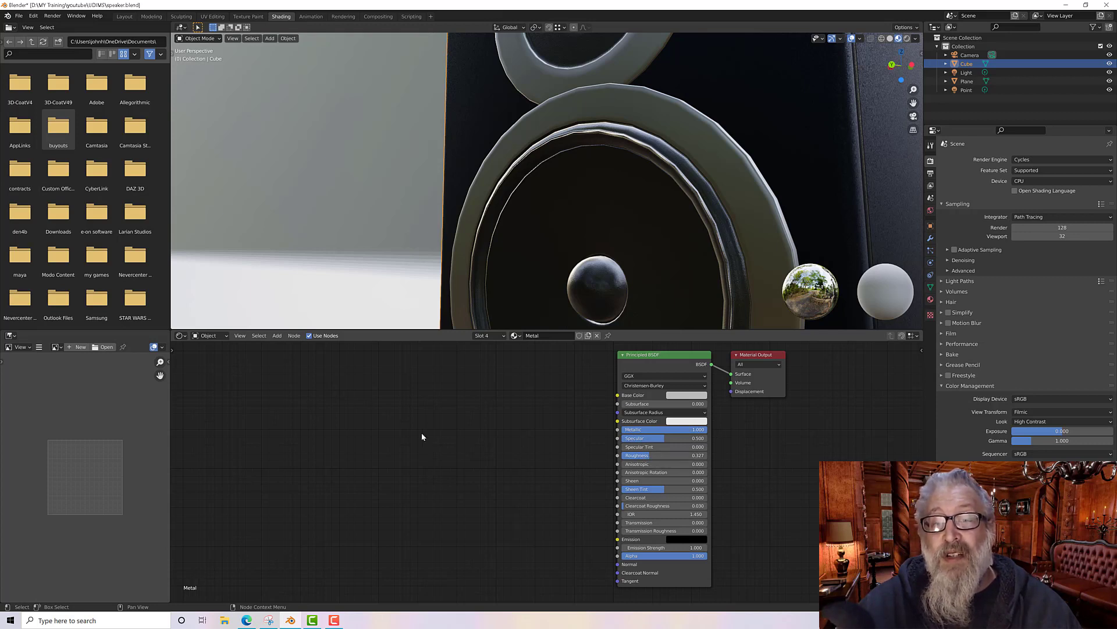
middle_click_drag(439, 438, 419, 443)
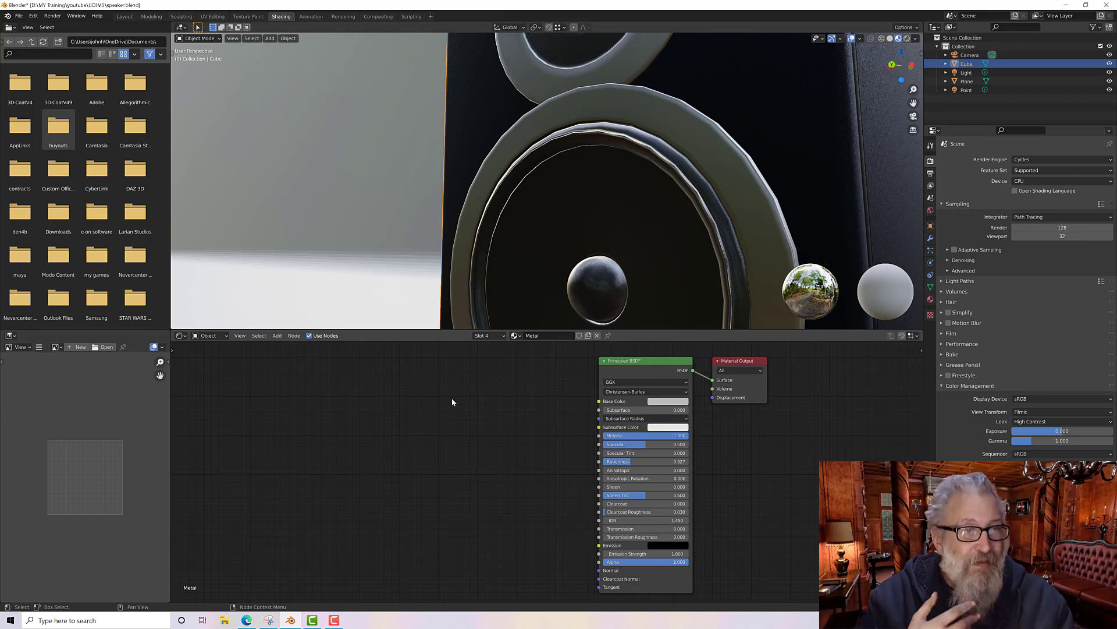
middle_click_drag(452, 399, 478, 394)
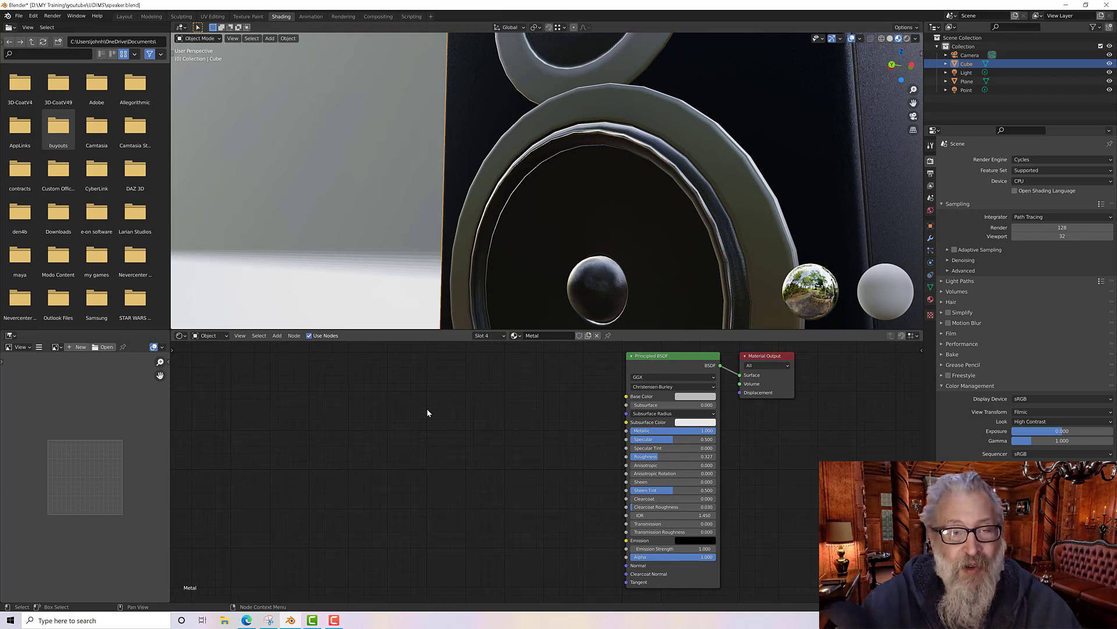
right_click(421, 387)
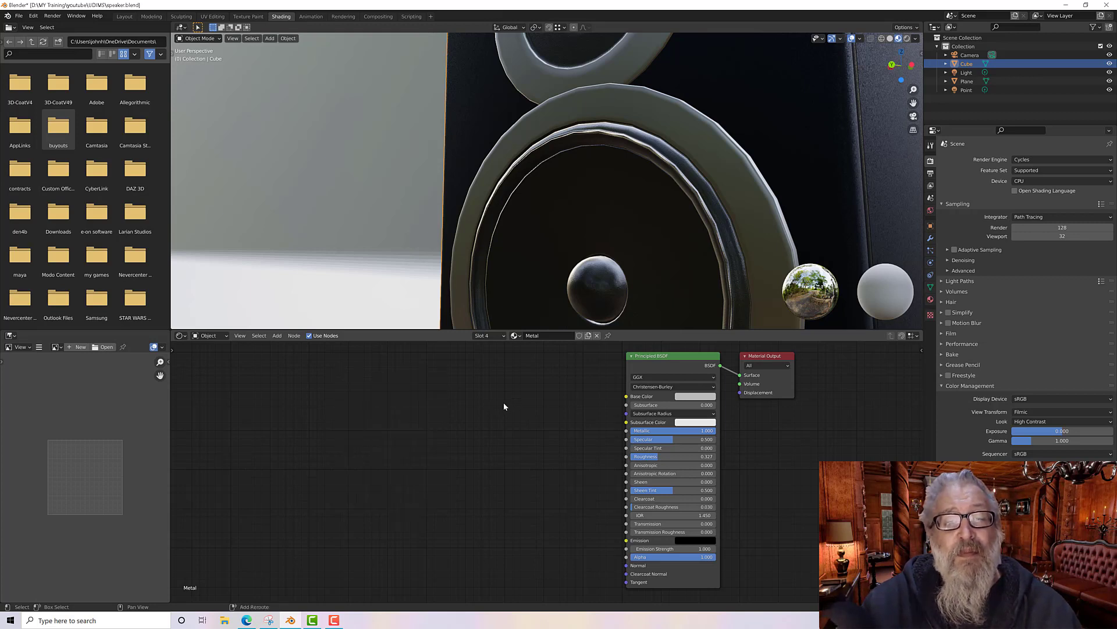
key("shift+a")
mouse_move(481, 404)
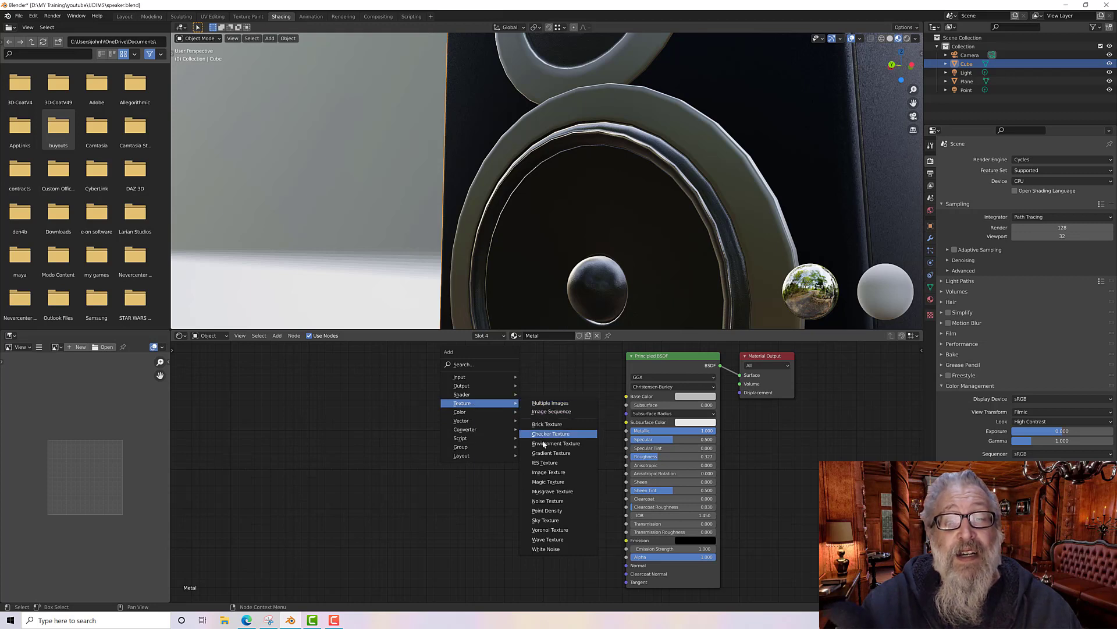
left_click(551, 505)
left_click(418, 377)
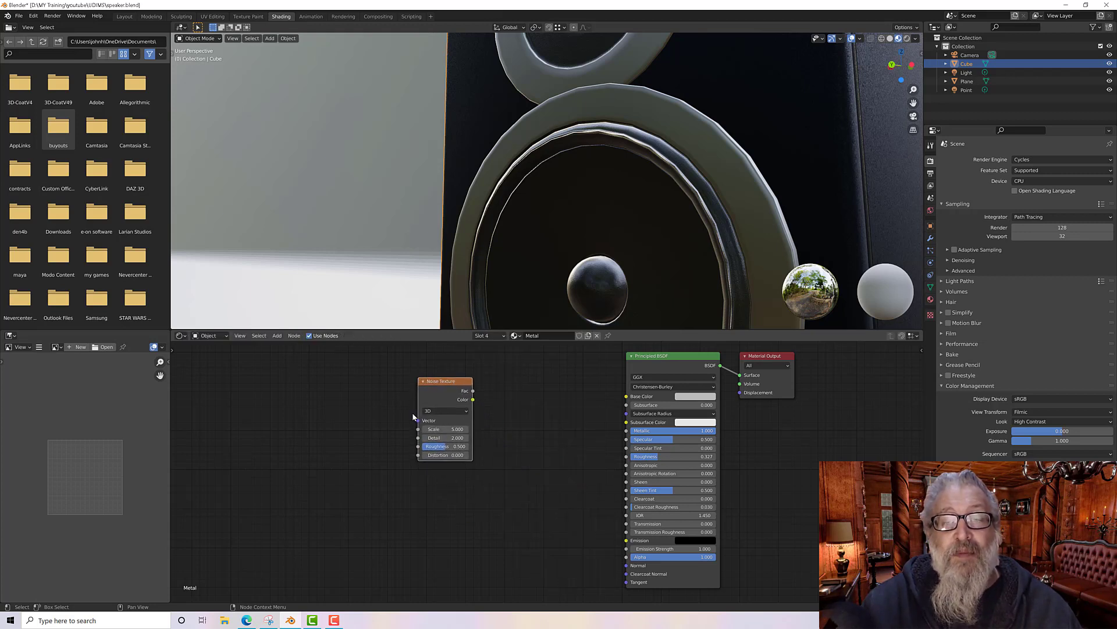
Step: Connect the Noise Texture's Fac output to the Principled BSDF Base Color input
left_click_drag(452, 382, 455, 389)
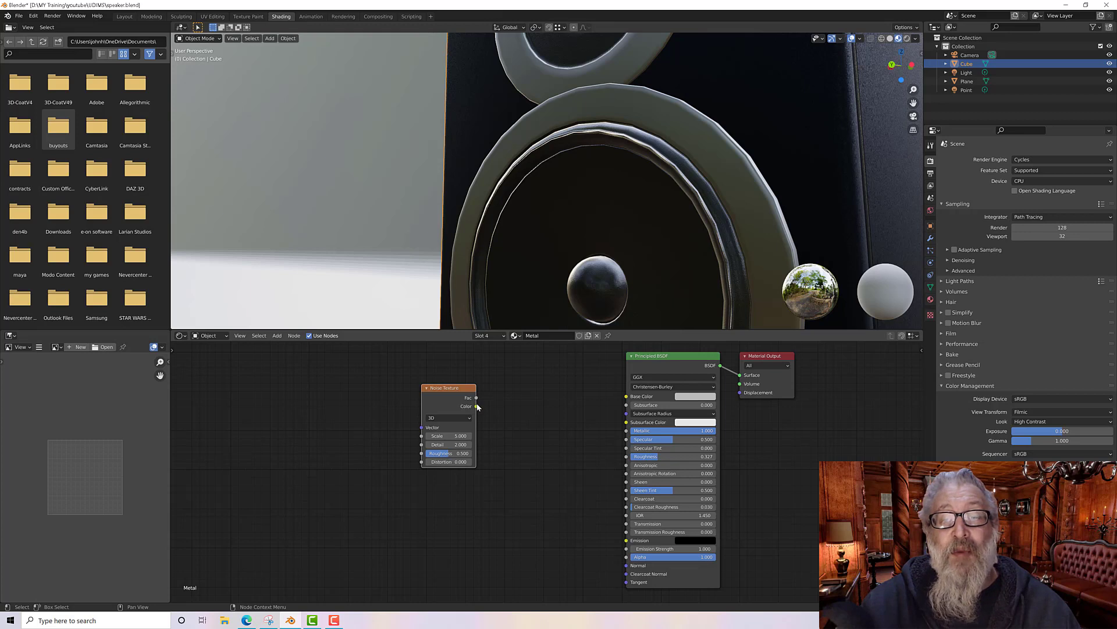
left_click_drag(477, 406, 627, 396)
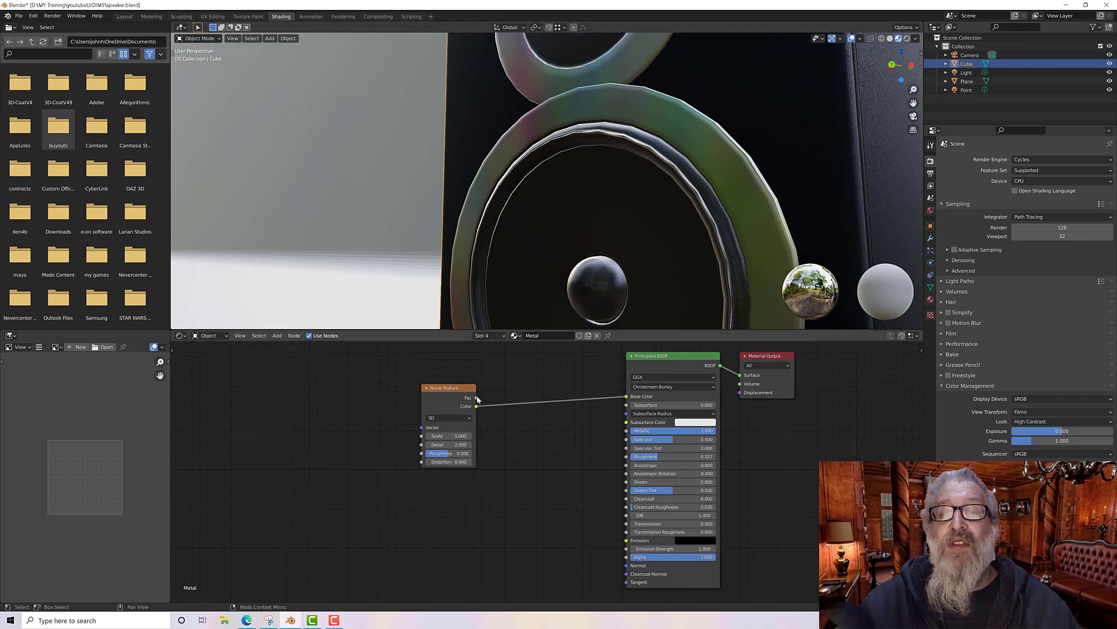
left_click_drag(477, 397, 627, 396)
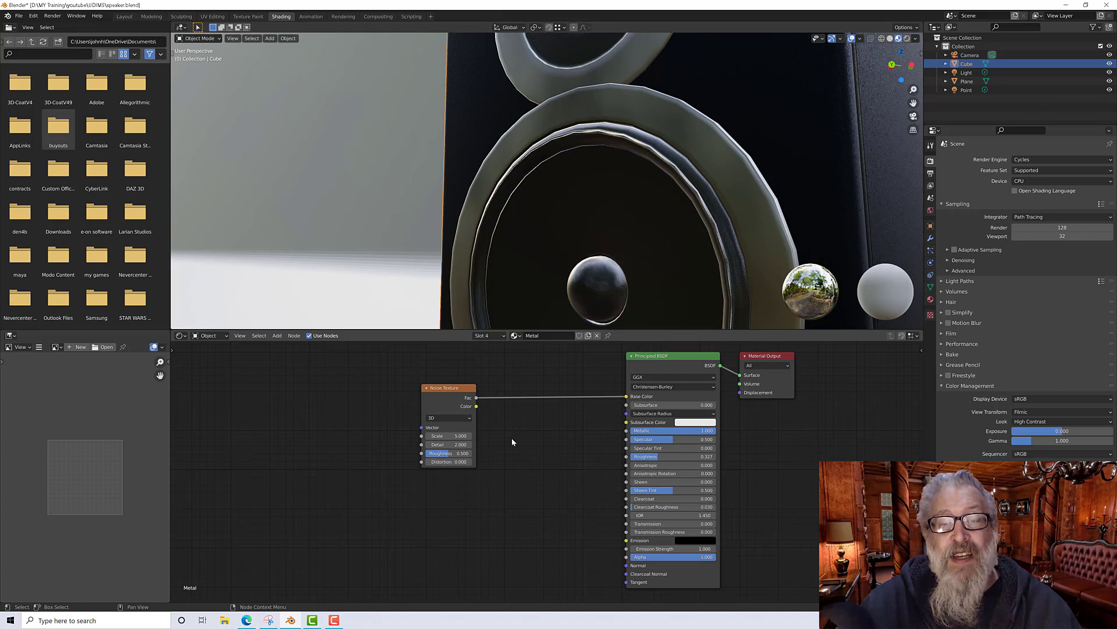
middle_click_drag(510, 438, 492, 441)
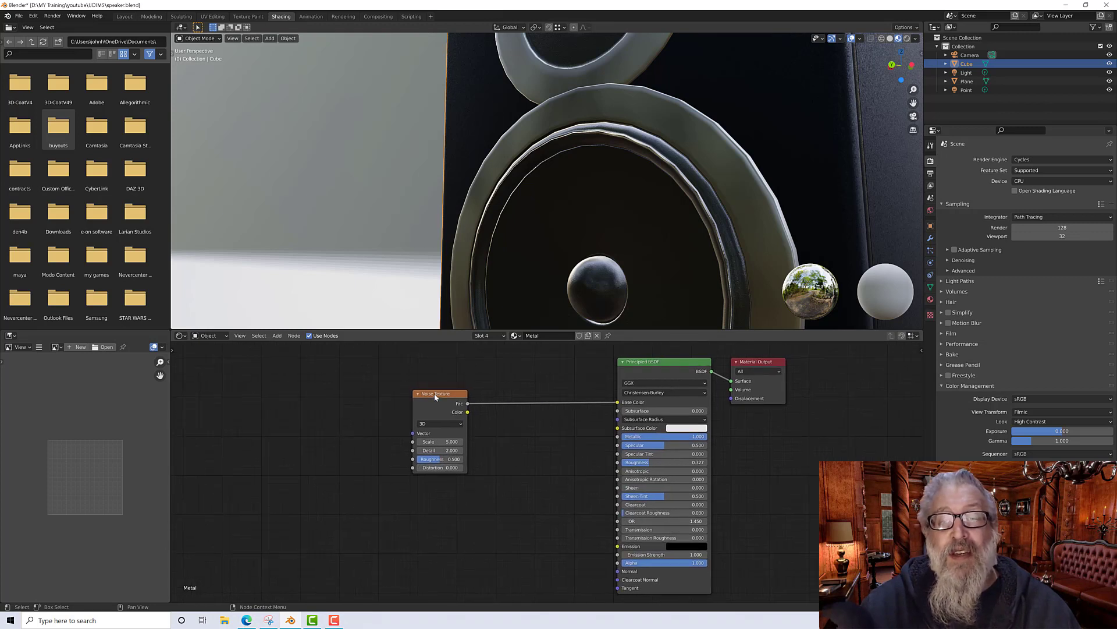
left_click_drag(435, 397, 433, 392)
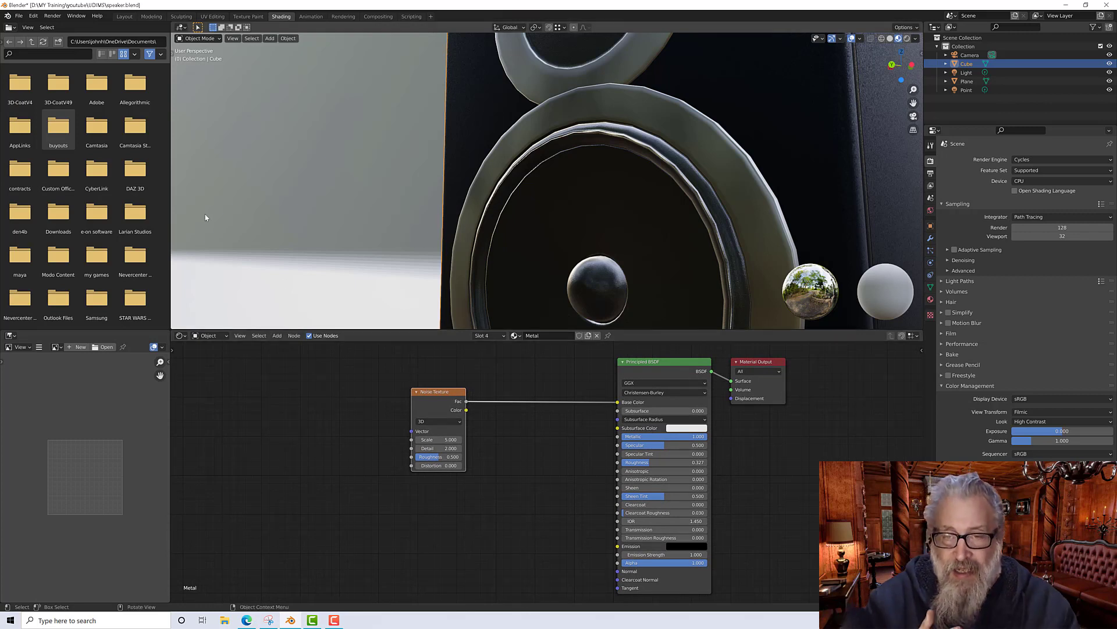
Step: Check in Preferences that the Node Wrangler add-on is enabled
left_click(34, 15)
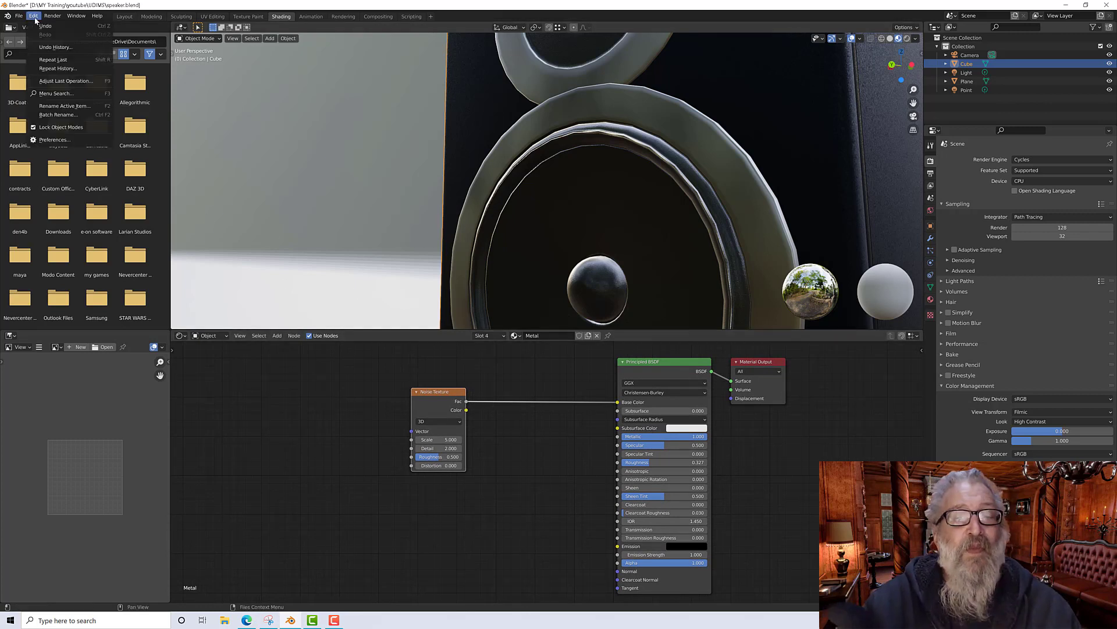
left_click(78, 140)
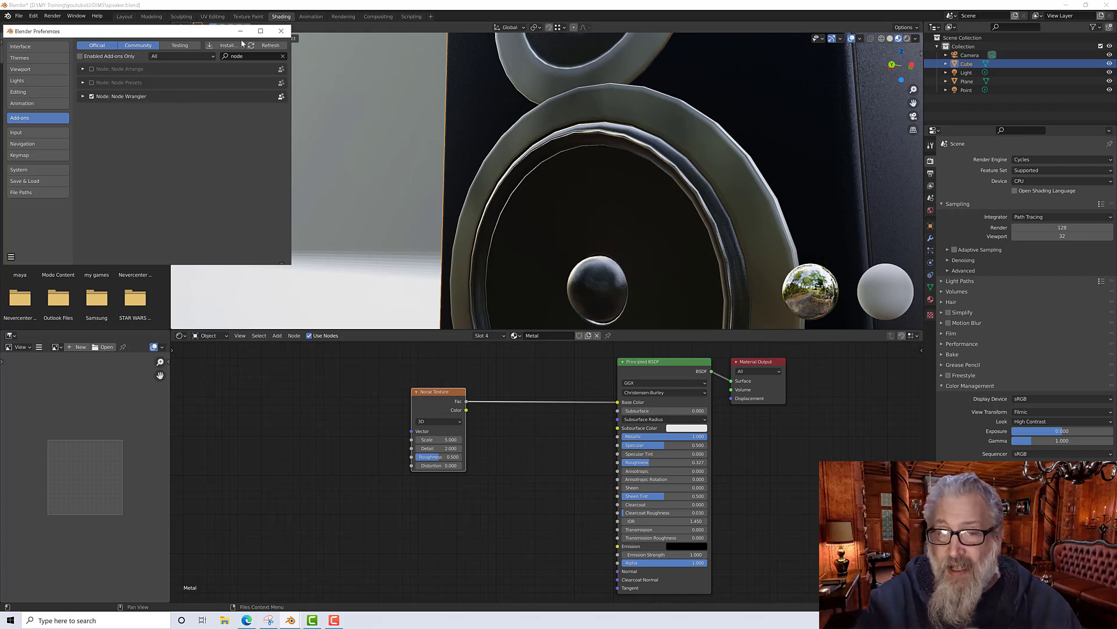
left_click(283, 33)
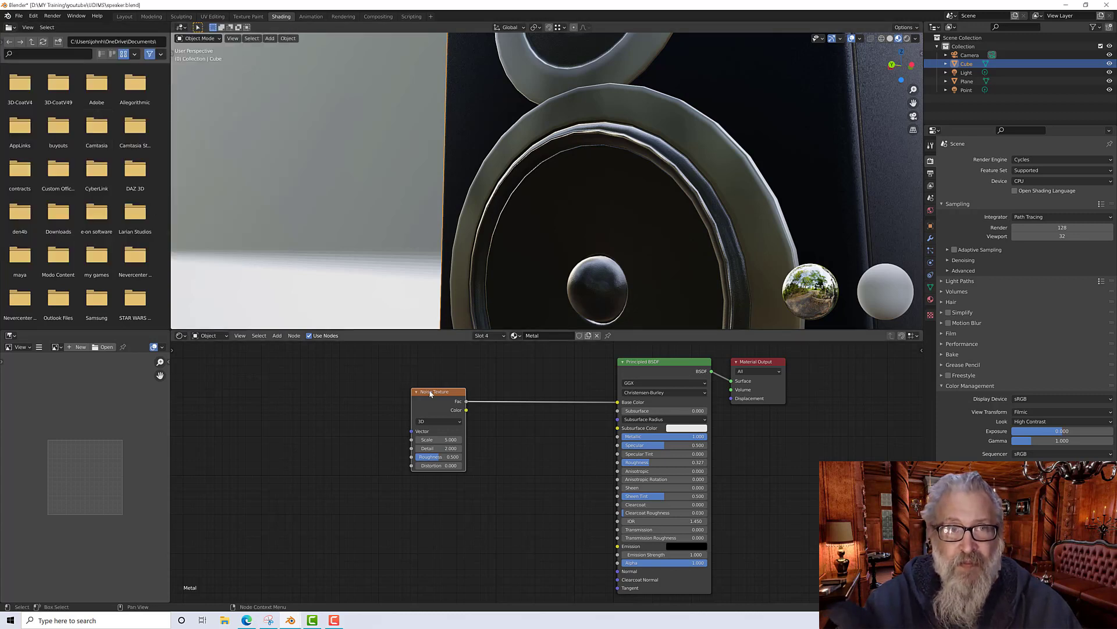
Step: Add Texture Coordinate and Mapping nodes to the Noise Texture with Node Wrangler
left_click_drag(431, 394, 423, 393)
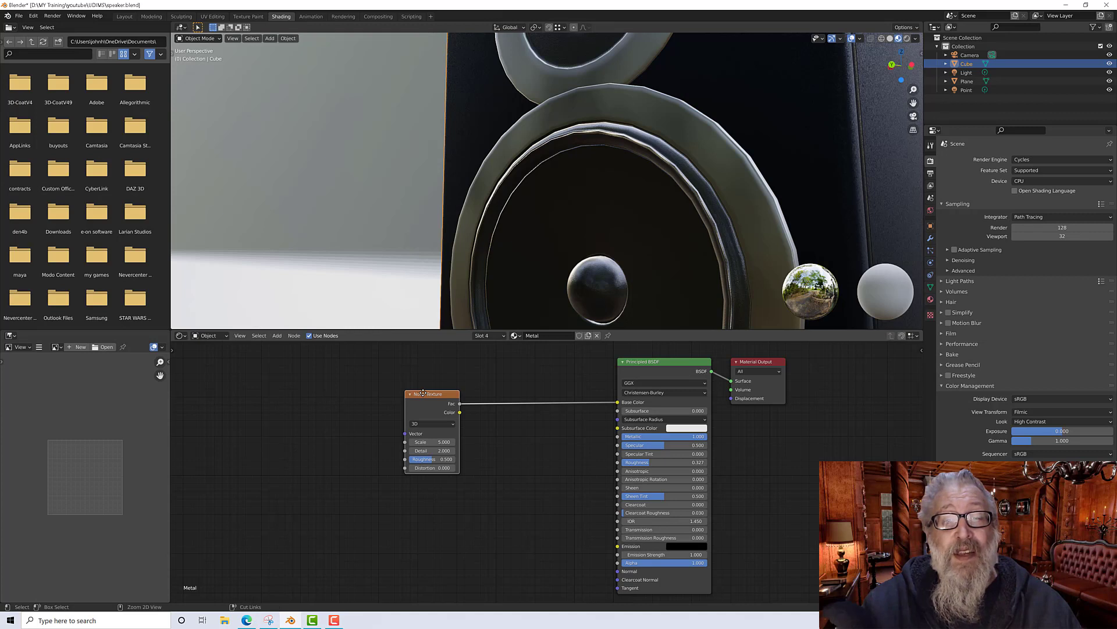
key("ctrl+t")
key("Home")
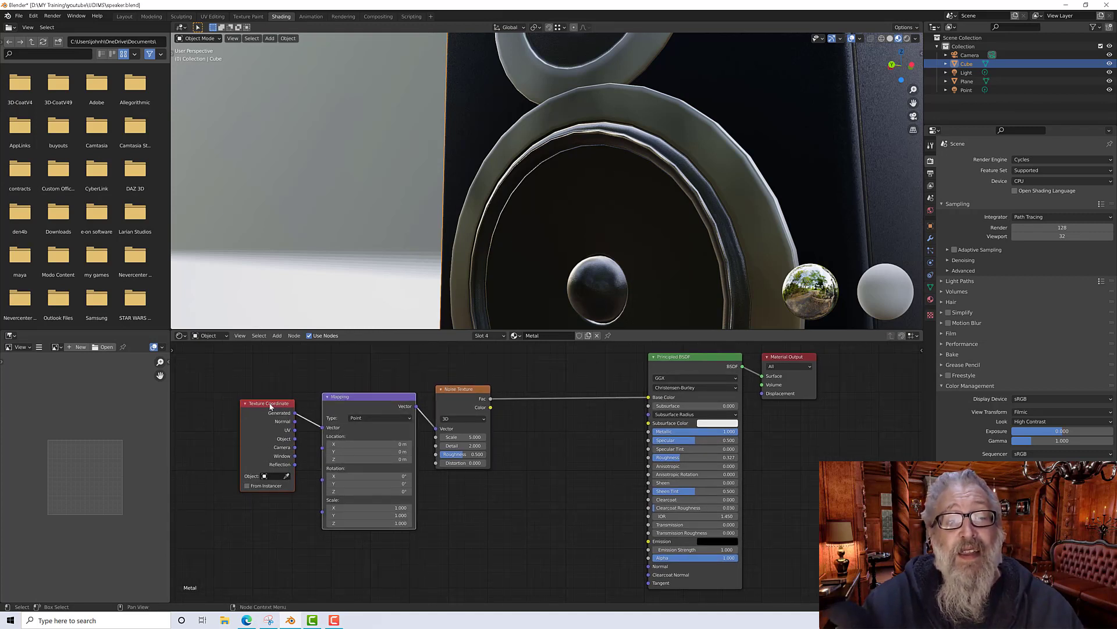
Step: Try the Texture Coordinate UV and Object outputs as the Mapping node's vector input
mouse_move(355, 378)
middle_mouse_down()
mouse_move(352, 360)
mouse_move(353, 385)
middle_mouse_up()
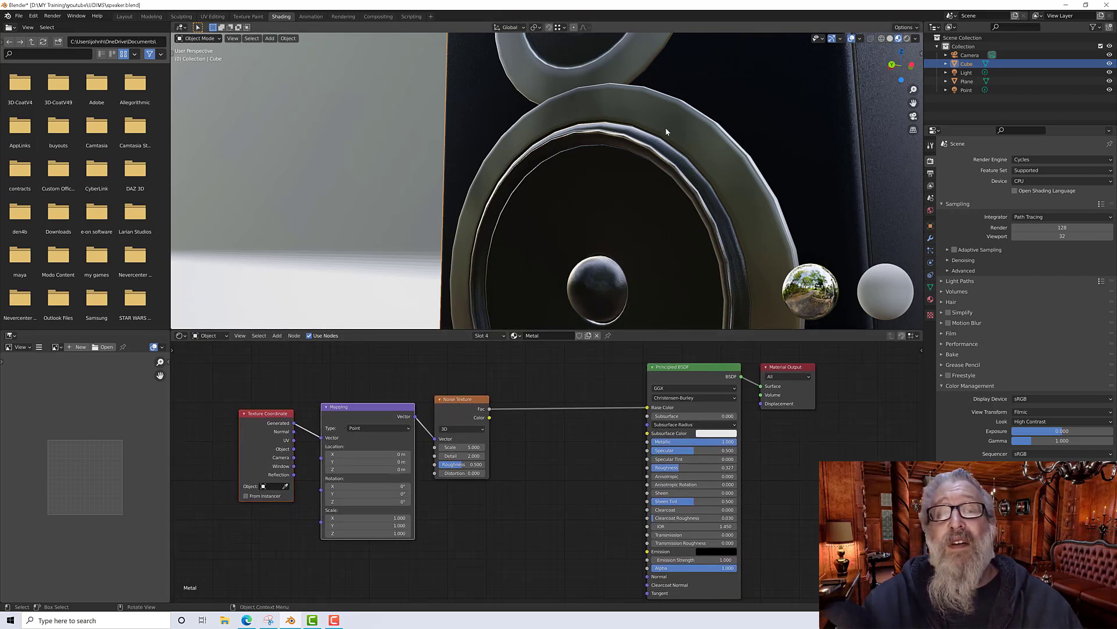
left_click_drag(349, 414, 342, 406)
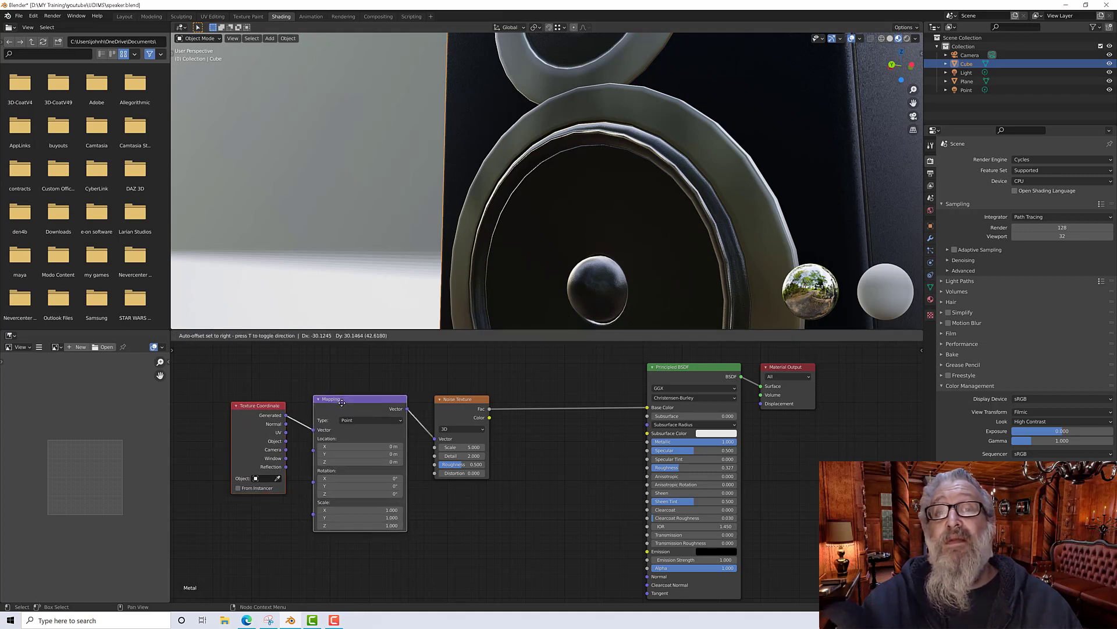
left_click_drag(286, 432, 315, 430)
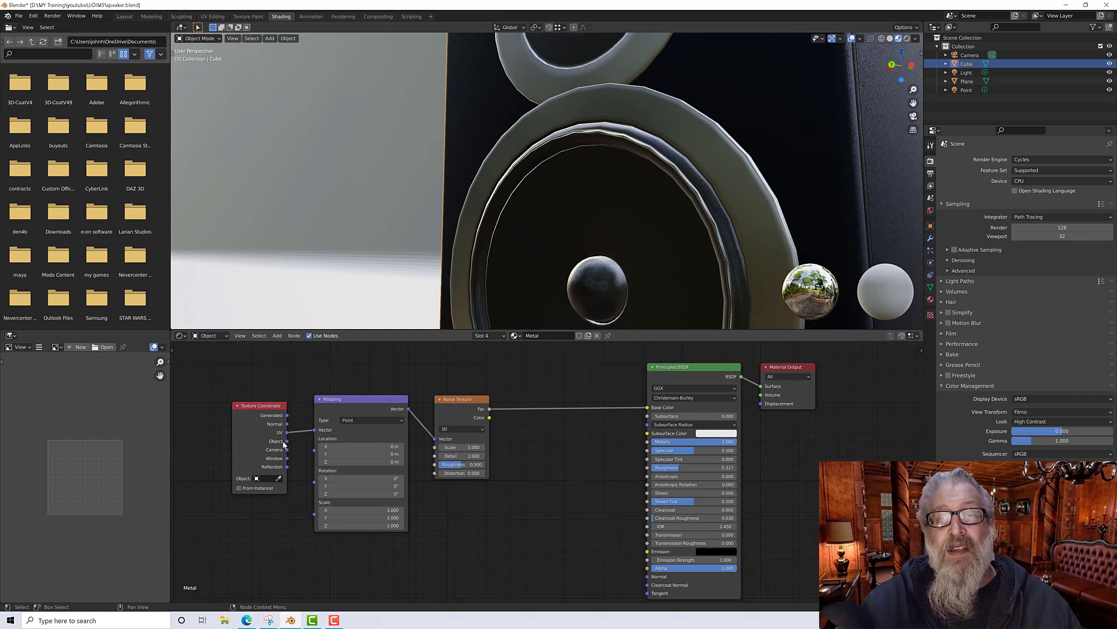
left_click_drag(287, 440, 316, 431)
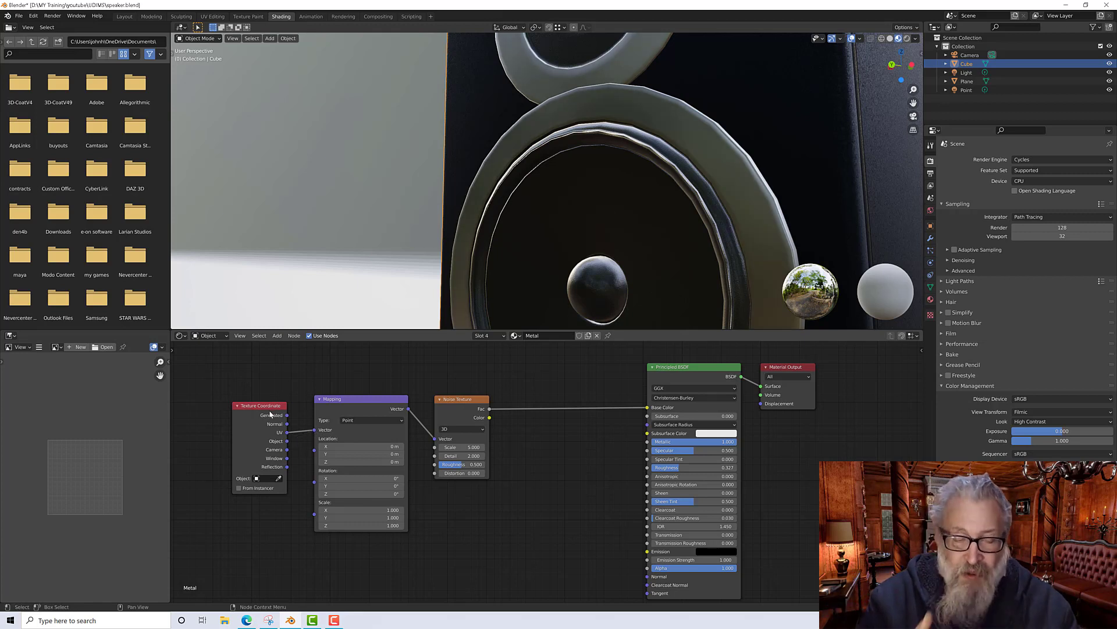
Step: Set the Noise Texture scale to 54.6
left_click_drag(270, 405, 276, 405)
left_click_drag(462, 447, 524, 447)
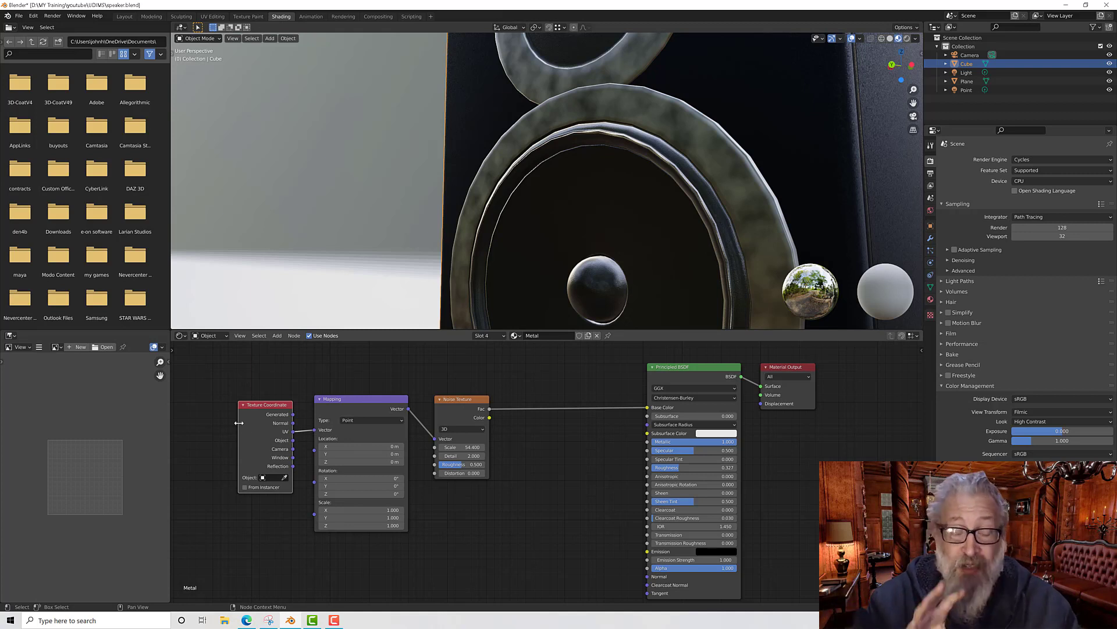
Step: Link the Texture Coordinate UV output into the Mapping node's vector input
left_click_drag(293, 413, 315, 430)
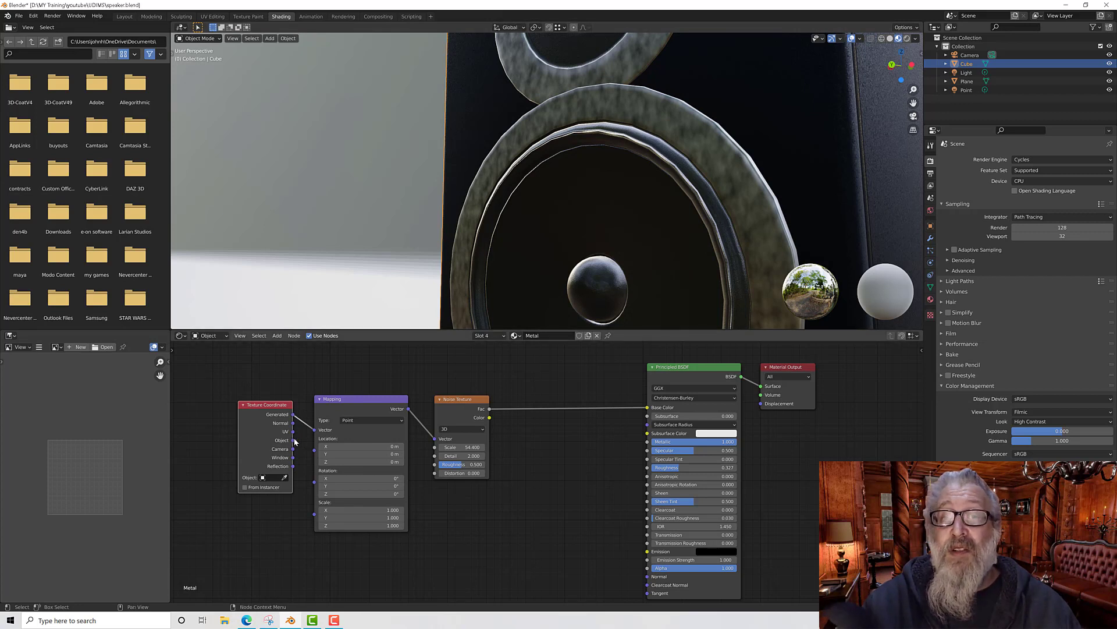
left_click_drag(294, 441, 313, 434)
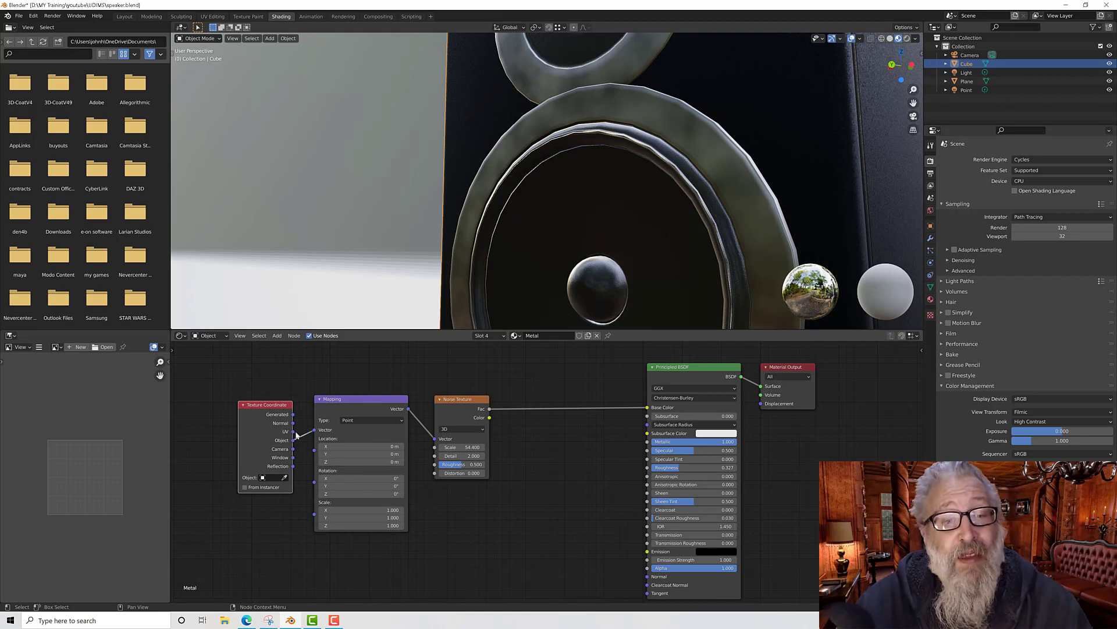
left_click_drag(295, 435, 294, 431)
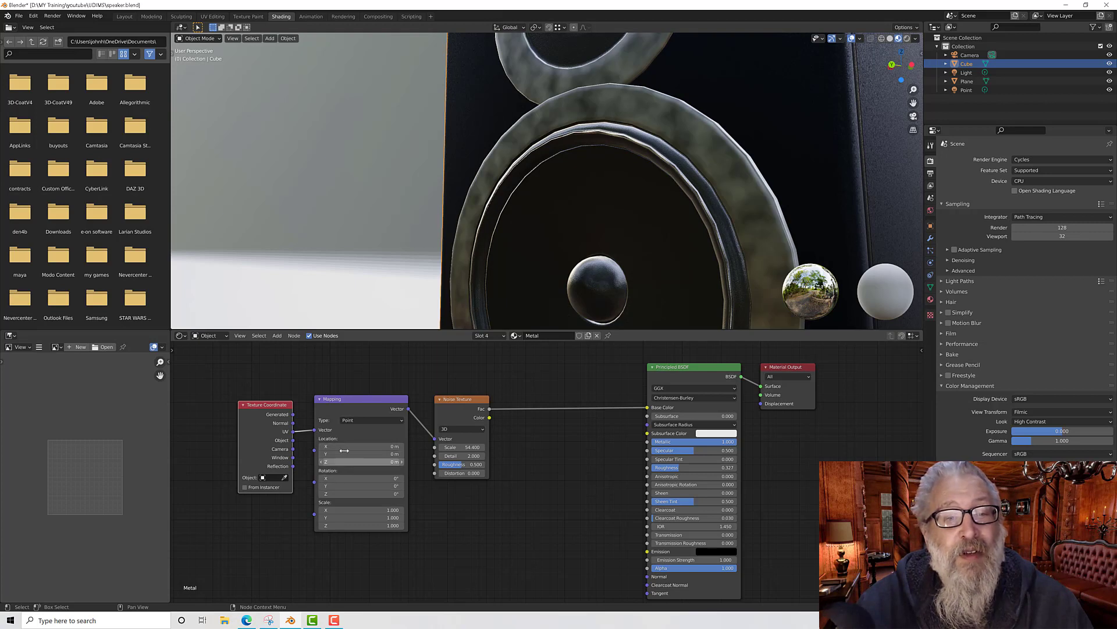
Step: Switch the Mapping node type to Texture and back to Point
mouse_move(347, 403)
left_mouse_down()
mouse_move(338, 405)
mouse_move(354, 408)
left_mouse_up()
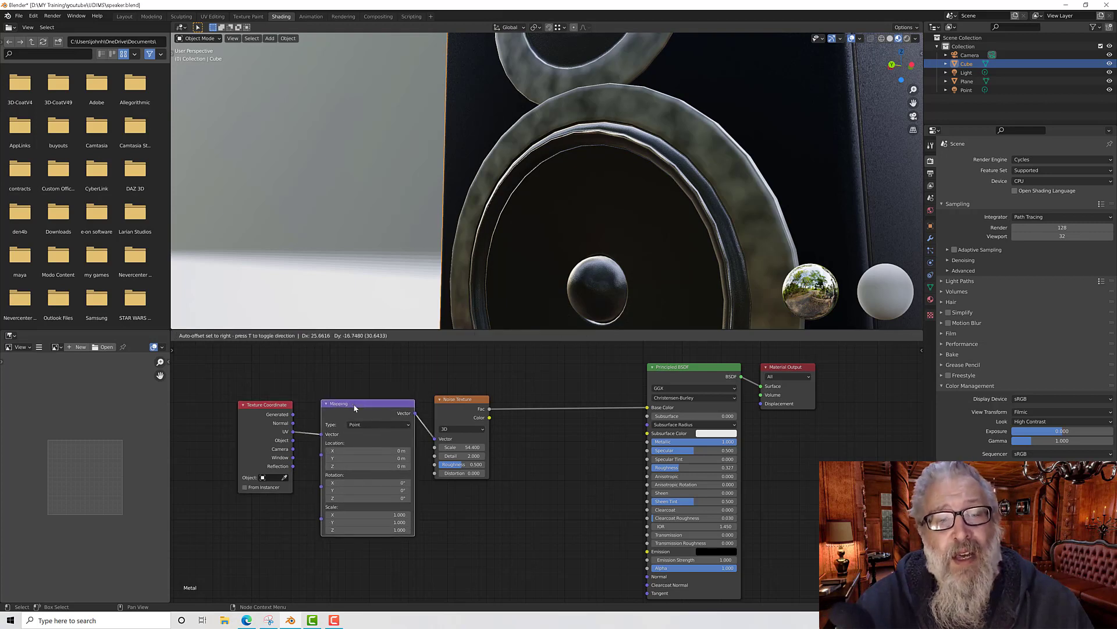
left_click(366, 426)
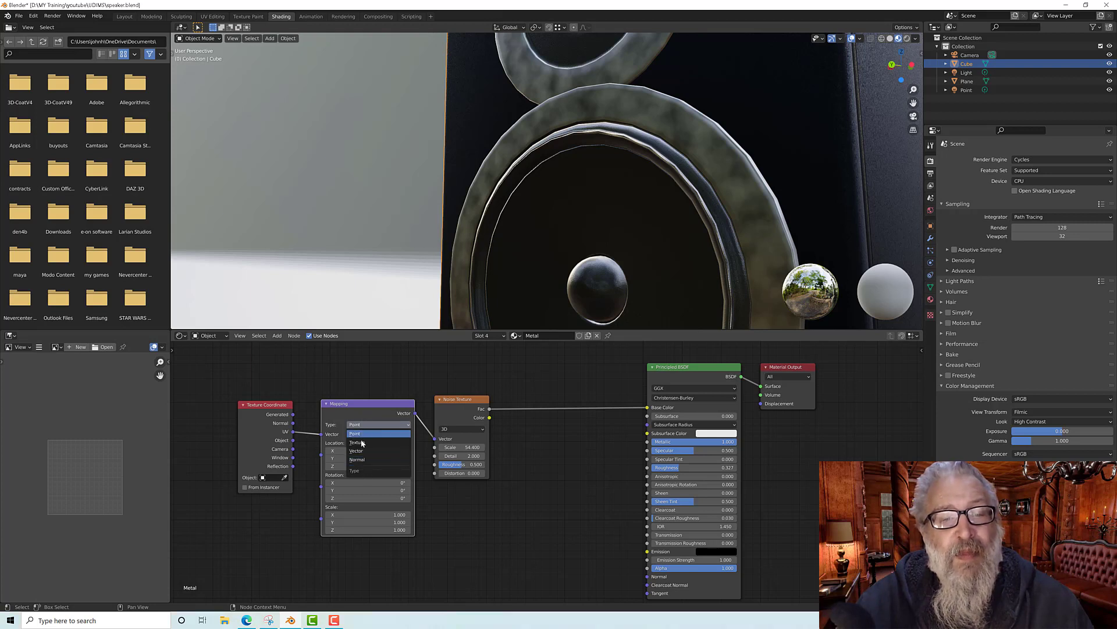
left_click(363, 435)
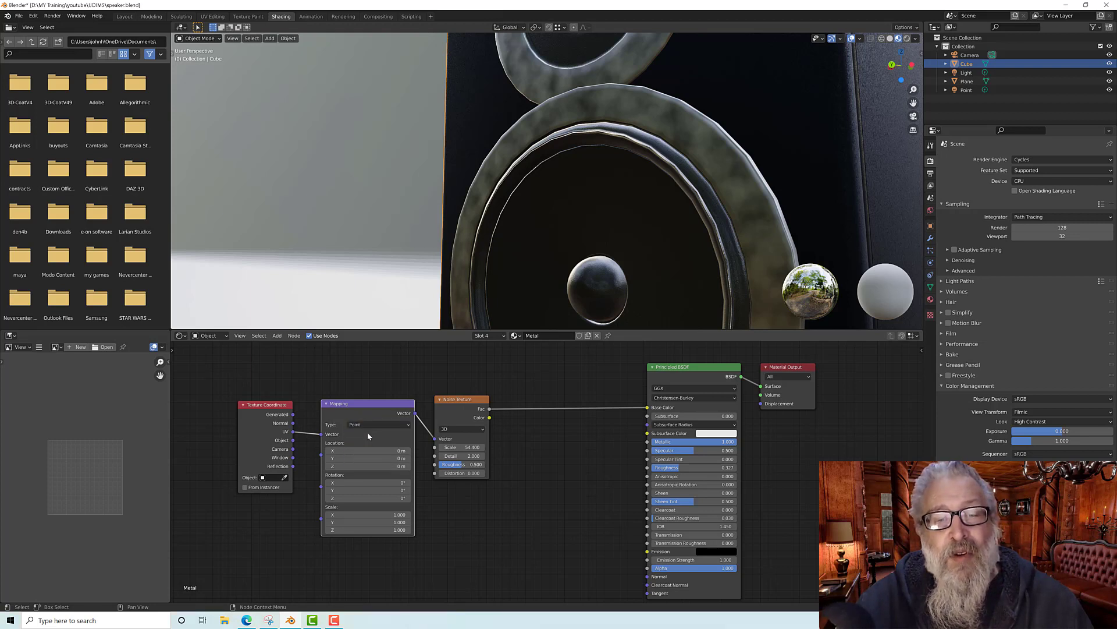
left_click(368, 427)
left_click(368, 442)
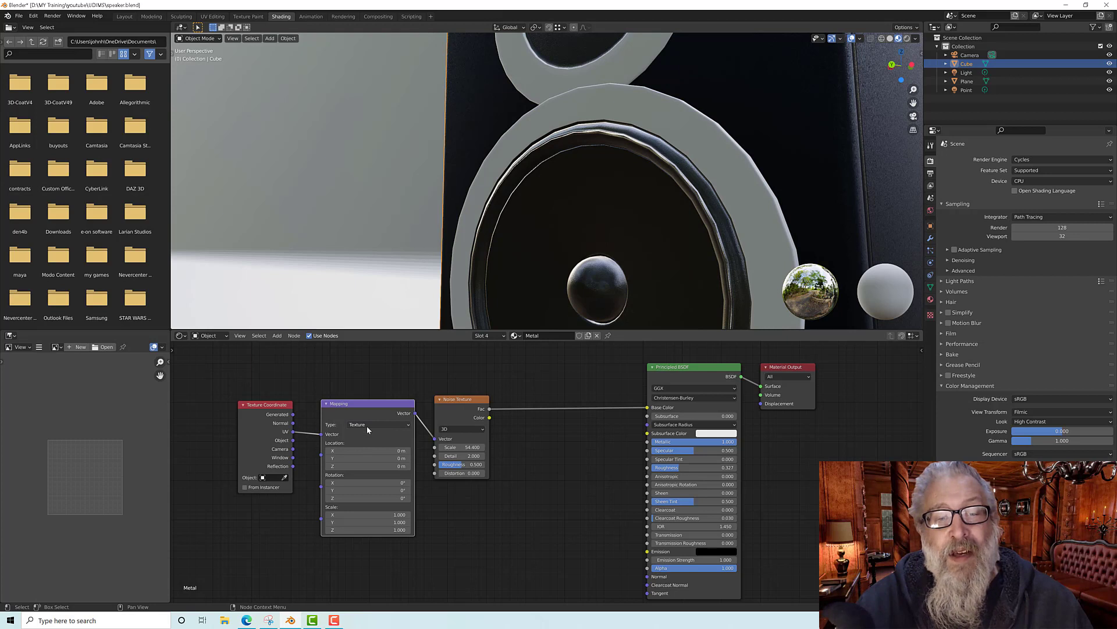
left_click(367, 428)
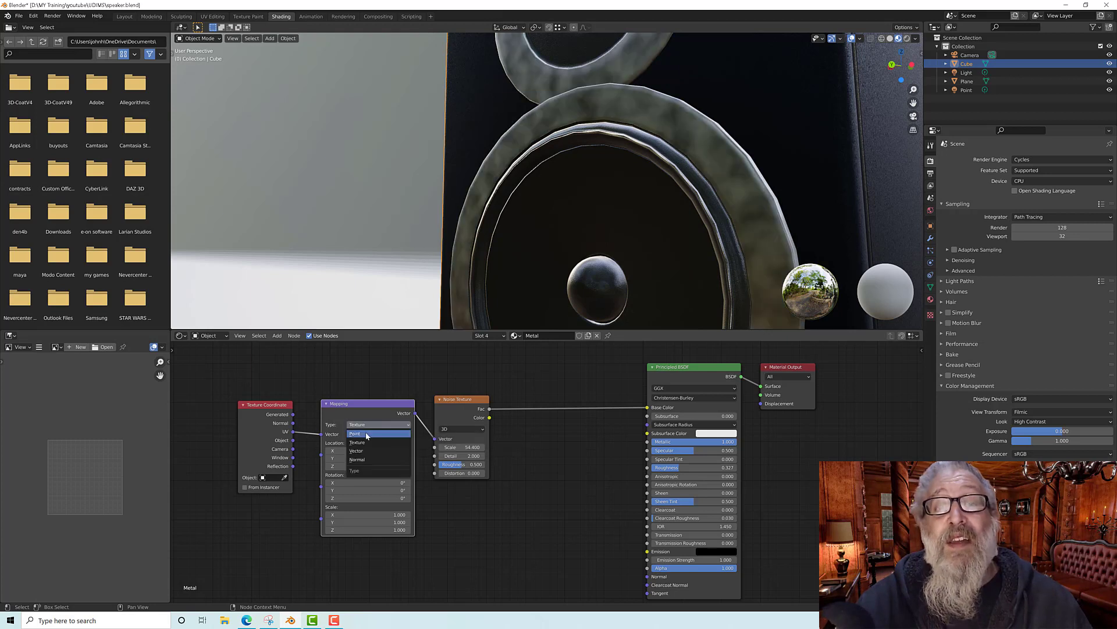
left_click(356, 434)
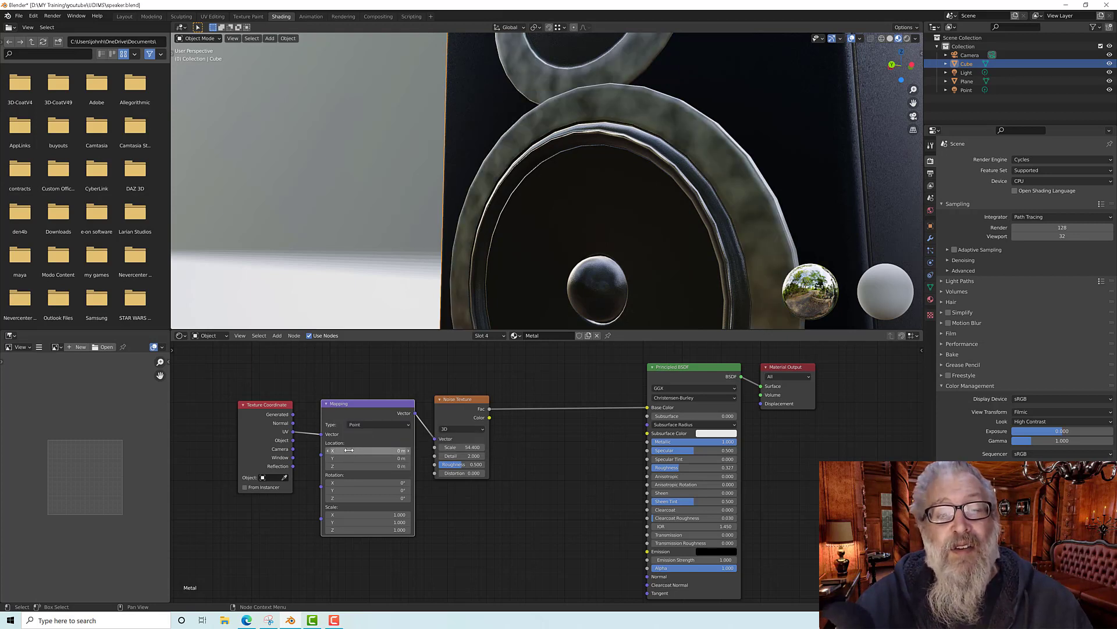
Step: Drag the Mapping X location, then reset it to 0 m
left_click_drag(367, 451, 437, 450)
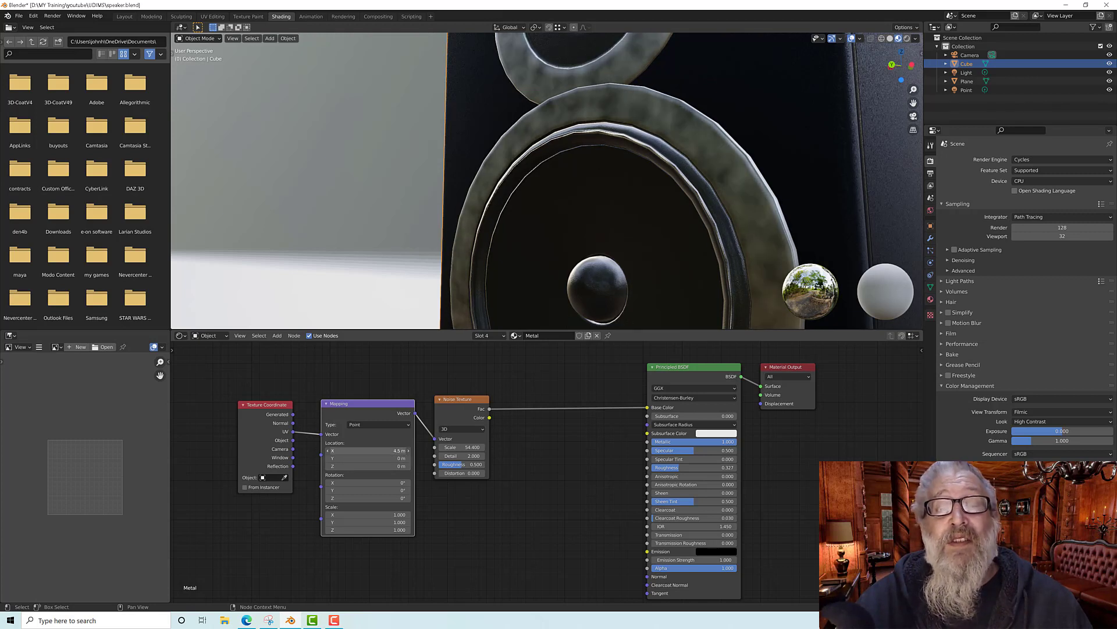
left_click(398, 452)
type("0")
key("Return")
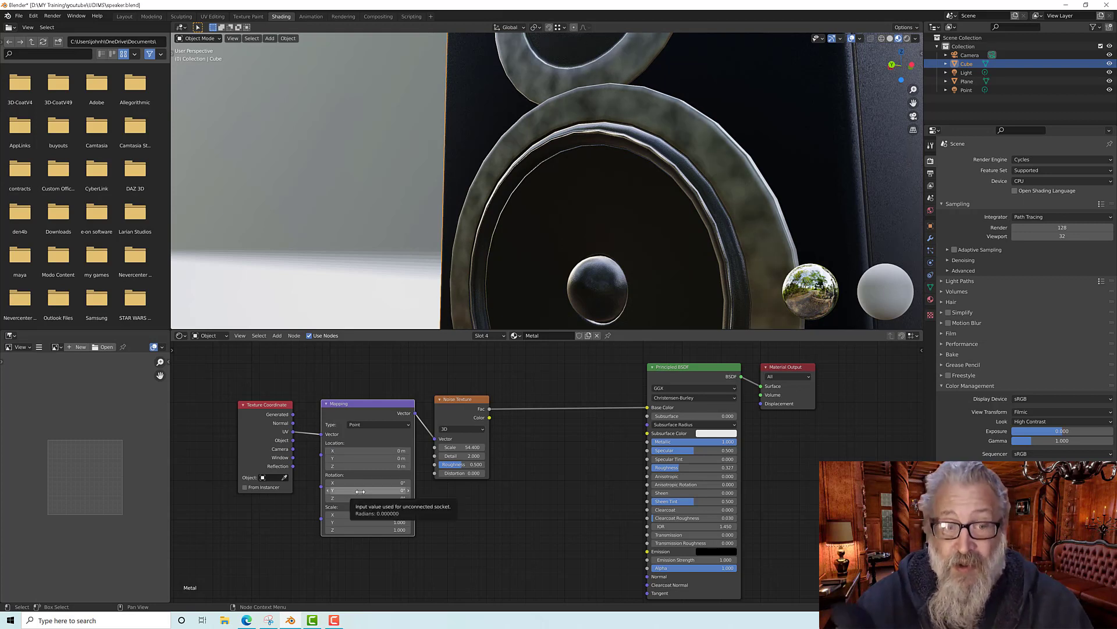
Step: Set the Mapping node's Y rotation to about 2.9° and its X scale to 1
left_click_drag(367, 490, 387, 490)
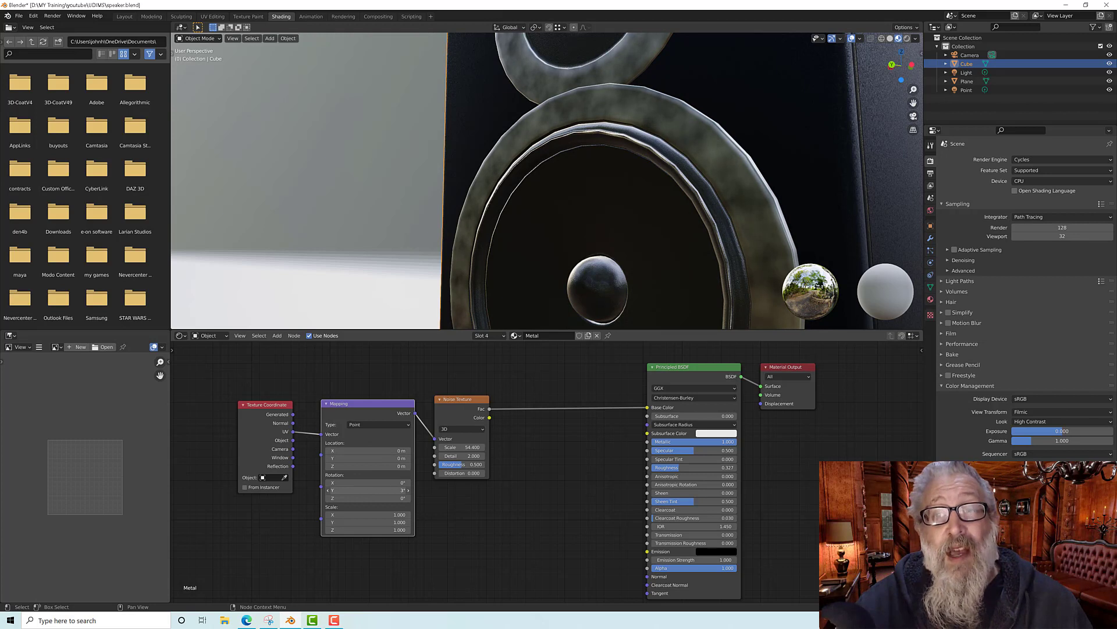
mouse_move(354, 515)
left_mouse_down()
mouse_move(398, 515)
mouse_move(385, 515)
left_mouse_up()
left_click(395, 516)
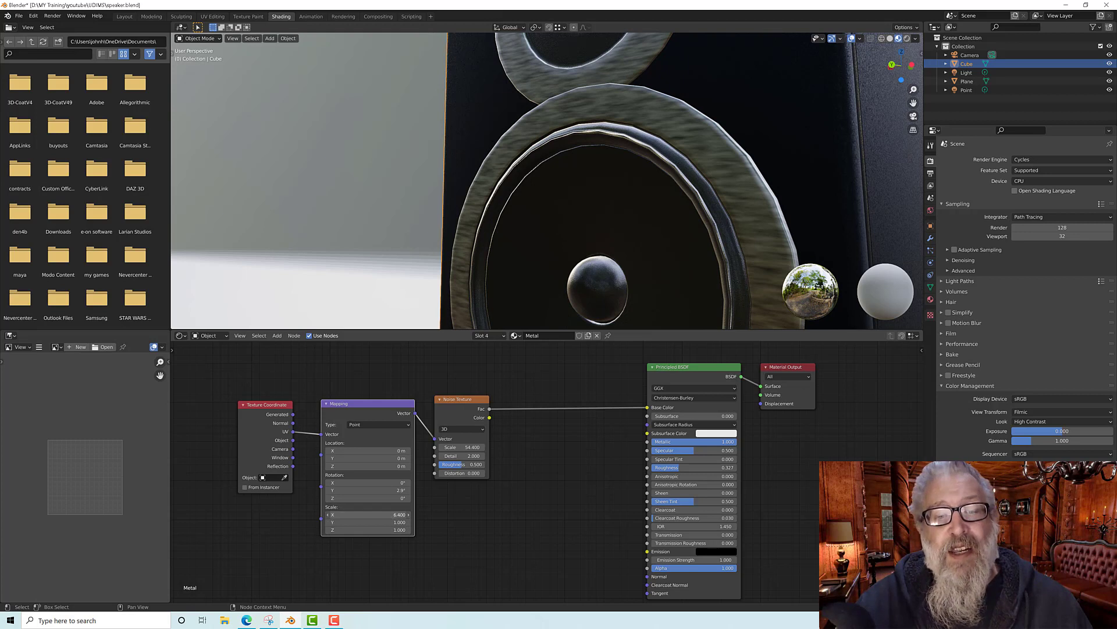
key("Return")
left_click(404, 516)
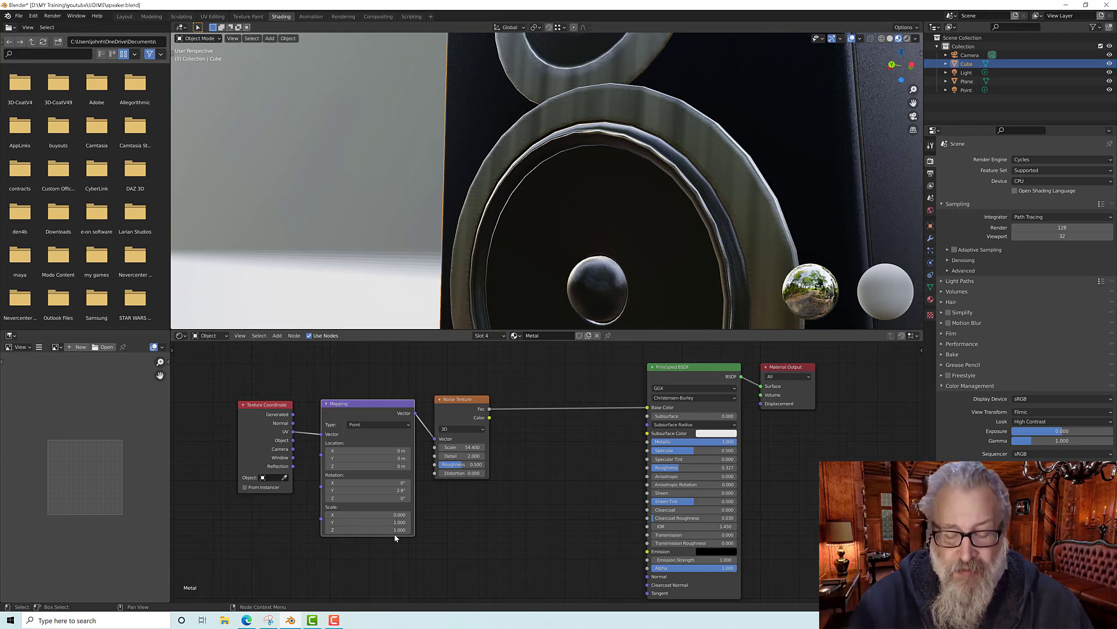
type("1")
key("Return")
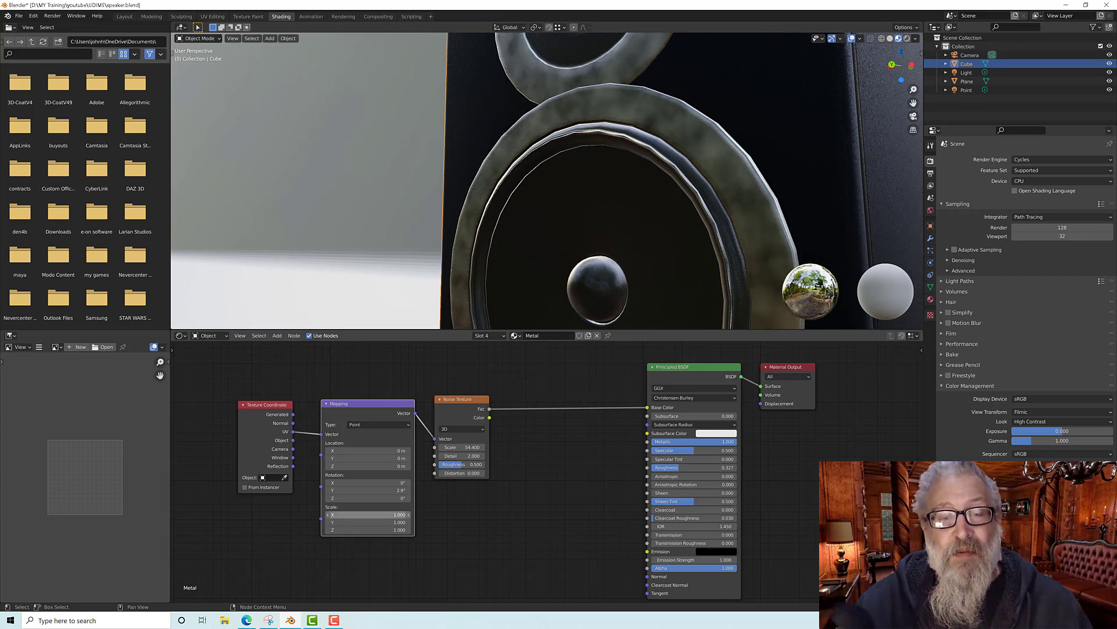
Step: Set the Mapping node's Y scale to 2.7
left_click(369, 522)
type("2.7")
key("Return")
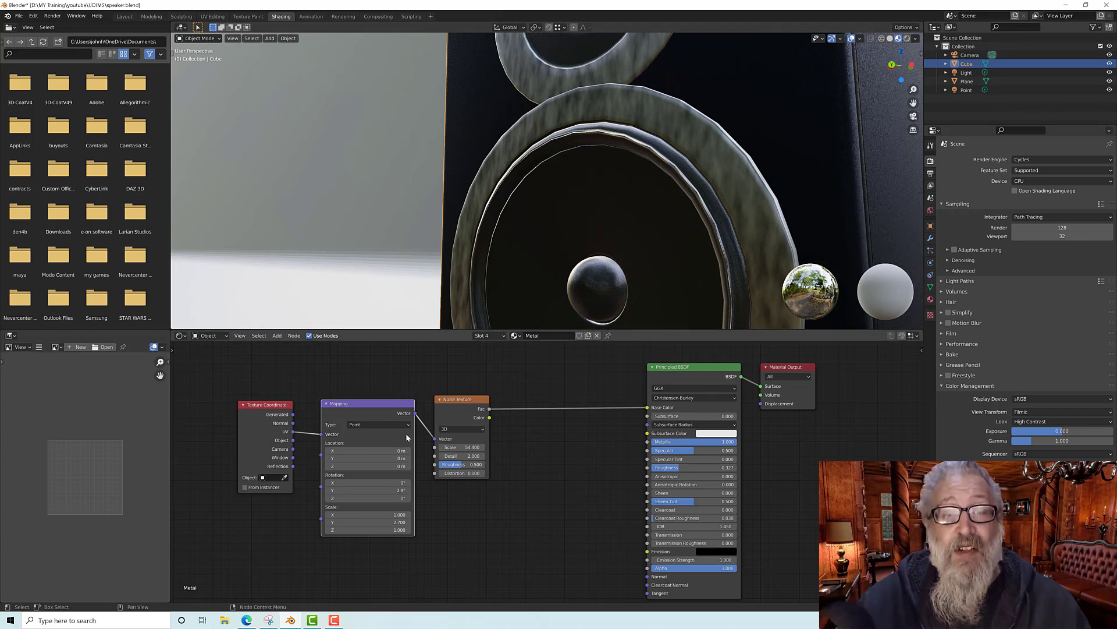
Step: Examine the stretched noise pattern on the speaker's metal rings in the viewport
scroll(538, 390, "down", 3)
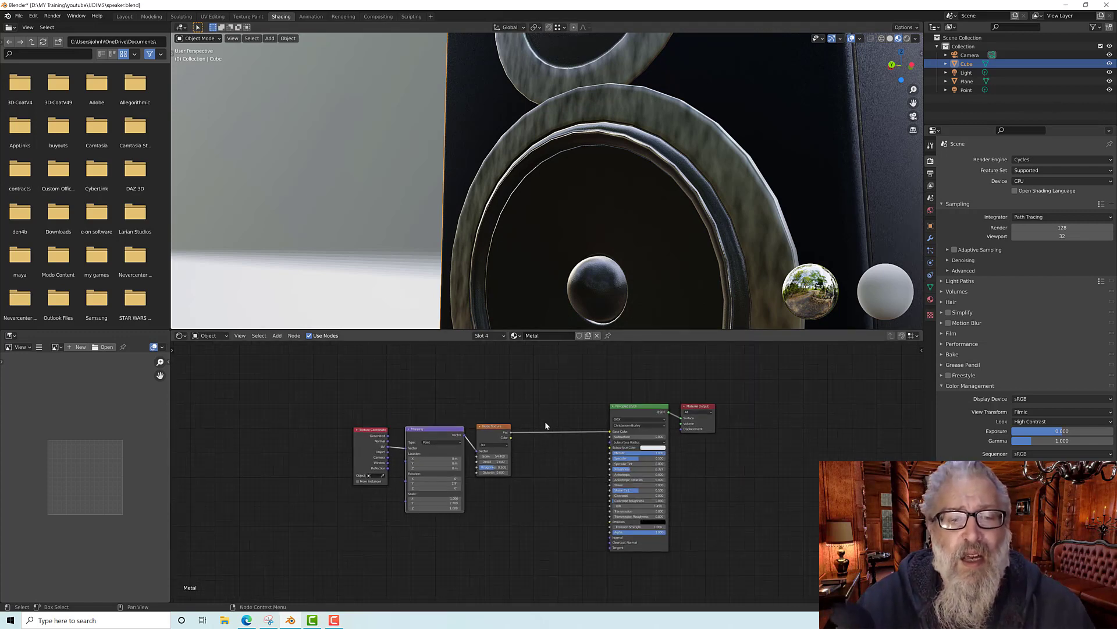
scroll(557, 230, "down", 6)
scroll(567, 228, "down", 2)
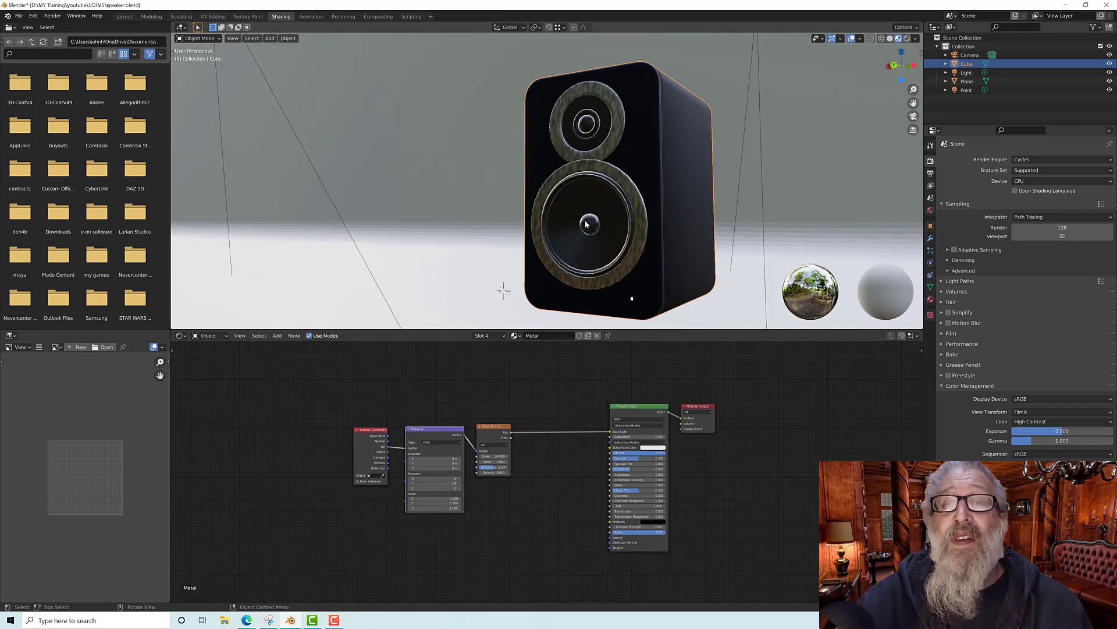
scroll(598, 218, "up", 6)
scroll(596, 219, "down", 2)
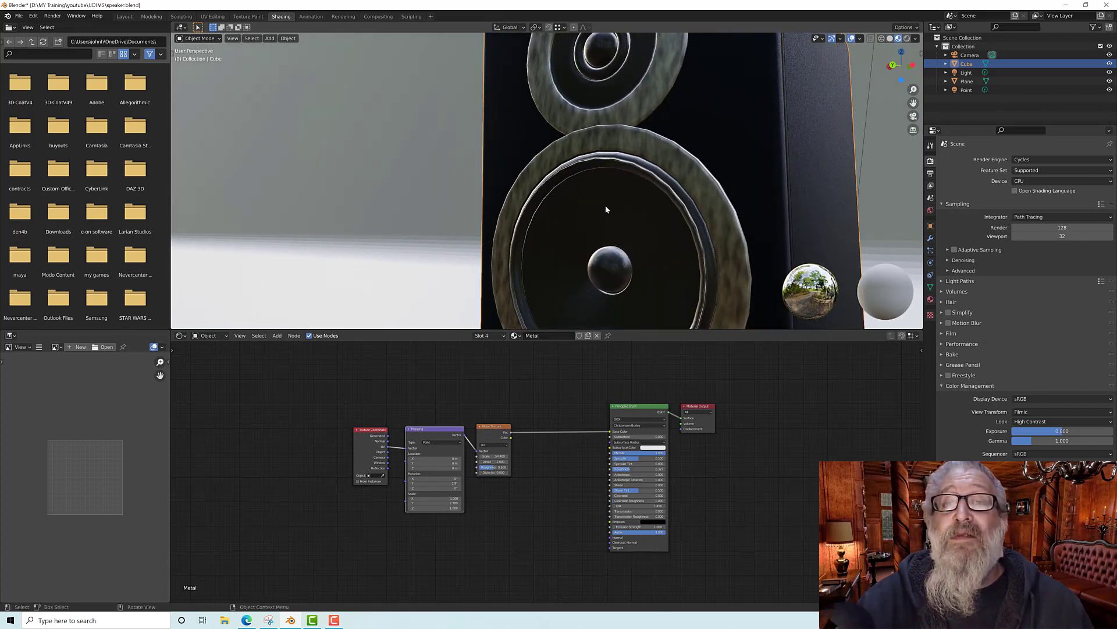
scroll(605, 205, "up", 5)
scroll(612, 211, "down", 4)
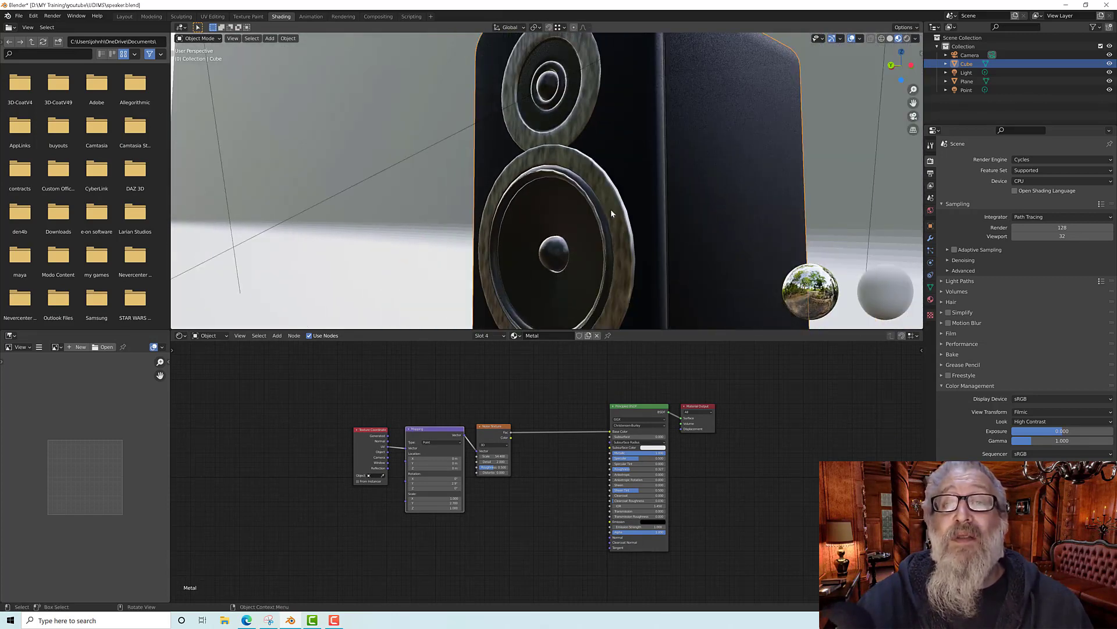
scroll(611, 213, "up", 3)
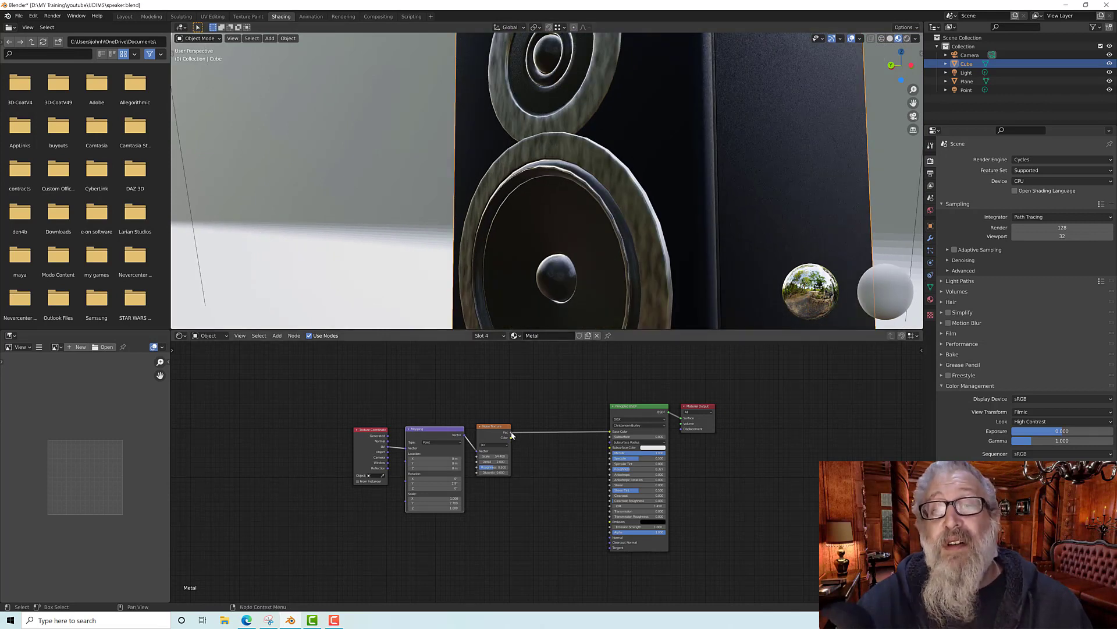
Step: Connect the Noise Texture Fac to the Principled BSDF Roughness and disconnect it from Base Color
left_click_drag(512, 435, 605, 474)
left_click_drag(606, 478, 609, 473)
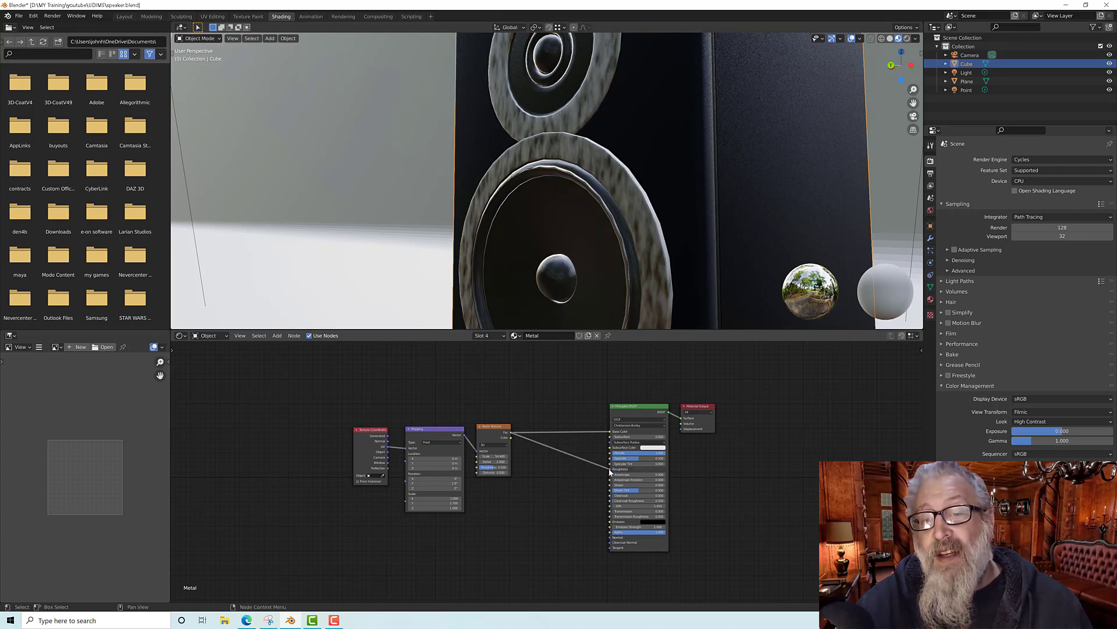
left_click_drag(609, 431, 582, 428)
Step: Insert a ColorRamp node on the link between the Noise Texture and the Roughness input
scroll(615, 239, "up", 3)
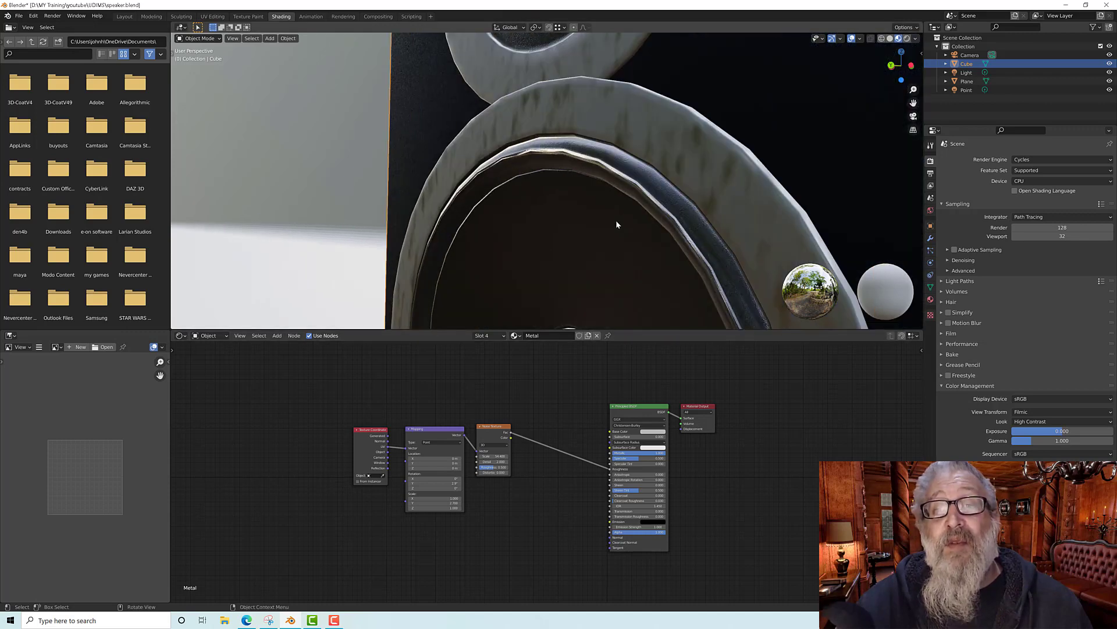
middle_click_drag(615, 220, 599, 218)
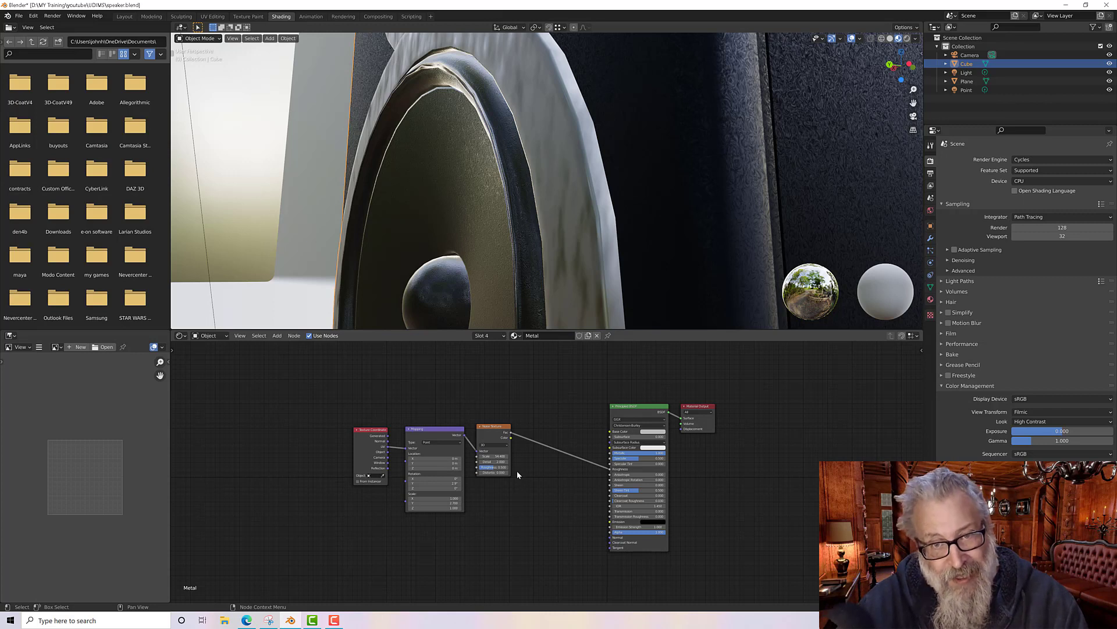
middle_click_drag(543, 466, 536, 450)
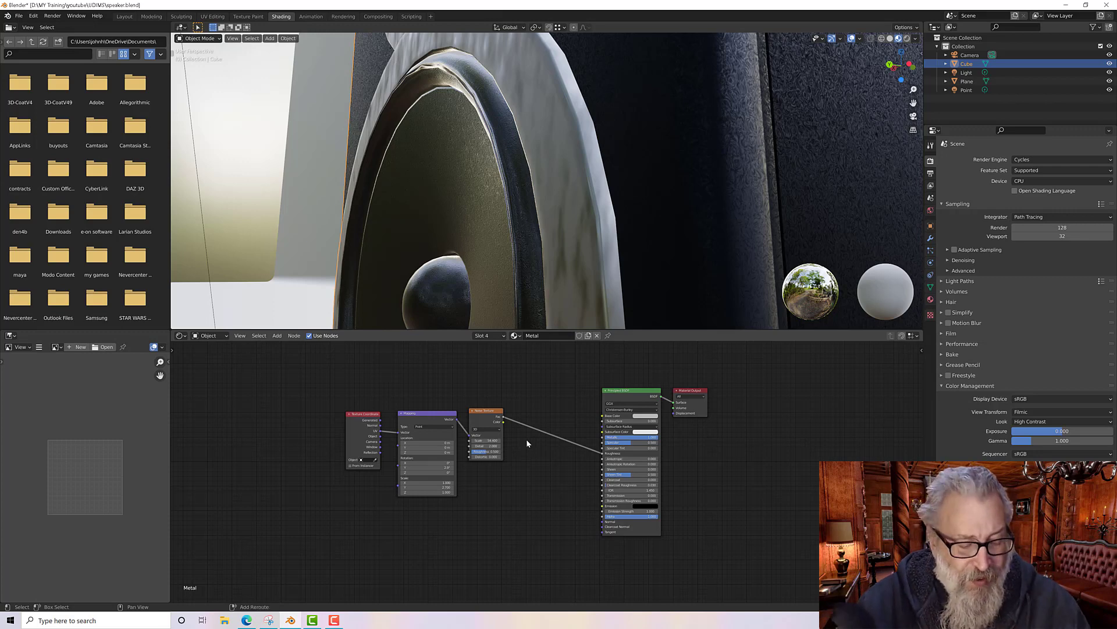
key("shift+a")
mouse_move(509, 467)
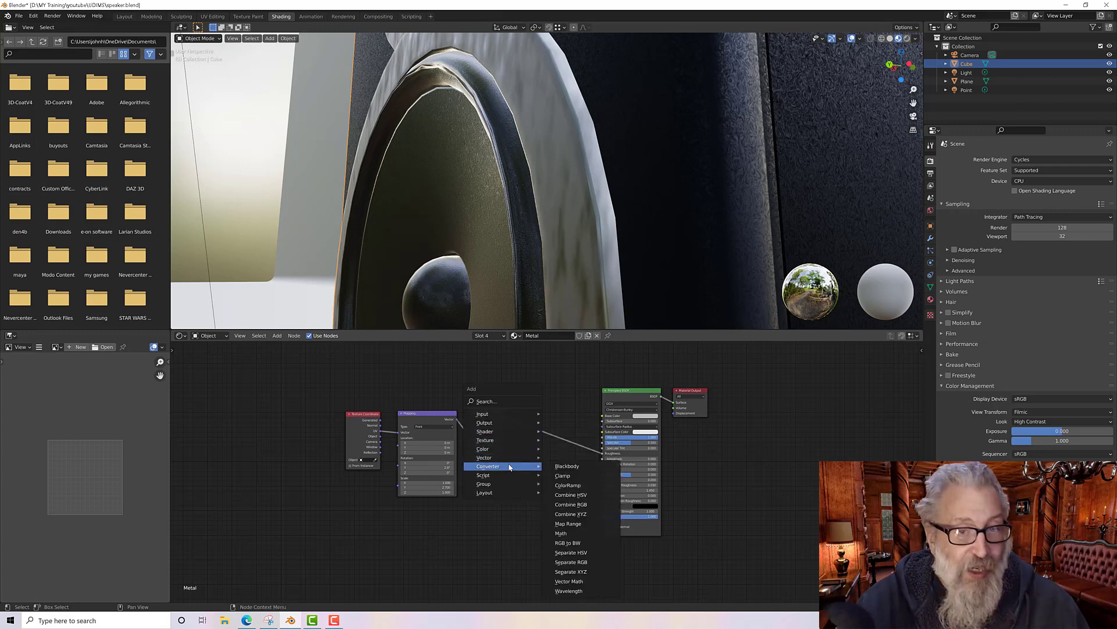
left_click(568, 485)
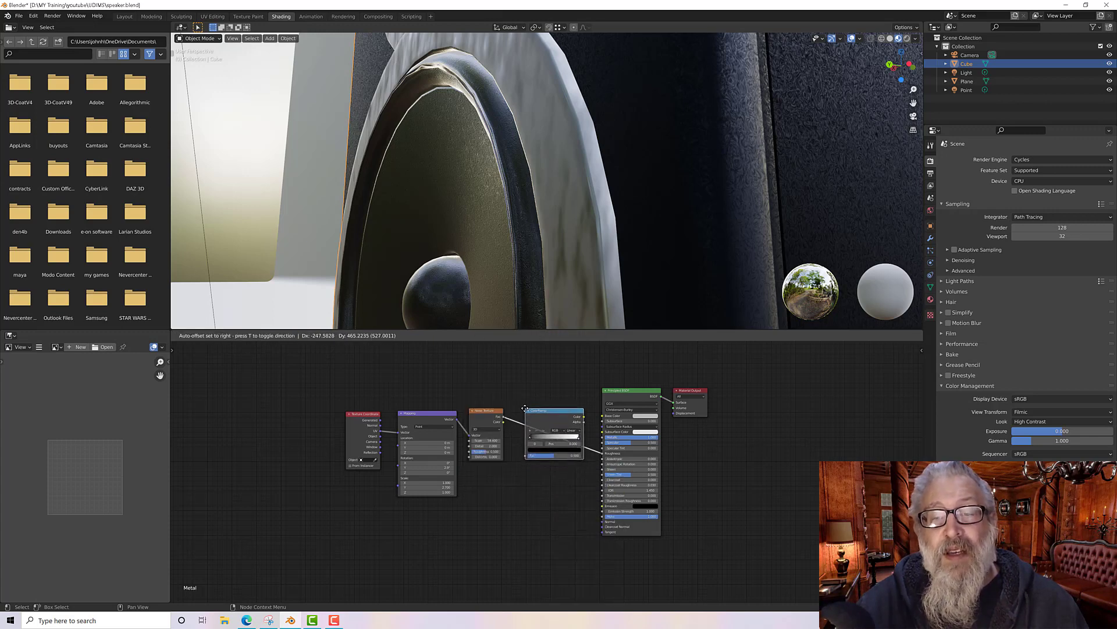
left_click(534, 441)
Step: Raise the ColorRamp's black stop brightness to about 0.03
scroll(536, 455, "up", 3)
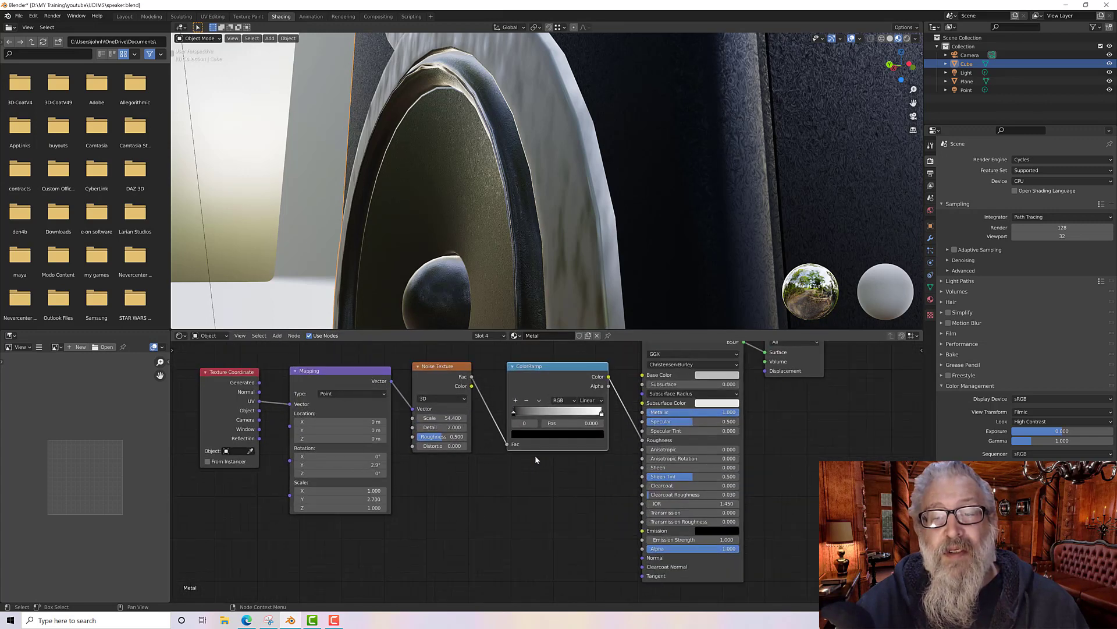
middle_click_drag(536, 455, 541, 487)
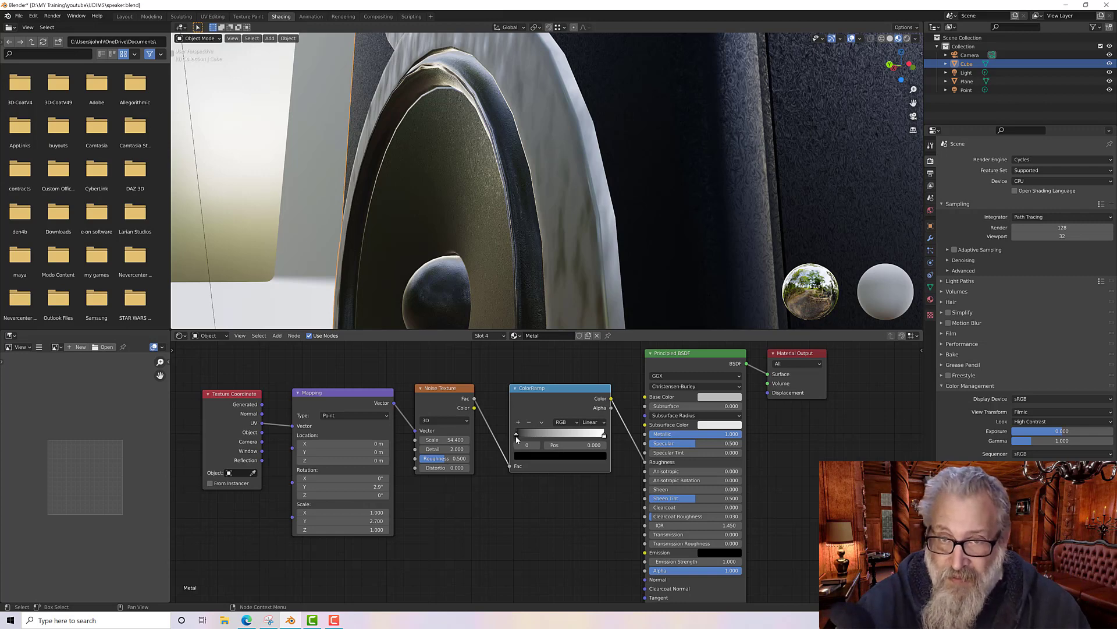
mouse_move(517, 439)
left_mouse_down()
mouse_move(603, 437)
mouse_move(515, 436)
left_mouse_up()
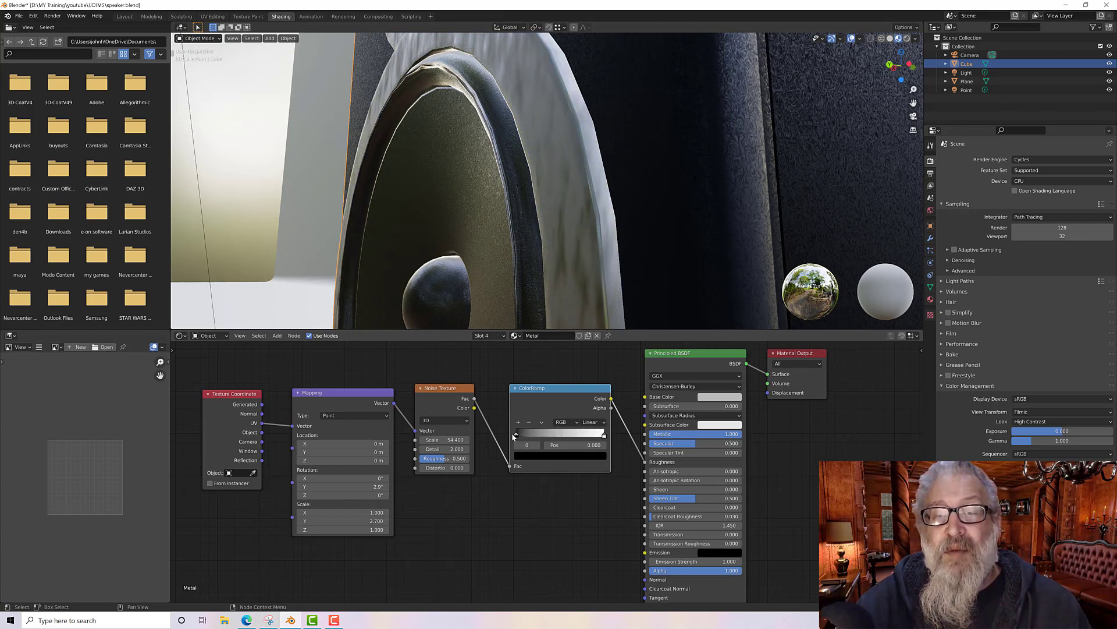
left_click(542, 456)
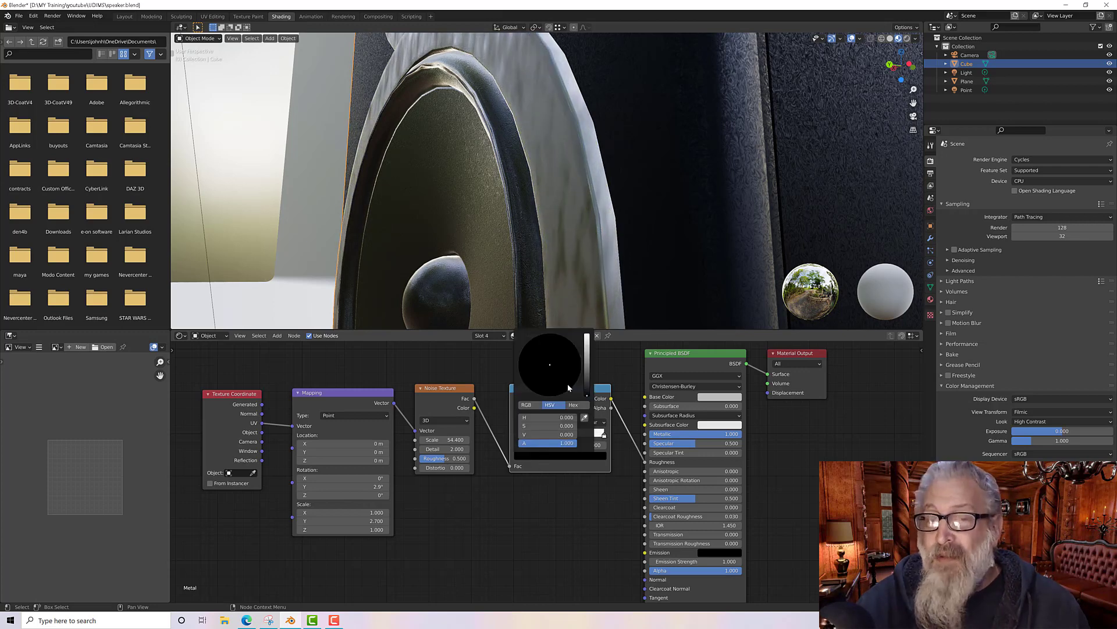
left_click(587, 382)
mouse_move(587, 384)
left_mouse_down()
mouse_move(587, 374)
mouse_move(587, 384)
left_mouse_up()
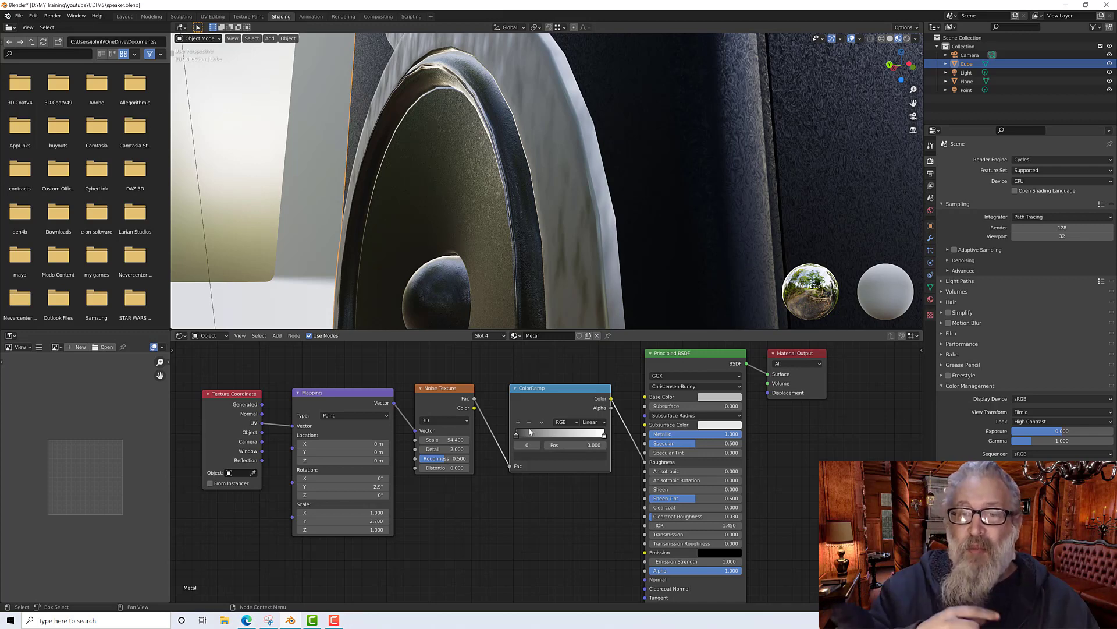
mouse_move(515, 434)
left_mouse_down()
mouse_move(604, 438)
mouse_move(513, 433)
left_mouse_up()
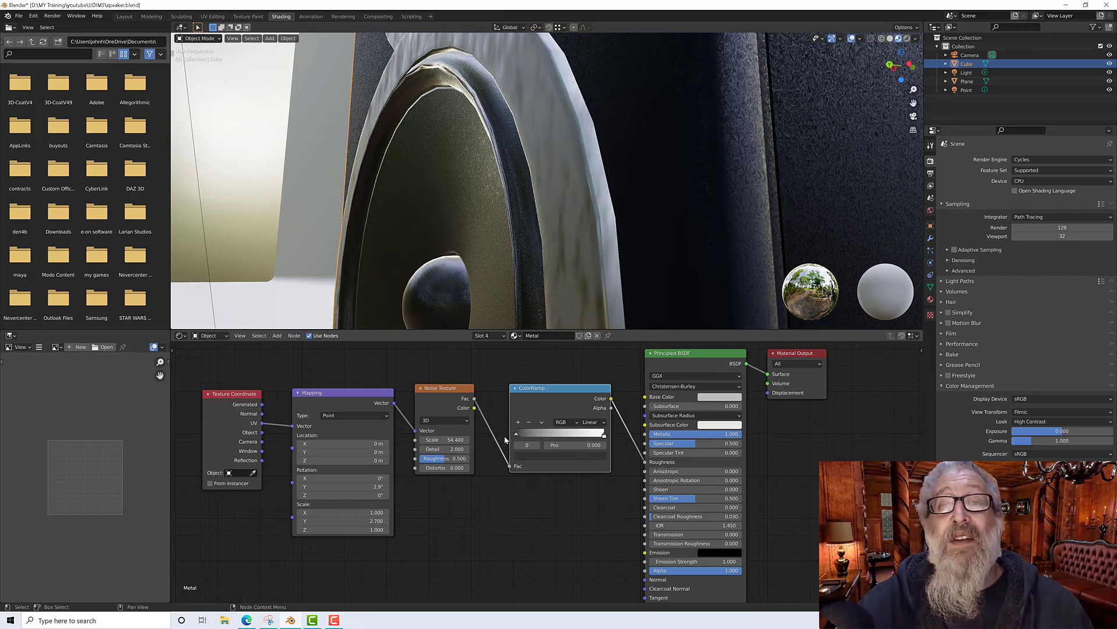
Step: Darken the ColorRamp's white stop to a value of about 0.28
left_click(604, 436)
left_click(578, 457)
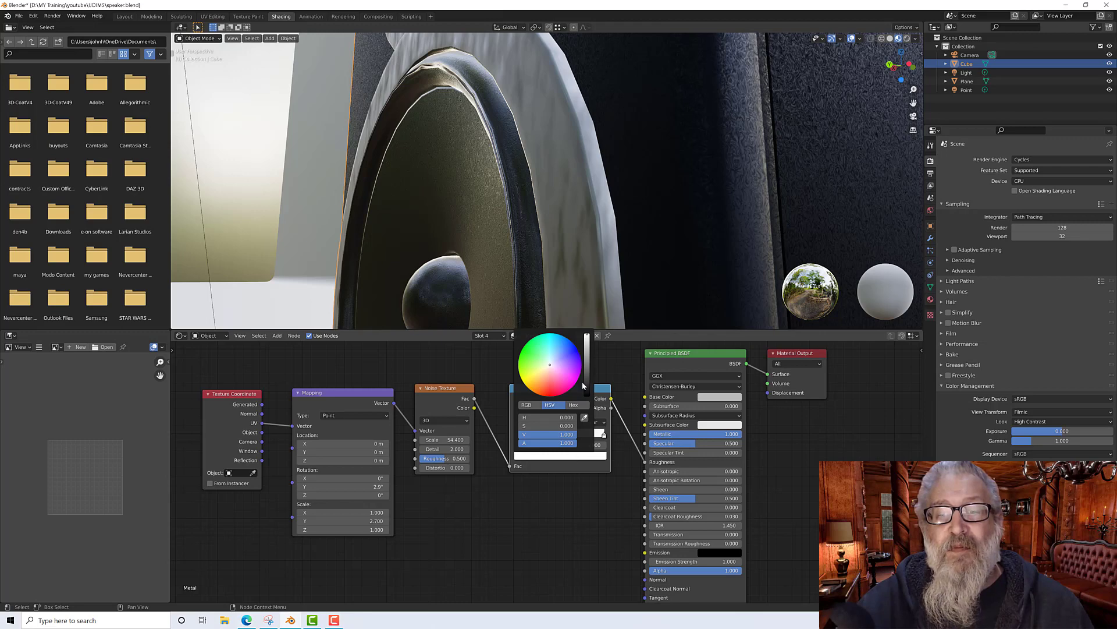
left_click_drag(587, 336, 587, 360)
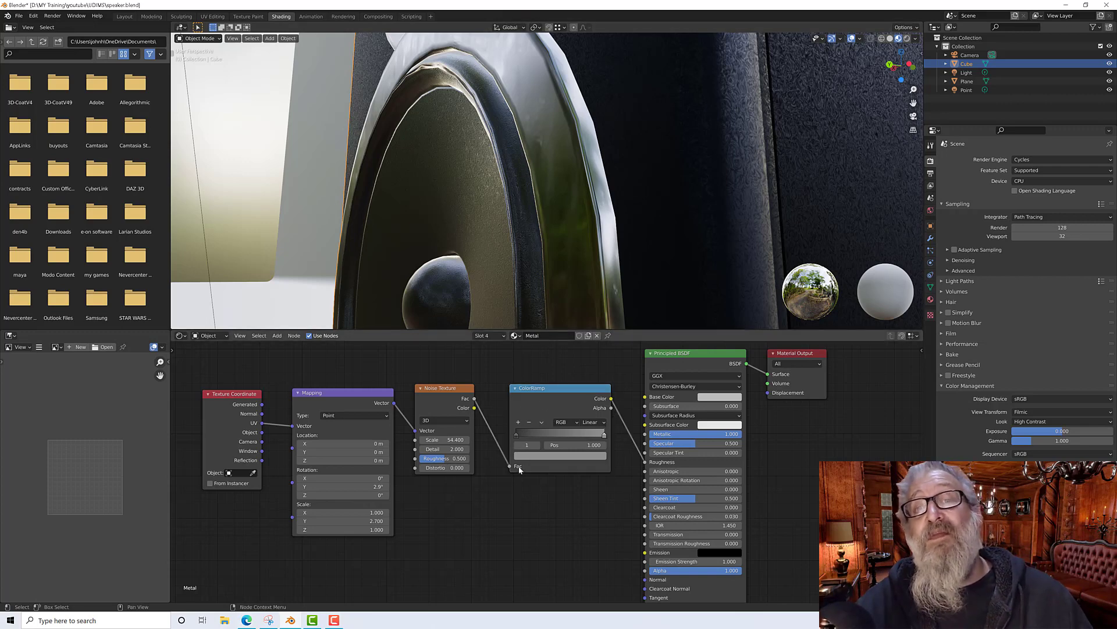
Step: Shift the ColorRamp's black stop slightly to the right
mouse_move(517, 435)
left_mouse_down()
mouse_move(585, 433)
mouse_move(524, 435)
left_mouse_up()
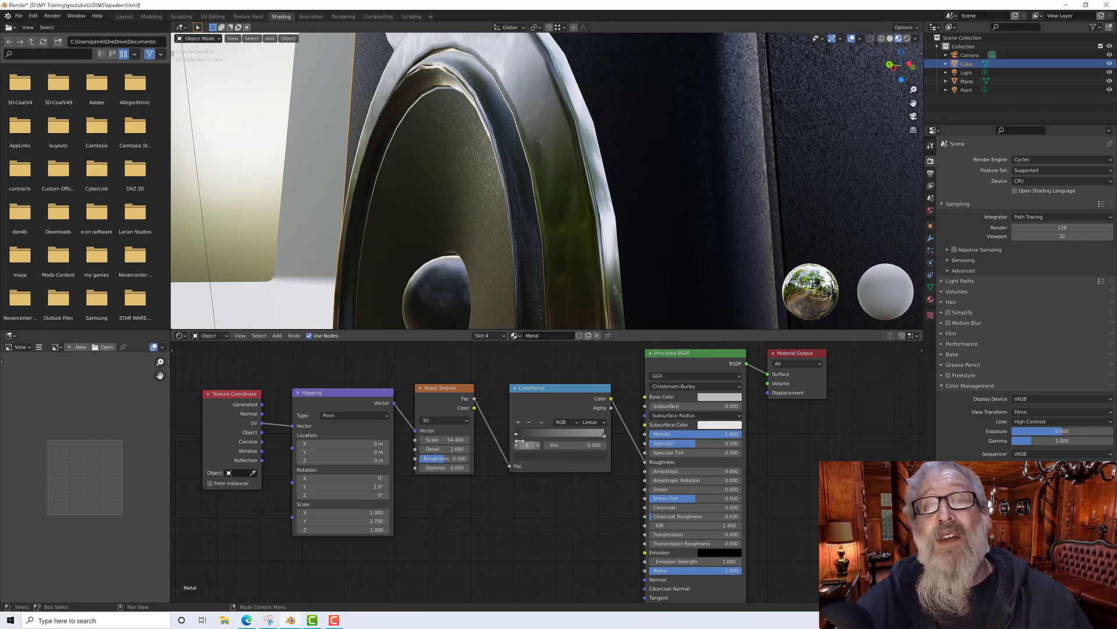
middle_click_drag(554, 298, 553, 224)
scroll(550, 249, "down", 5)
scroll(553, 237, "up", 5)
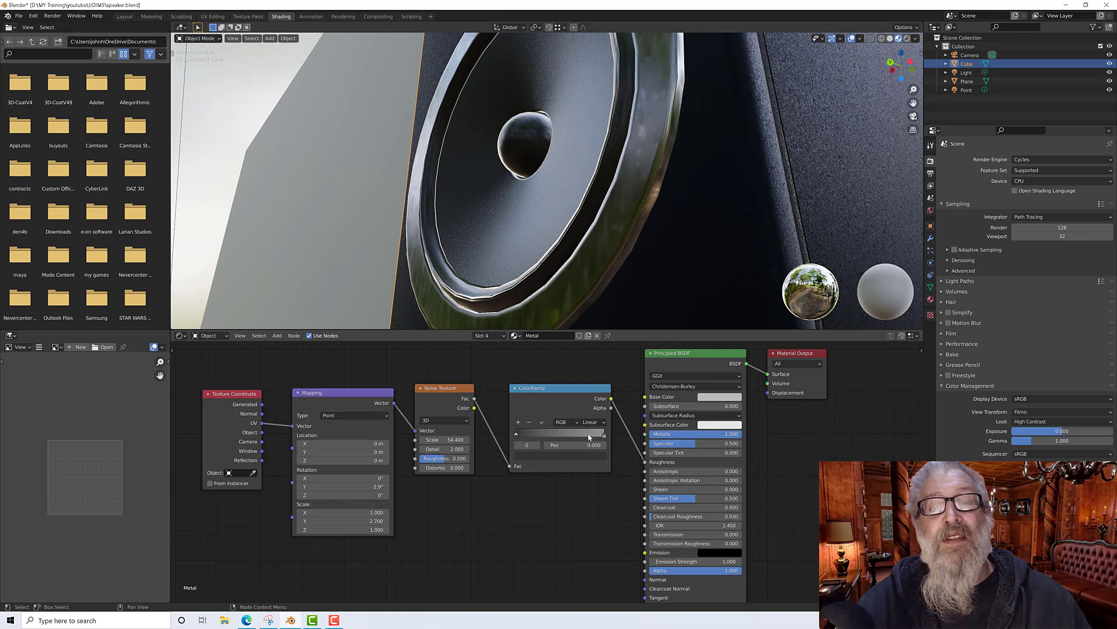
Step: Fine-tune the brightness of the ColorRamp's white and black stops
left_click_drag(604, 435, 602, 440)
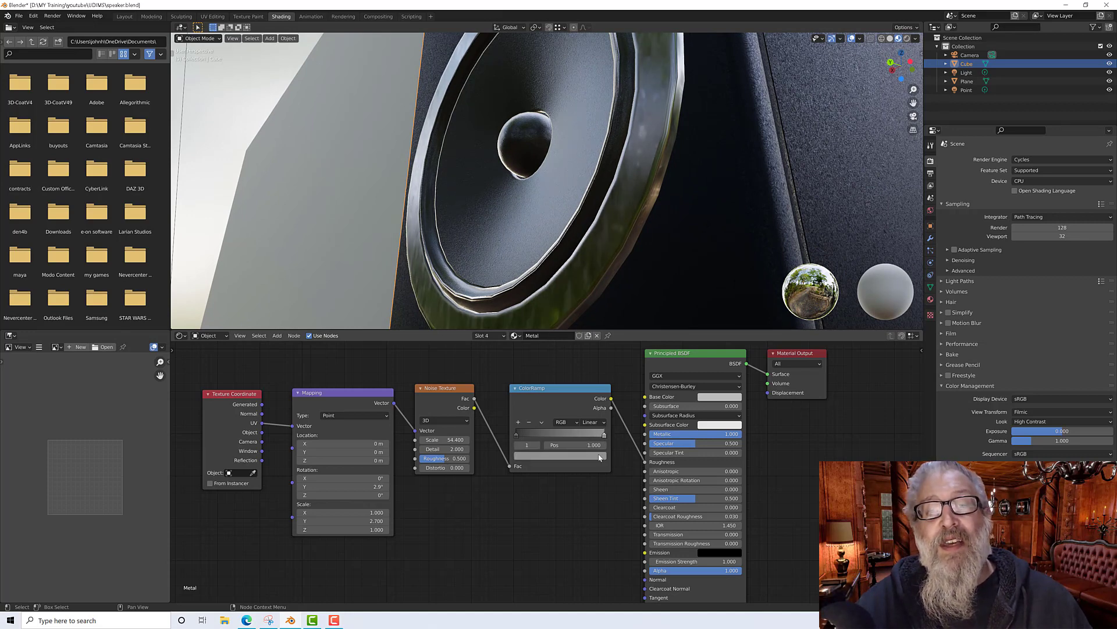
left_click(589, 456)
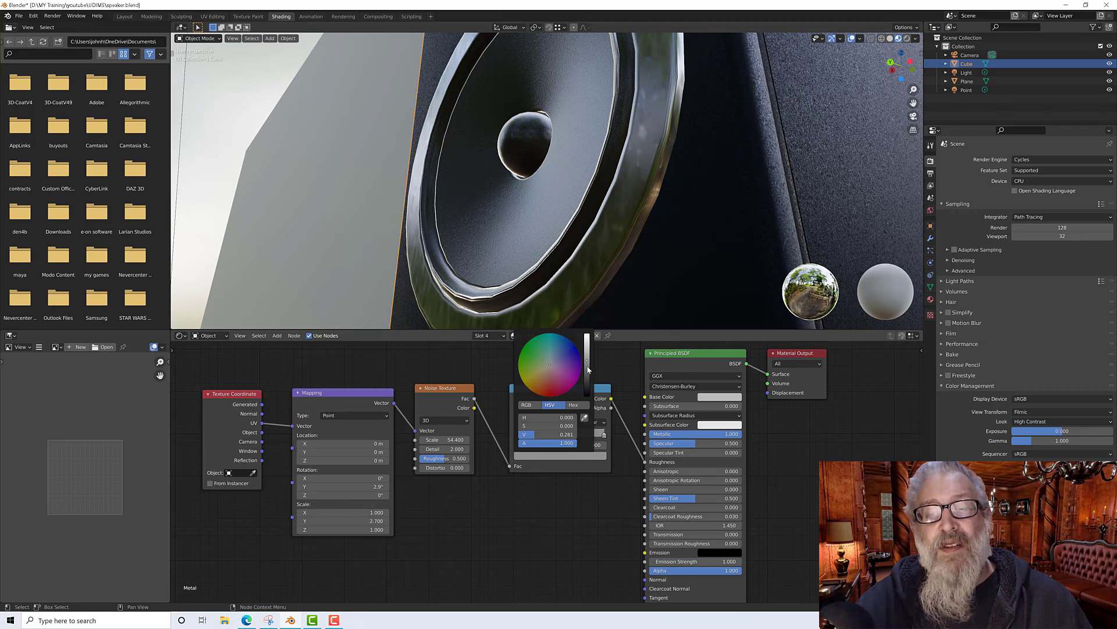
left_click_drag(587, 368, 587, 365)
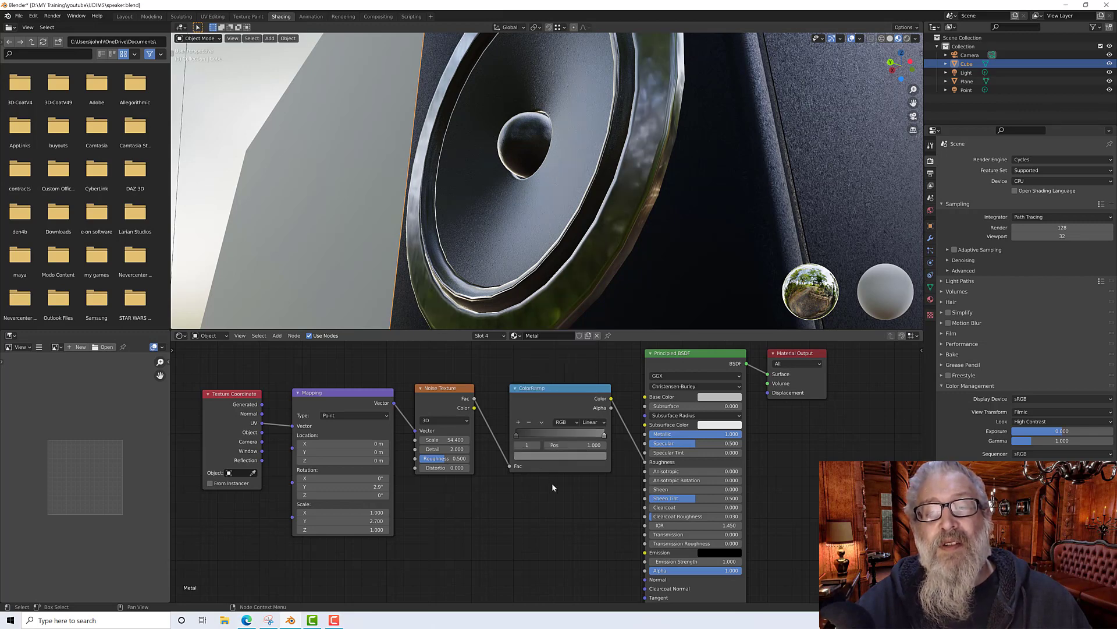
left_click(516, 435)
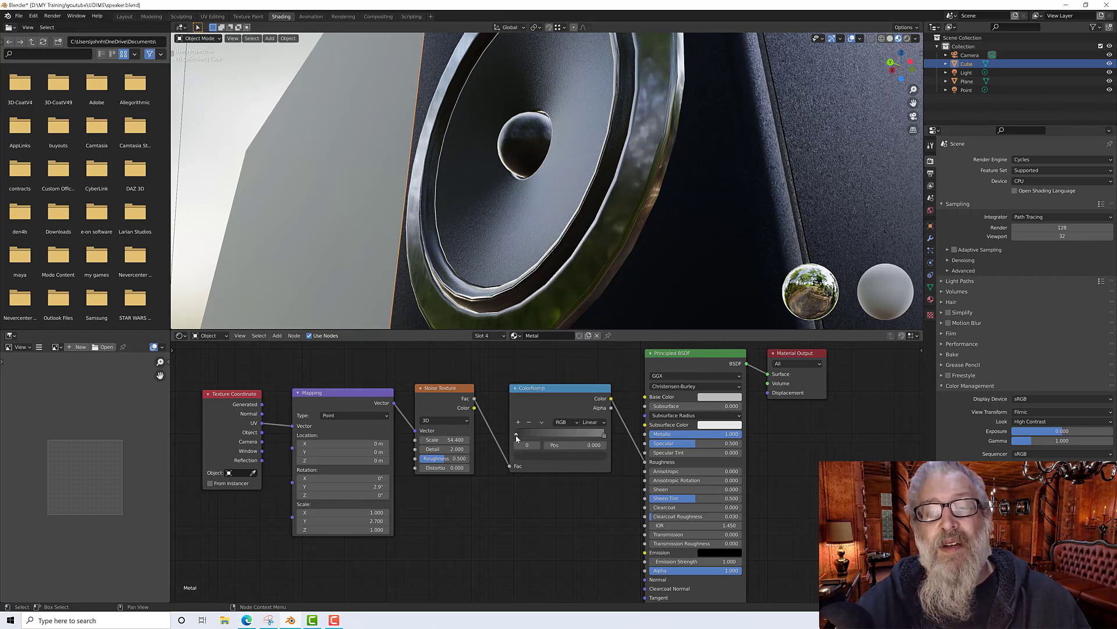
left_click(559, 455)
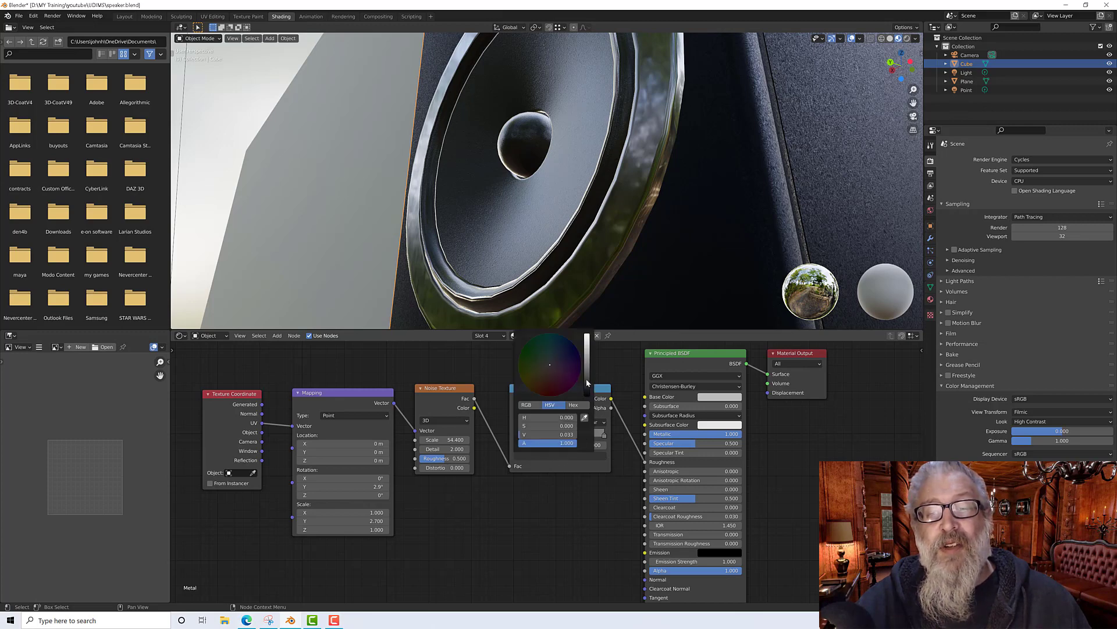
left_click_drag(588, 382, 588, 381)
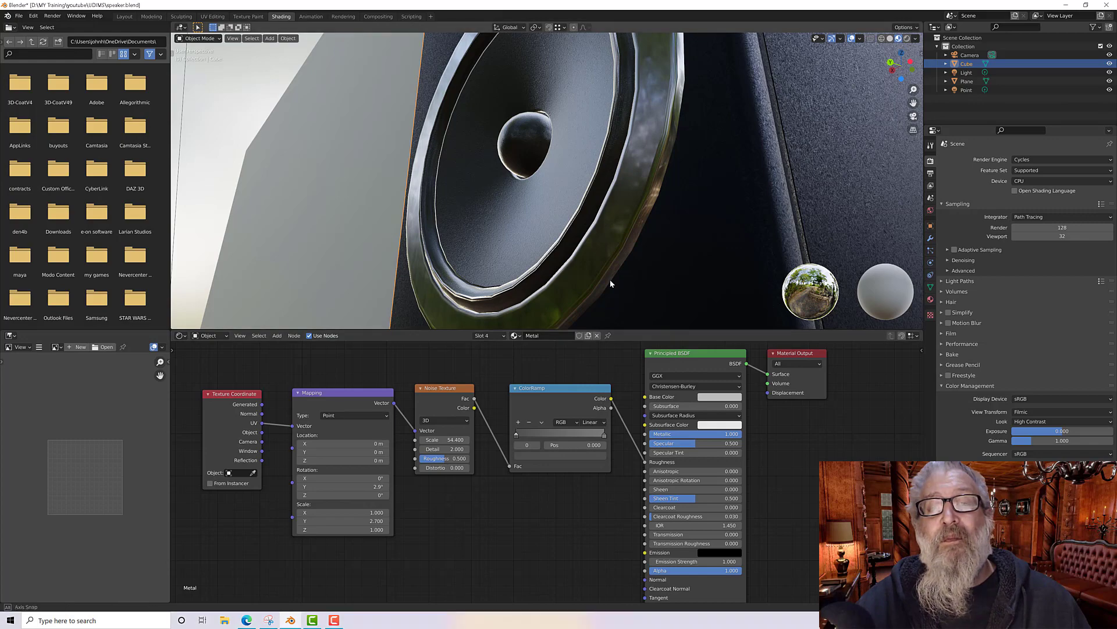
Step: Move the ColorRamp's white stop toward the middle, to position about 0.524
mouse_move(605, 281)
middle_mouse_down()
mouse_move(621, 292)
mouse_move(615, 274)
middle_mouse_up()
scroll(619, 283, "down", 5)
scroll(618, 278, "up", 6)
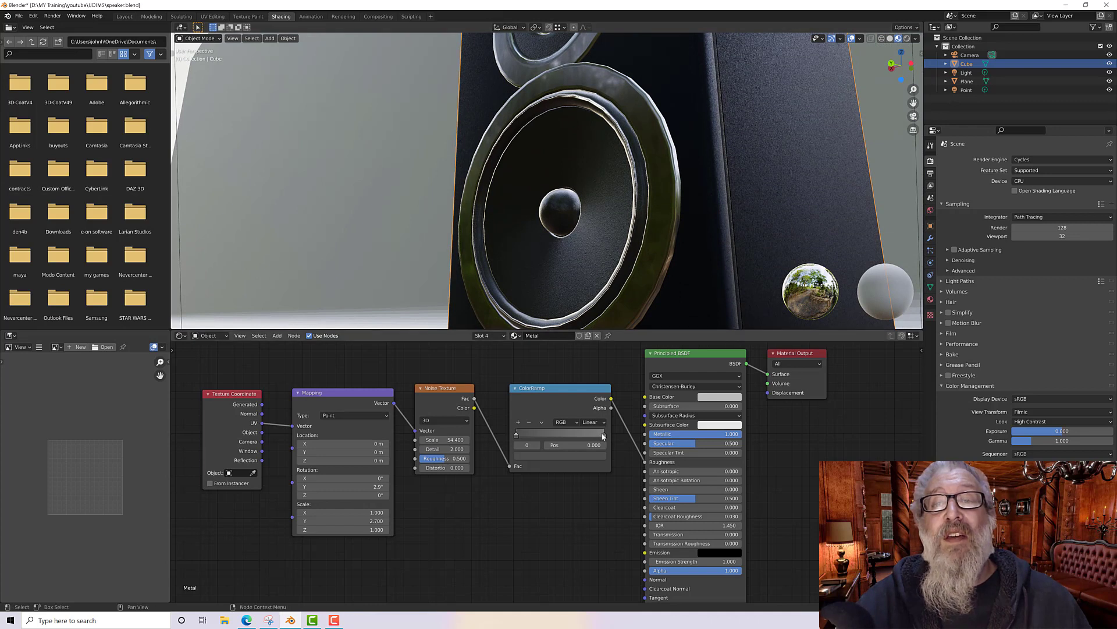
left_click_drag(603, 436, 519, 436)
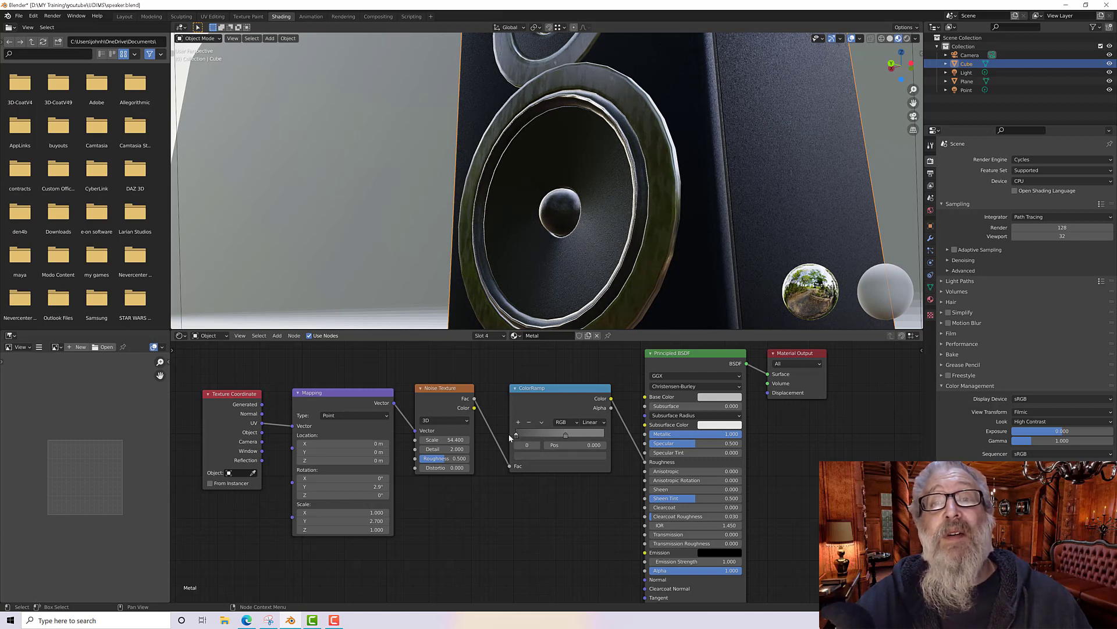
left_click(566, 435)
left_click_drag(566, 435, 553, 437)
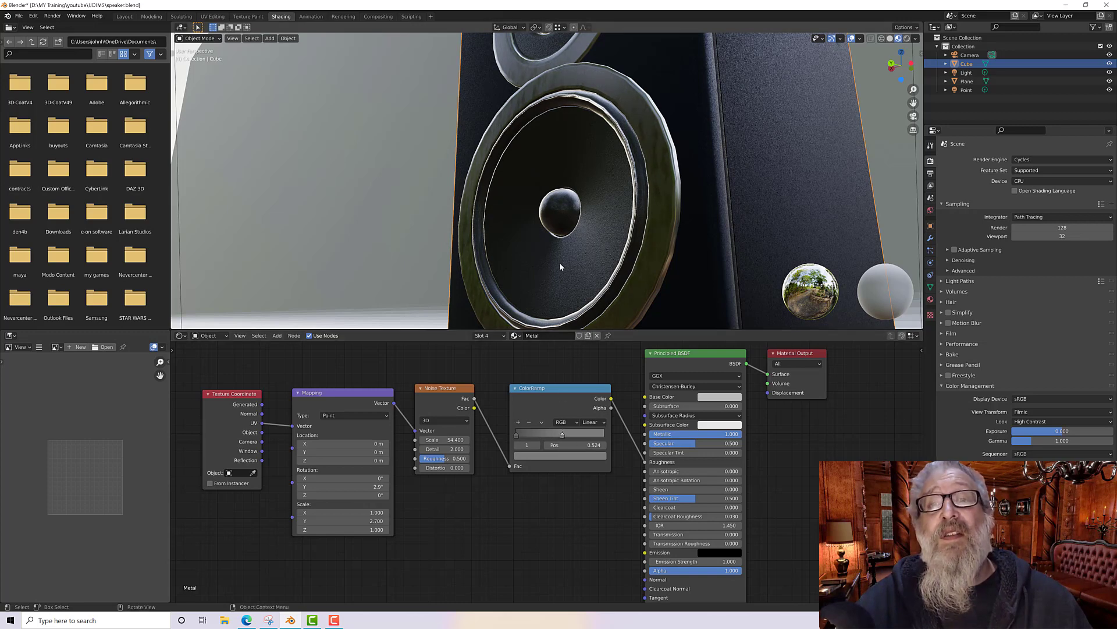
Step: Add a Bump node to the Metal material's node tree below the ColorRamp
scroll(560, 262, "down", 4)
mouse_move(560, 262)
middle_mouse_down()
mouse_move(579, 259)
mouse_move(575, 269)
middle_mouse_up()
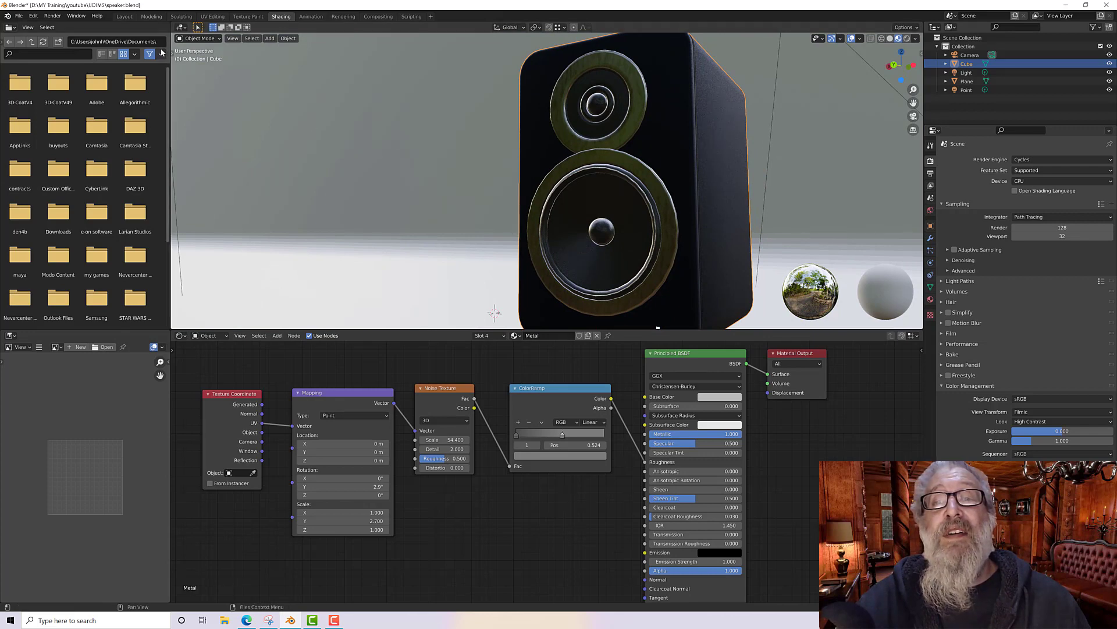
middle_click_drag(563, 202, 516, 201)
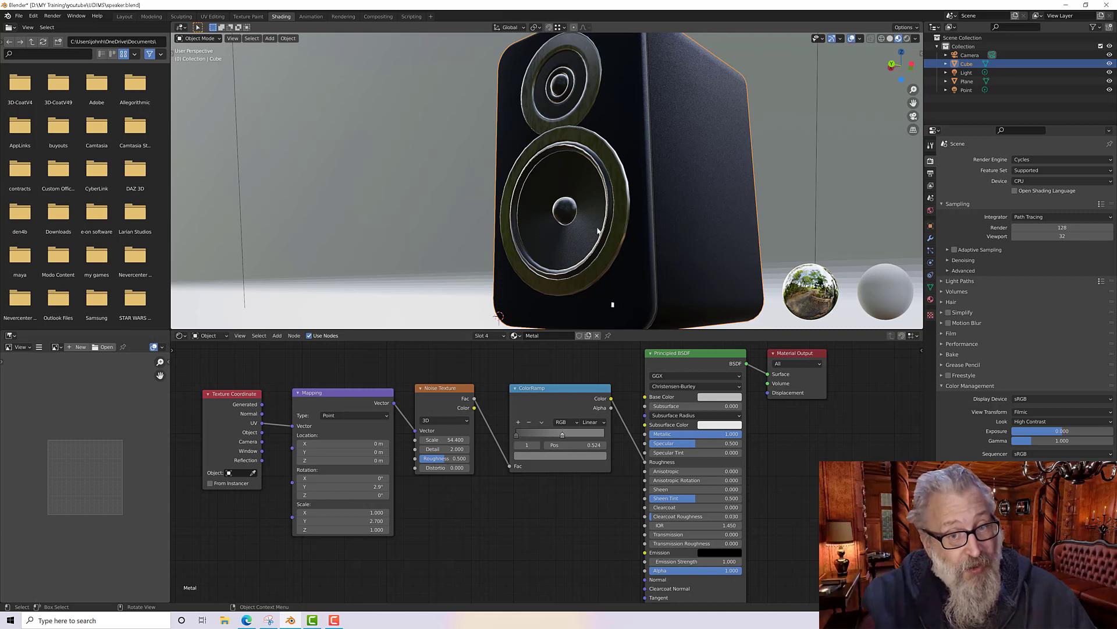
middle_click_drag(470, 509, 443, 460)
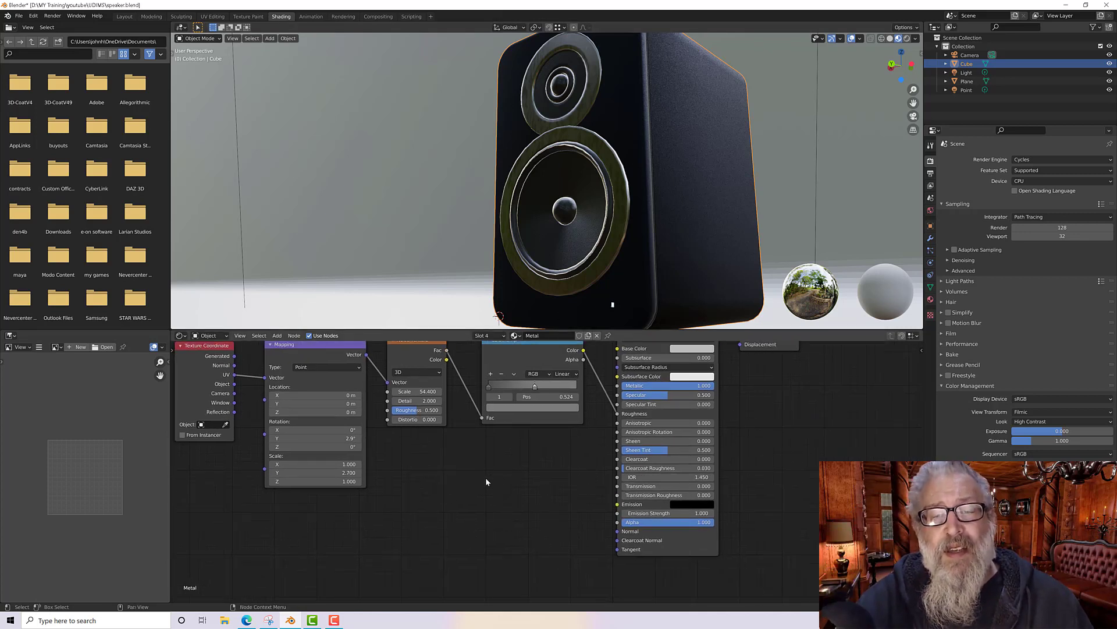
key("shift+a")
mouse_move(469, 457)
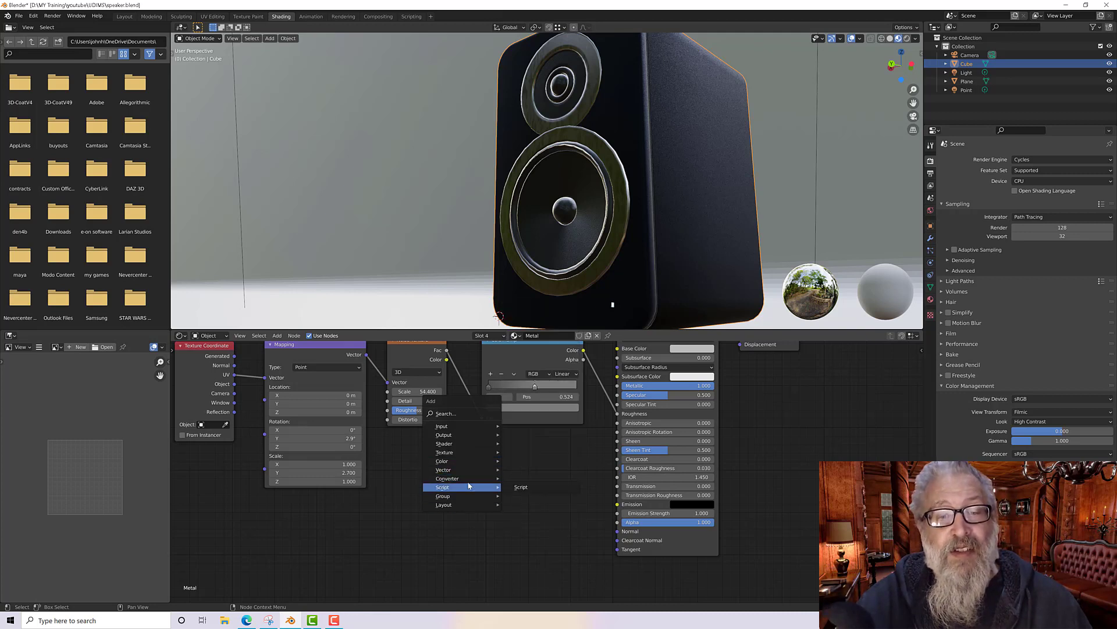
left_click(515, 471)
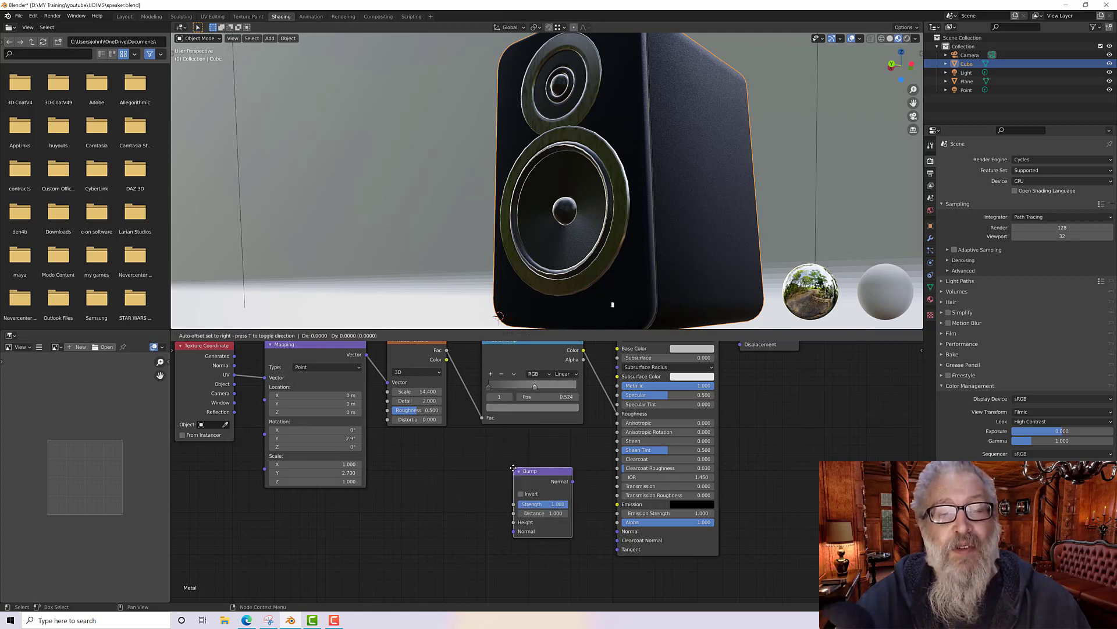
left_click(492, 458)
Step: Connect the Noise Texture's Fac to the Bump node's Height and the Bump's Normal to the Principled BSDF's Normal
scroll(456, 472, "up", 1)
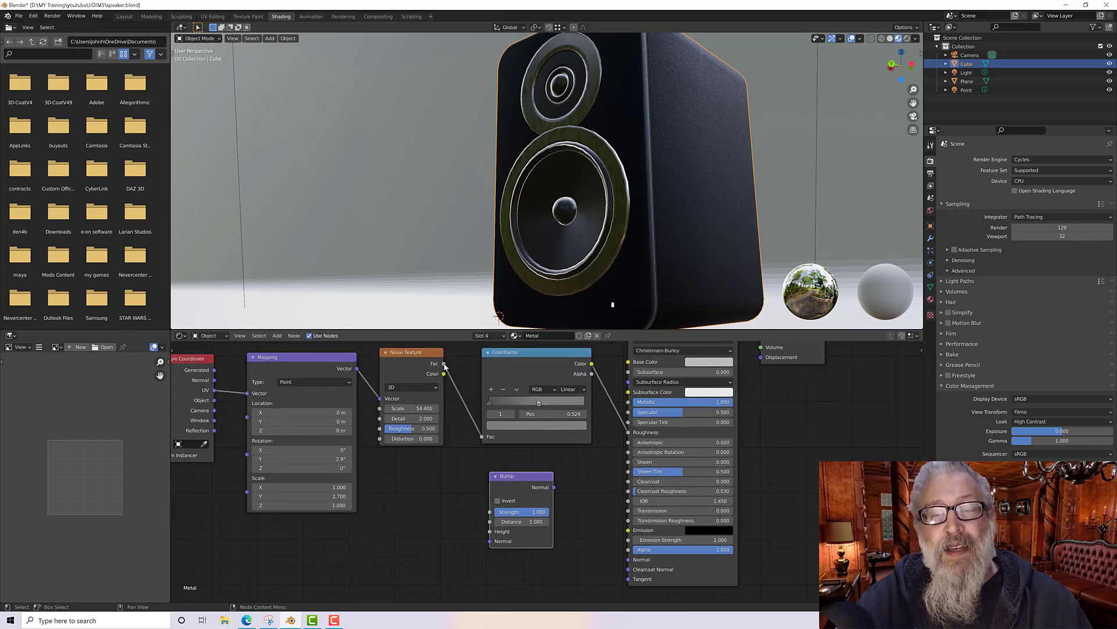
left_click_drag(445, 365, 490, 531)
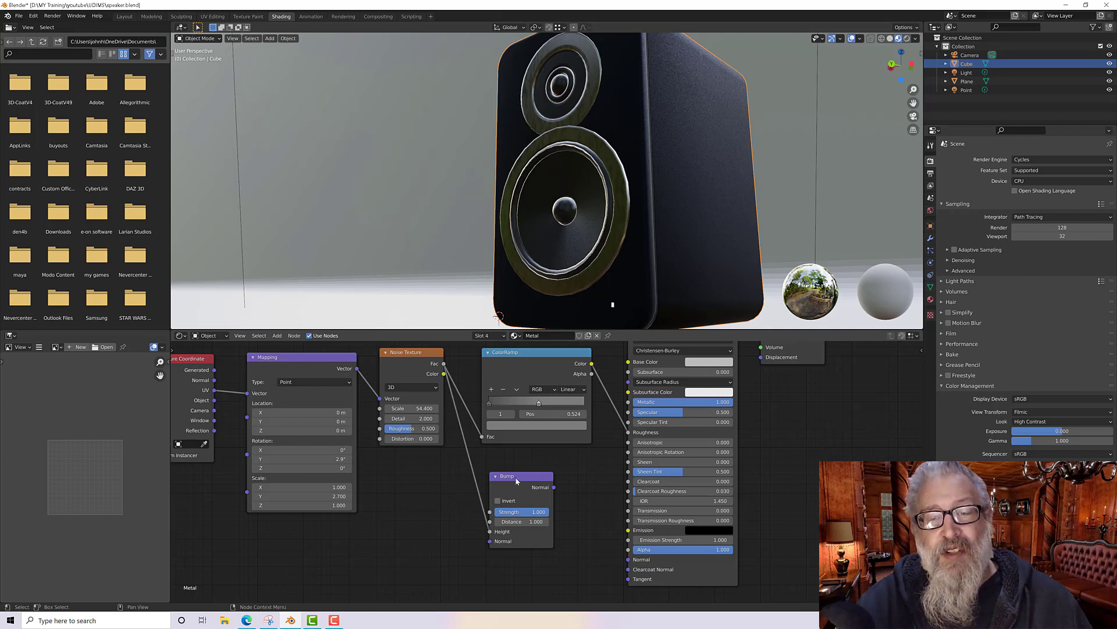
left_click_drag(515, 476, 574, 521)
left_click_drag(615, 558, 629, 559)
Step: Reduce the Bump node's strength to 0.01
scroll(616, 232, "up", 5)
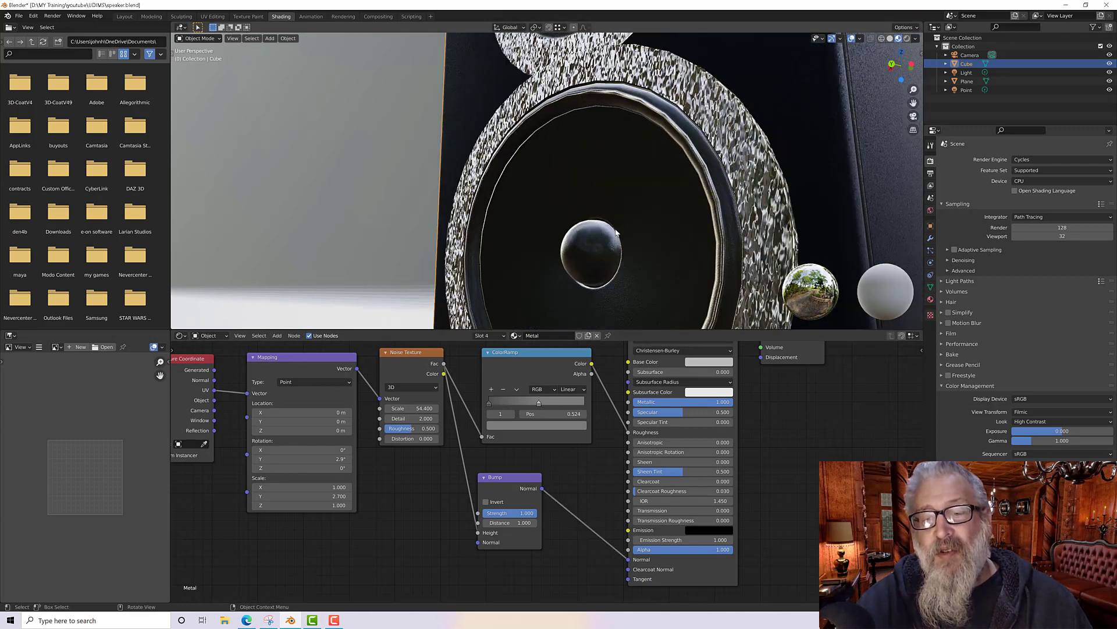
middle_click_drag(654, 240, 647, 236)
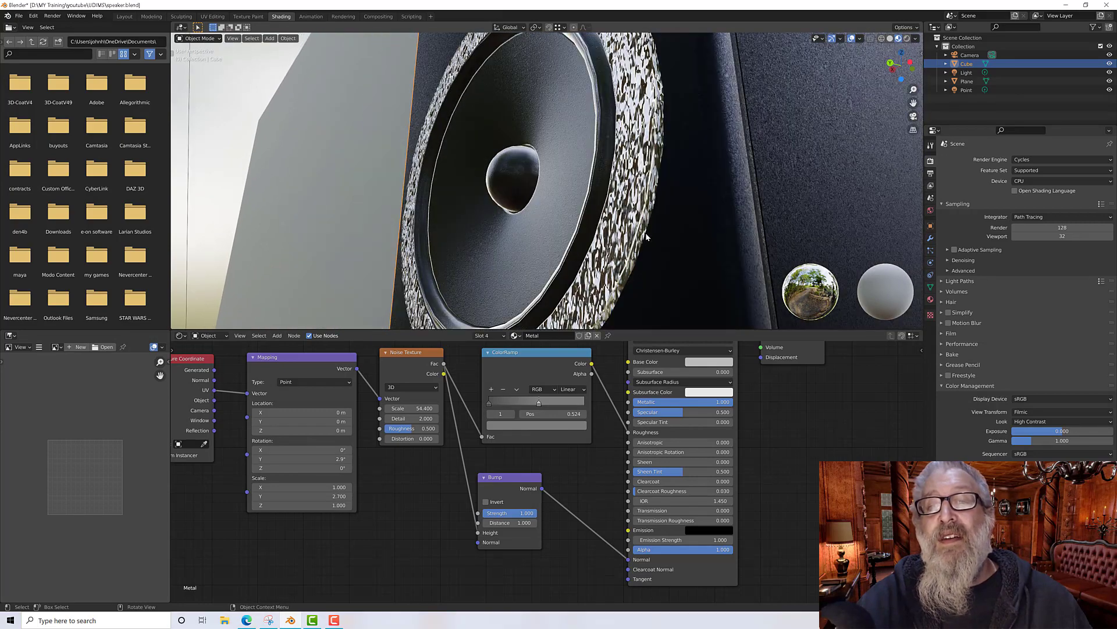
mouse_move(518, 482)
left_mouse_down()
mouse_move(548, 485)
mouse_move(555, 515)
mouse_move(513, 515)
left_mouse_up()
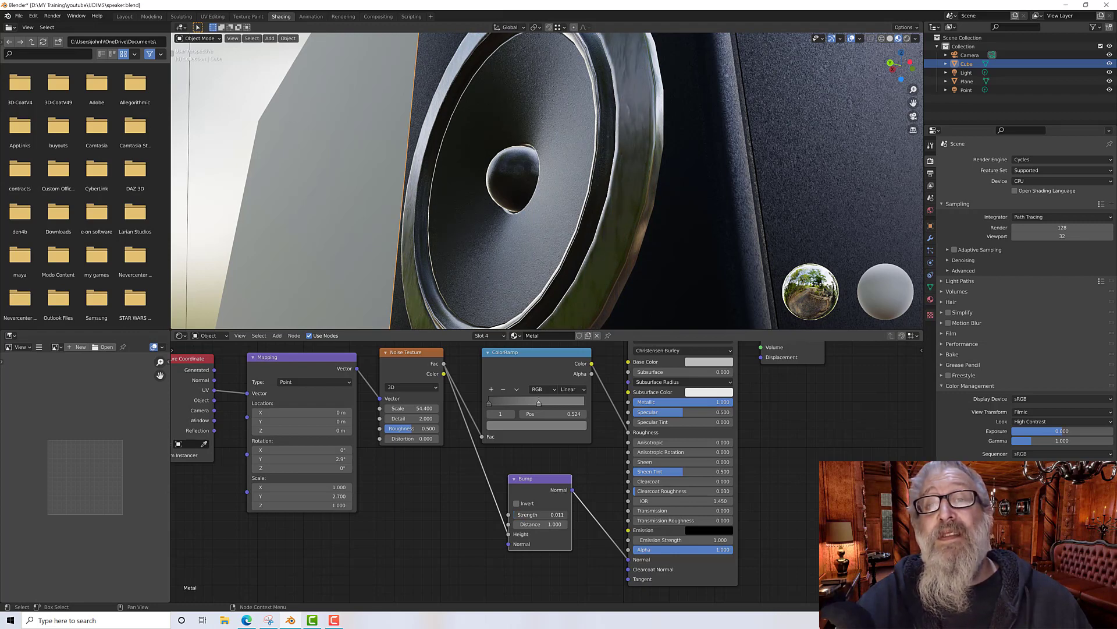
mouse_move(550, 514)
left_mouse_down()
mouse_move(579, 515)
mouse_move(551, 515)
left_mouse_up()
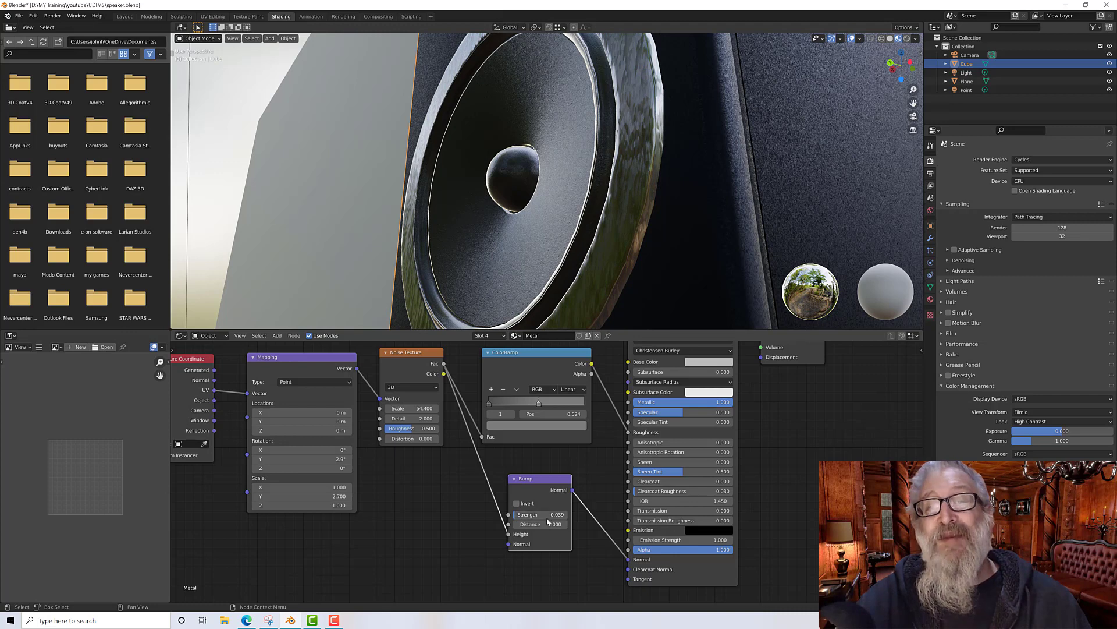
left_click(560, 516)
type("0")
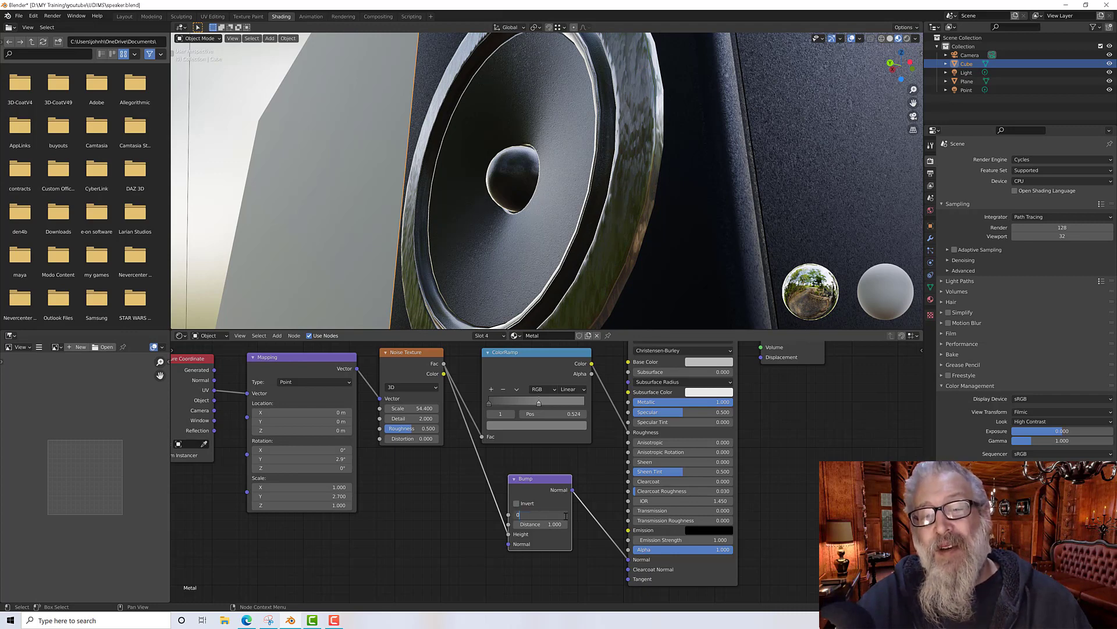
type(".1")
key("Return")
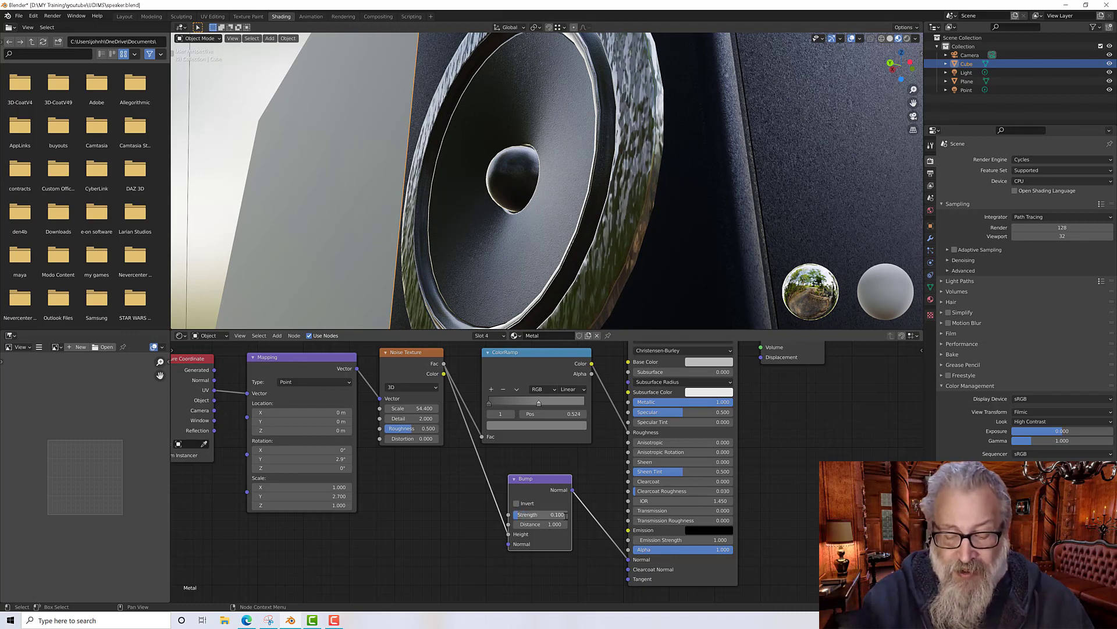
left_click(562, 515)
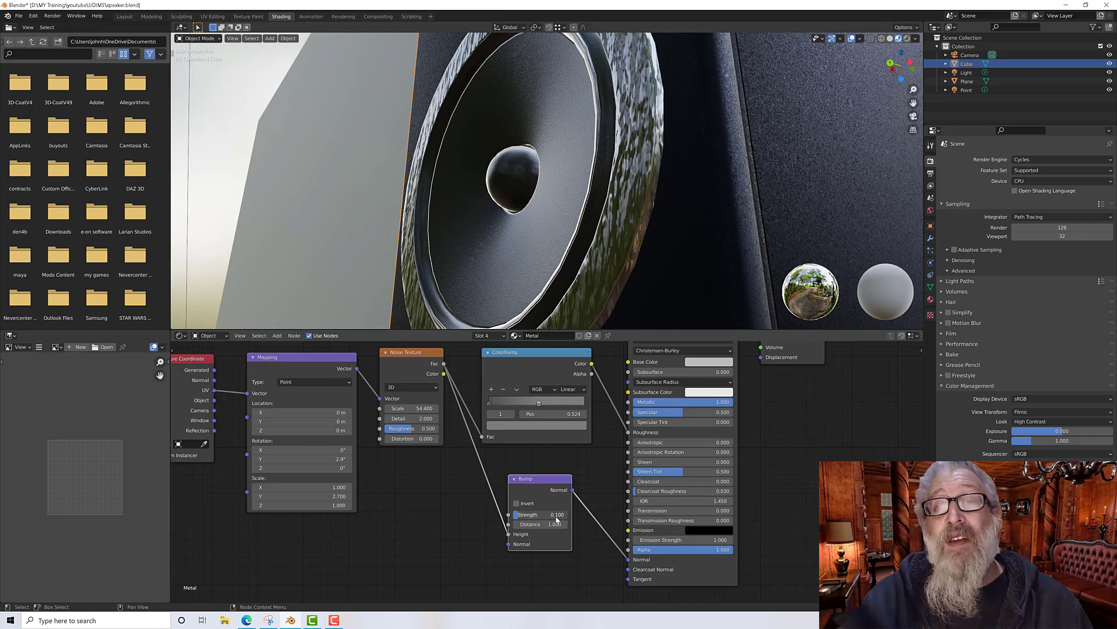
type("0")
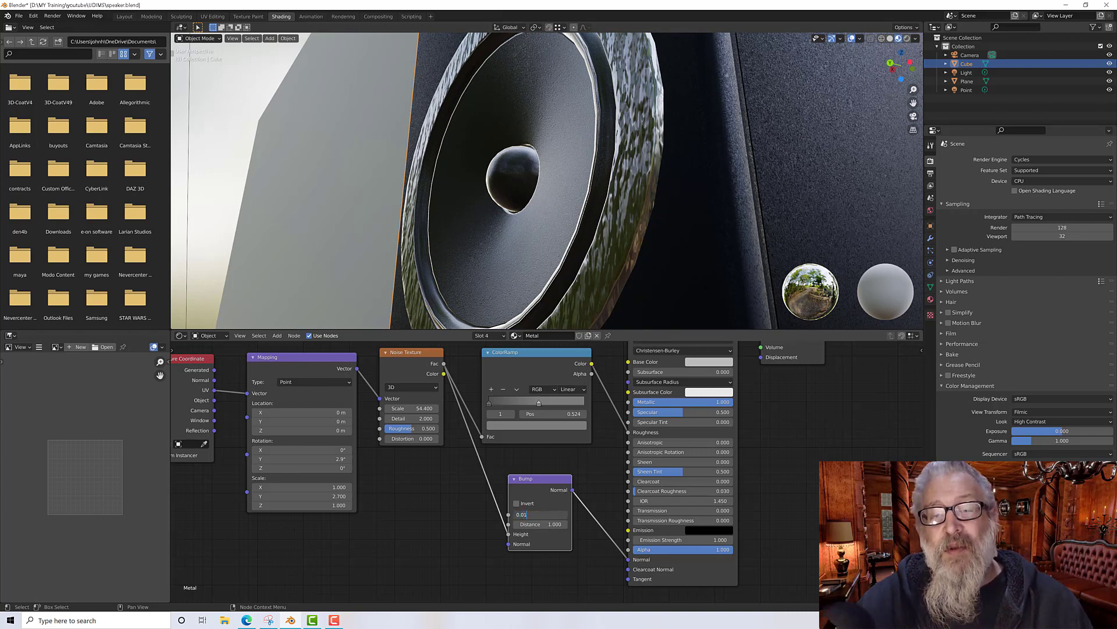
key("Return")
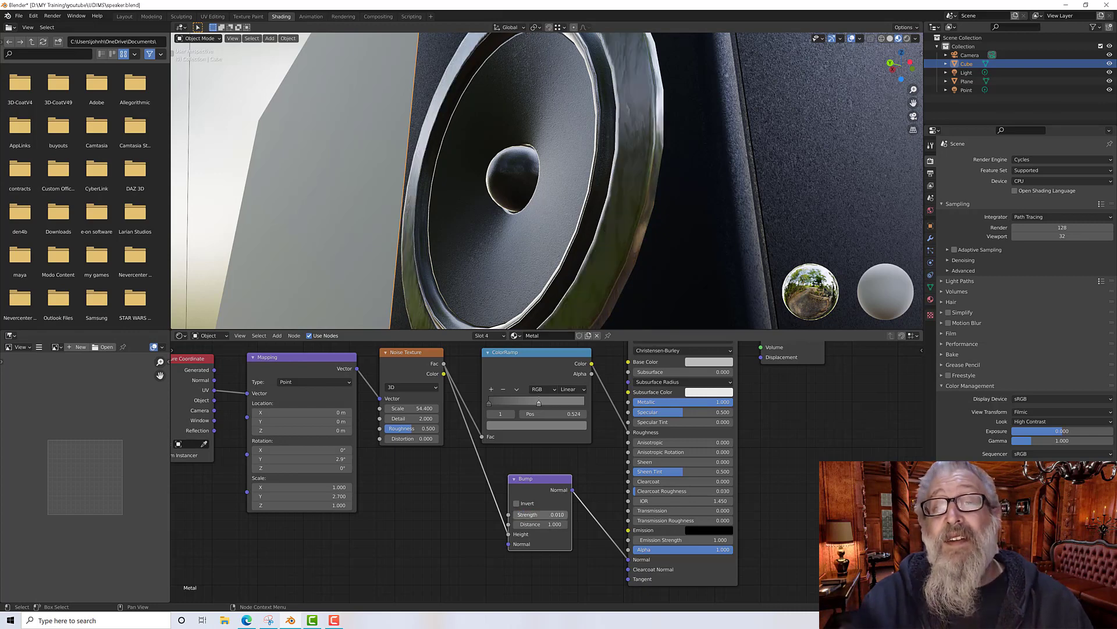
Step: Move the Bump node lower in the node editor
scroll(562, 281, "down", 4)
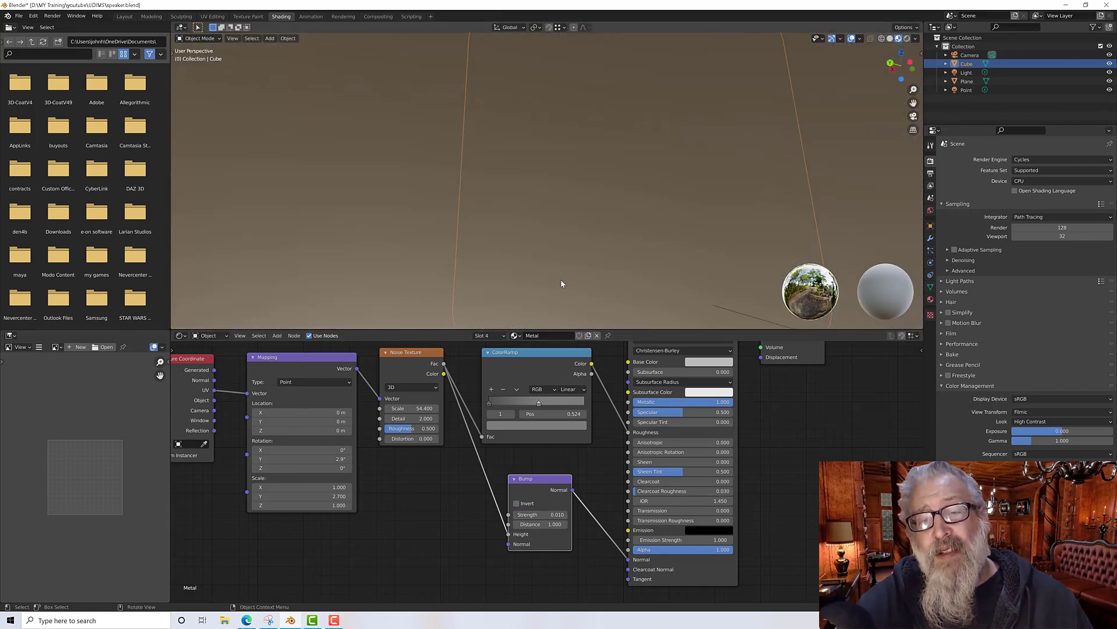
scroll(559, 265, "up", 4)
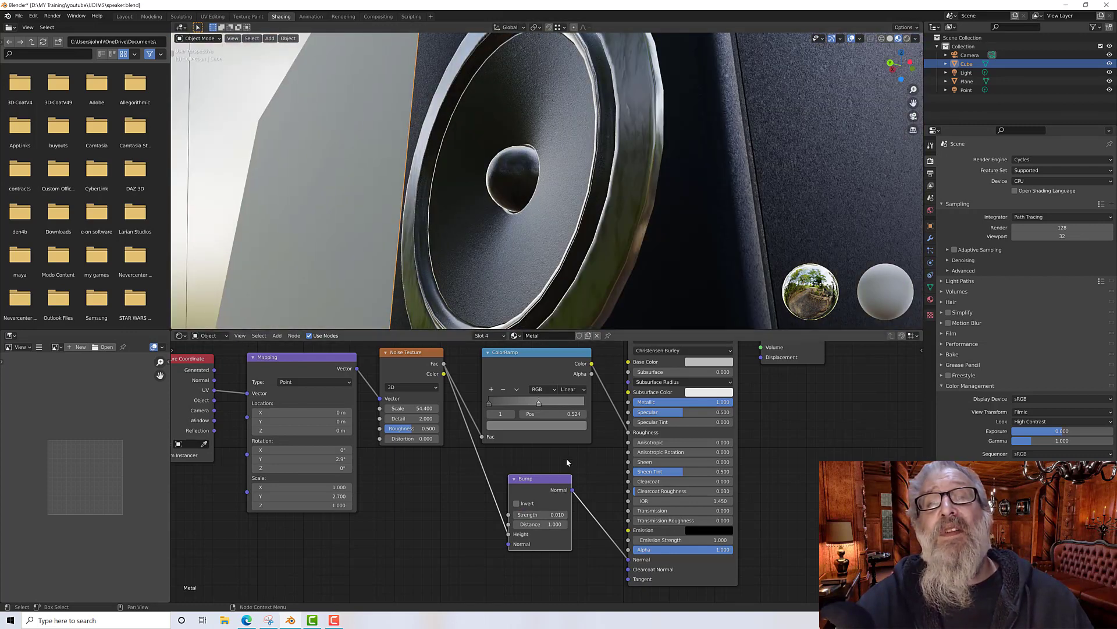
left_click_drag(545, 487, 562, 525)
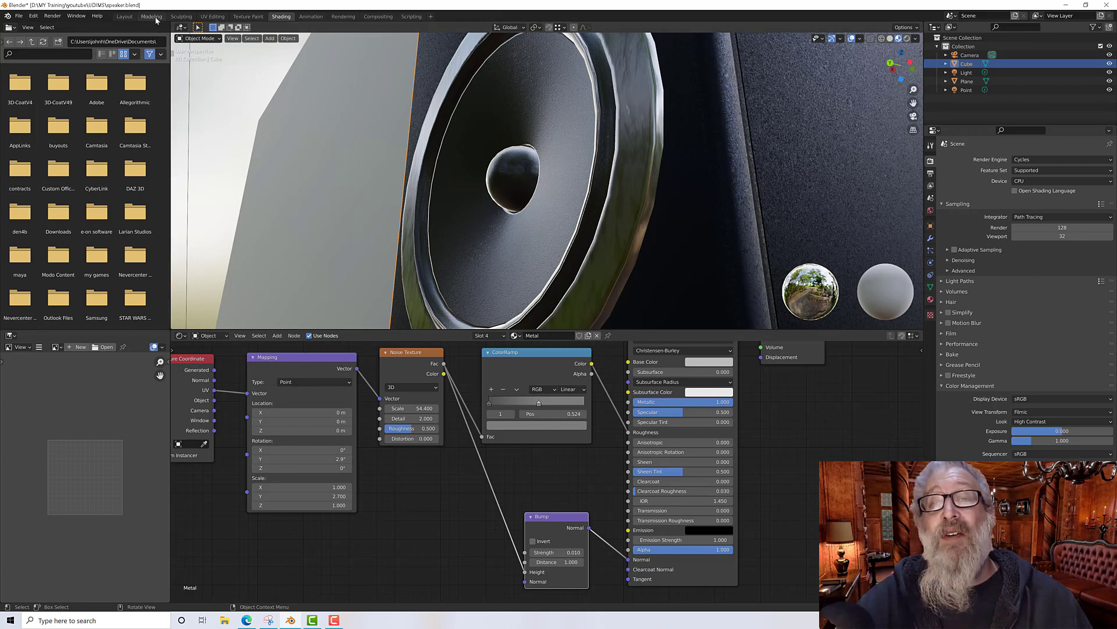
Step: In the Layout workspace, add a Subdivision Surface modifier to the speaker Cube
left_click(125, 16)
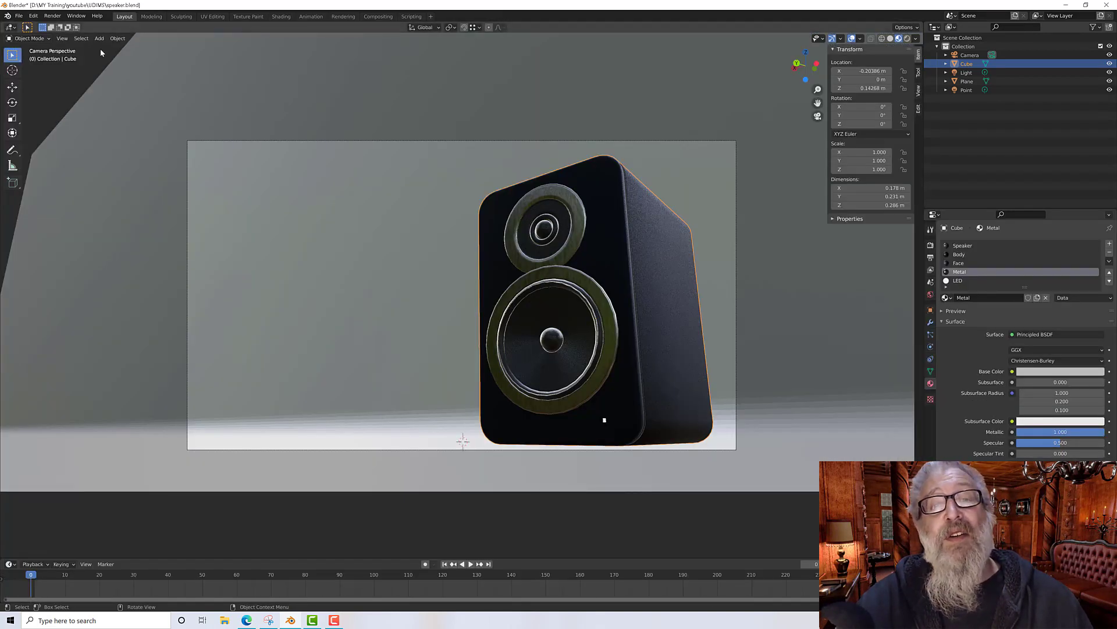
left_click(906, 39)
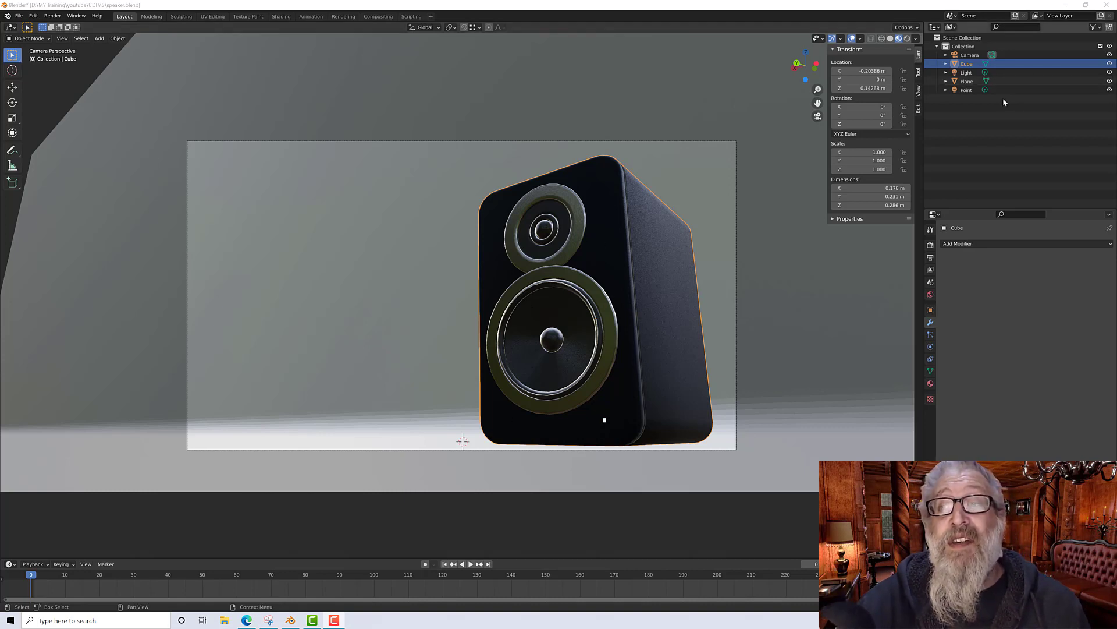
left_click(967, 72)
left_click(970, 64)
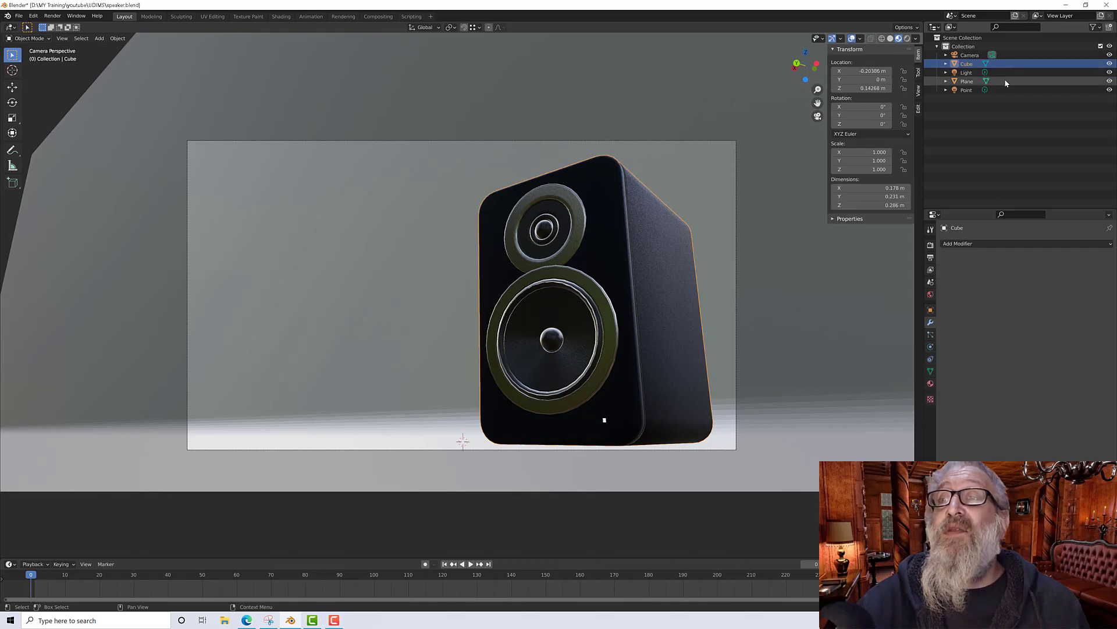
left_click(972, 243)
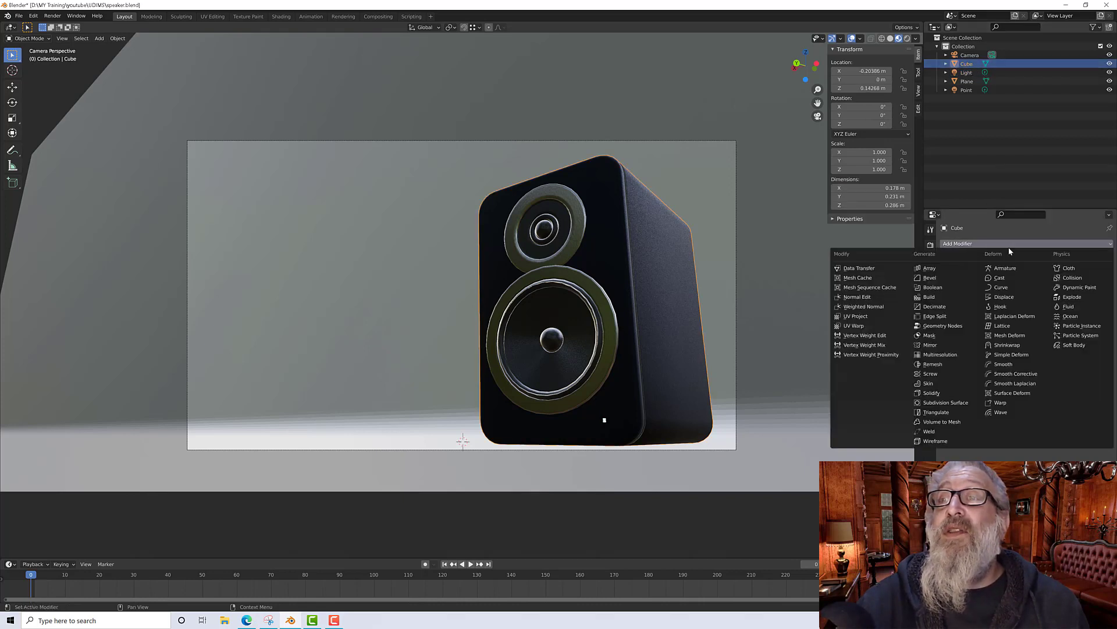
left_click(949, 403)
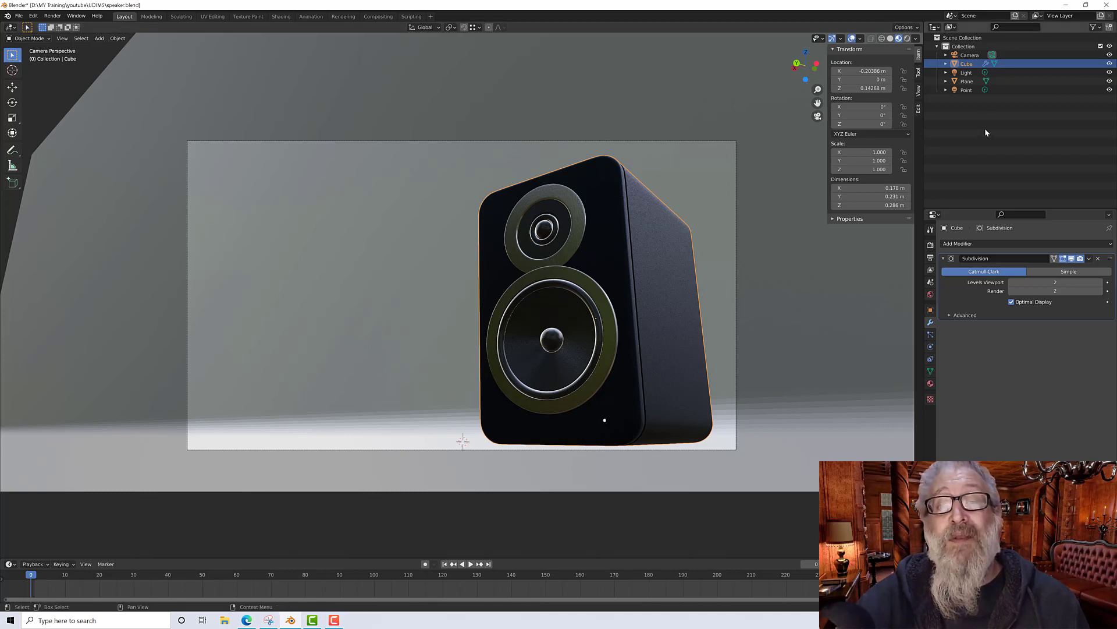
Step: Duplicate the speaker and place the copy beside it, offset about 0.35 m along X
left_click(968, 72)
left_click(969, 64)
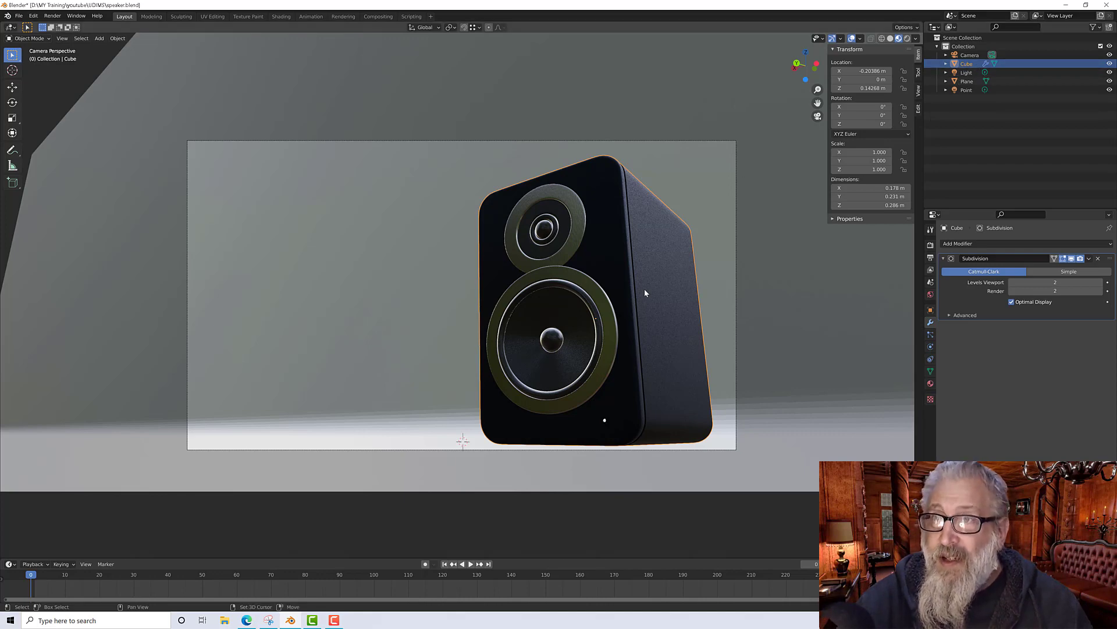
key("shift+d")
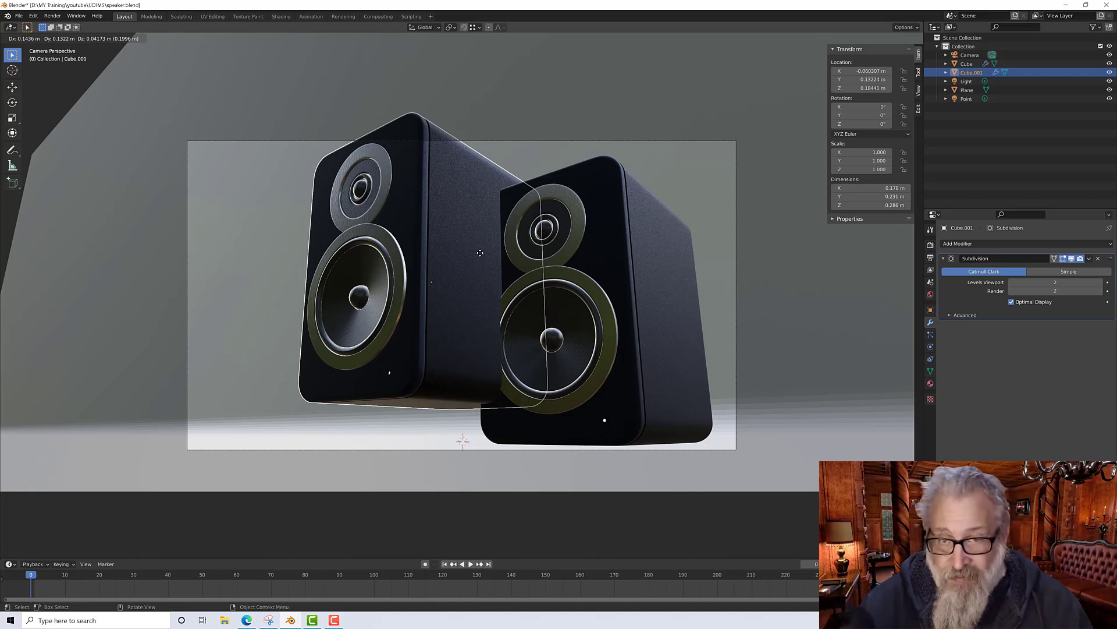
key("z")
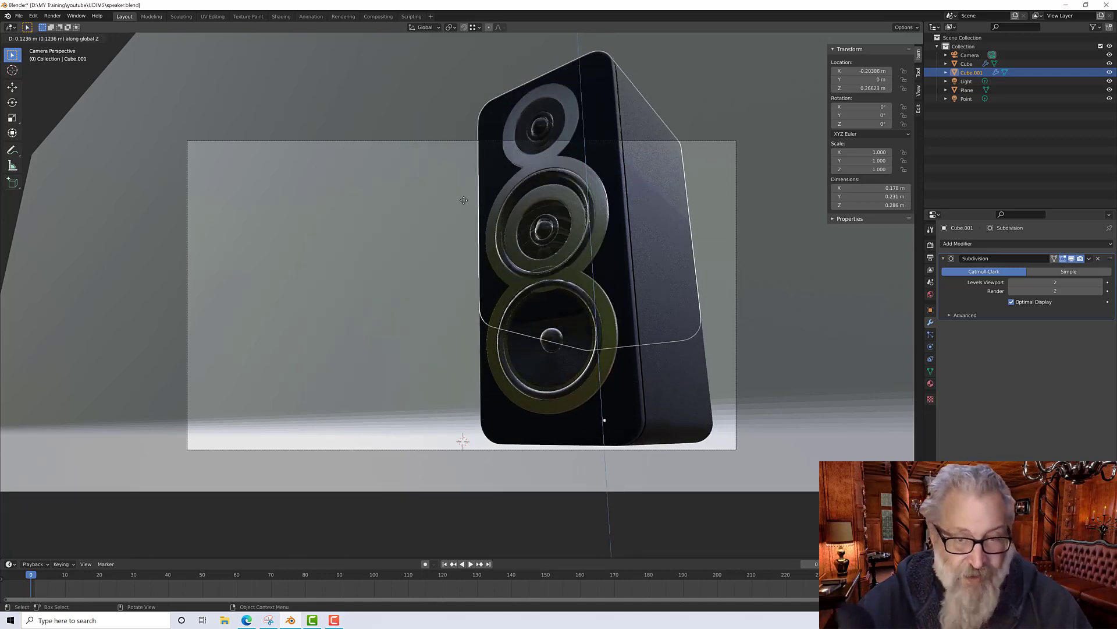
key("x")
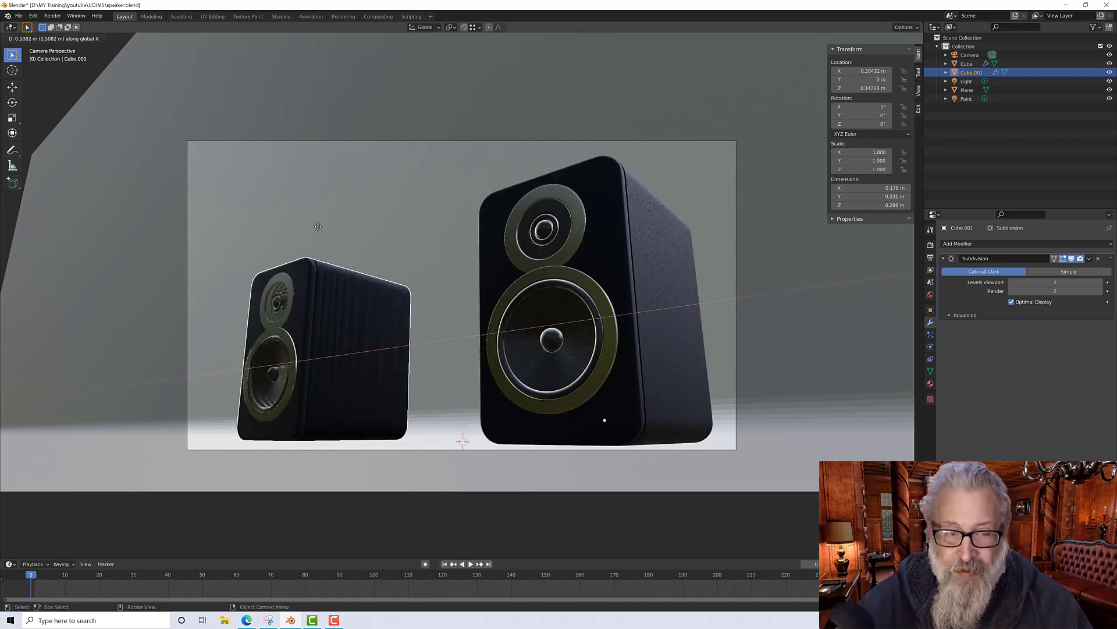
key("y")
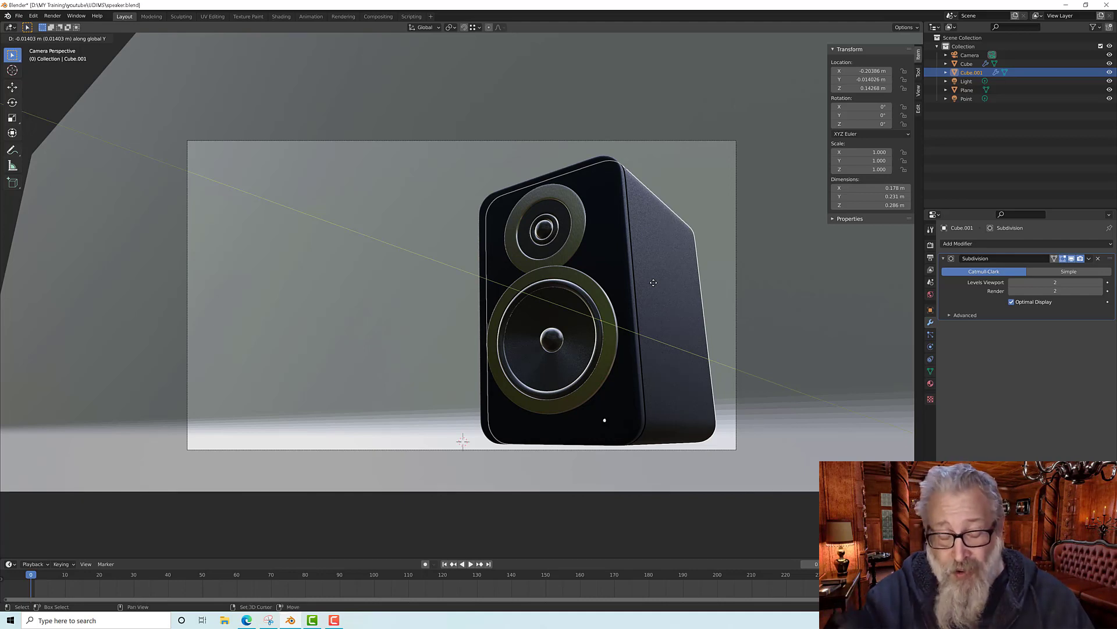
key("shift+z")
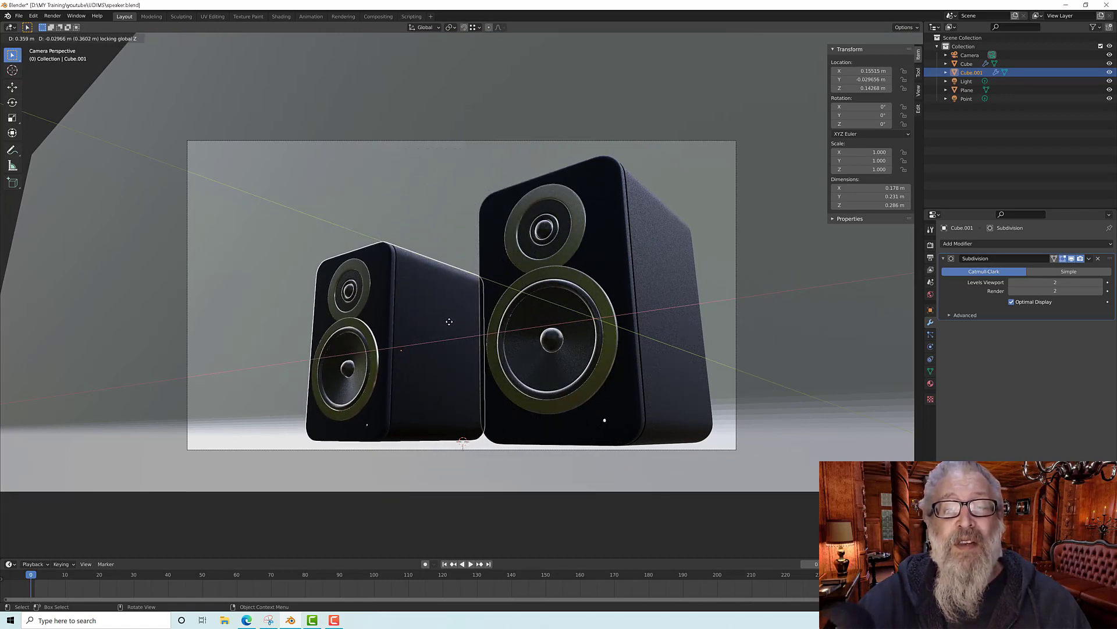
left_click(456, 321)
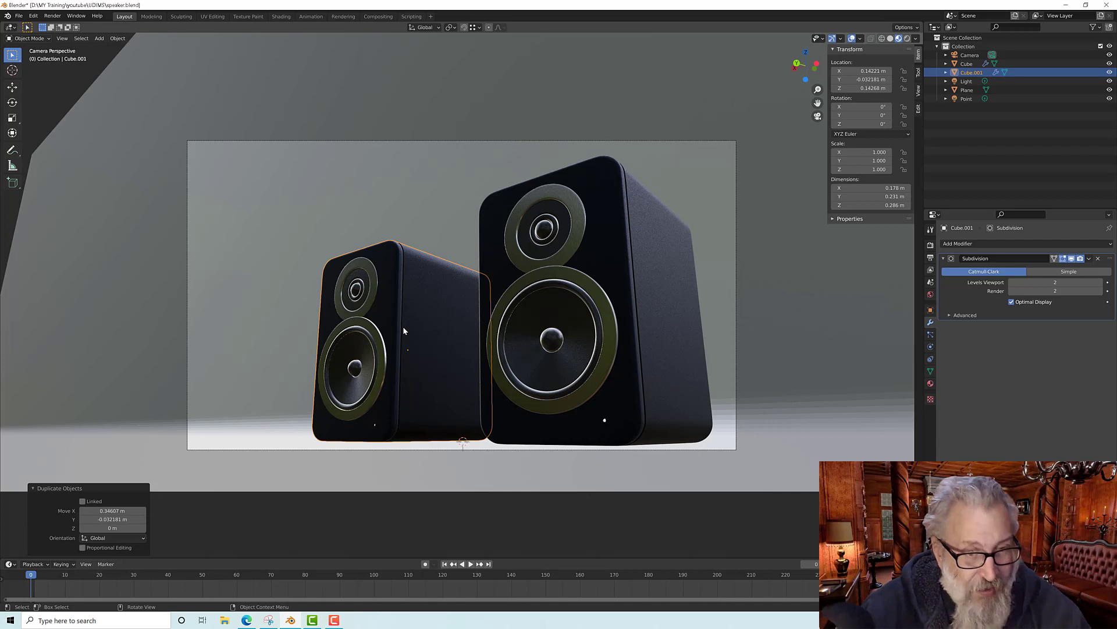
Step: Rotate the duplicated speaker about the Z axis by about -38°
key("shift+space")
key("r")
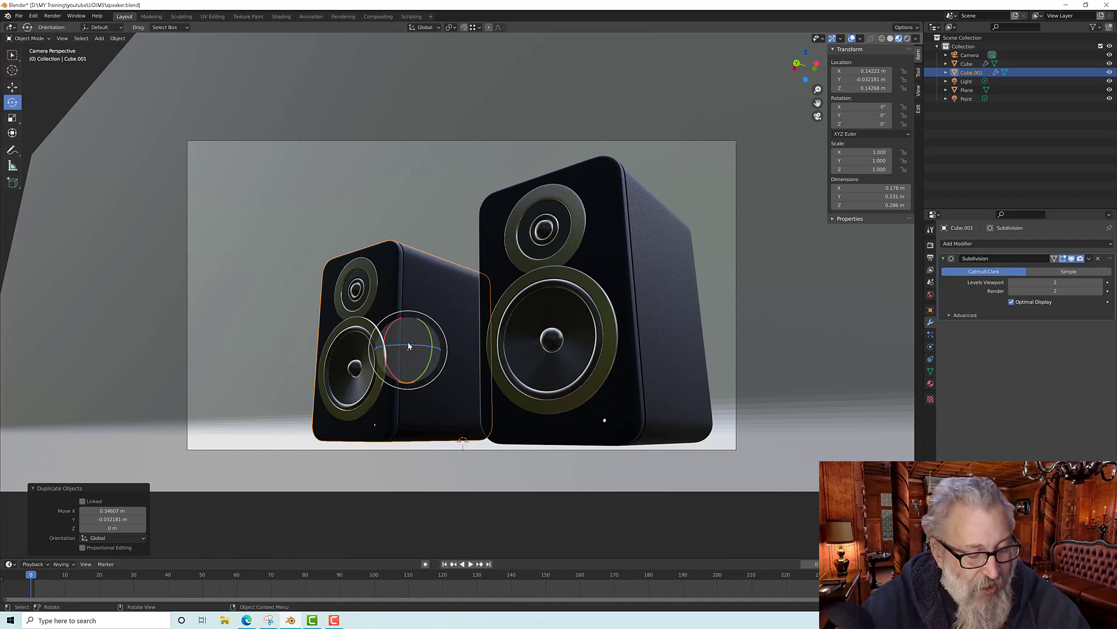
left_click_drag(407, 346, 408, 275)
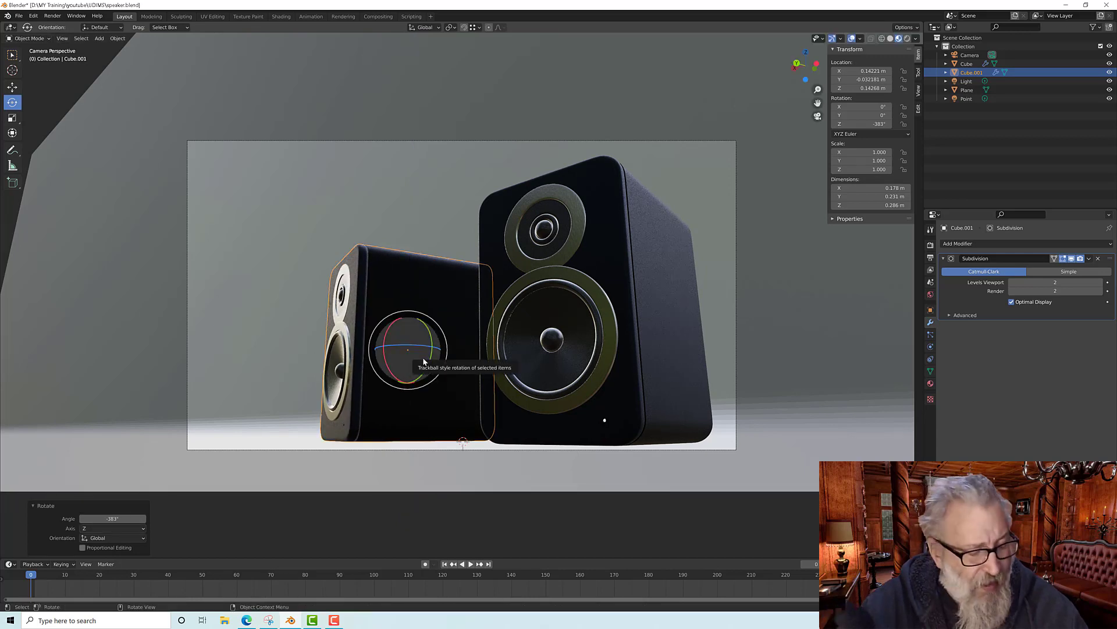
Step: Move the duplicated speaker about -0.11 m along Y to tuck it behind the original
key("g")
left_click_drag(385, 346, 431, 354)
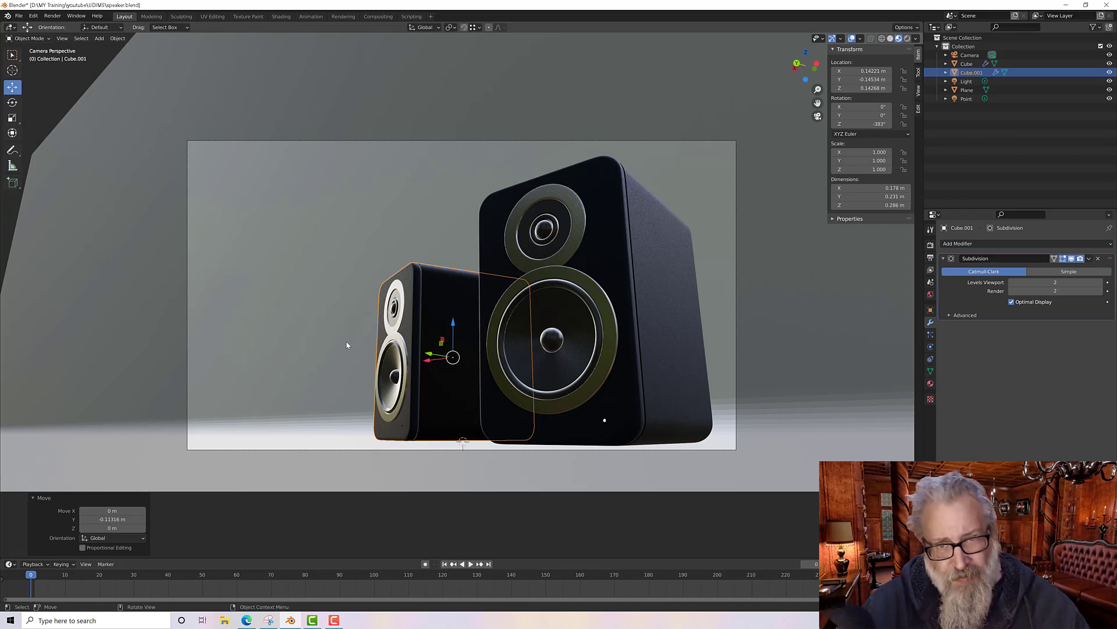
left_click(395, 105)
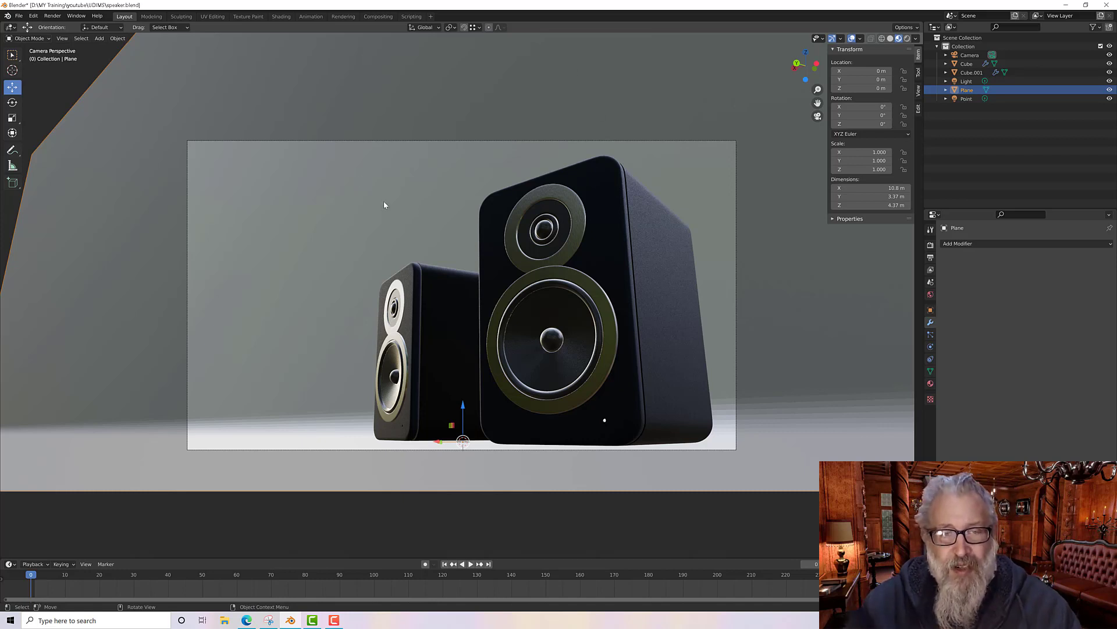
Step: Select the cyclorama plane, add a new material, and tint its base color a pale blue
left_click(962, 100)
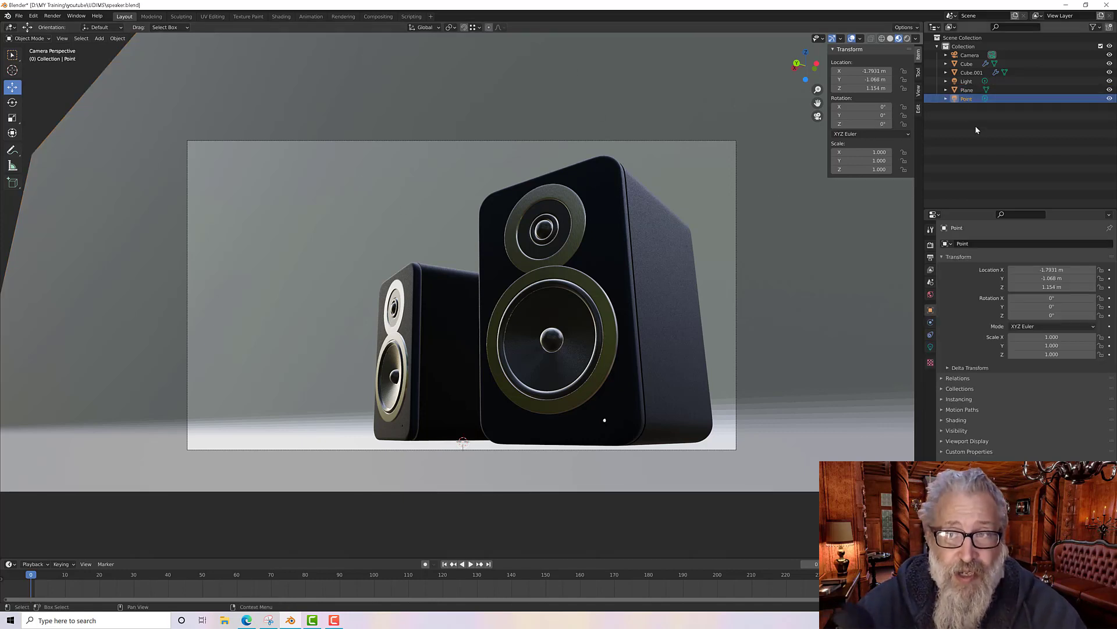
left_click(966, 91)
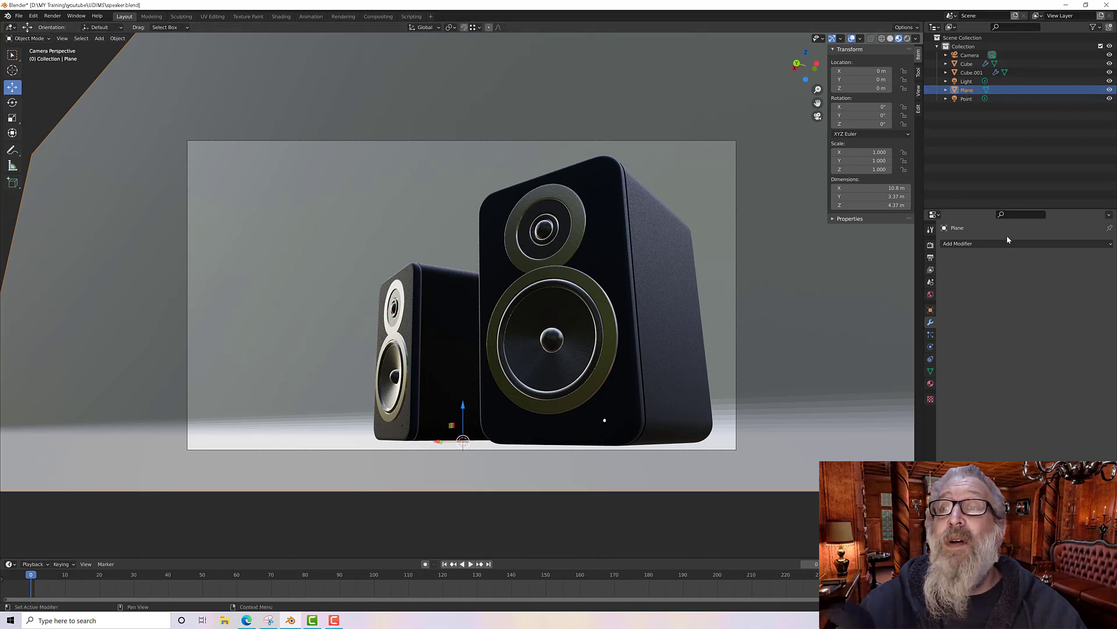
left_click(930, 383)
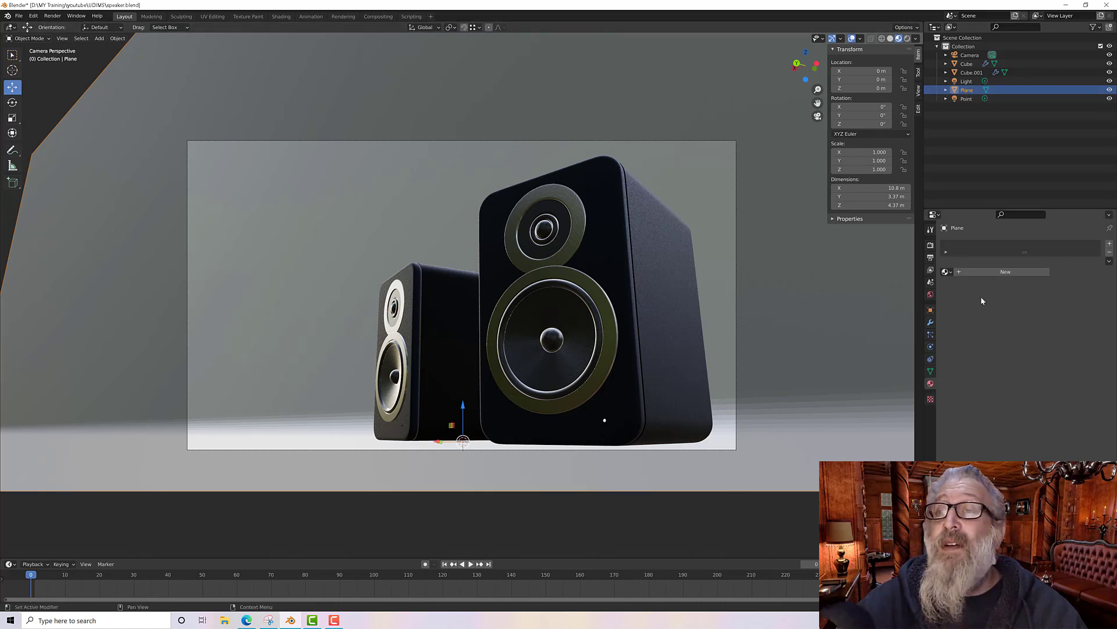
left_click(990, 272)
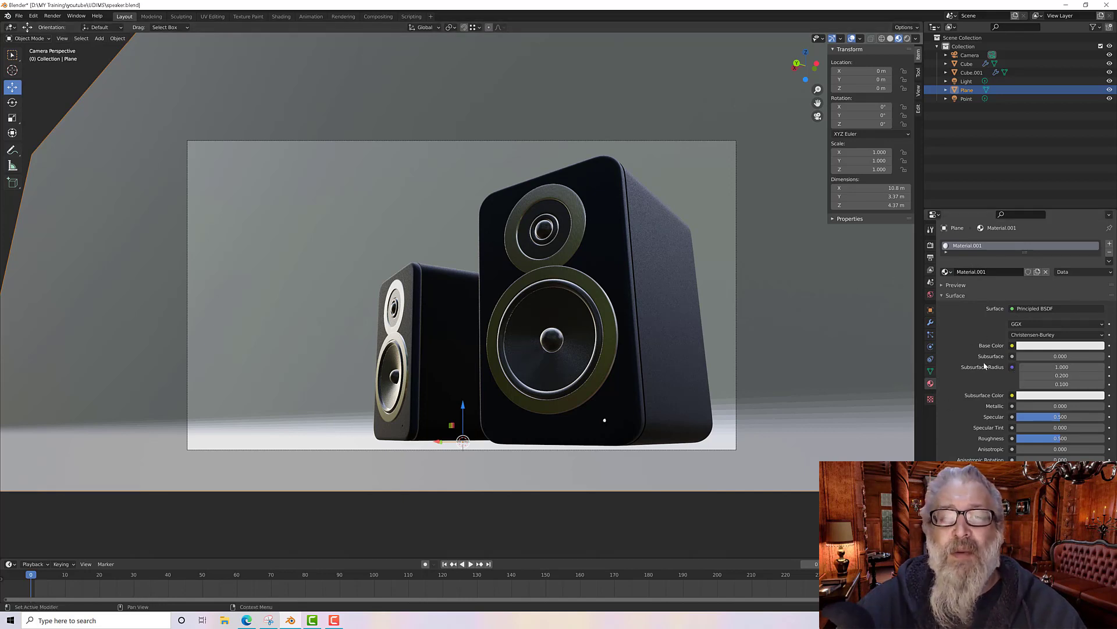
left_click(1033, 348)
left_click(1060, 259)
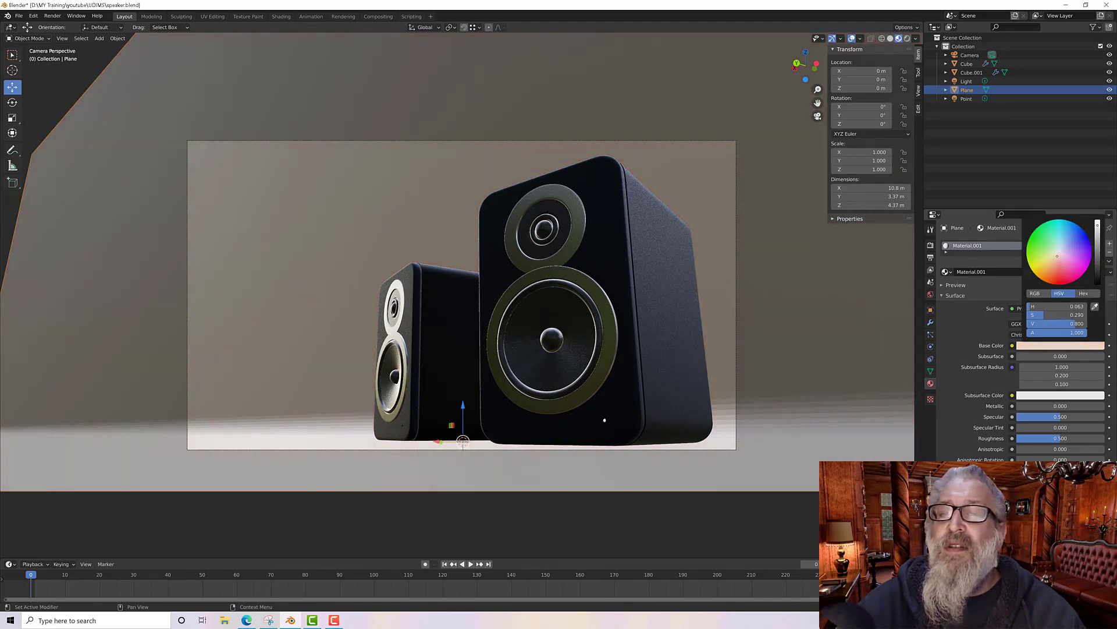
left_click_drag(1058, 256, 1051, 263)
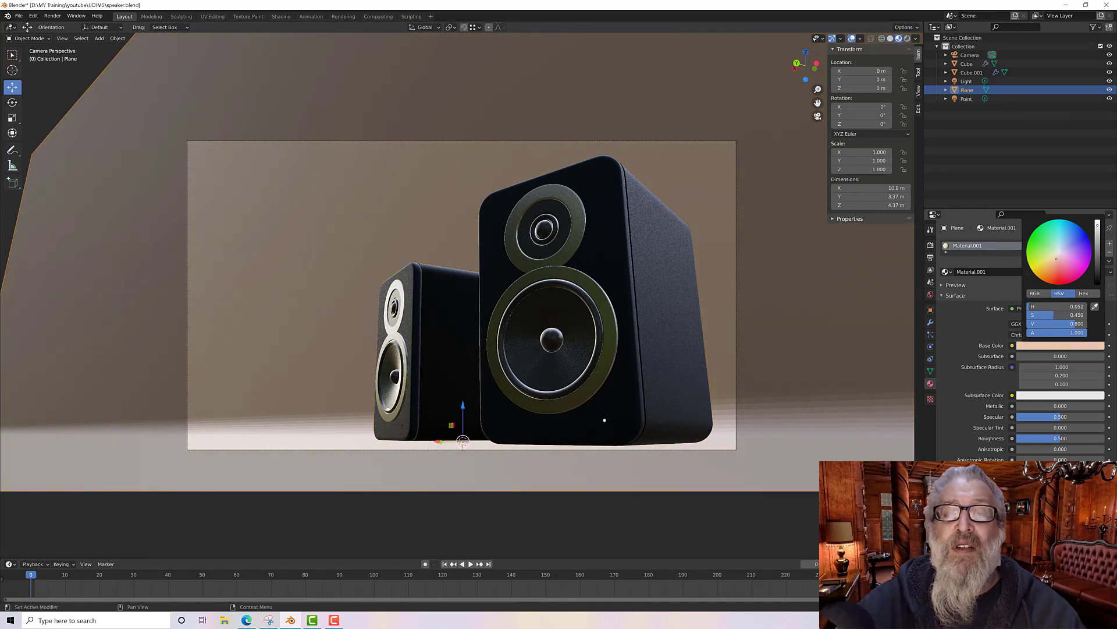
left_click_drag(1056, 259, 1063, 255)
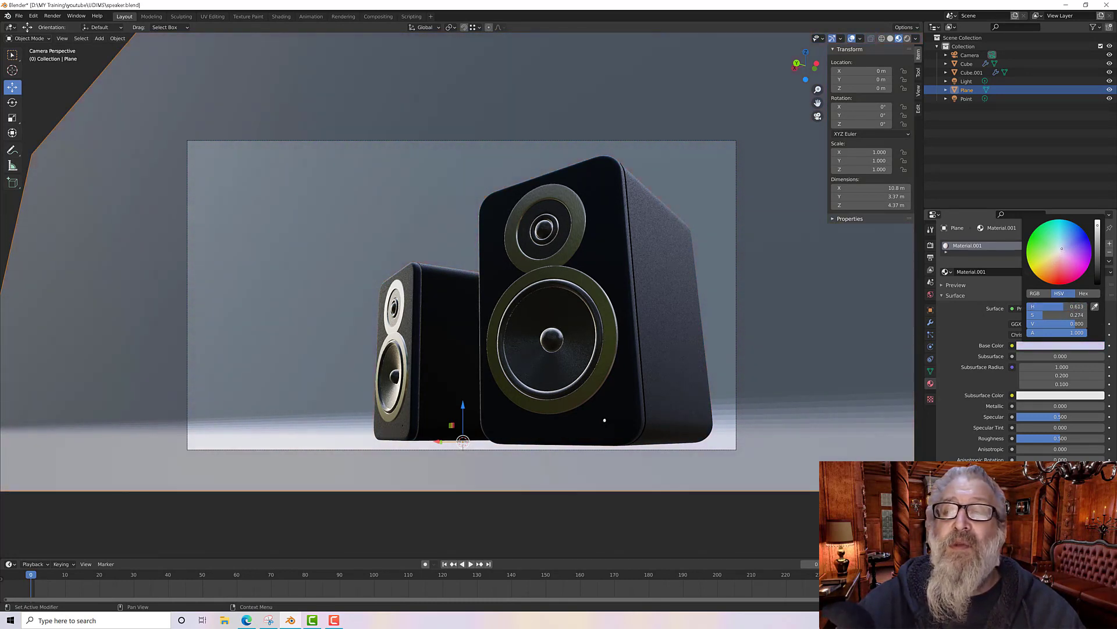
mouse_move(1061, 250)
left_mouse_down()
mouse_move(1087, 234)
mouse_move(1064, 249)
left_mouse_up()
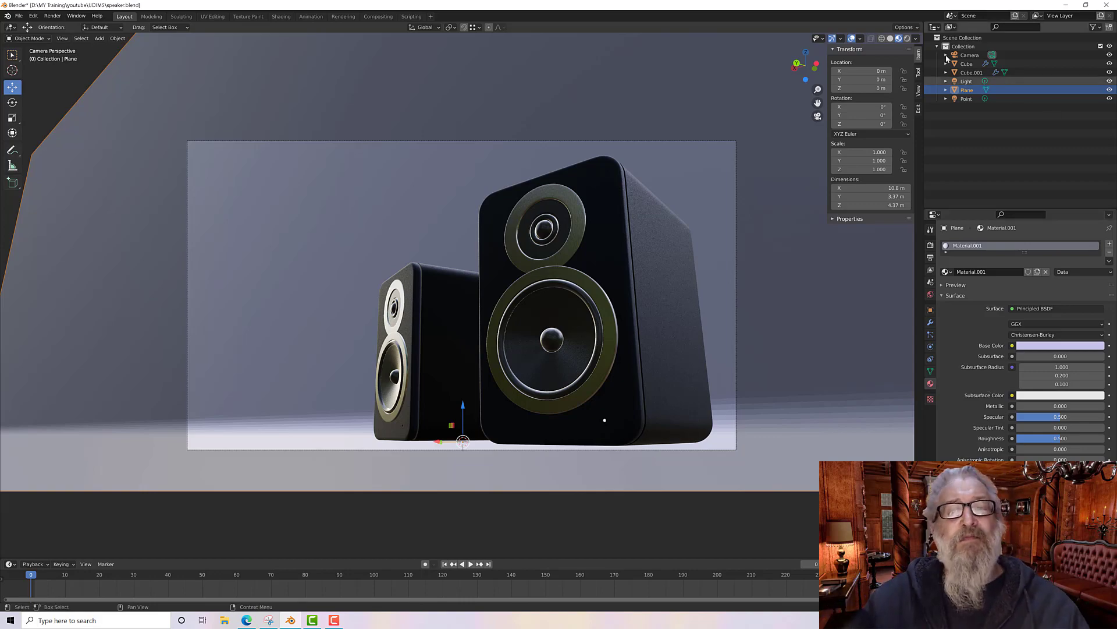
Step: In rendered preview, shift the cyclorama material's base color toward a pale lavender
left_click(907, 38)
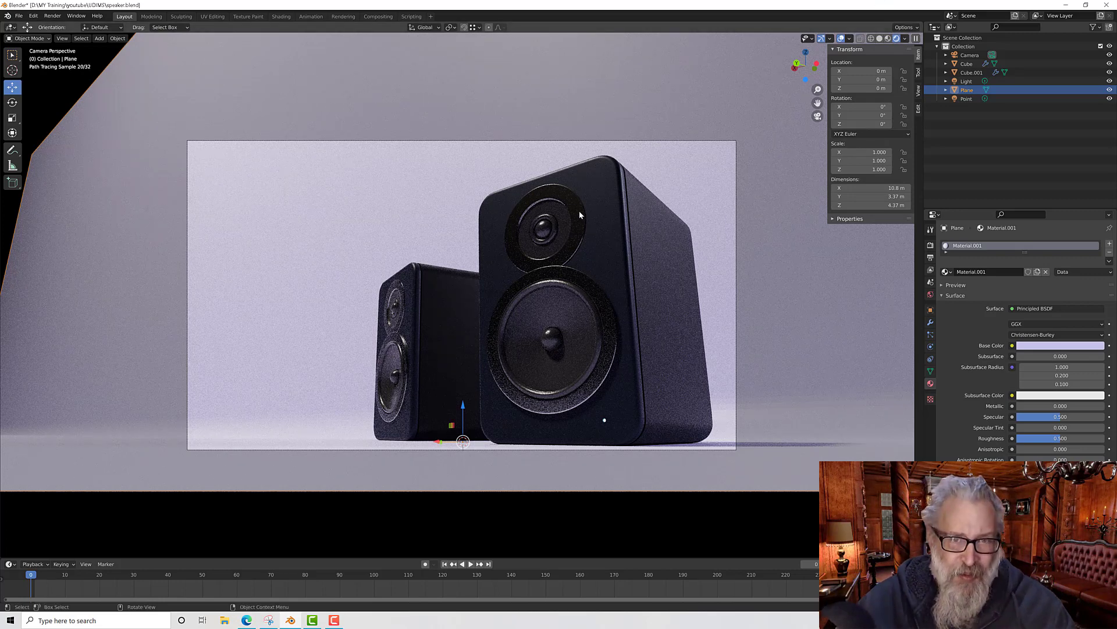
left_click(1061, 345)
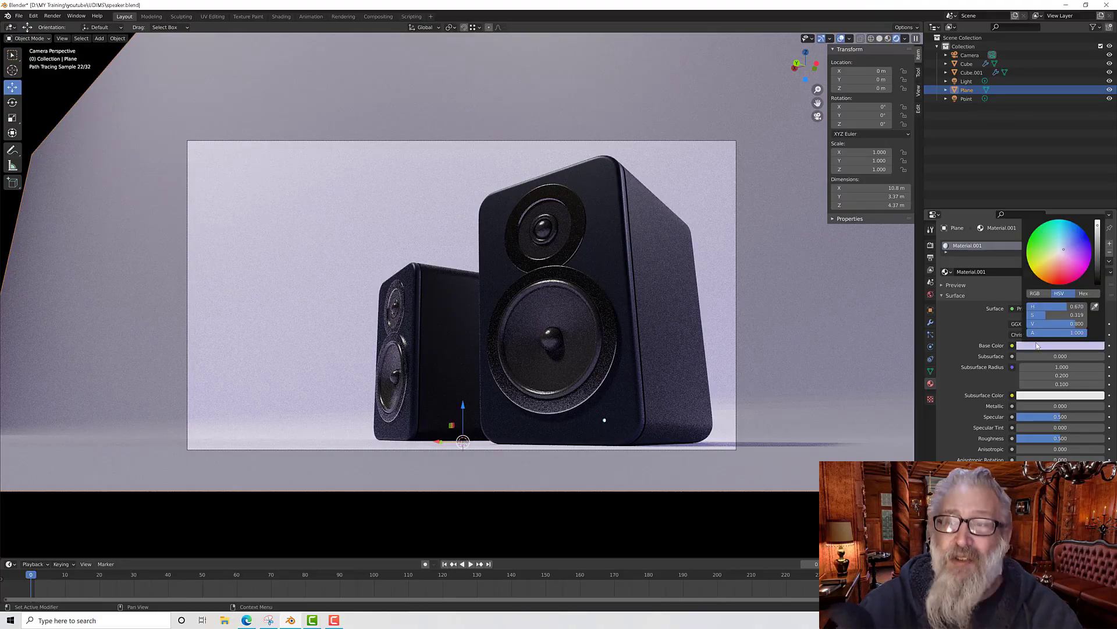
left_click_drag(1066, 252, 1062, 249)
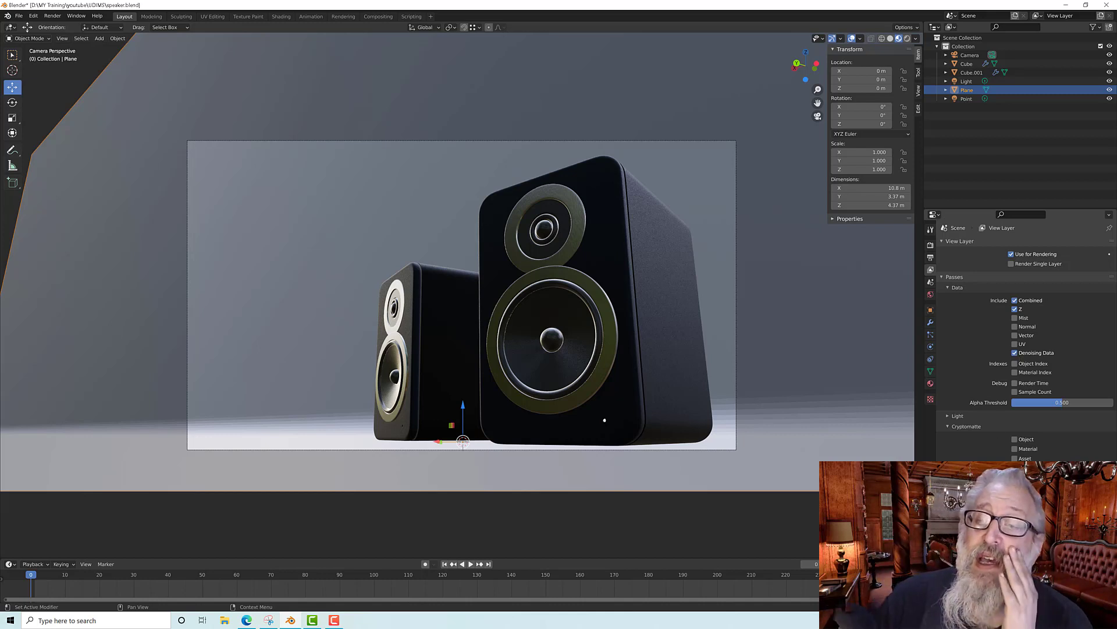
Step: Set the world's Ambient Occlusion distance to 4 inches (0.102 m)
left_click(948, 417)
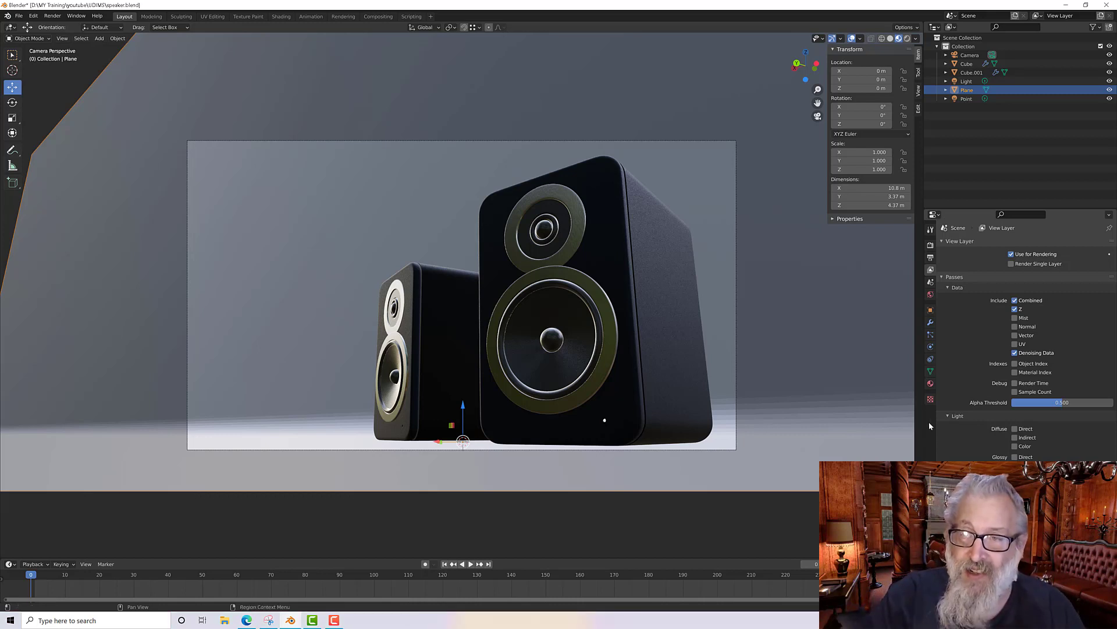
left_click(930, 295)
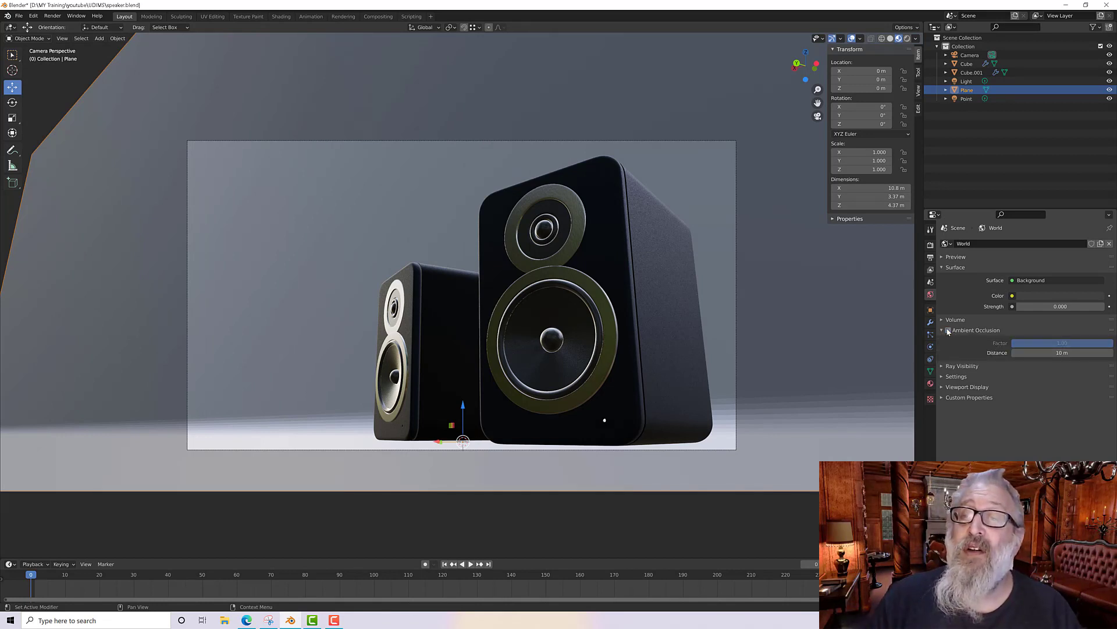
left_click(1030, 353)
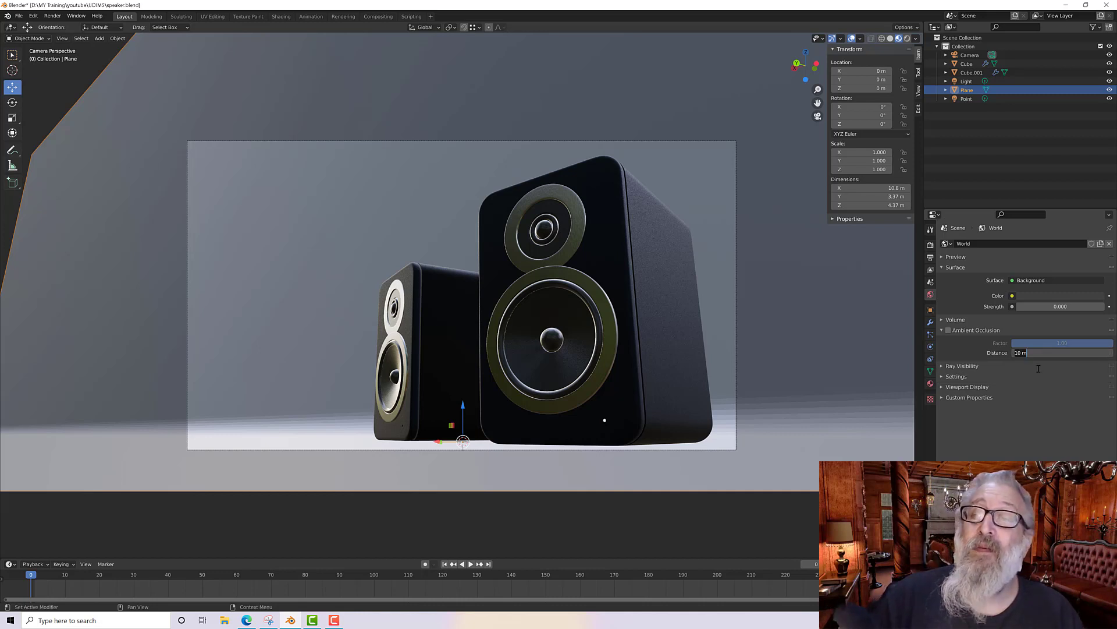
type("4")
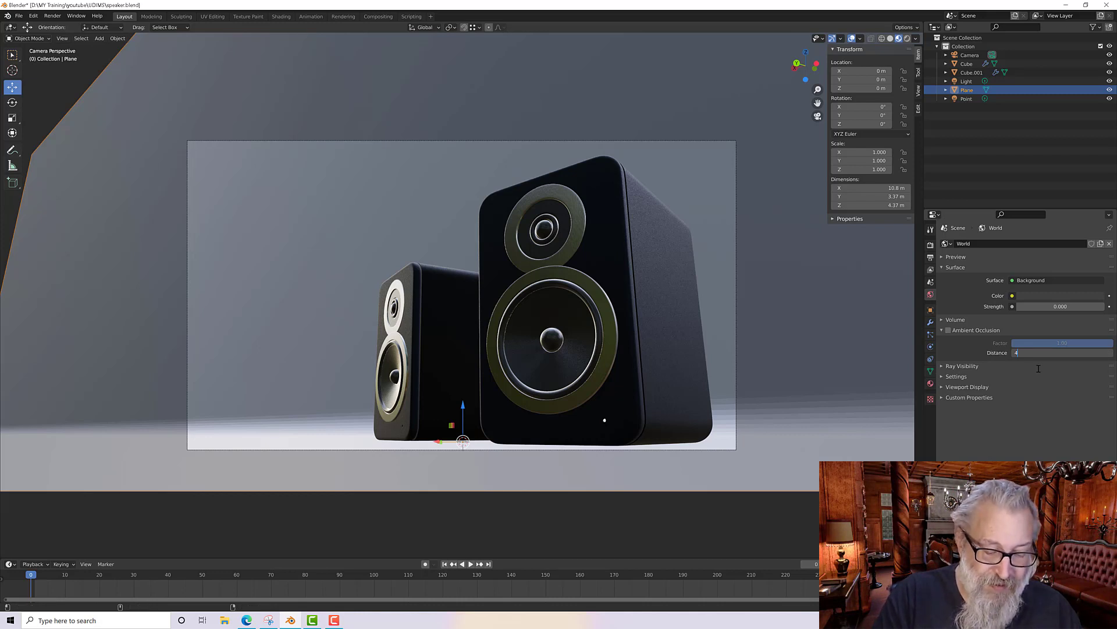
type("'")
key("Return")
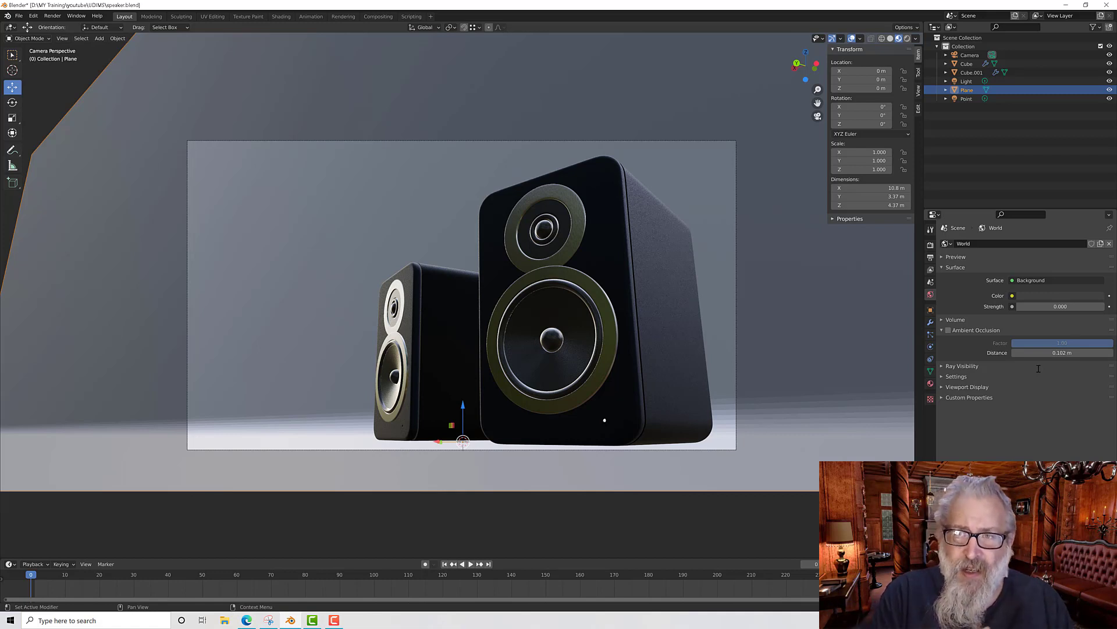
Step: Set the Cycles render device to GPU Compute and the render samples to 200
left_click(930, 257)
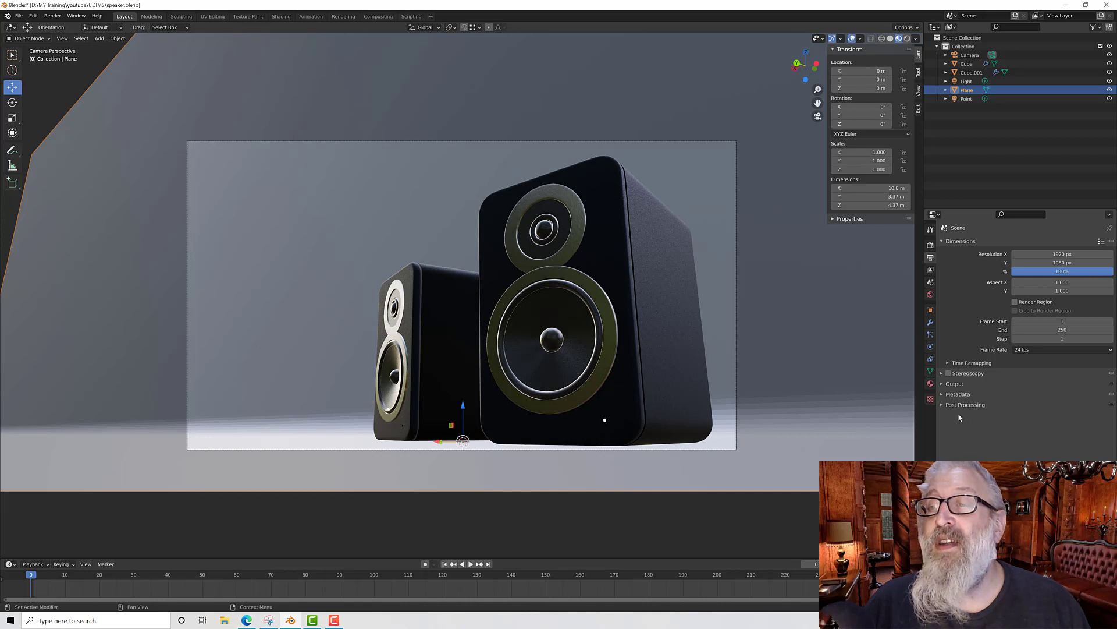
left_click(930, 271)
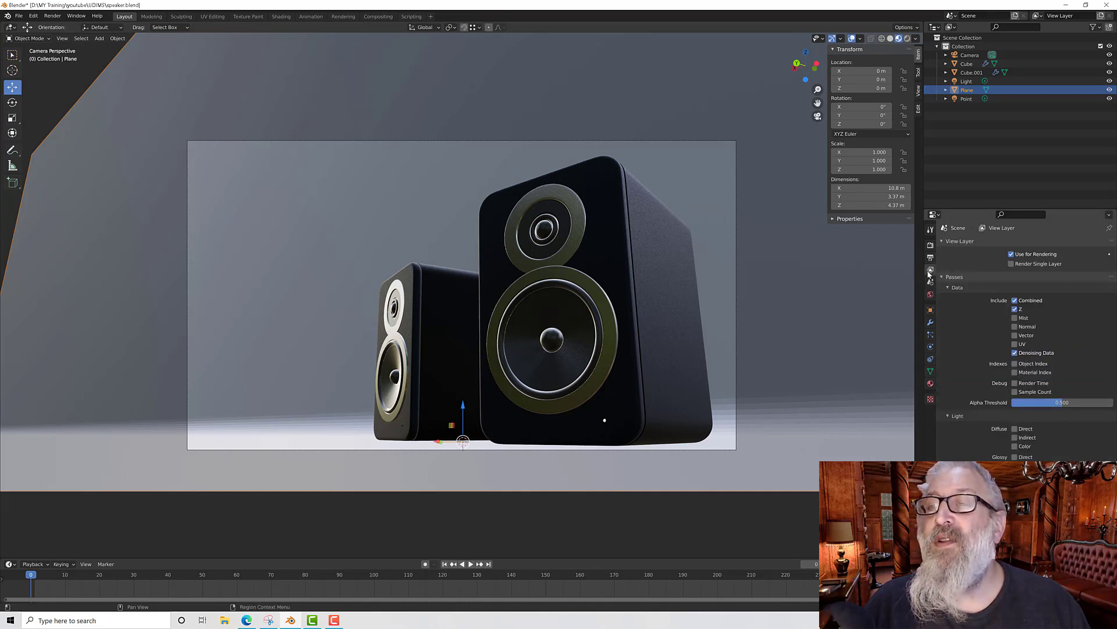
left_click(930, 259)
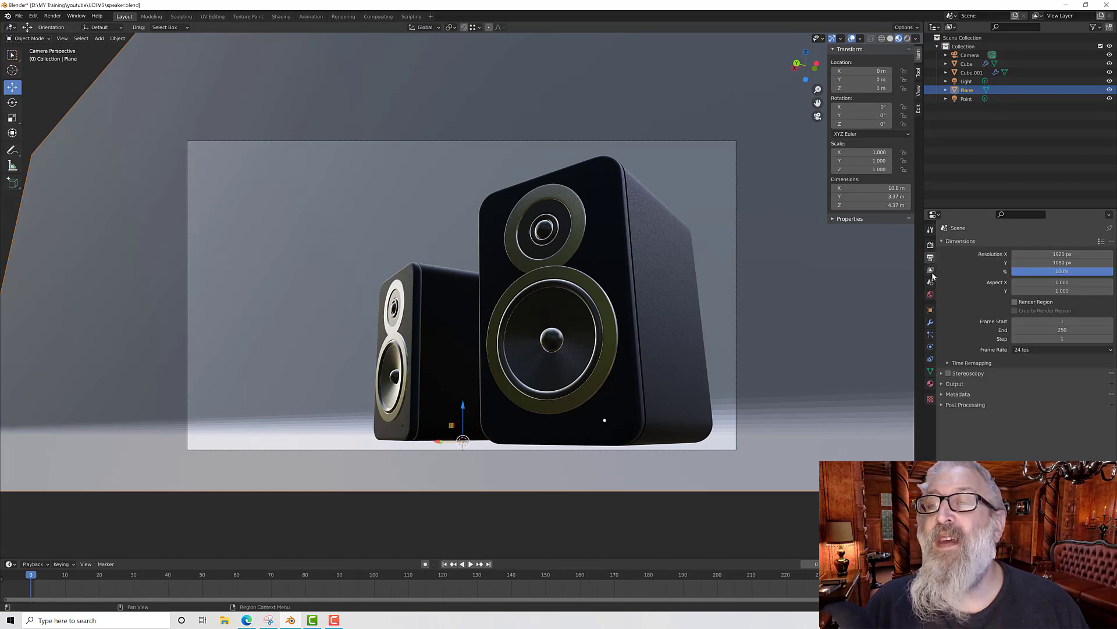
left_click(930, 246)
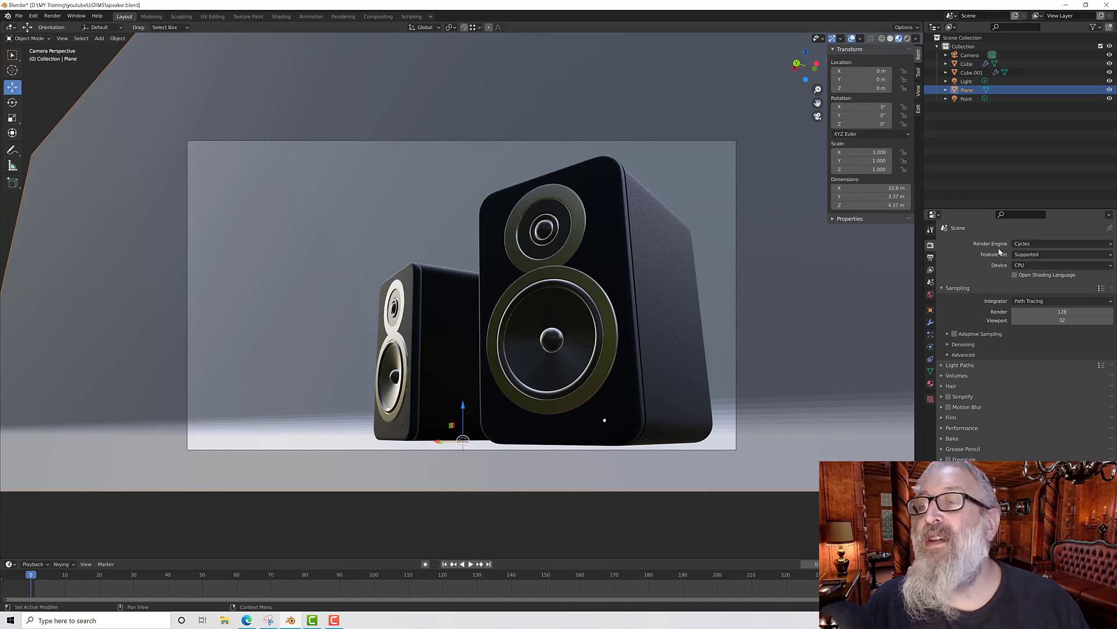
left_click(1020, 265)
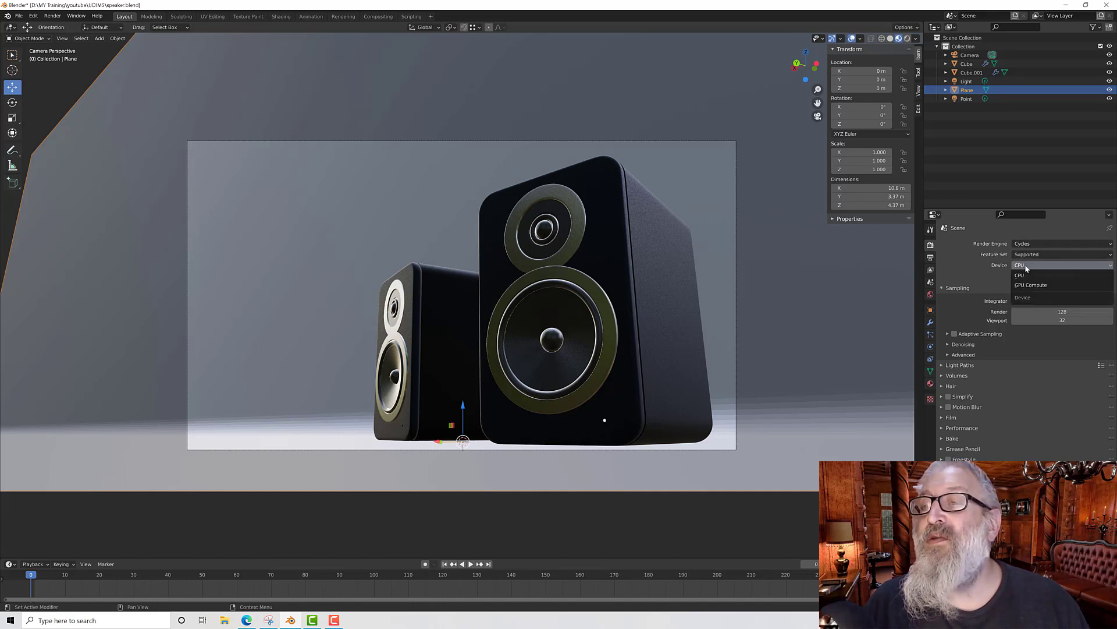
left_click(1027, 285)
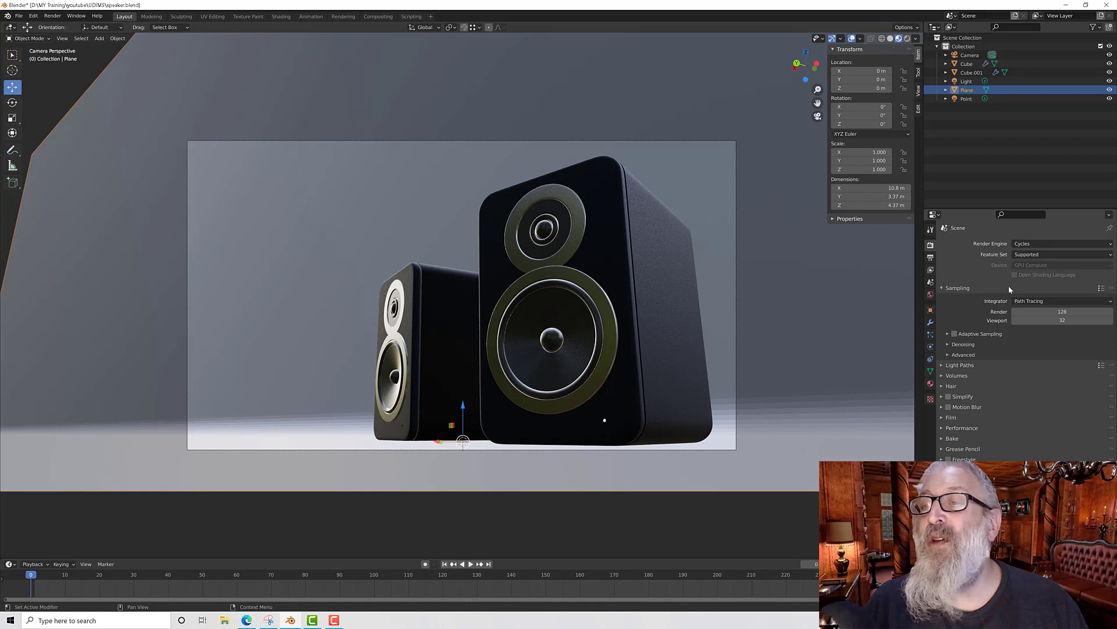
left_click(1059, 314)
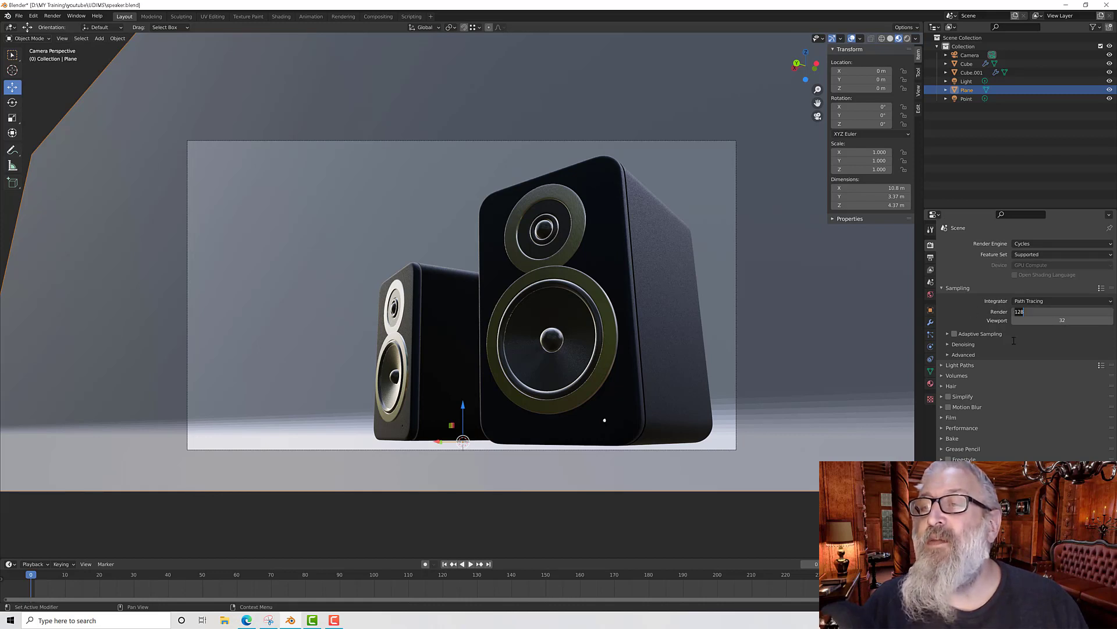
type("200")
key("Return")
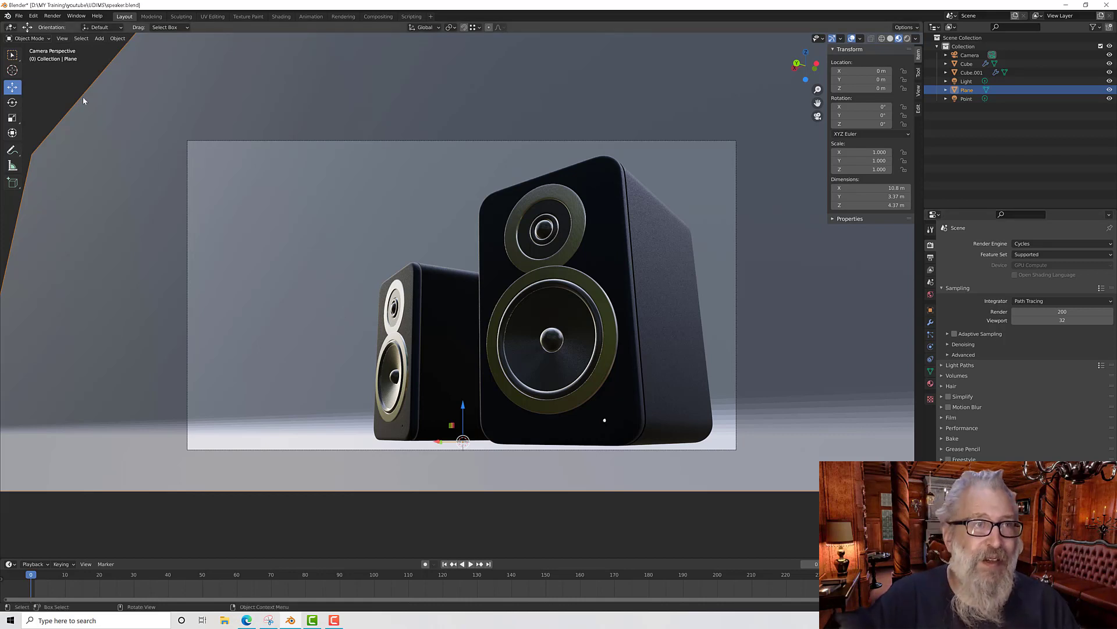
Step: Render the image from the Rendering workspace, inspect the result up close, and close the render window
left_click(52, 17)
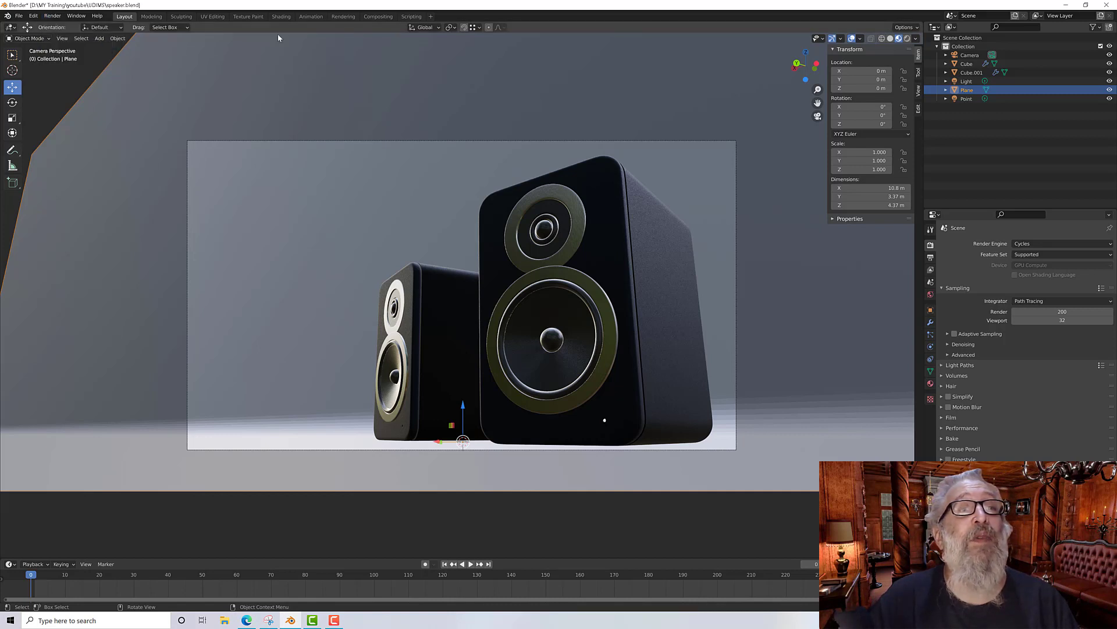
left_click(343, 17)
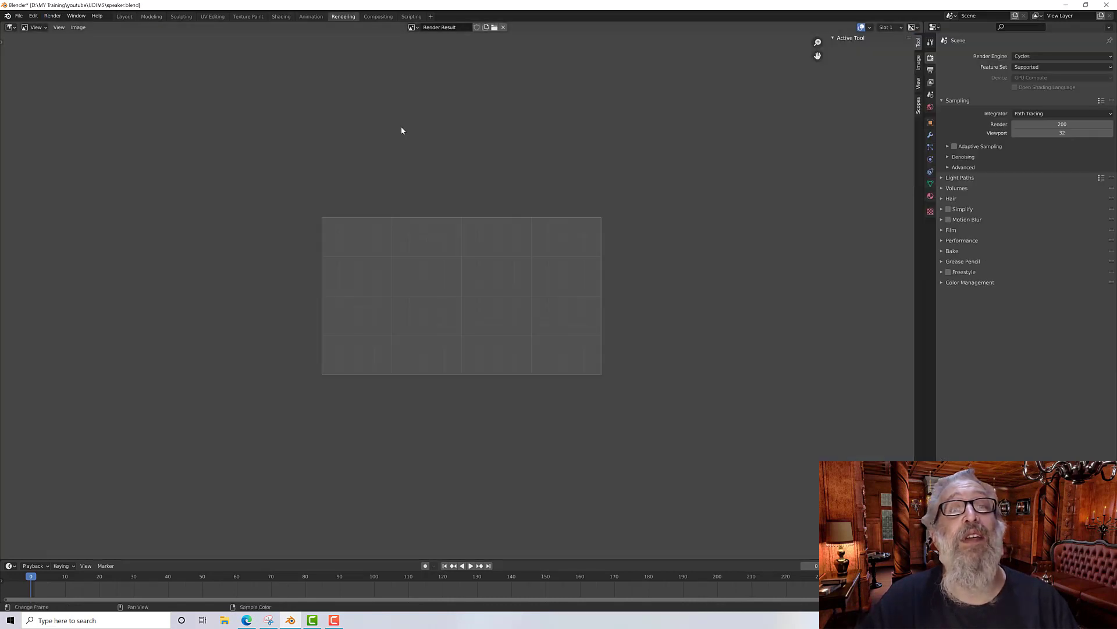
left_click(52, 17)
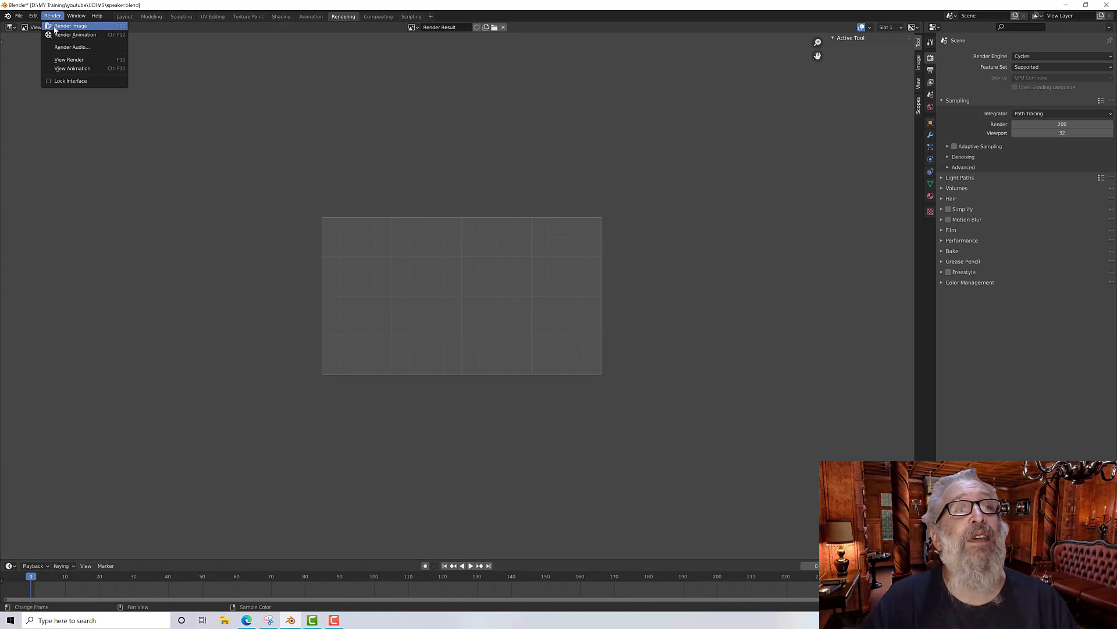
left_click(55, 28)
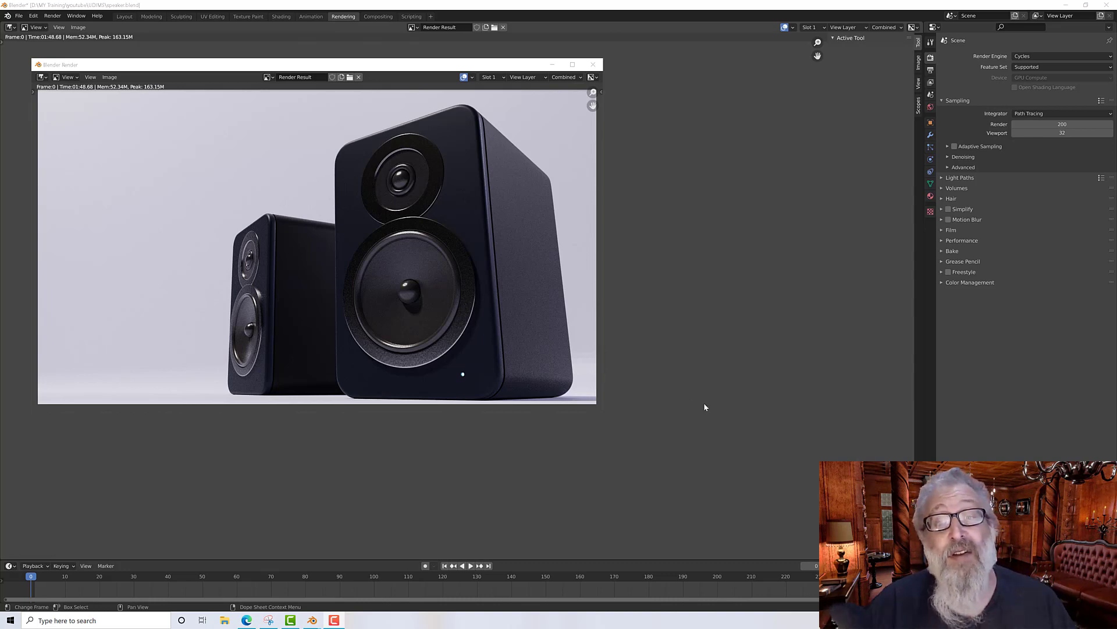
scroll(562, 368, "up", 5)
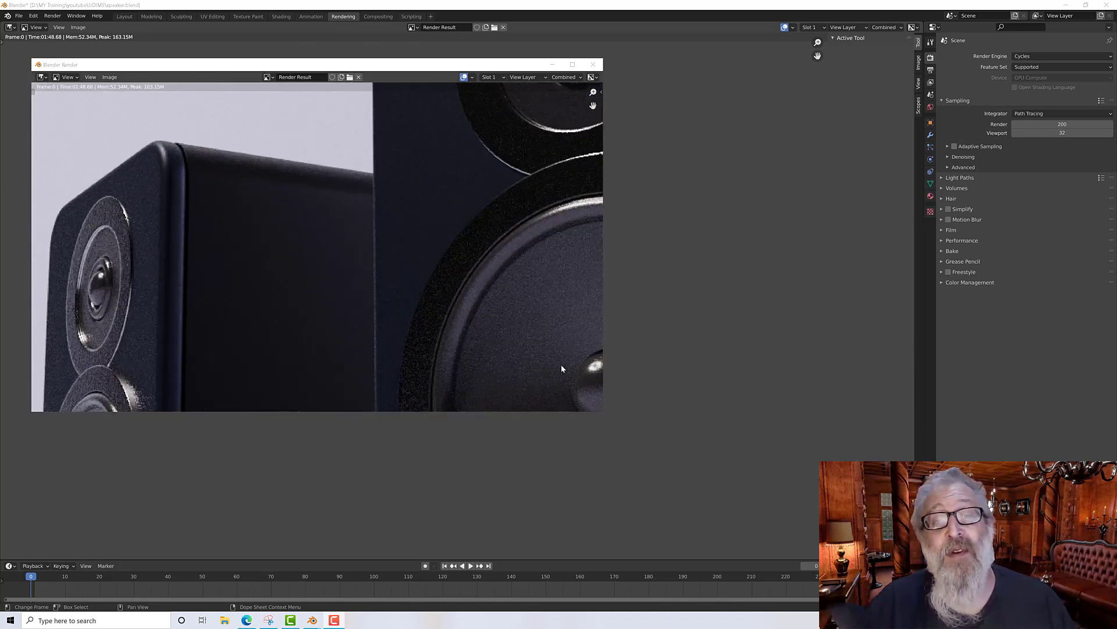
scroll(554, 286, "down", 5)
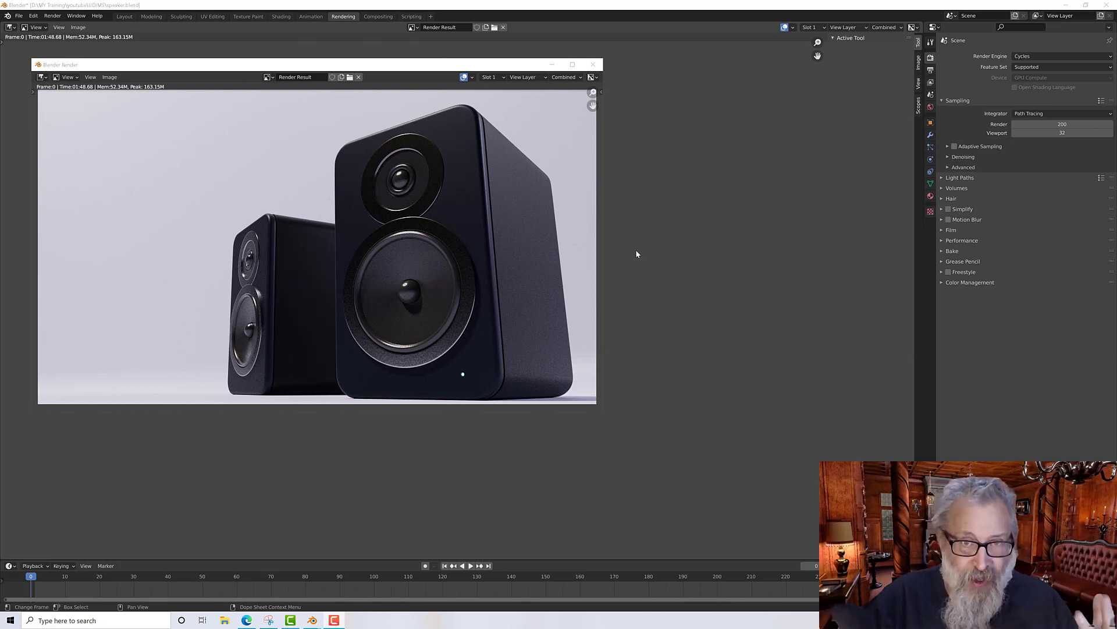
left_click(593, 64)
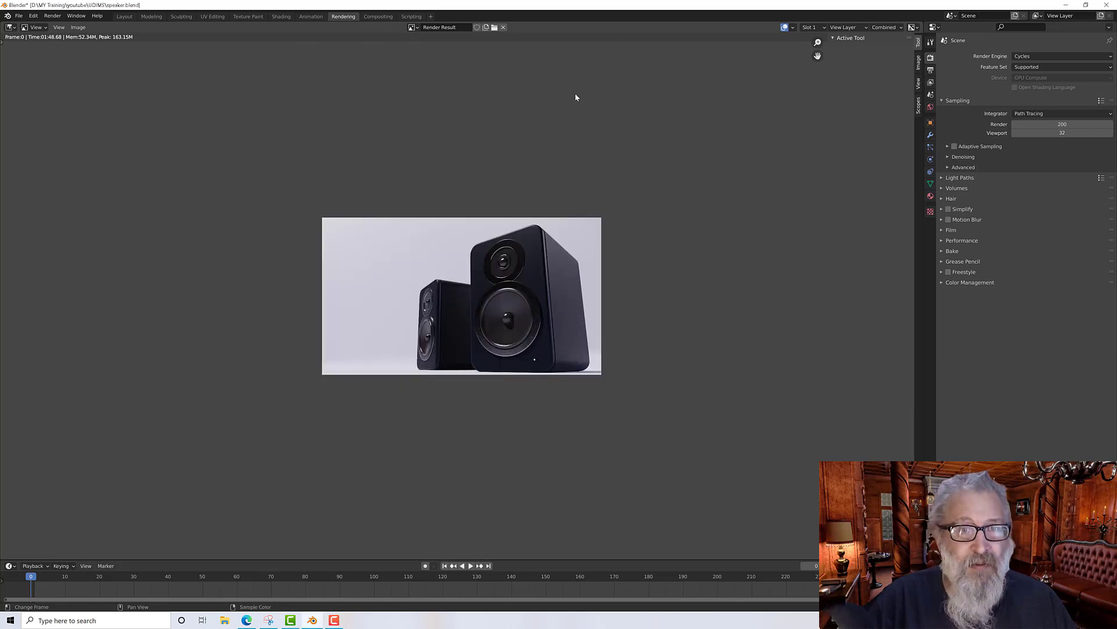
Step: In the Compositing workspace, enable Use Nodes and move the Render Layers node aside
left_click(378, 16)
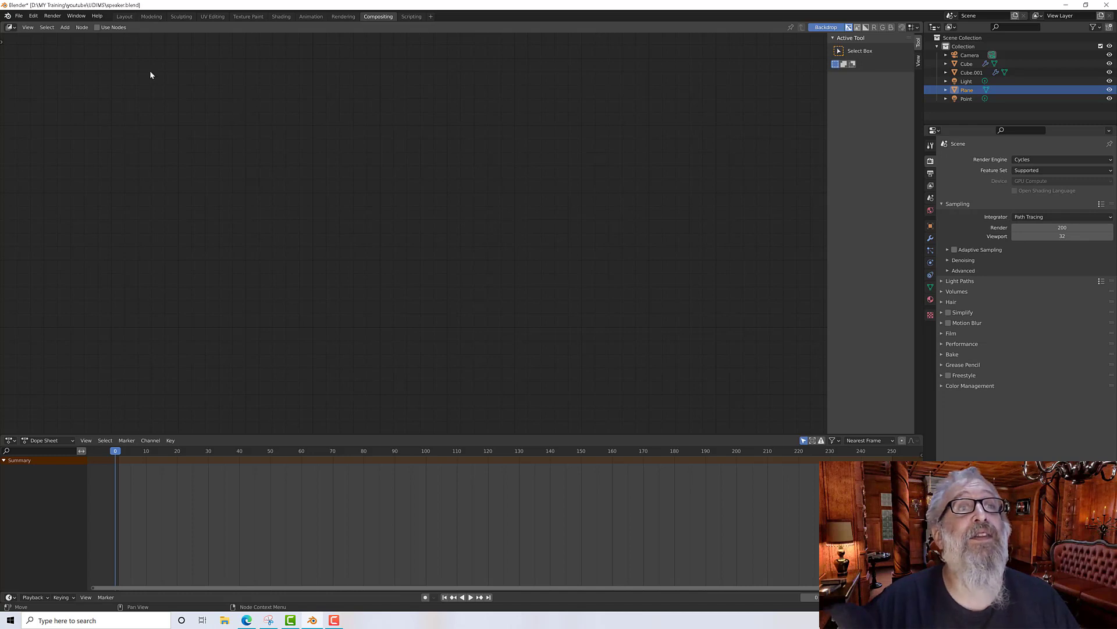
left_click(97, 27)
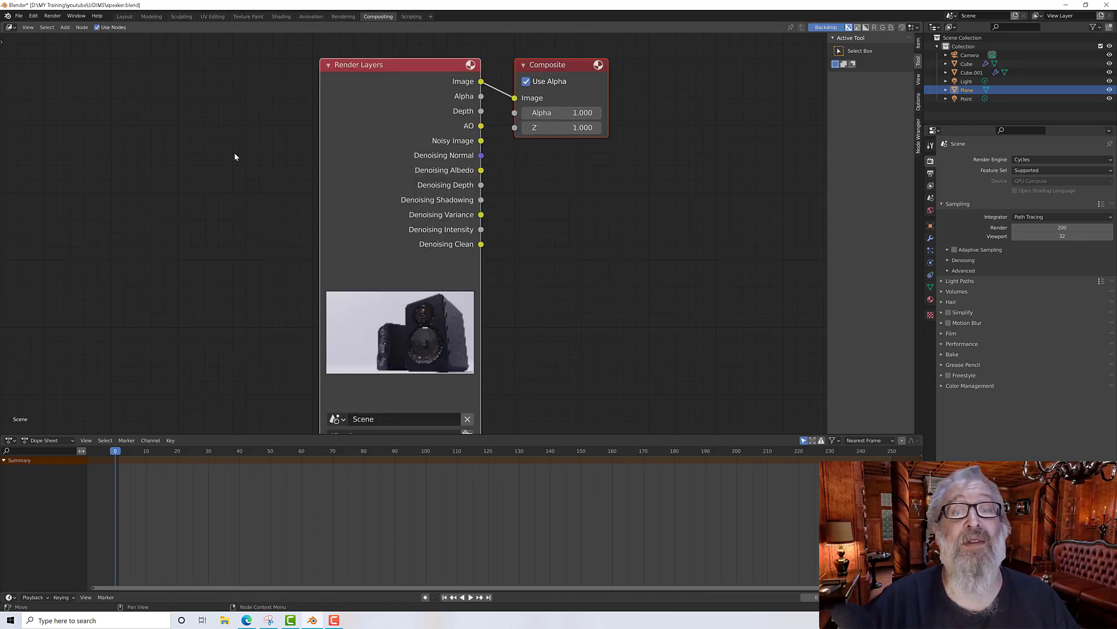
scroll(259, 172, "down", 1)
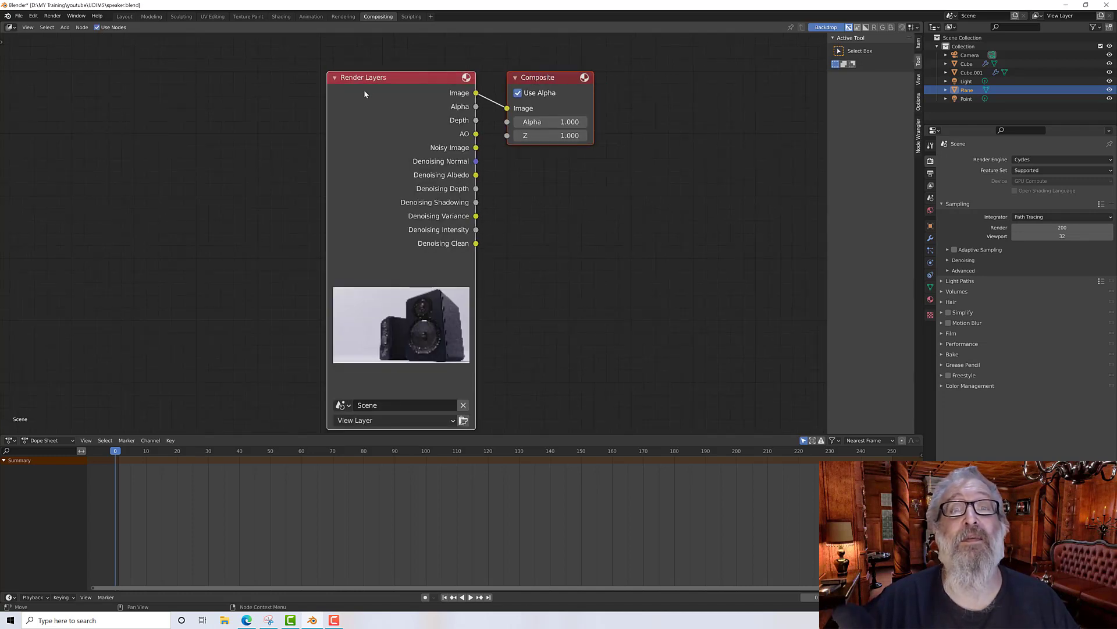
left_click_drag(425, 91, 161, 69)
left_click(424, 172)
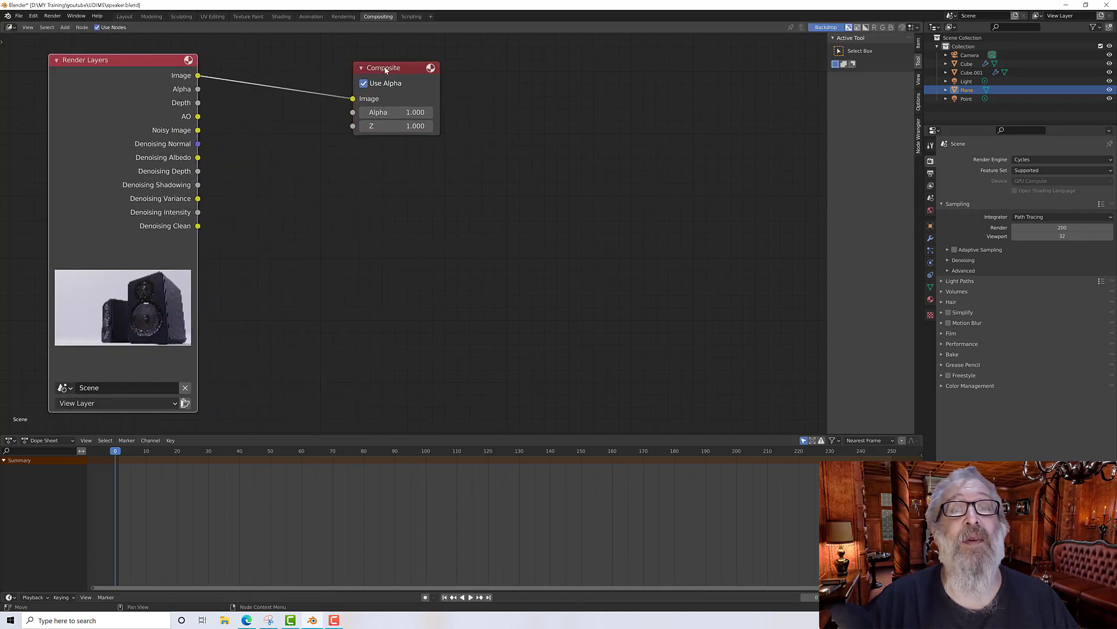
Step: Move the Composite node aside and add a Viewer node to the compositing tree
left_click_drag(385, 69, 739, 55)
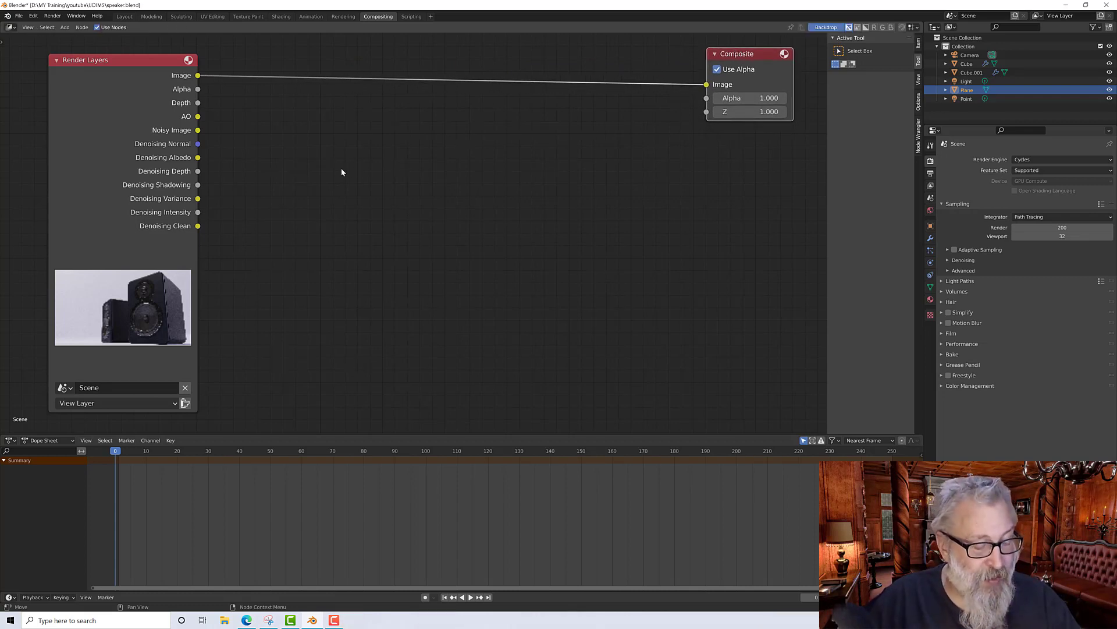
right_click(269, 155)
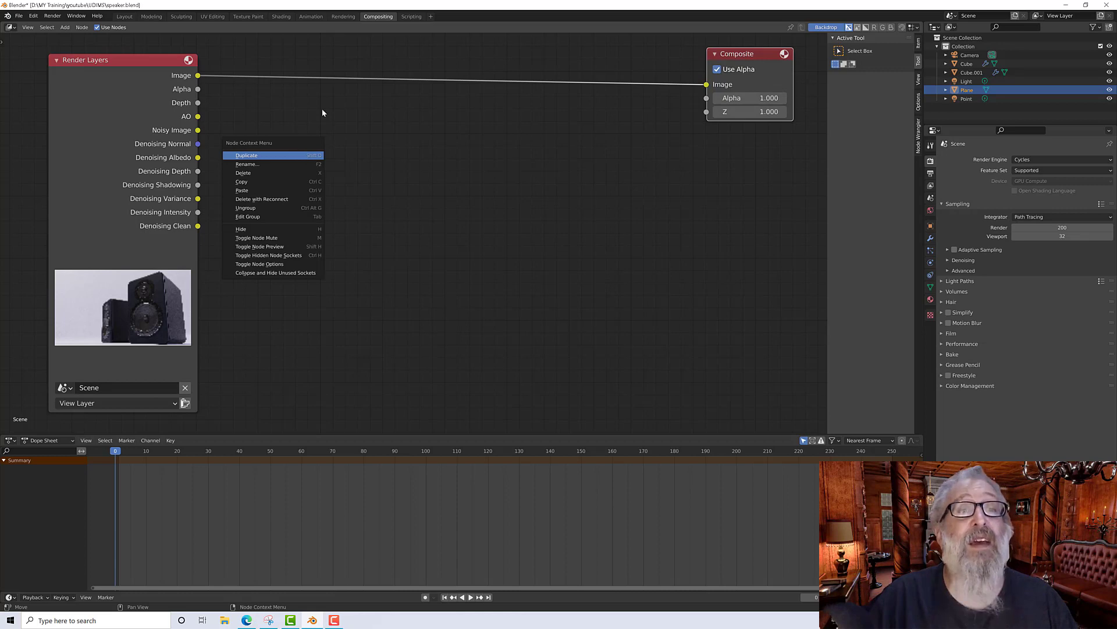
key("Escape")
key("shift+a")
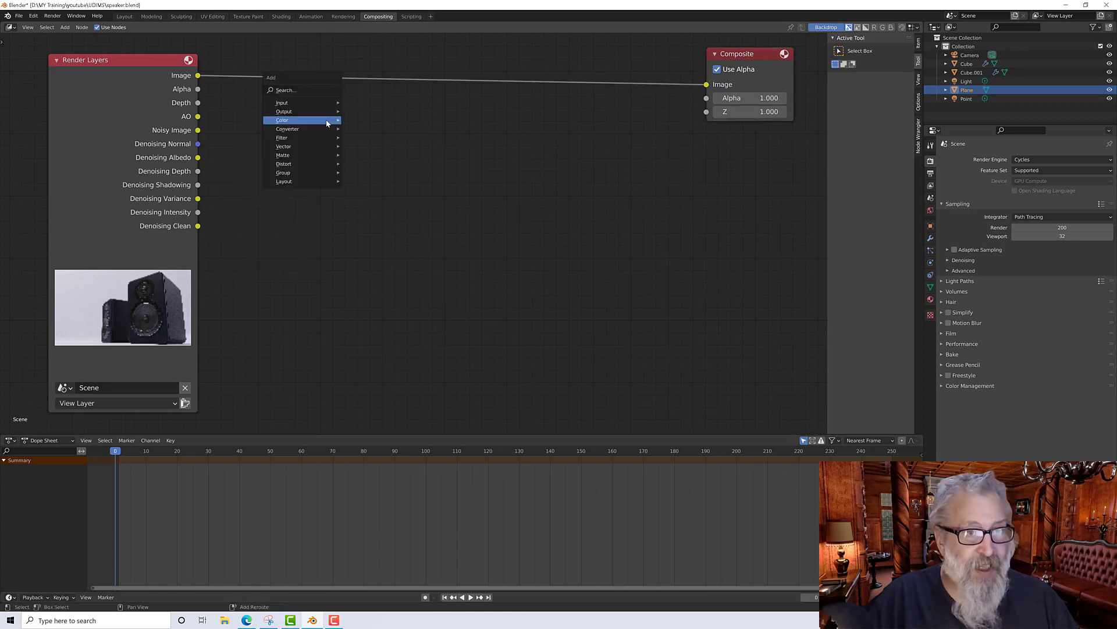
left_click(301, 91)
type("vi")
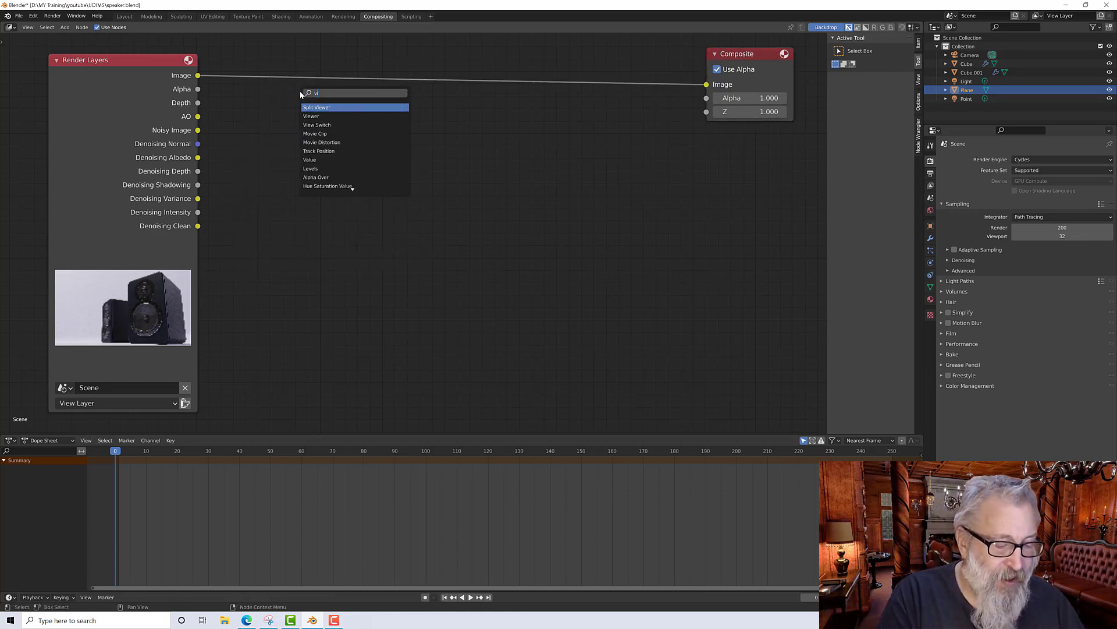
type("ewer")
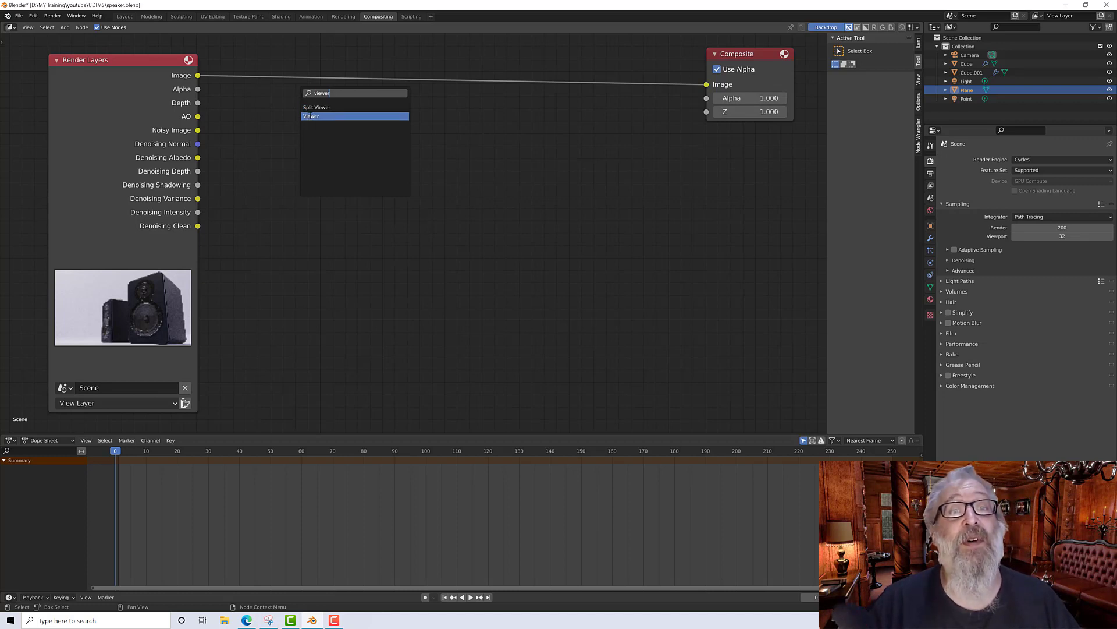
left_click(311, 117)
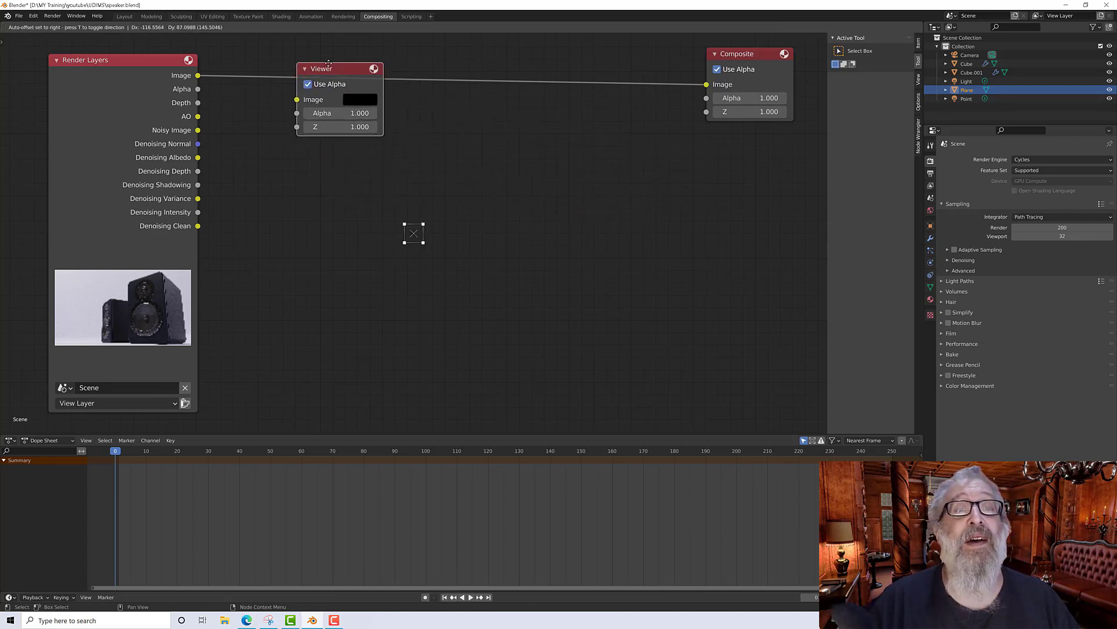
left_click(322, 105)
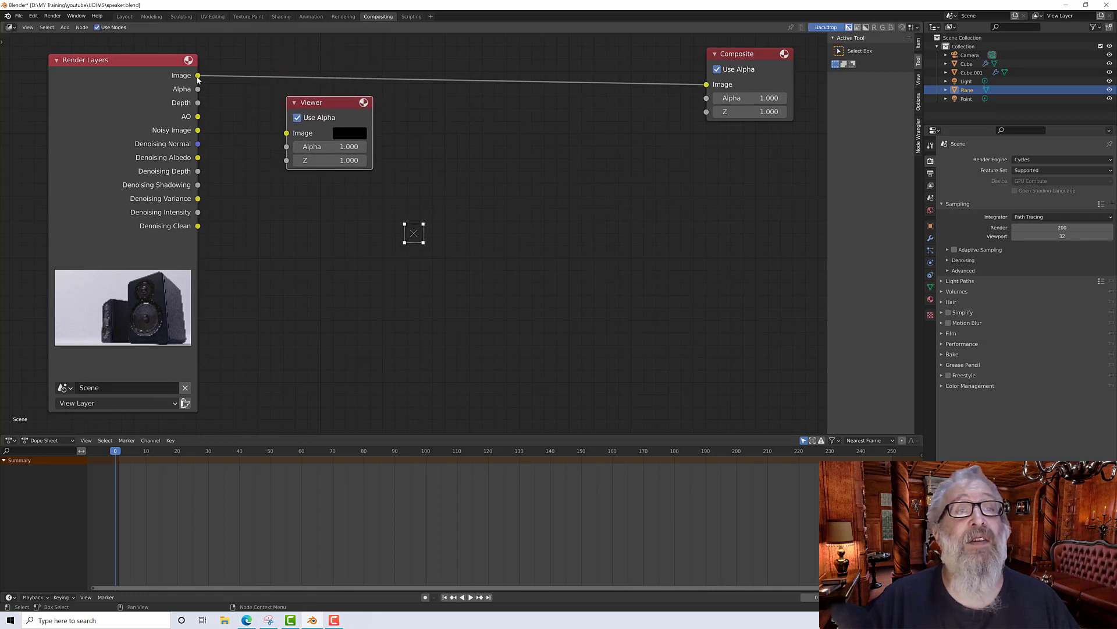
Step: Preview the Image, AO, Noisy Image, Denoising Normal and Denoising Albedo passes through the Viewer node
left_click_drag(198, 76, 297, 130)
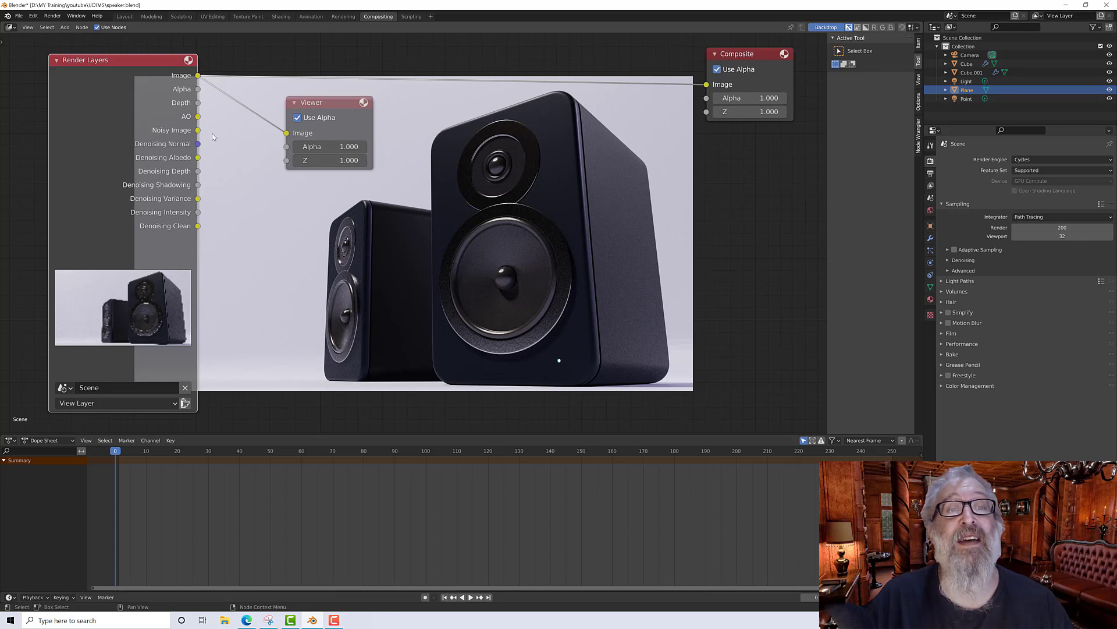
left_click_drag(198, 117, 291, 134)
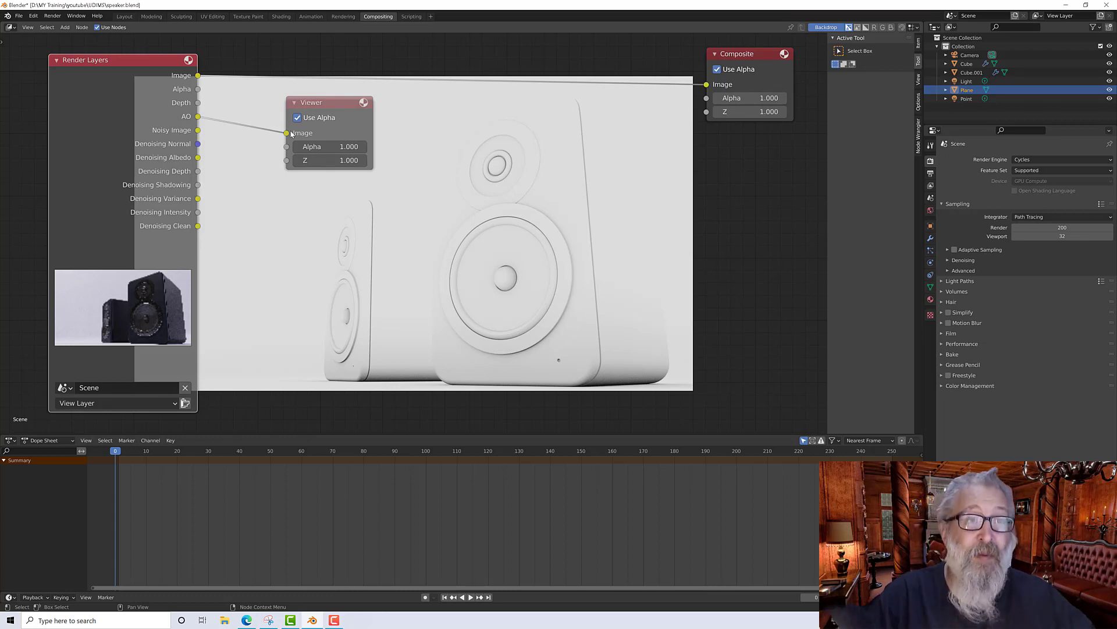
left_click_drag(198, 131, 286, 133)
scroll(562, 241, "up", 2)
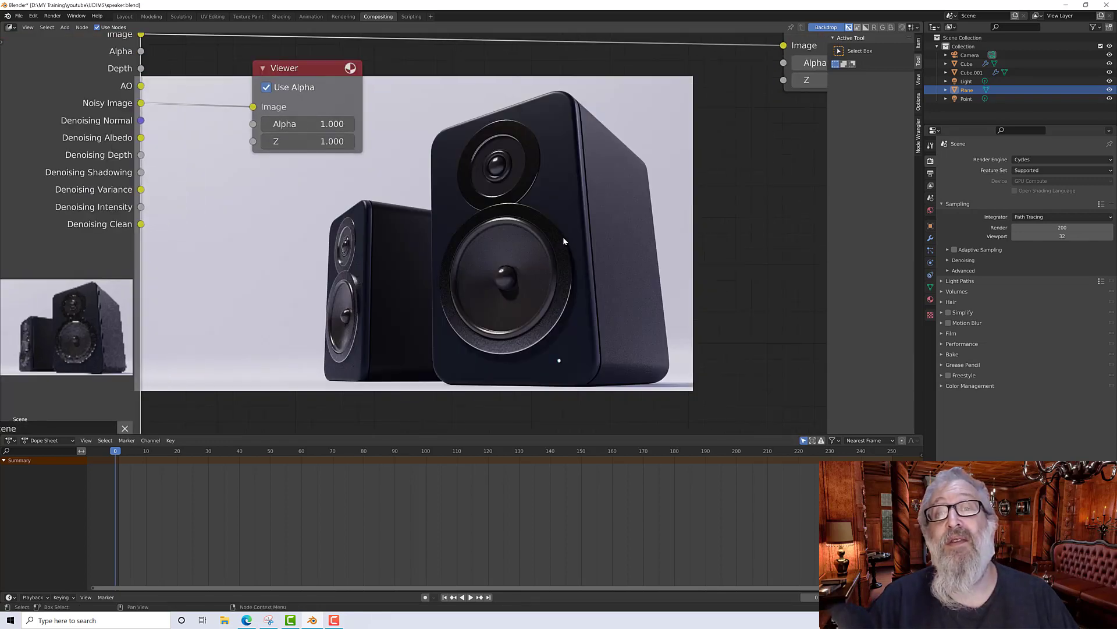
scroll(564, 240, "down", 1)
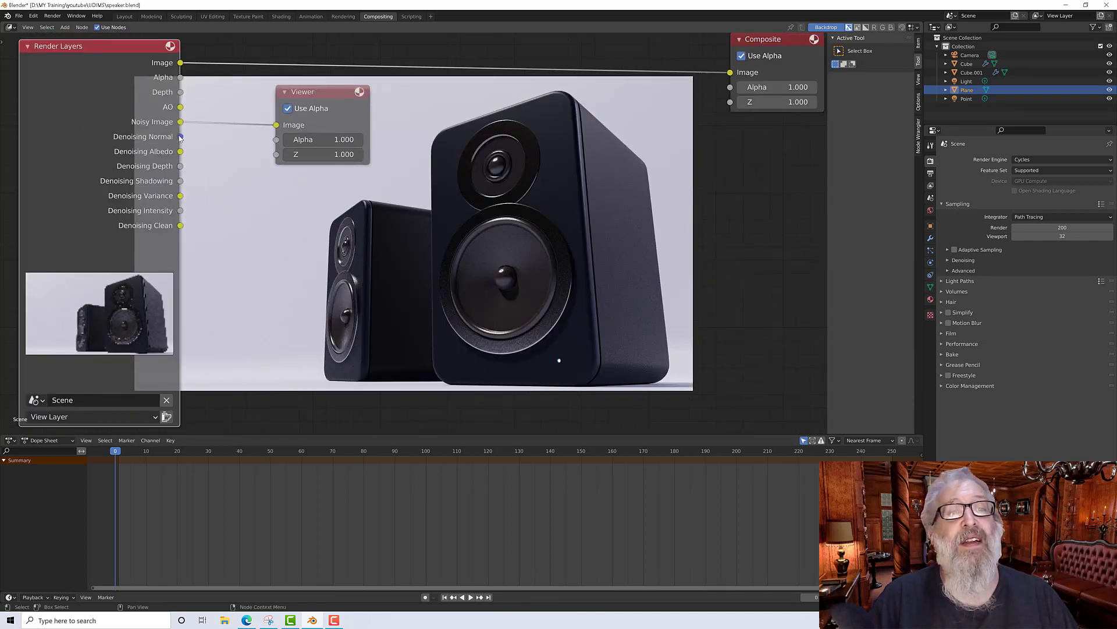
left_click_drag(181, 137, 277, 125)
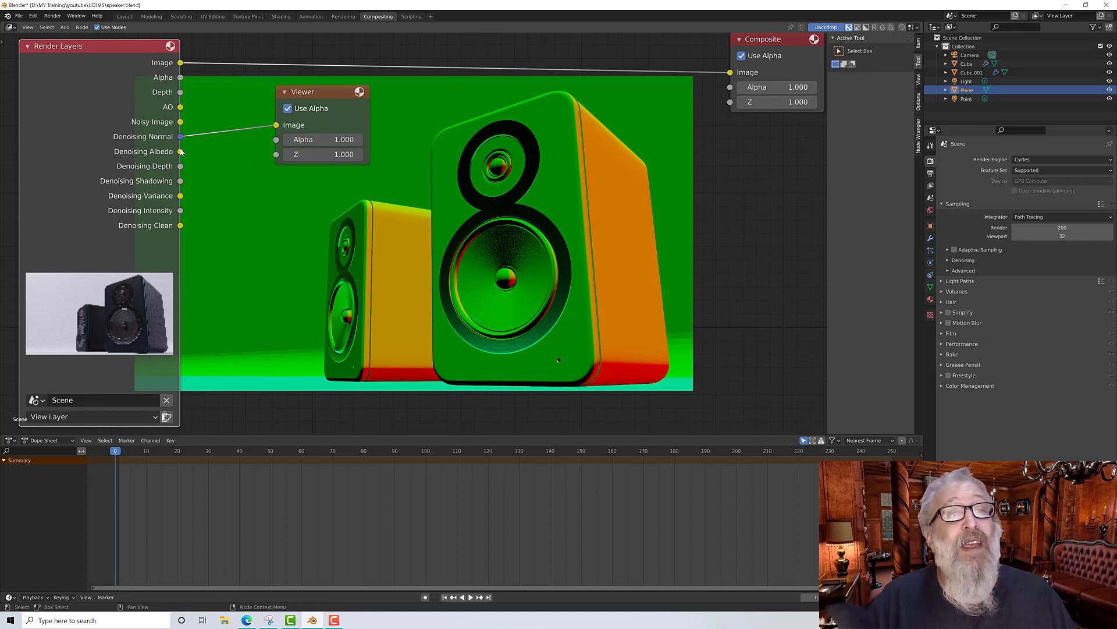
left_click_drag(180, 152, 299, 100)
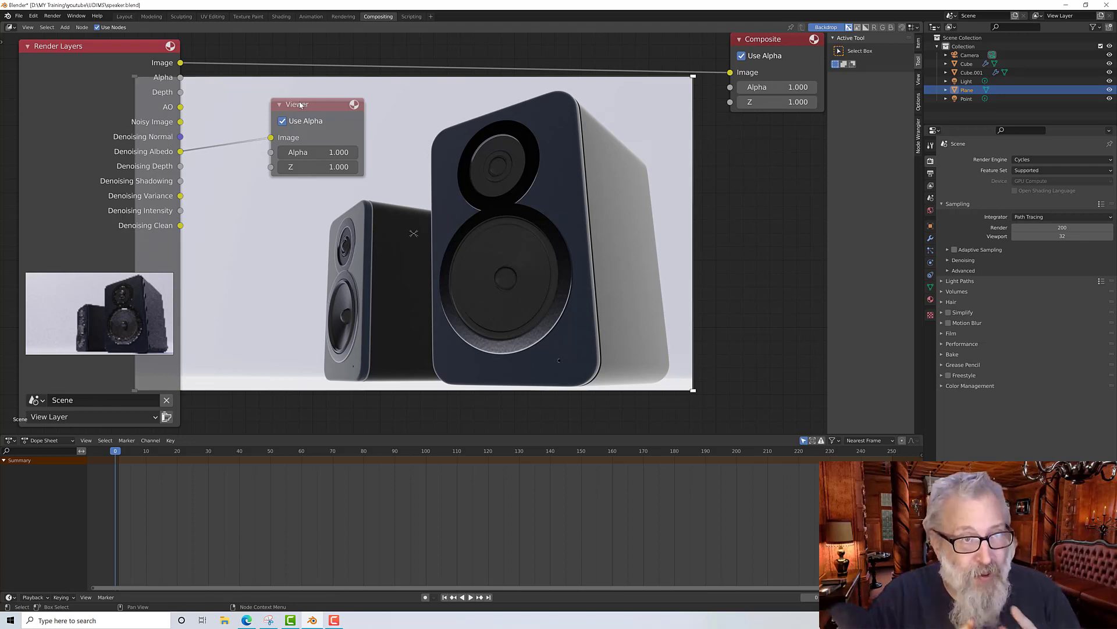
Step: Place the Viewer under the Composite node, then add a Denoise node feeding the Viewer's Image input
left_click_drag(299, 105, 759, 124)
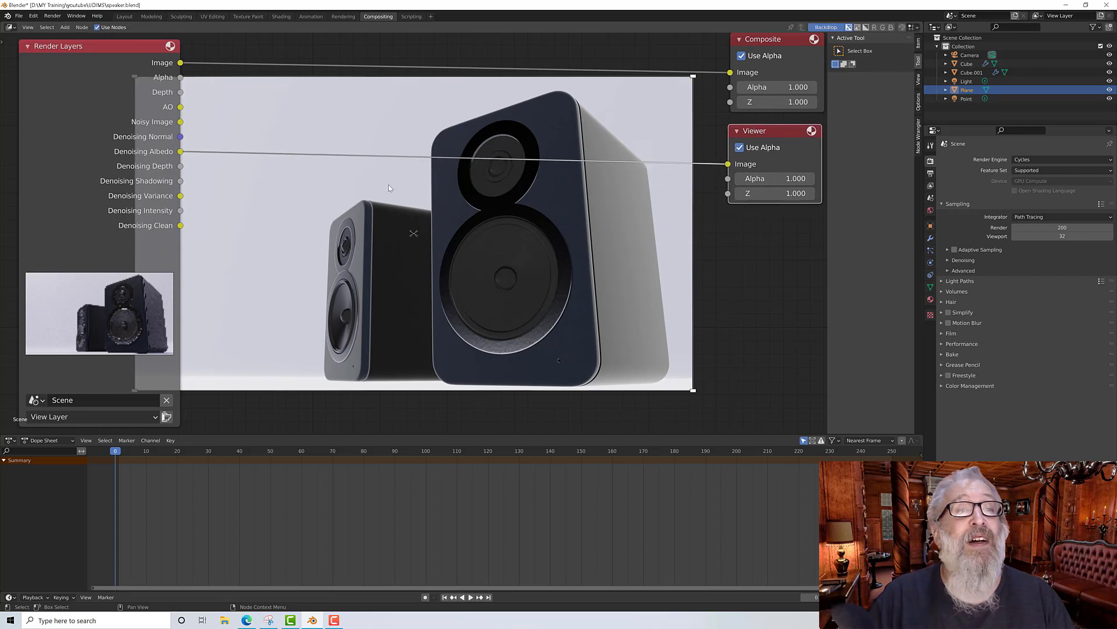
left_click(365, 193)
key("shift+a")
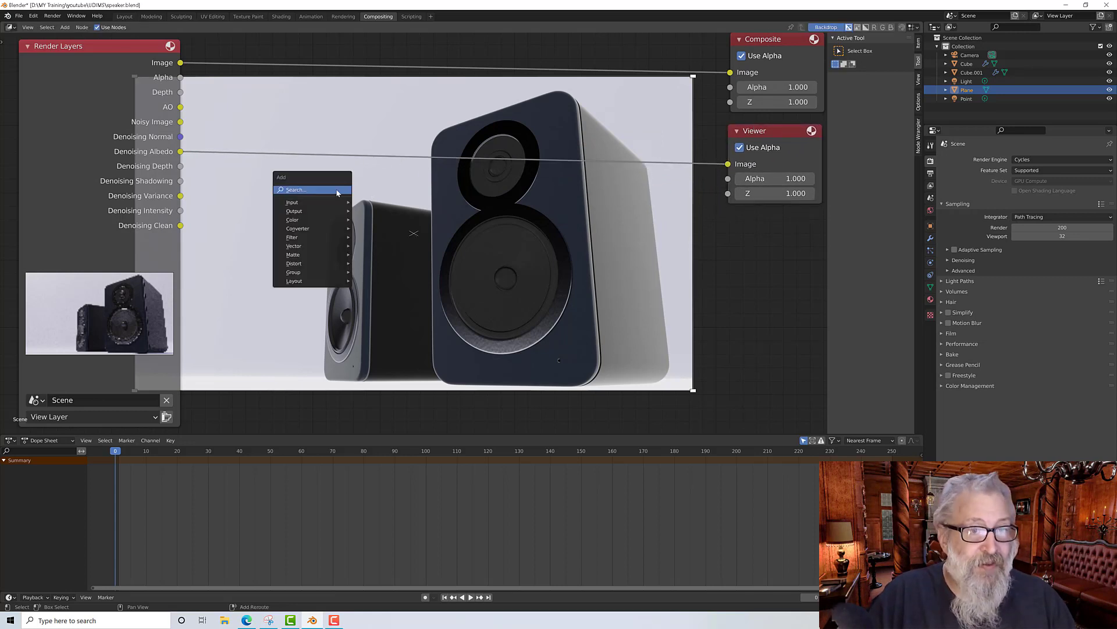
mouse_move(314, 237)
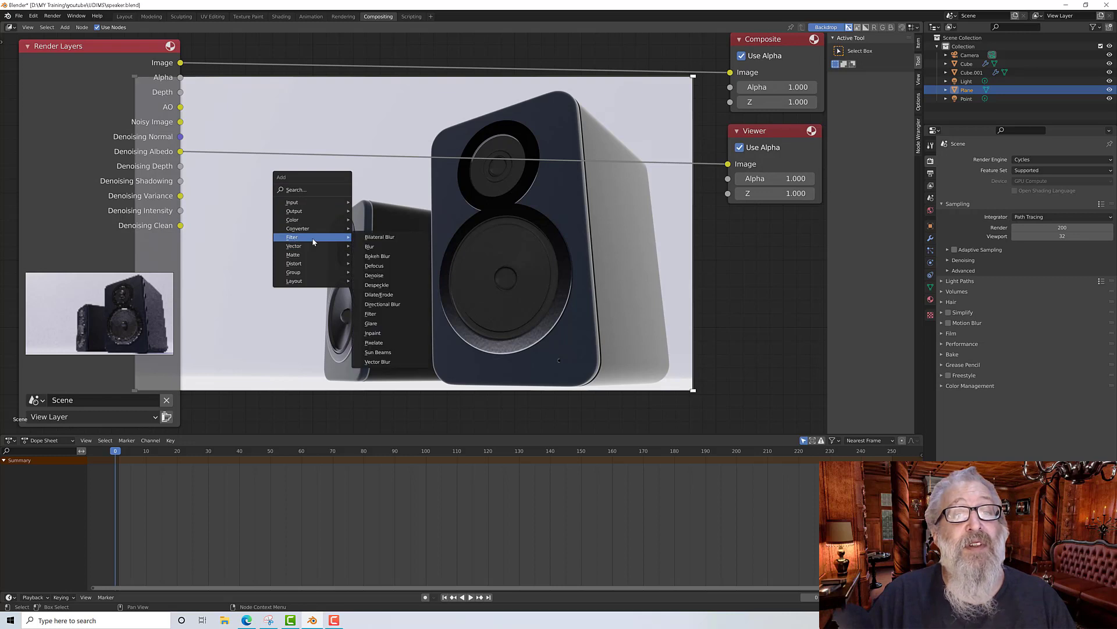
left_click(375, 276)
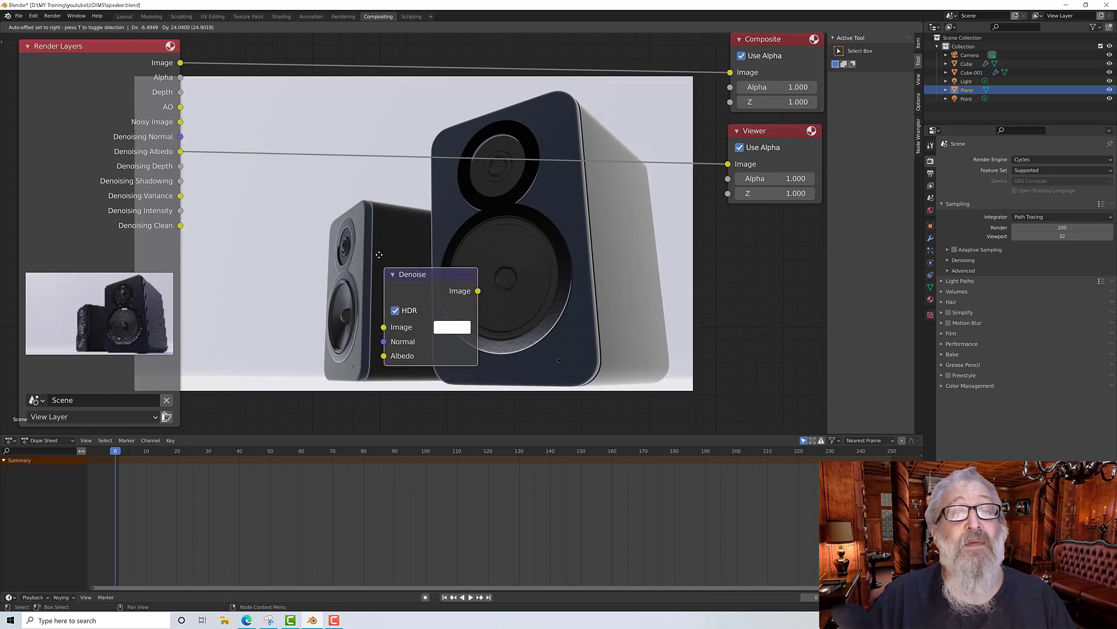
left_click(342, 170)
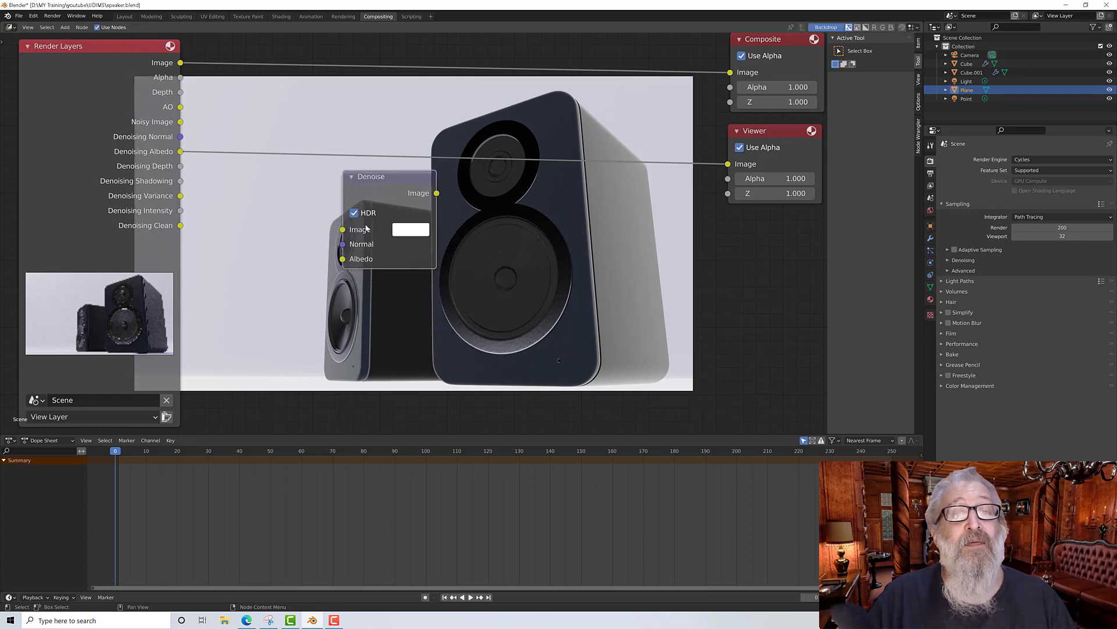
left_click_drag(436, 193, 728, 165)
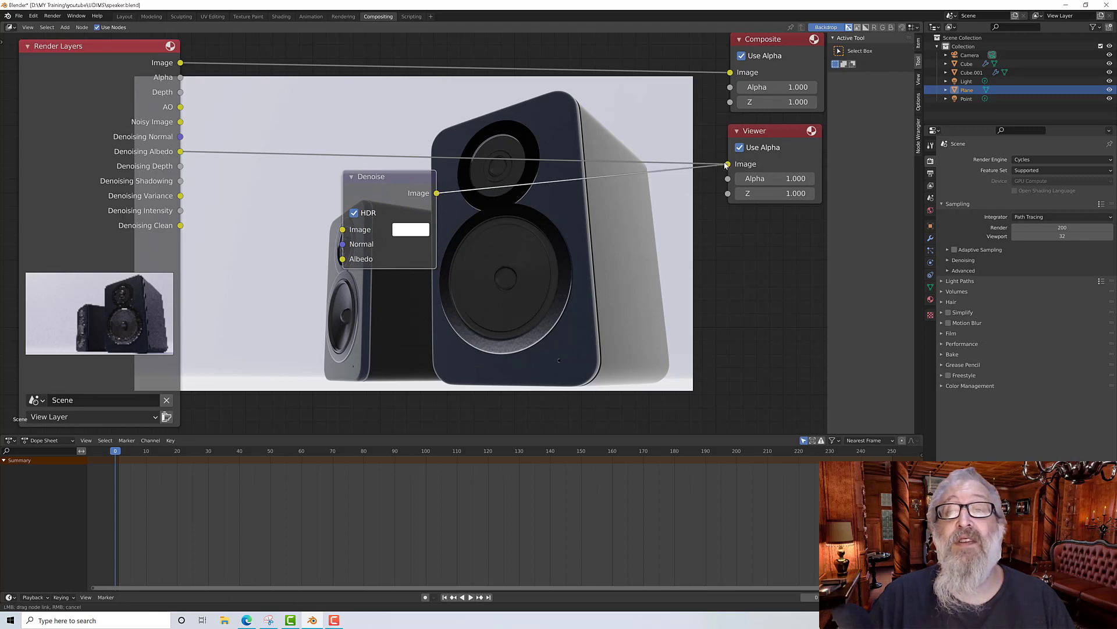
left_click_drag(398, 180, 396, 165)
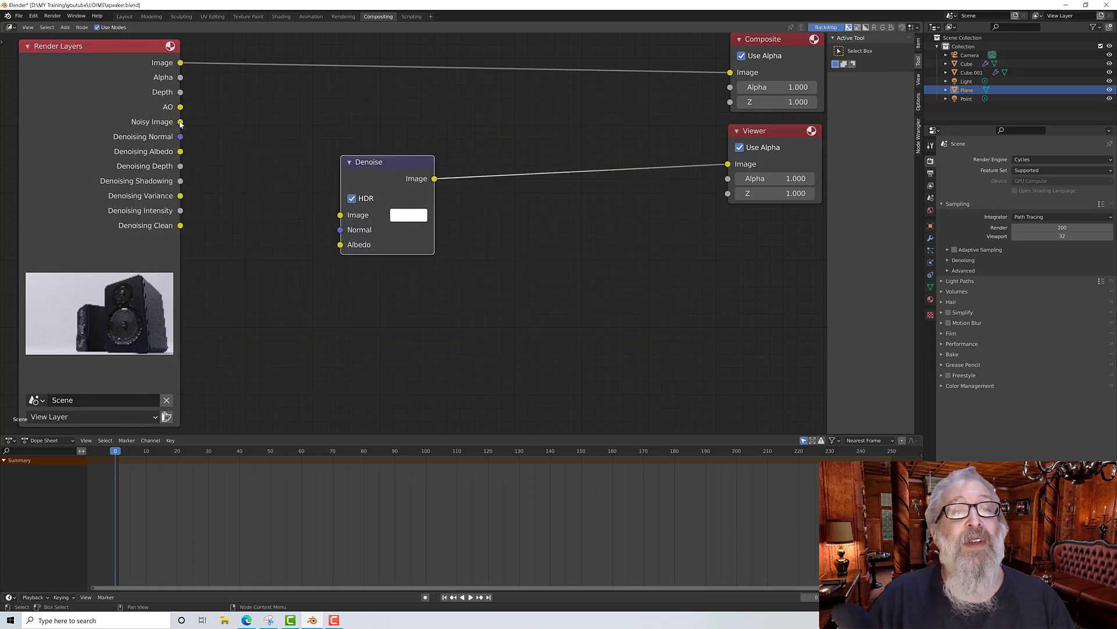
Step: Wire Noisy Image, Denoising Normal and Denoising Albedo into the Denoise node and unlink the Composite input
left_click_drag(180, 123, 346, 220)
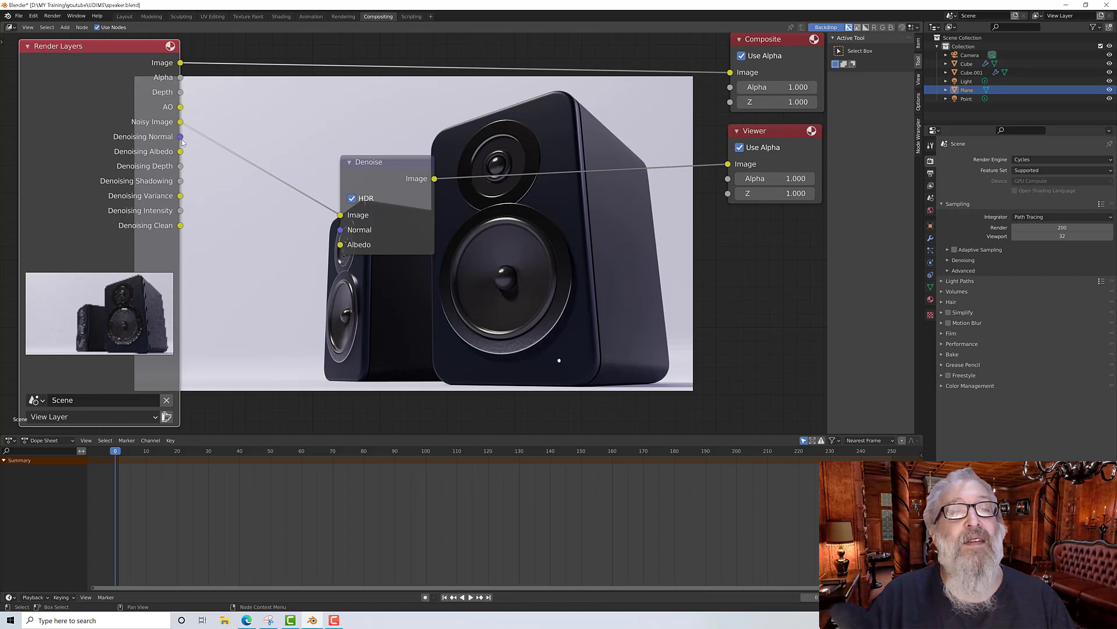
left_click_drag(181, 138, 324, 223)
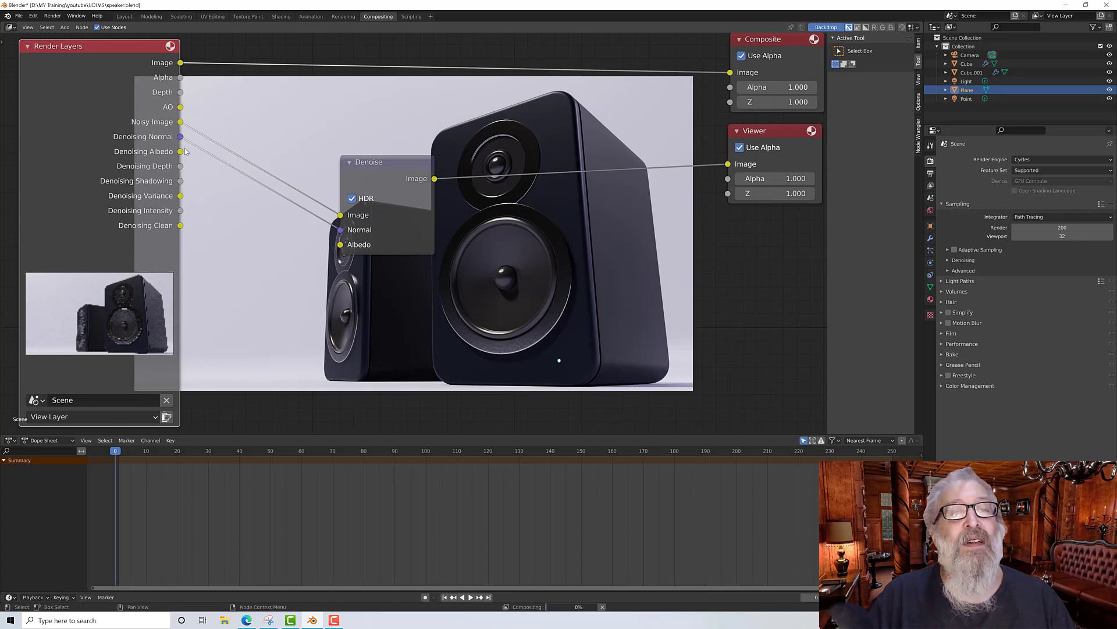
left_click_drag(180, 152, 341, 245)
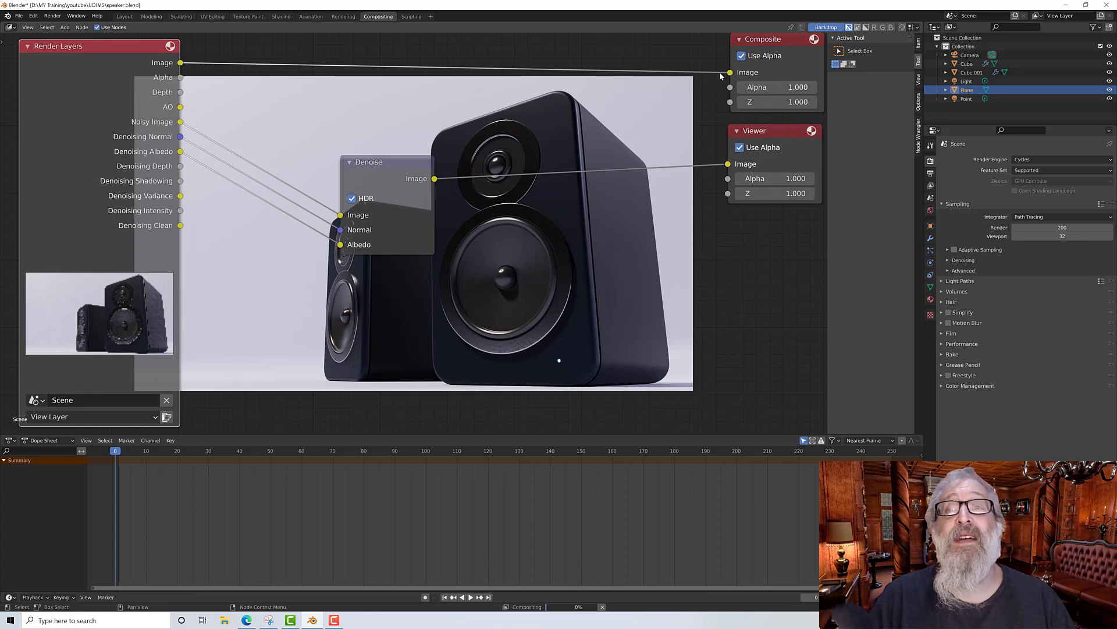
left_click_drag(729, 73, 663, 71)
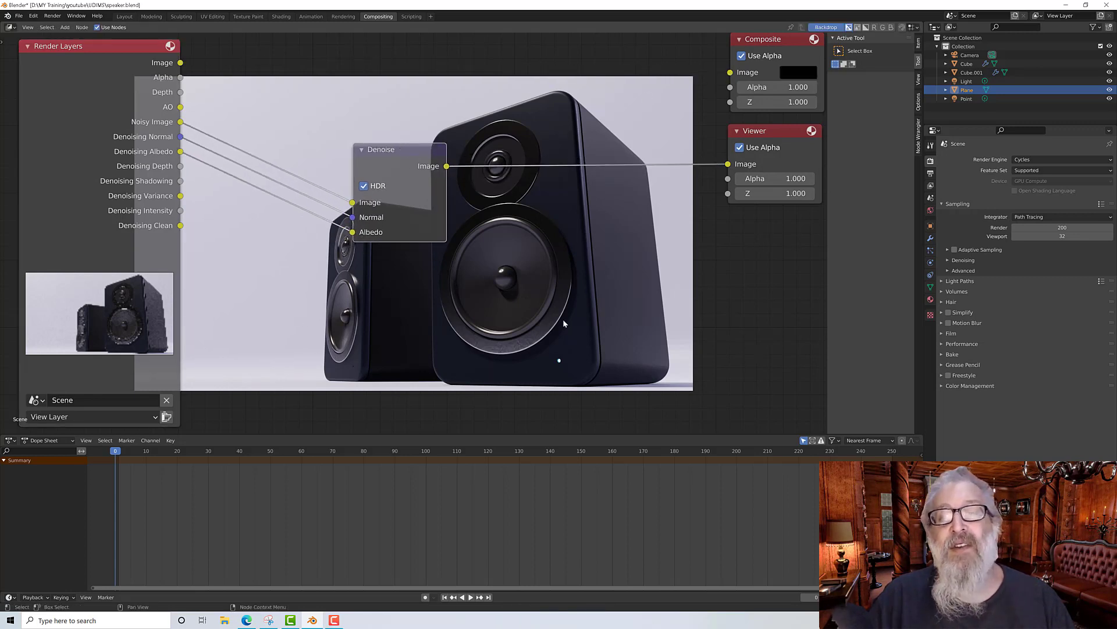
Step: Compare the Noisy Image pass against the denoised output in the Viewer
scroll(645, 357, "up", 2)
scroll(645, 357, "down", 2)
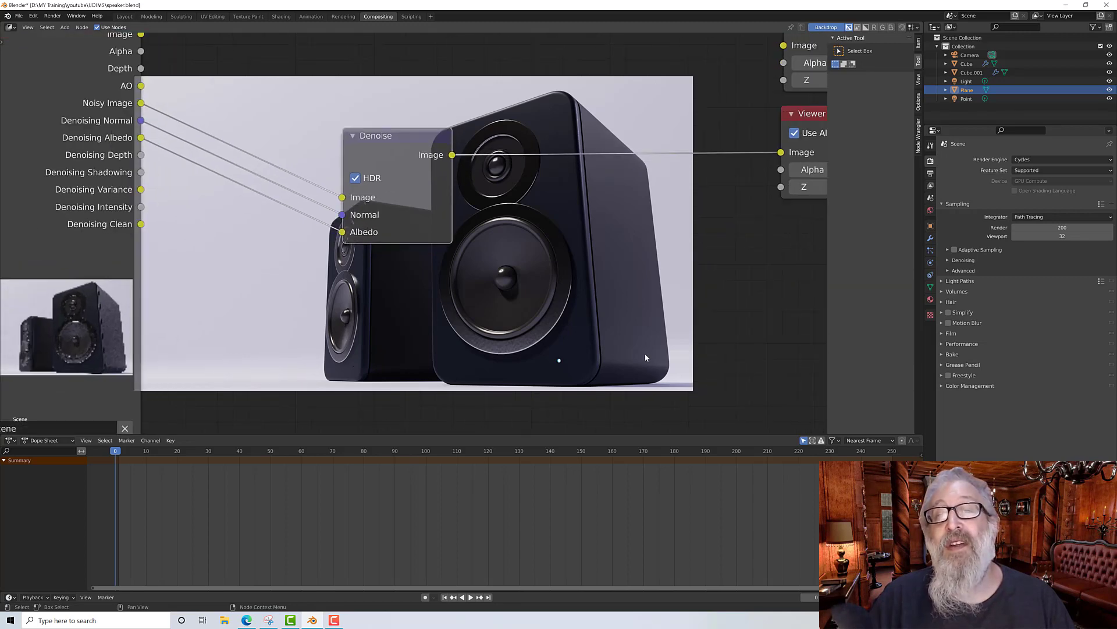
scroll(644, 357, "down", 3)
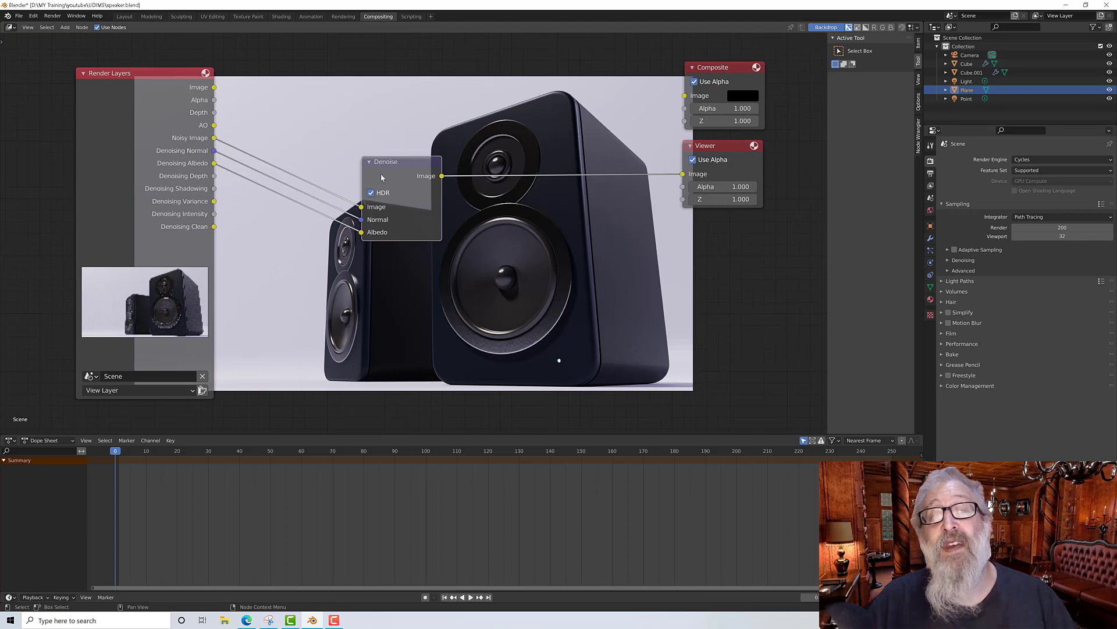
left_click_drag(214, 138, 684, 173)
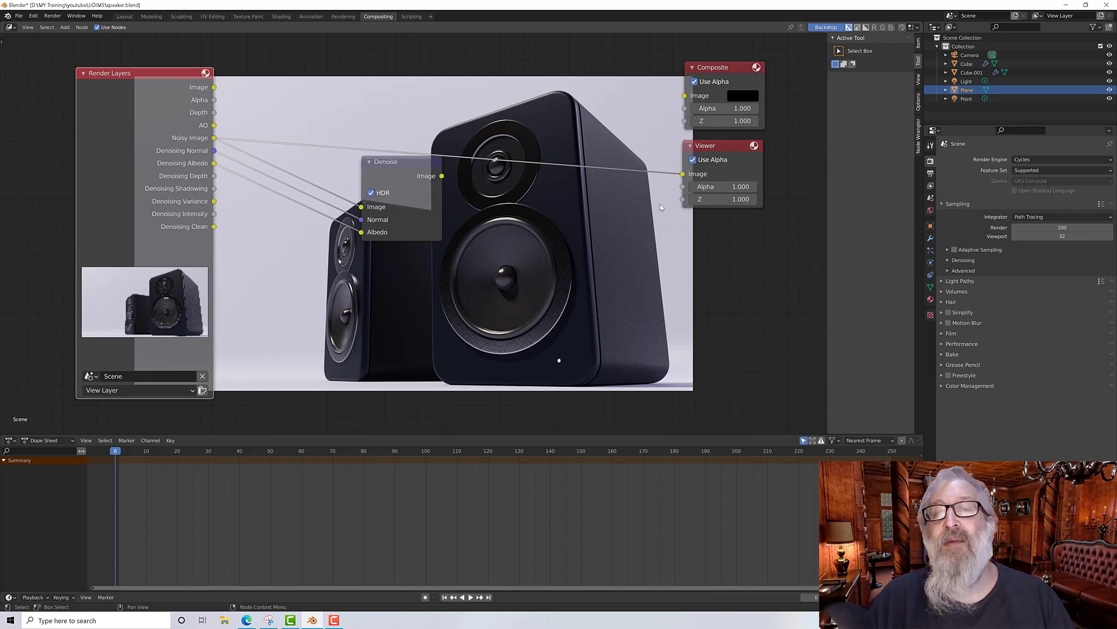
left_click_drag(442, 177, 685, 174)
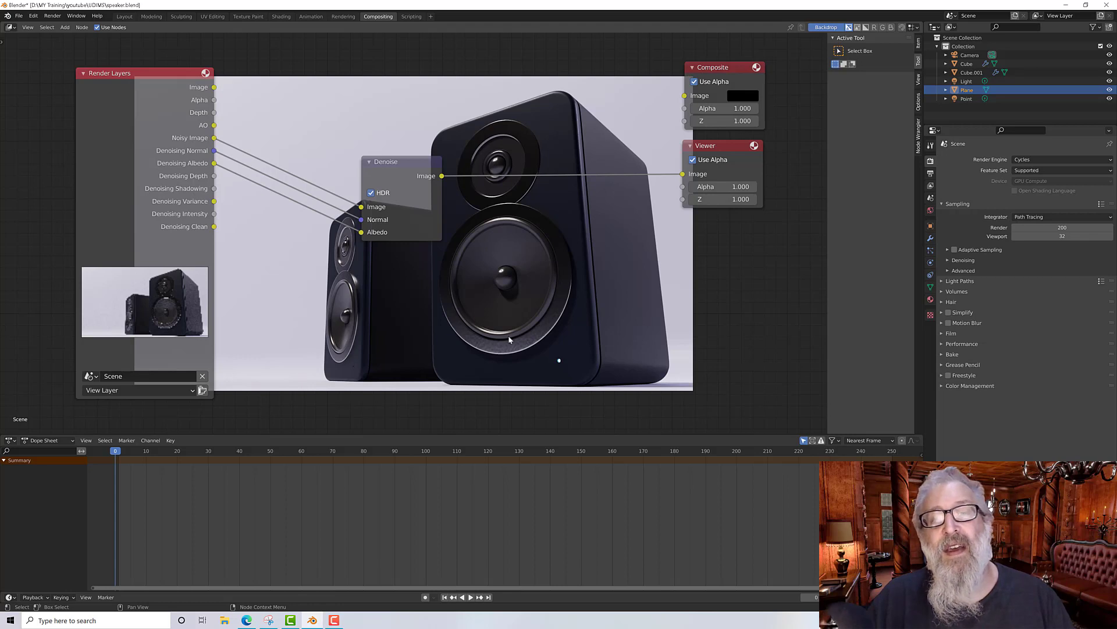
Step: Rearrange the Render Layers and Denoise nodes to make room in the tree
scroll(518, 355, "up", 1)
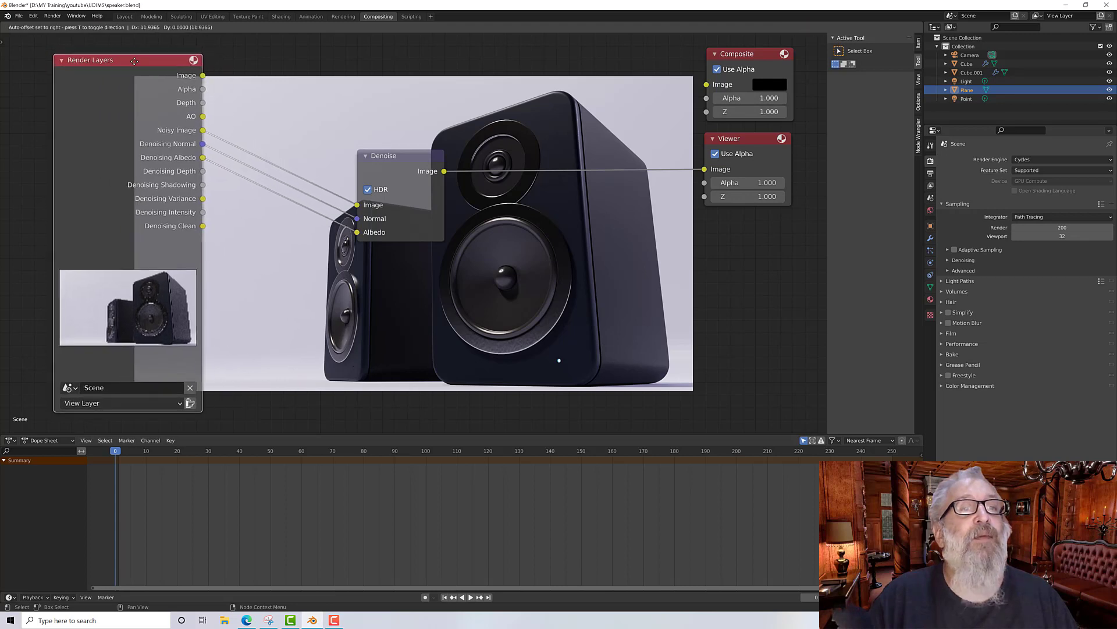
left_click_drag(131, 66, 112, 64)
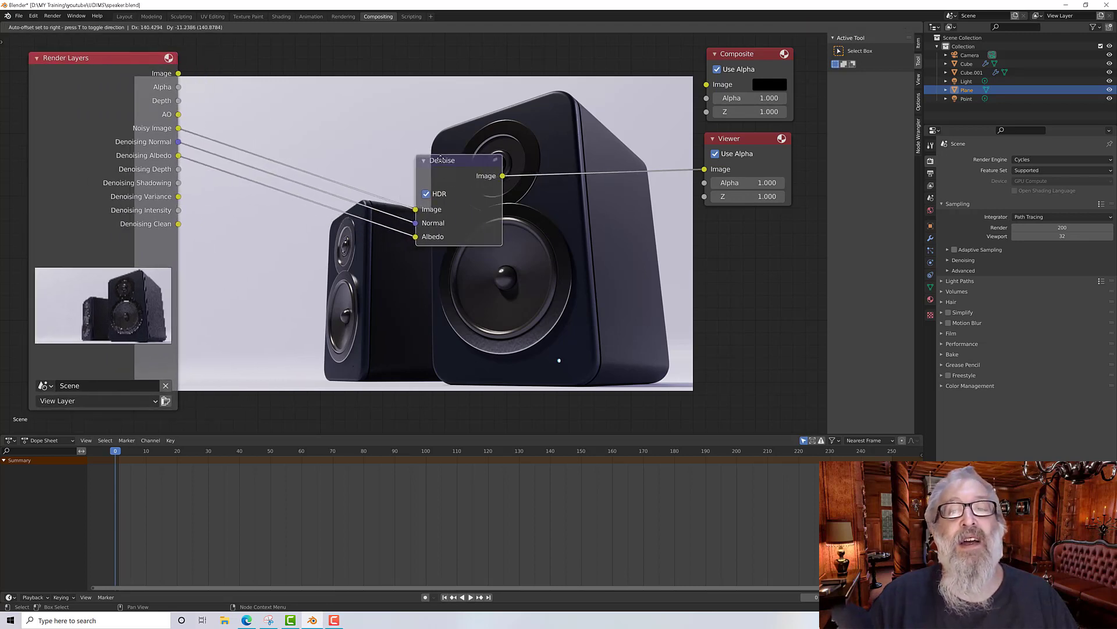
left_click(525, 158)
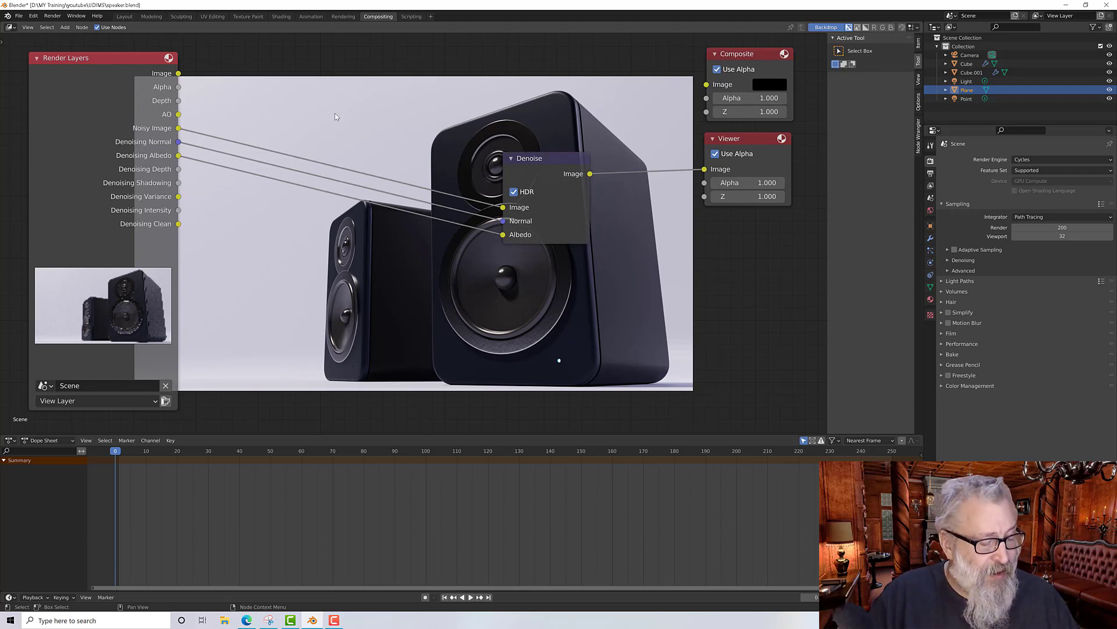
Step: Add a Mix node above the Denoise node and connect the AO pass to its second Image input
key("shift+a")
mouse_move(328, 123)
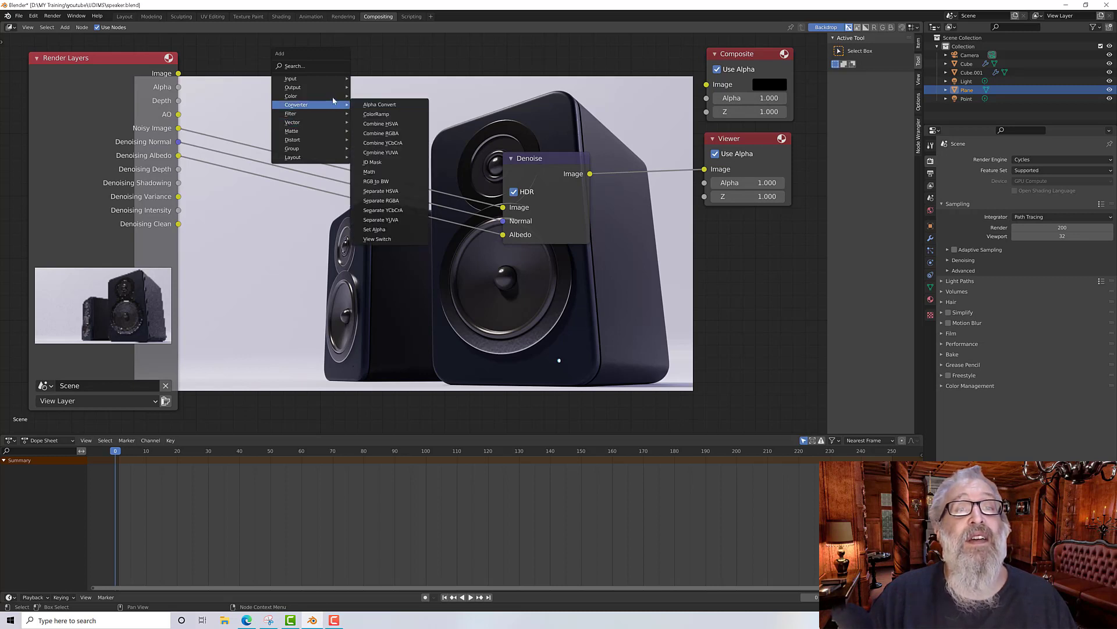
mouse_move(332, 96)
left_click(379, 186)
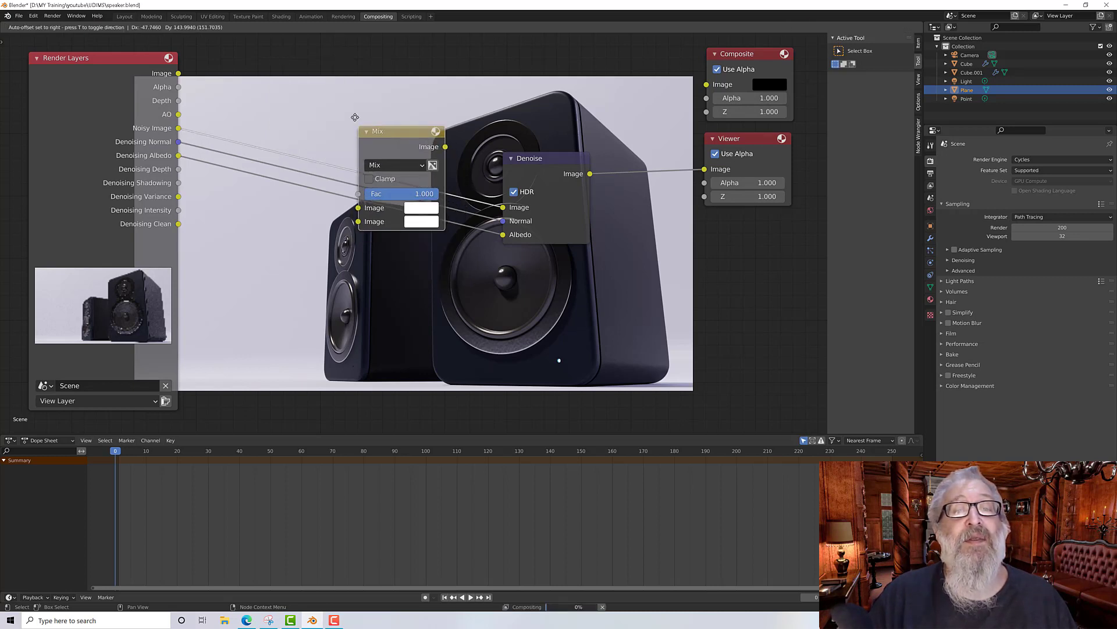
left_click(359, 45)
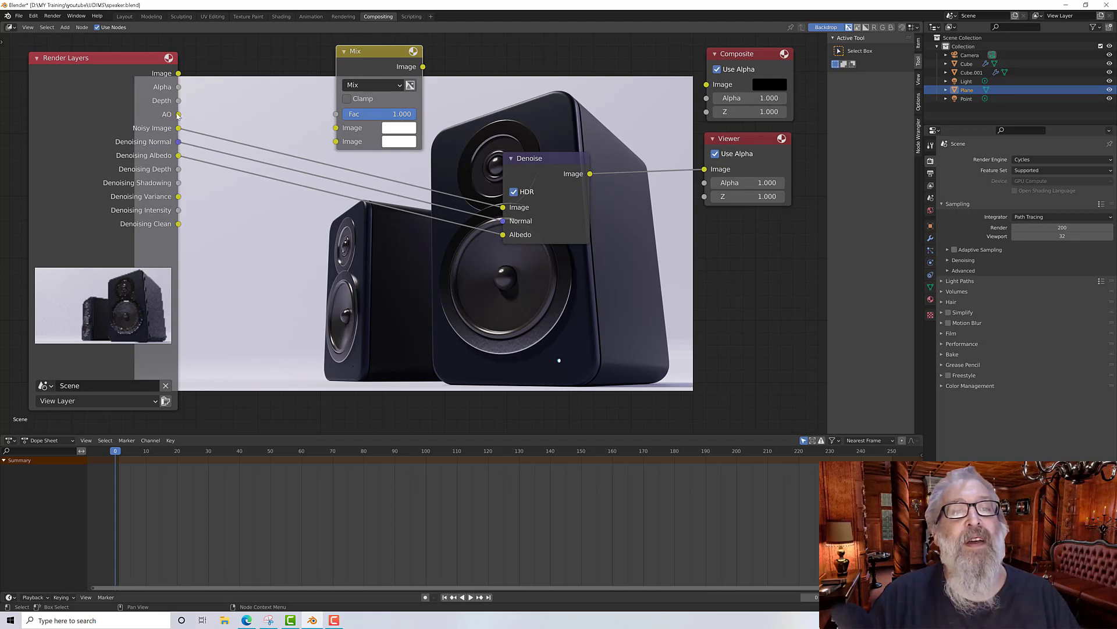
left_click_drag(178, 114, 336, 141)
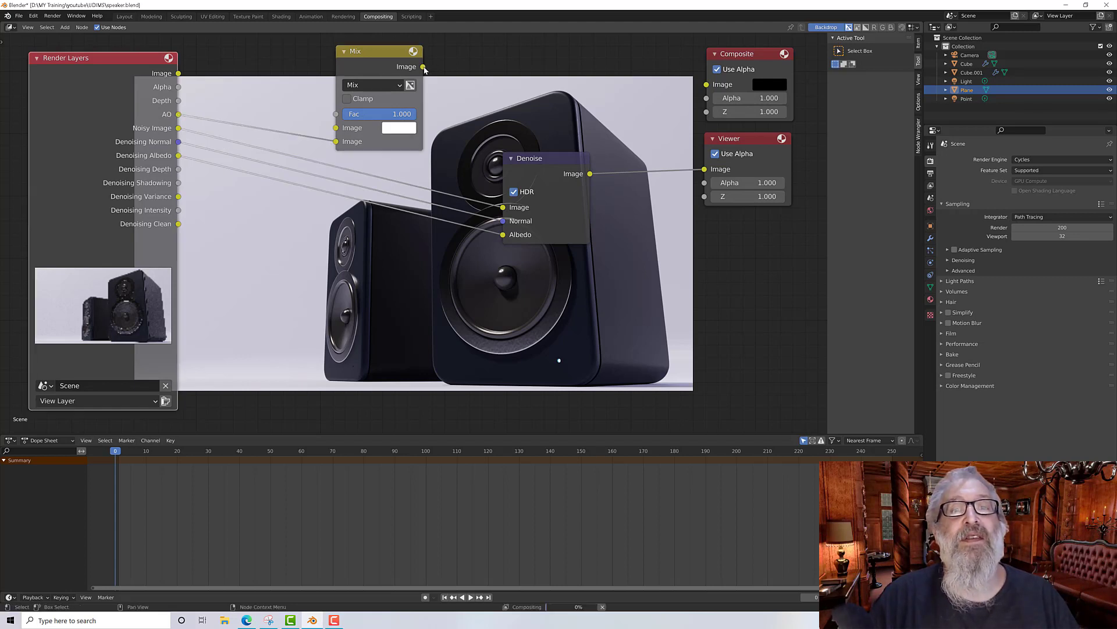
Step: Preview the Mix node's output in the Viewer and set the Mix node's blend mode to Multiply
left_click_drag(423, 67, 705, 168)
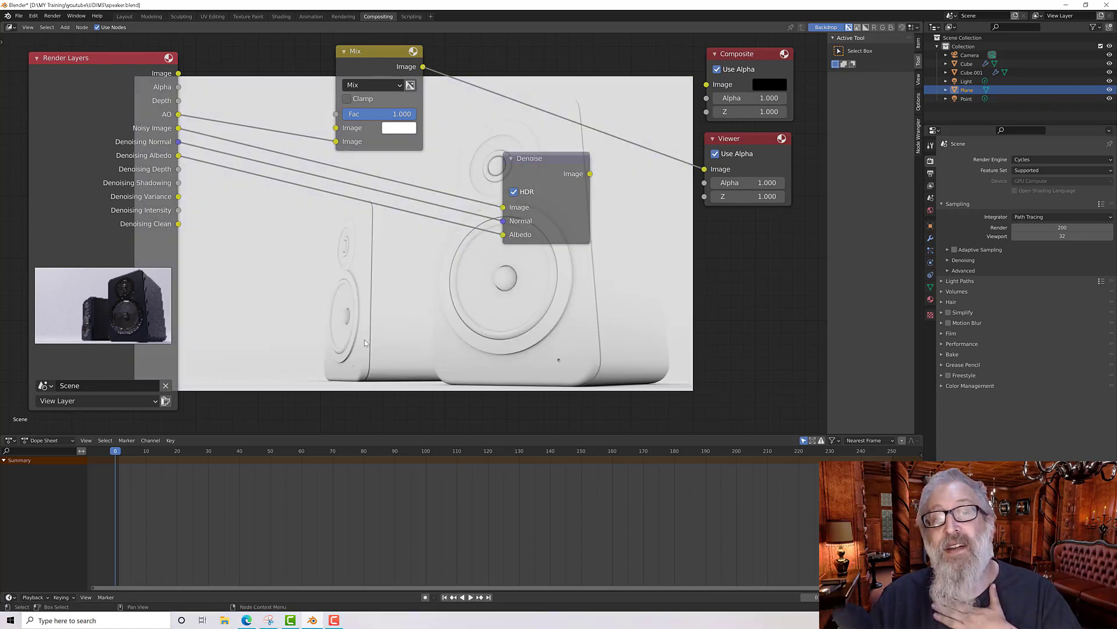
left_click_drag(177, 129, 336, 114)
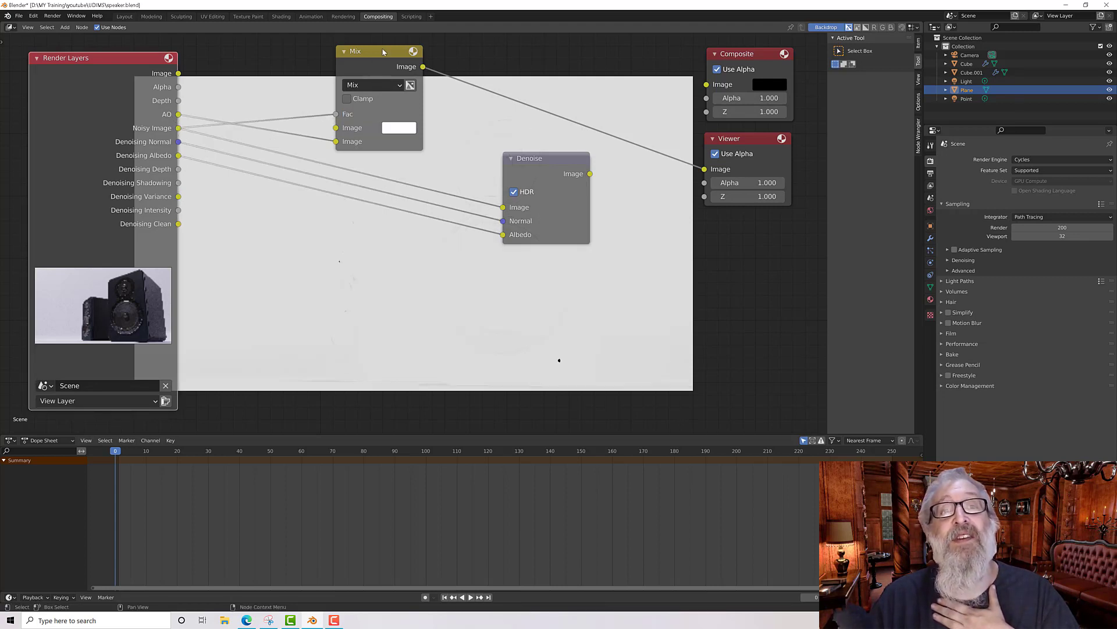
left_click_drag(384, 51, 382, 60)
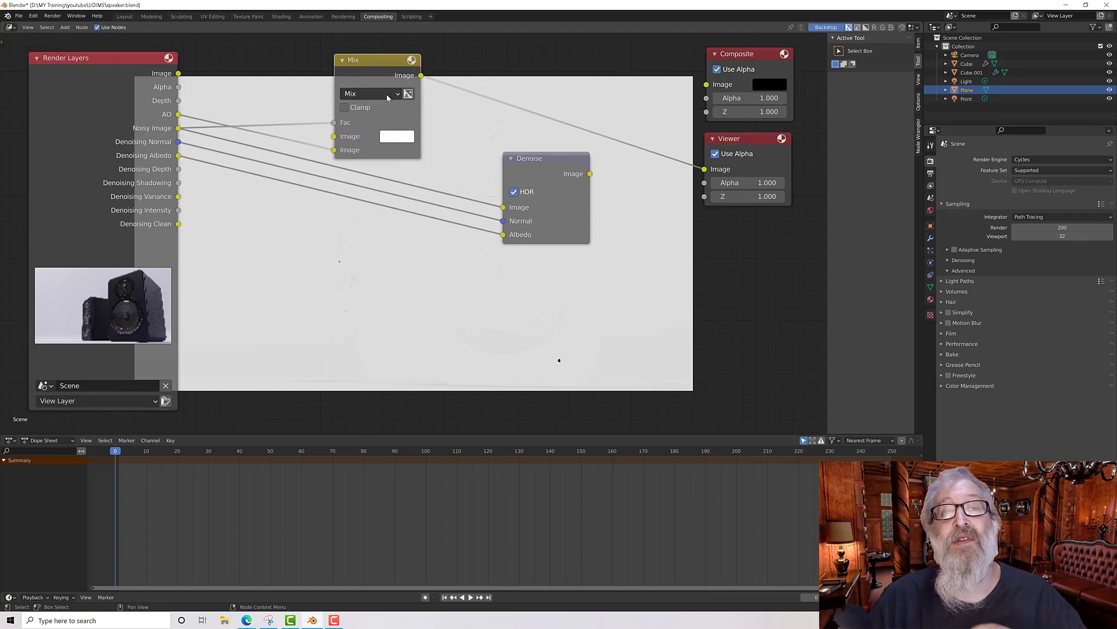
left_click(373, 95)
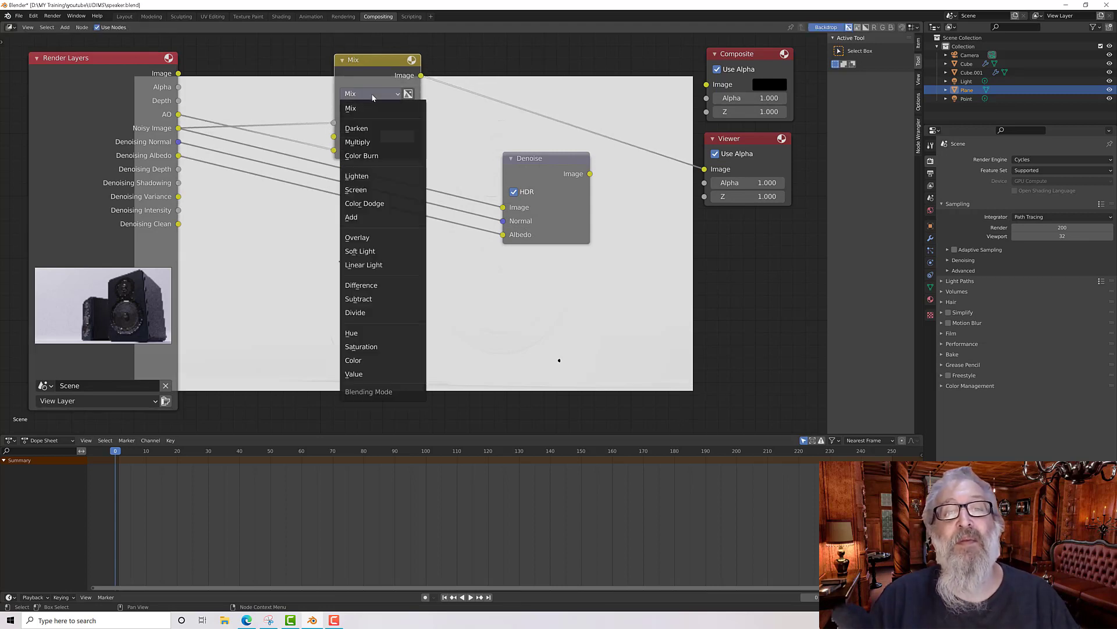
left_click(370, 142)
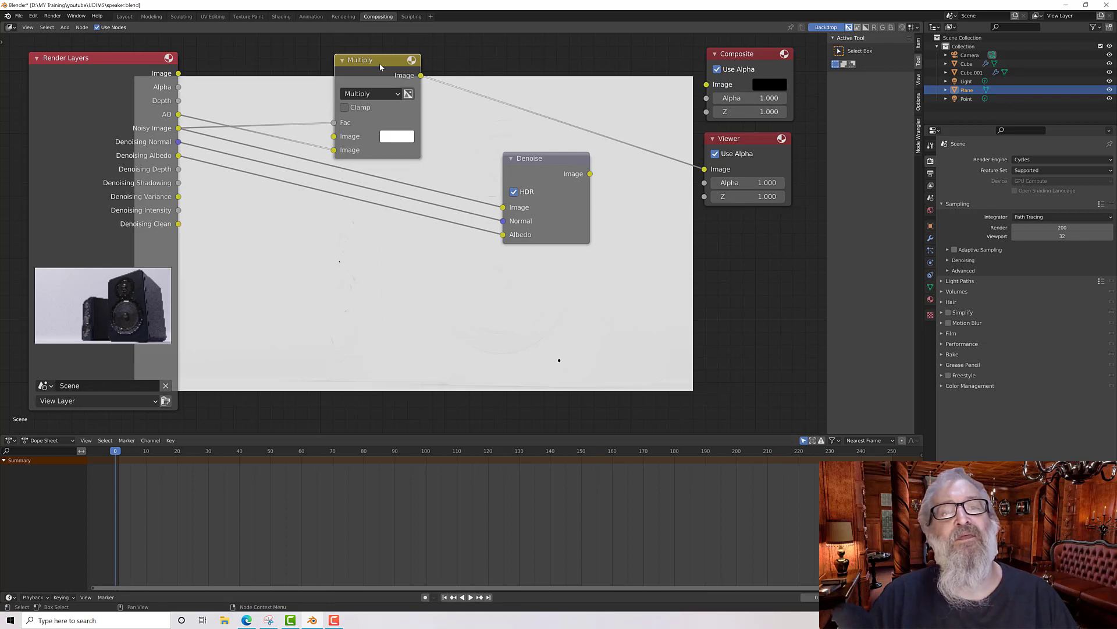
Step: Connect the Noisy Image pass to the Multiply node's first Image input
left_click_drag(390, 62, 408, 65)
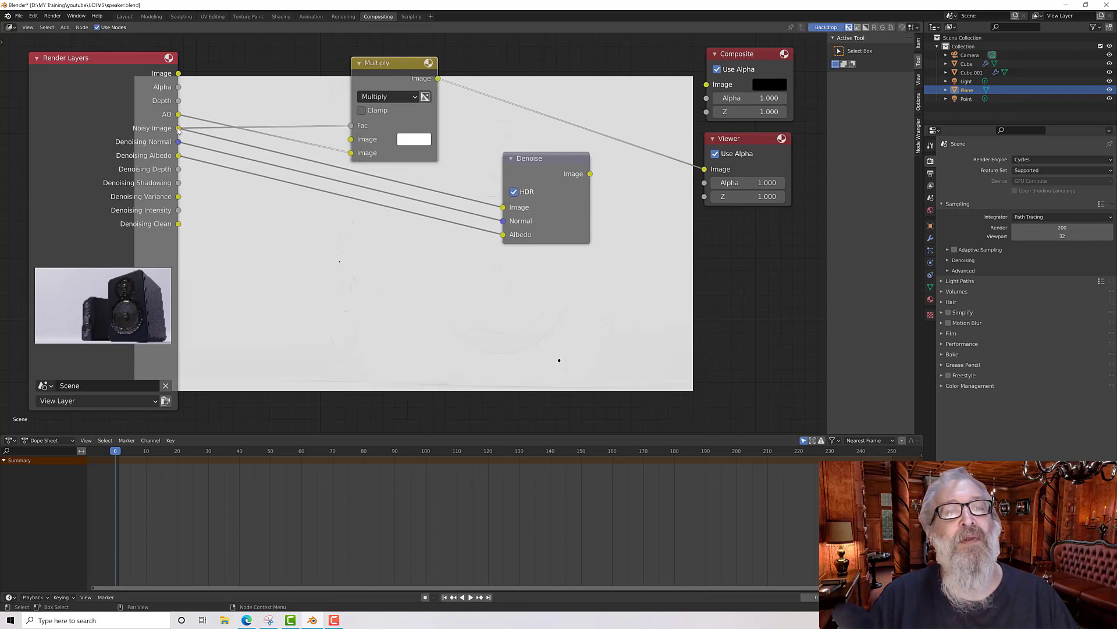
left_click_drag(179, 128, 320, 129)
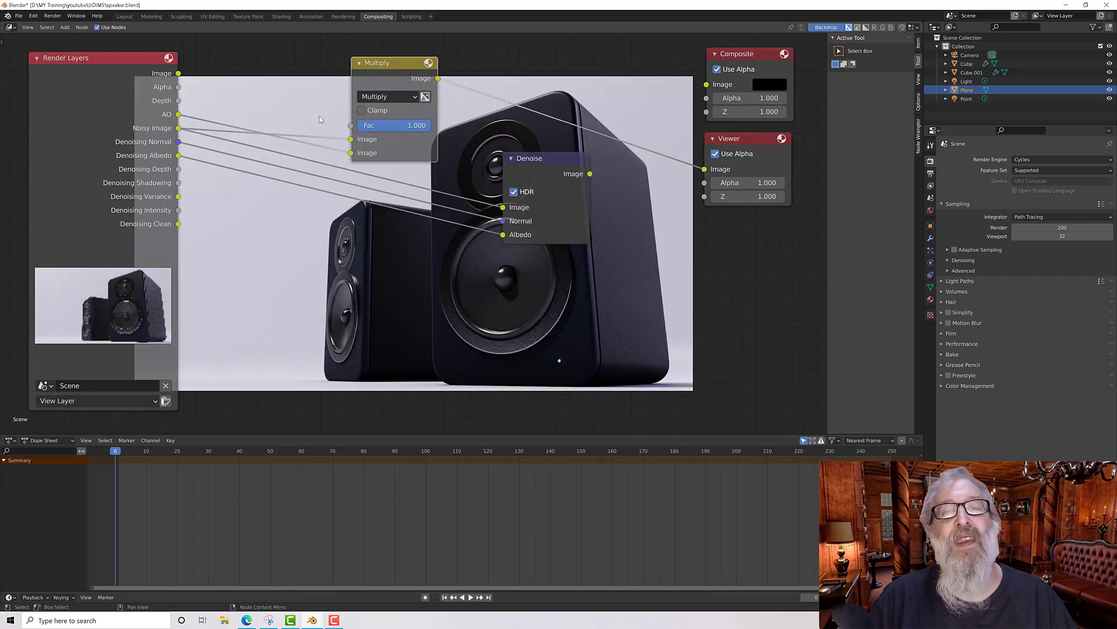
left_click_drag(398, 62, 381, 60)
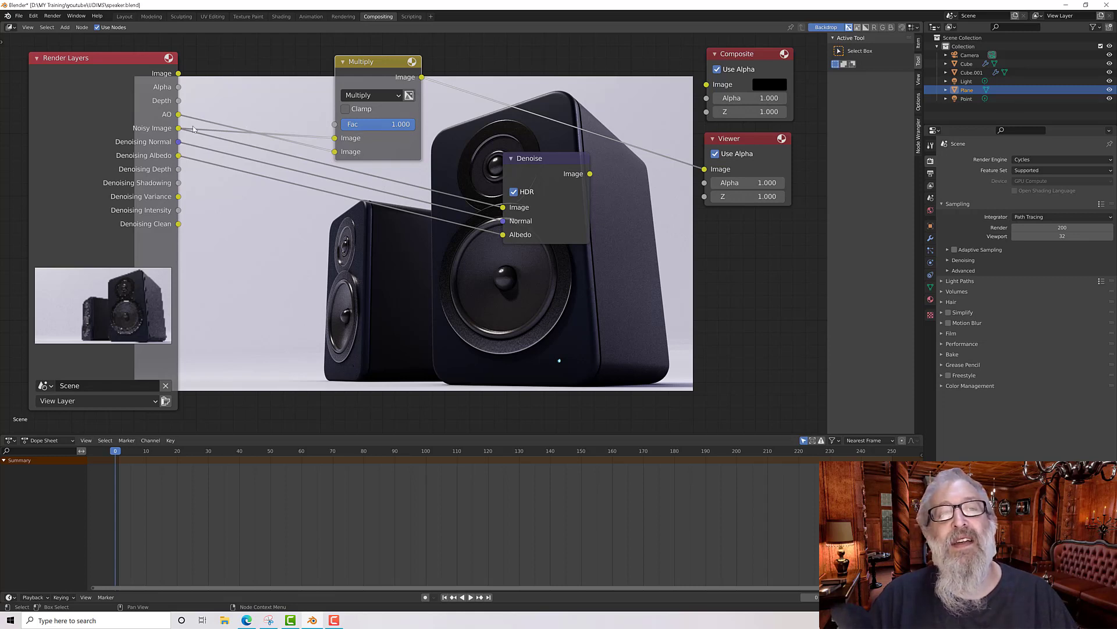
Step: Feed the Multiply output into the Denoise node's Image input, send the Denoise output to the Viewer, and tidy the nodes
left_click_drag(178, 128, 707, 169)
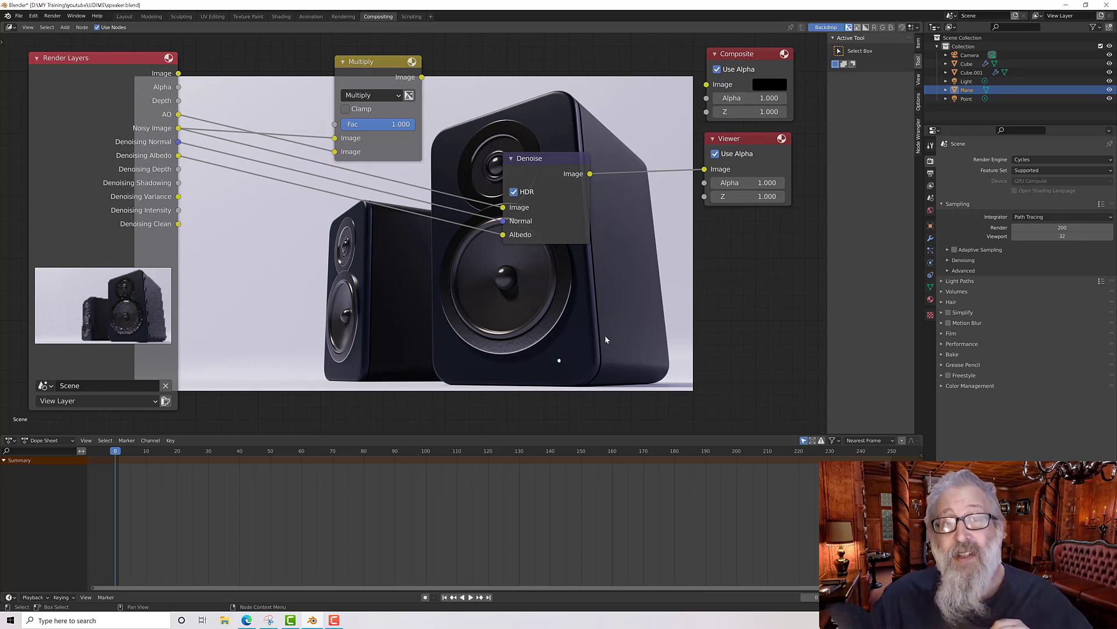
left_click_drag(422, 77, 698, 170)
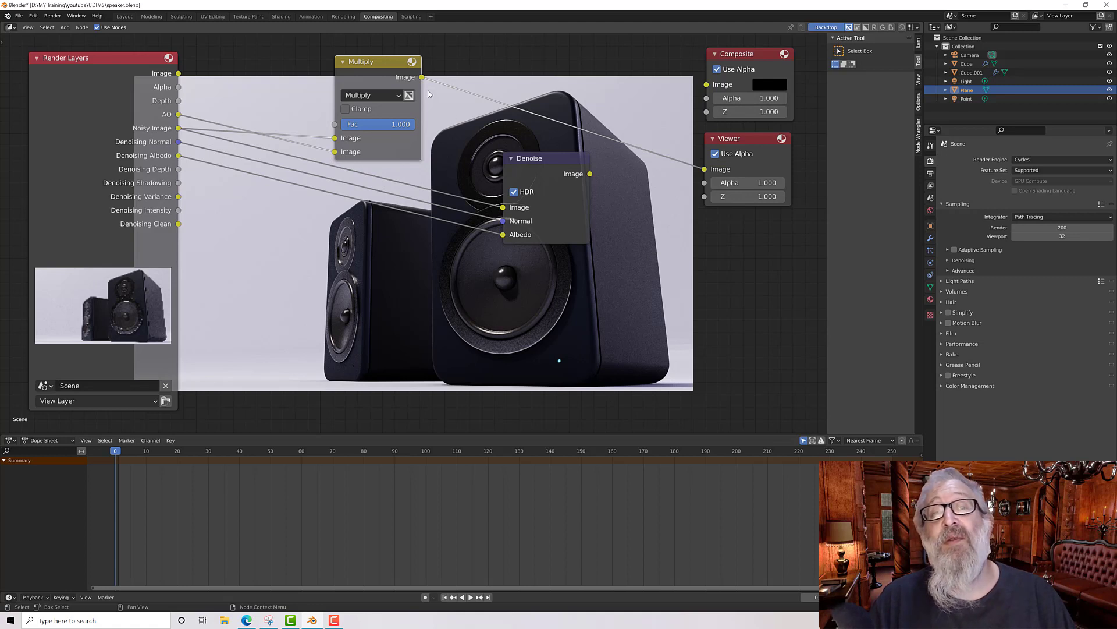
left_click_drag(422, 77, 502, 208)
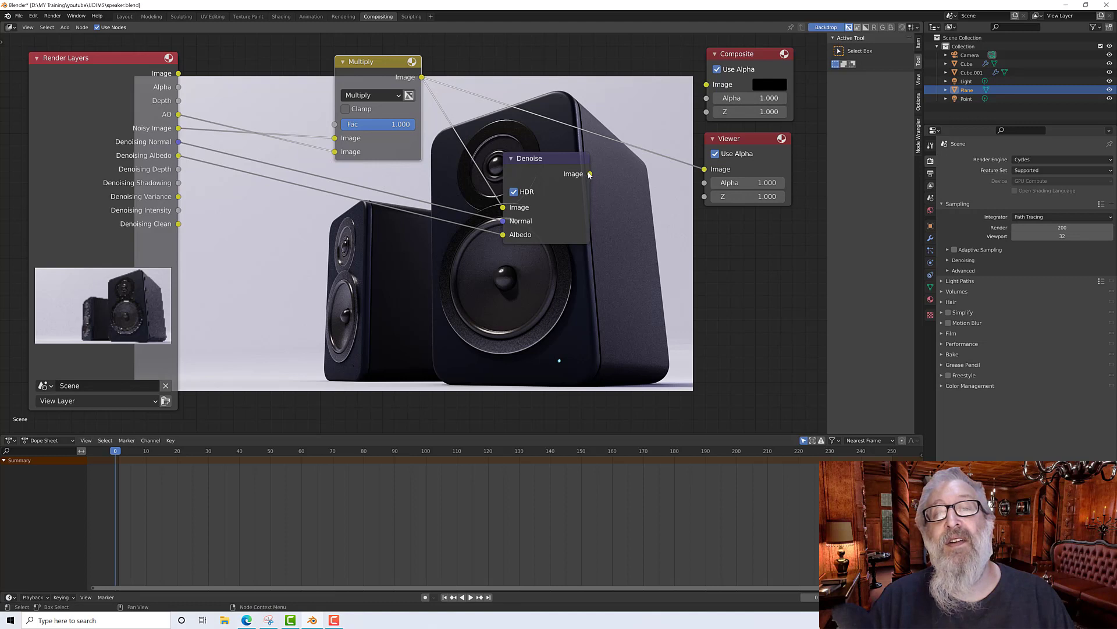
left_click_drag(590, 174, 702, 170)
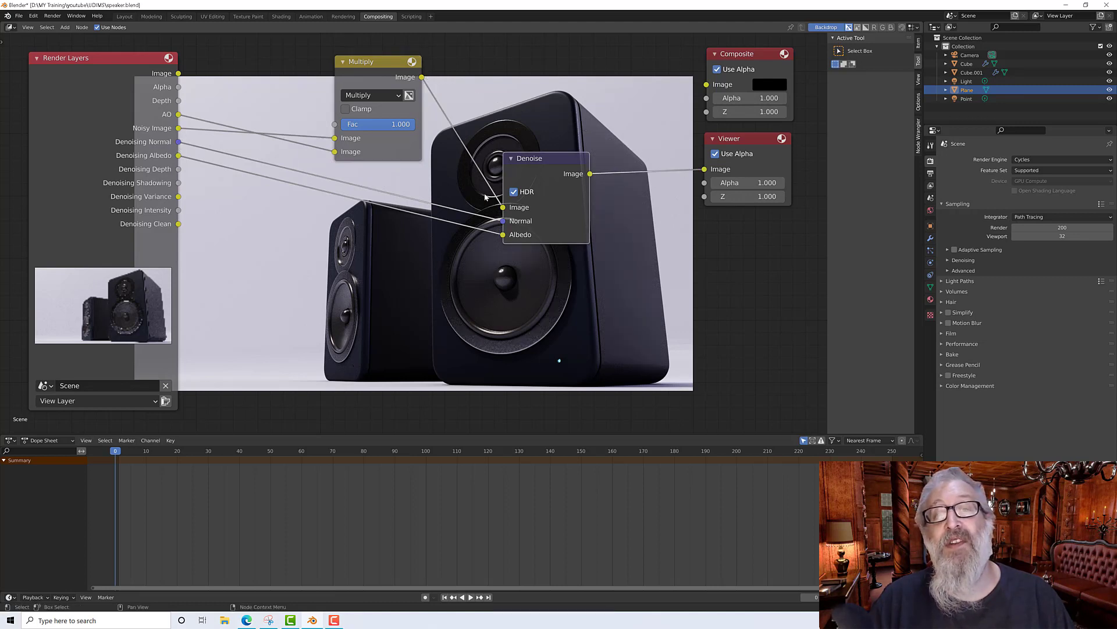
left_click_drag(367, 61, 356, 61)
left_click_drag(541, 162, 547, 158)
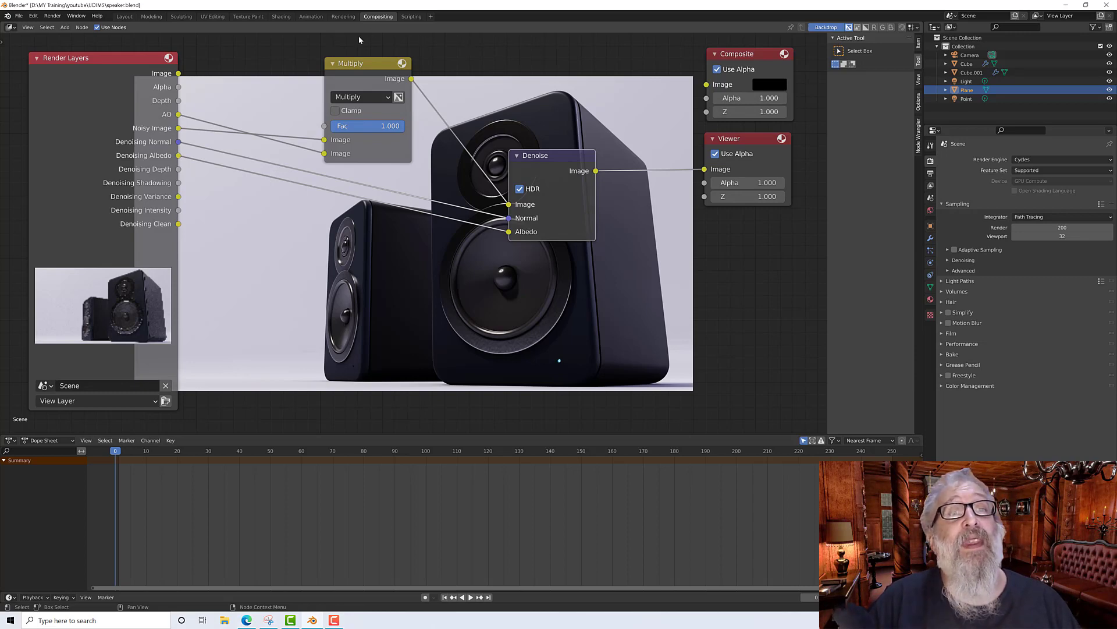
Step: Switch to the Rendering workspace, inspect the render result, and display the Viewer Node image
left_click(344, 16)
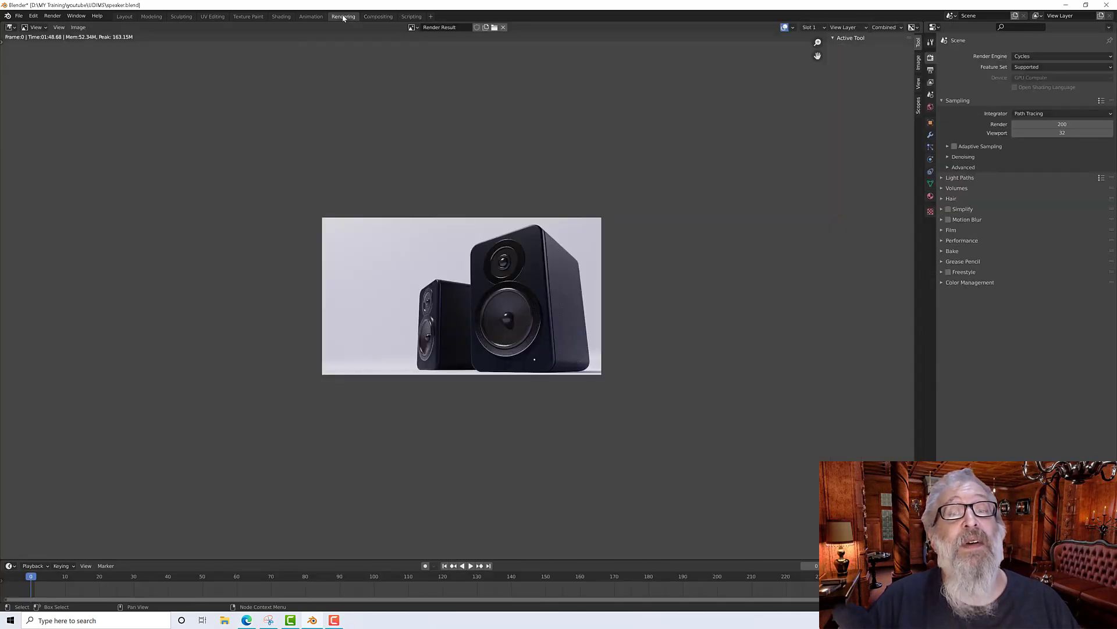
scroll(494, 262, "up", 5)
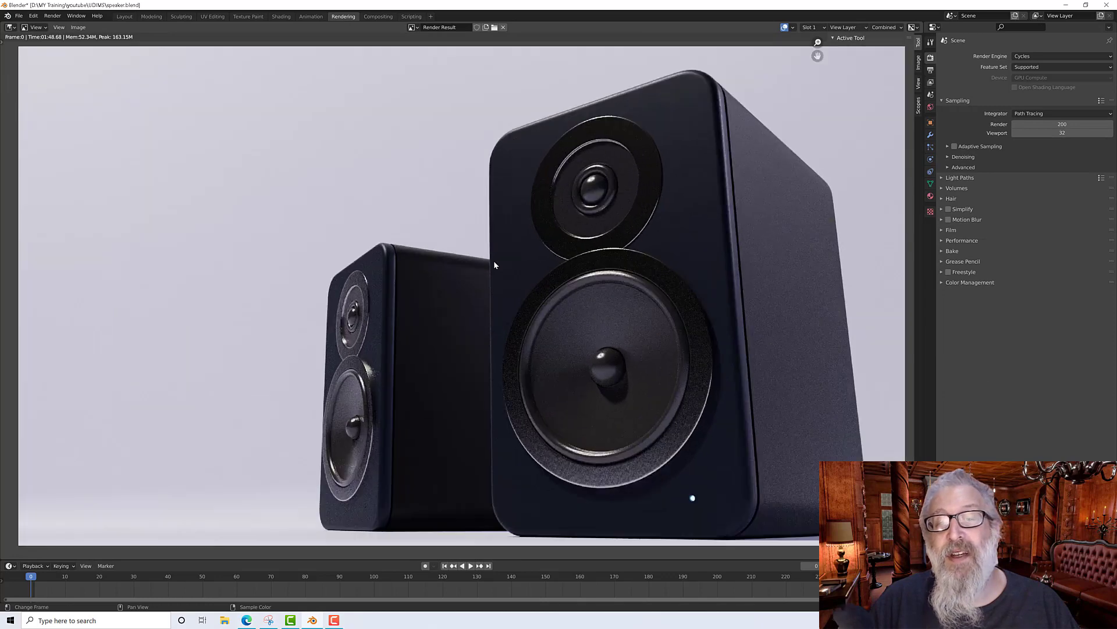
scroll(494, 265, "down", 1)
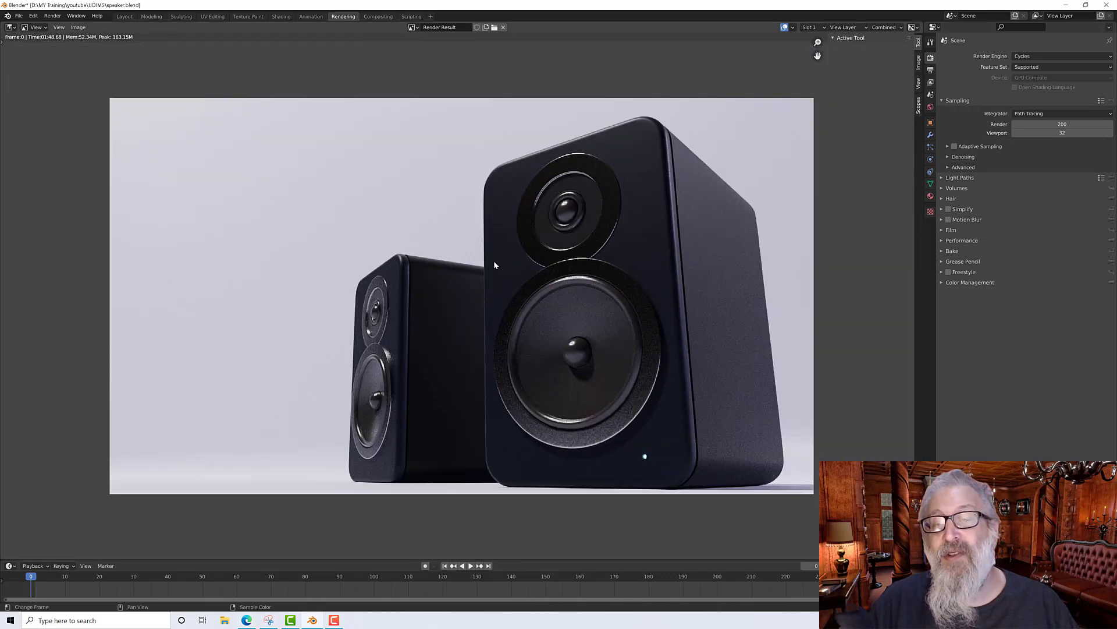
scroll(494, 264, "up", 1)
scroll(578, 266, "down", 1)
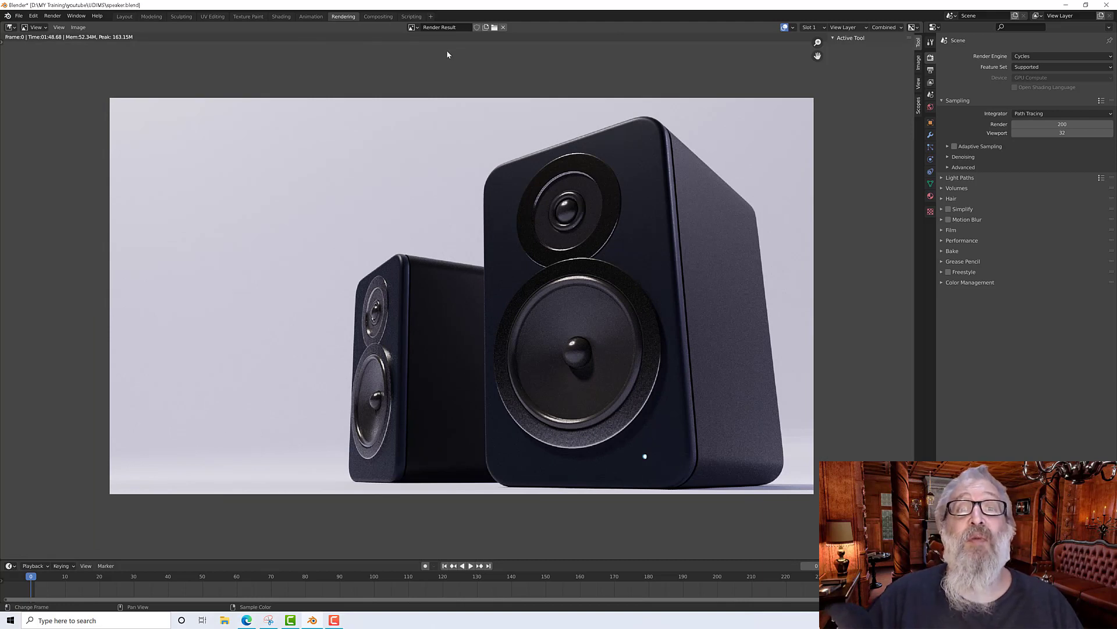
left_click(413, 28)
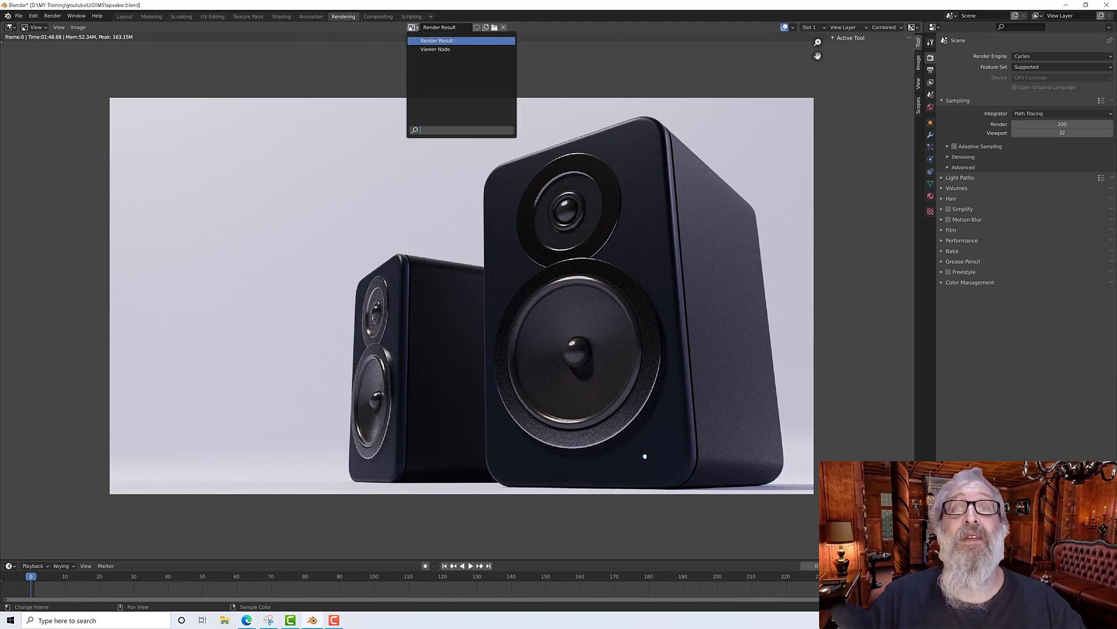
left_click(429, 49)
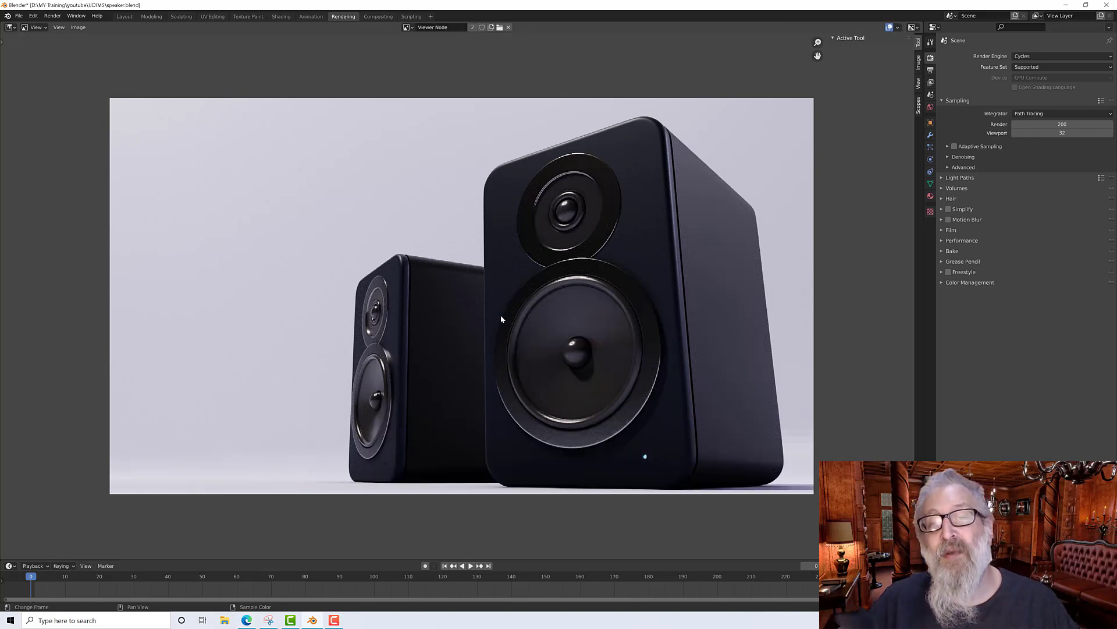